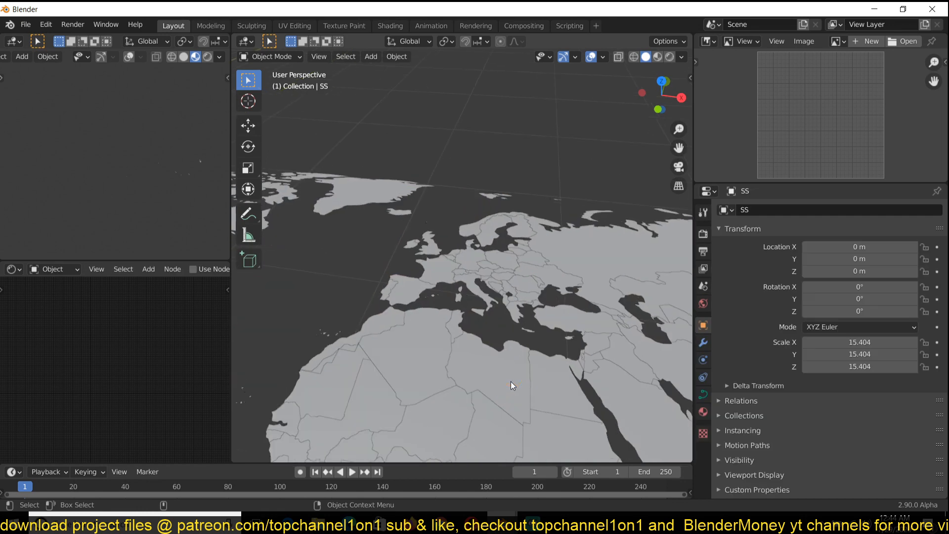
Inspect the imported world map by selecting the separate country objects OM, IN and SA.
{"action": "middle_click_drag", "start_coordinate": [511, 381], "coordinate": [489, 303]}
{"action": "middle_click_drag", "start_coordinate": [452, 328], "coordinate": [560, 295]}
{"action": "left_click", "coordinate": [560, 295]}
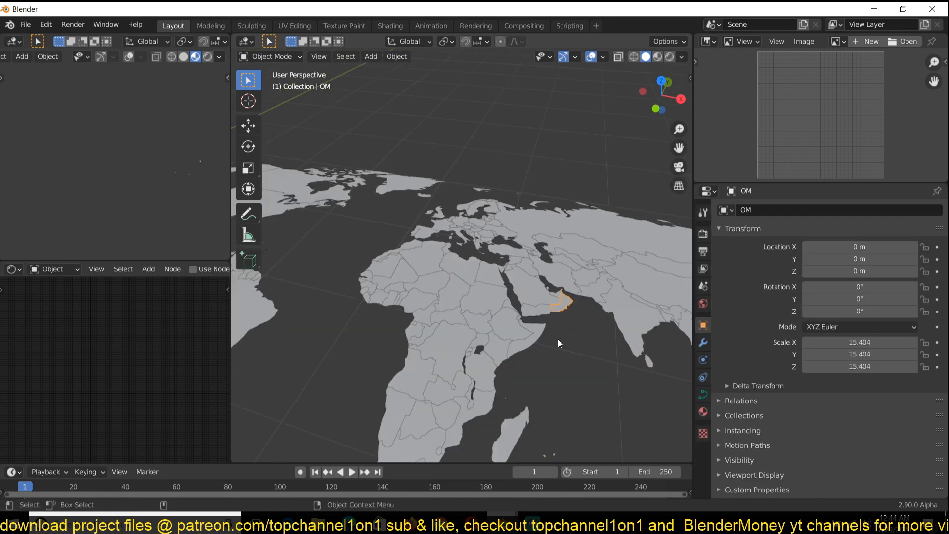
{"action": "key", "text": "g"}
{"action": "key", "text": "Escape"}
{"action": "left_click", "coordinate": [612, 289]}
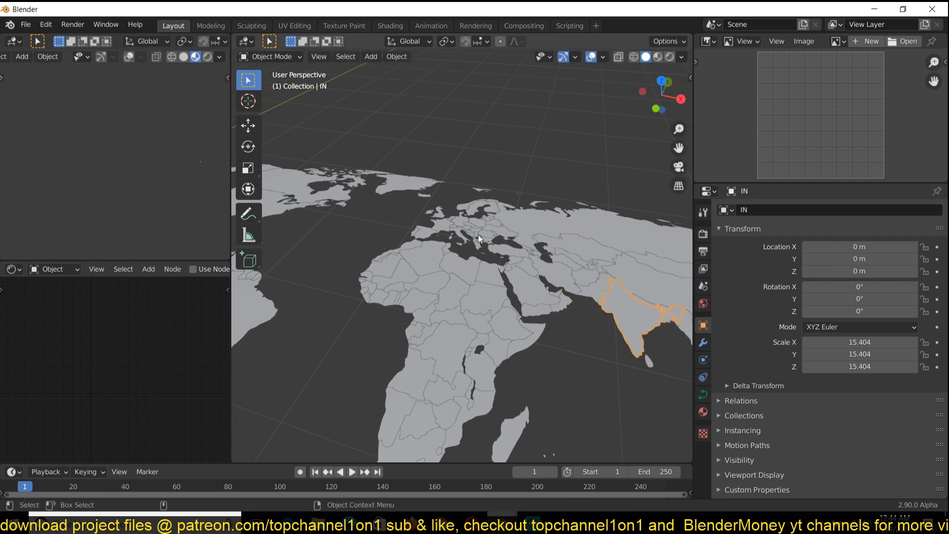
{"action": "left_click", "coordinate": [547, 288]}
{"action": "scroll", "coordinate": [499, 297], "scroll_direction": "down", "scroll_amount": 6}
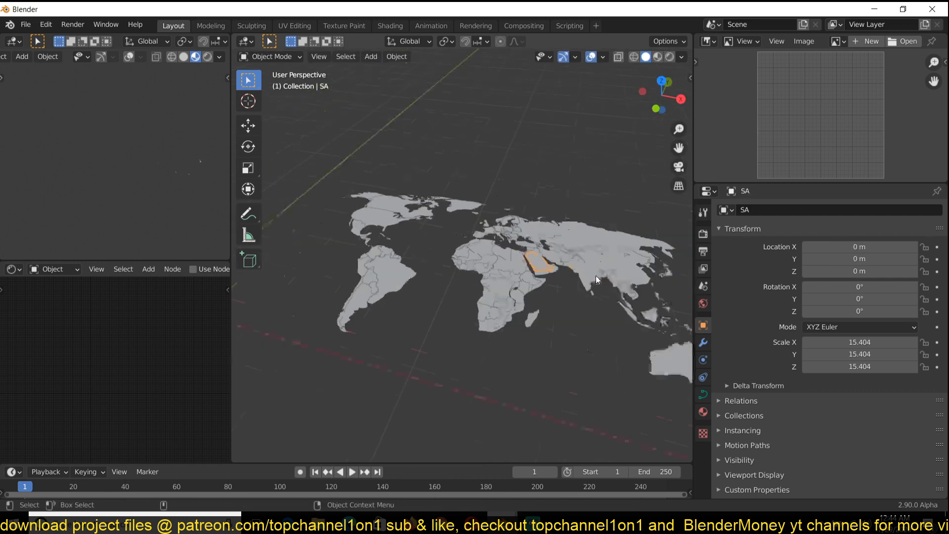
Select the map's countries and set the main viewport's solid shading color to Random so each country differs.
{"action": "key", "text": "shift+b"}
{"action": "left_click_drag", "start_coordinate": [296, 166], "coordinate": [595, 334]}
{"action": "middle_click_drag", "start_coordinate": [594, 333], "coordinate": [465, 212]}
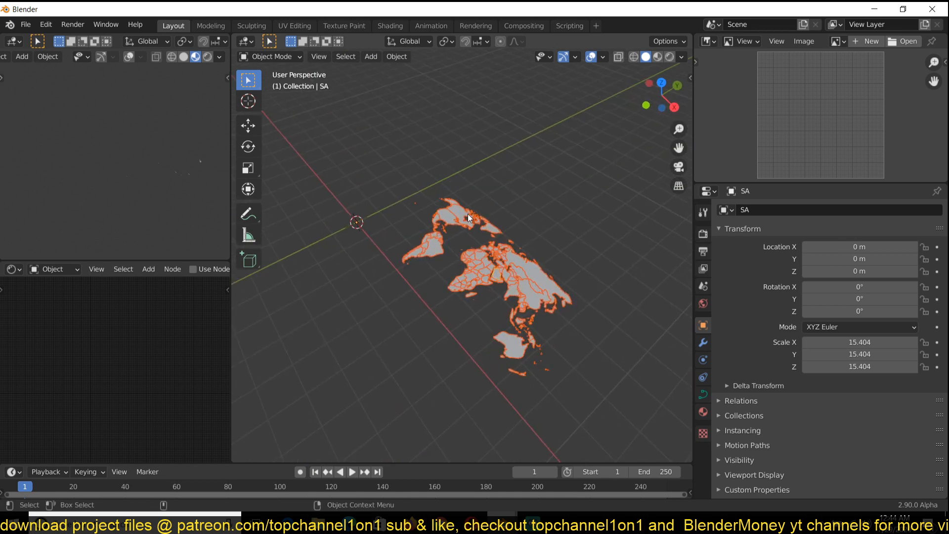
{"action": "left_click", "coordinate": [684, 55]}
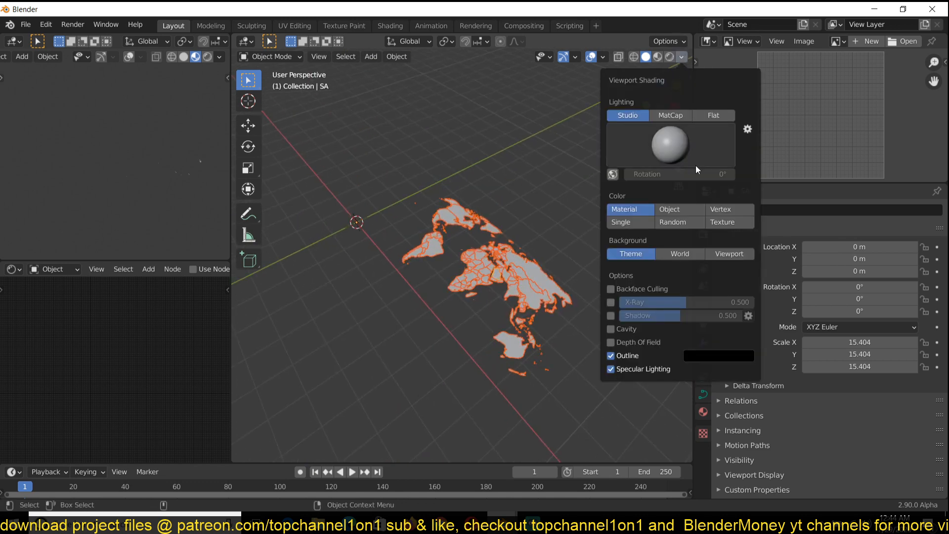
{"action": "left_click", "coordinate": [671, 222]}
{"action": "left_click", "coordinate": [444, 267]}
{"action": "middle_click_drag", "start_coordinate": [419, 313], "coordinate": [535, 324]}
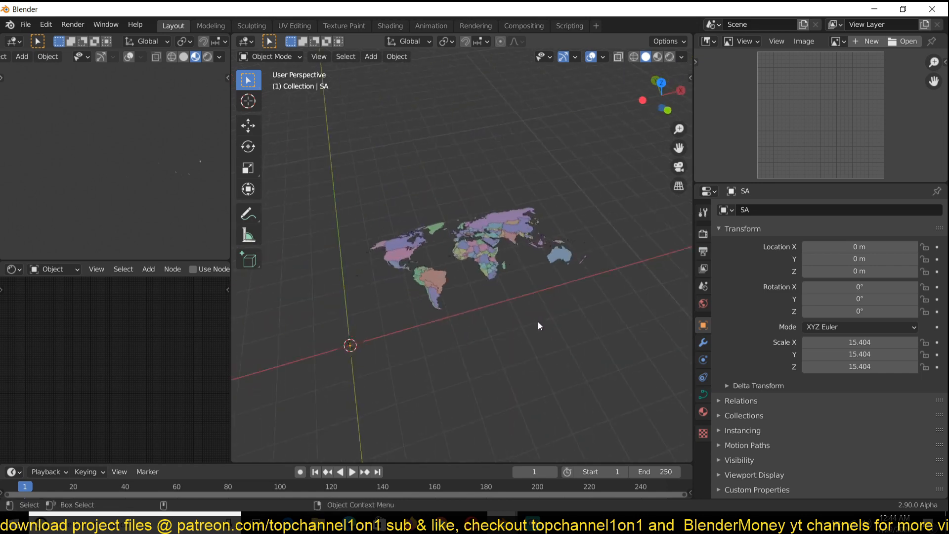
{"action": "scroll", "coordinate": [538, 318], "scroll_direction": "up", "scroll_amount": 4}
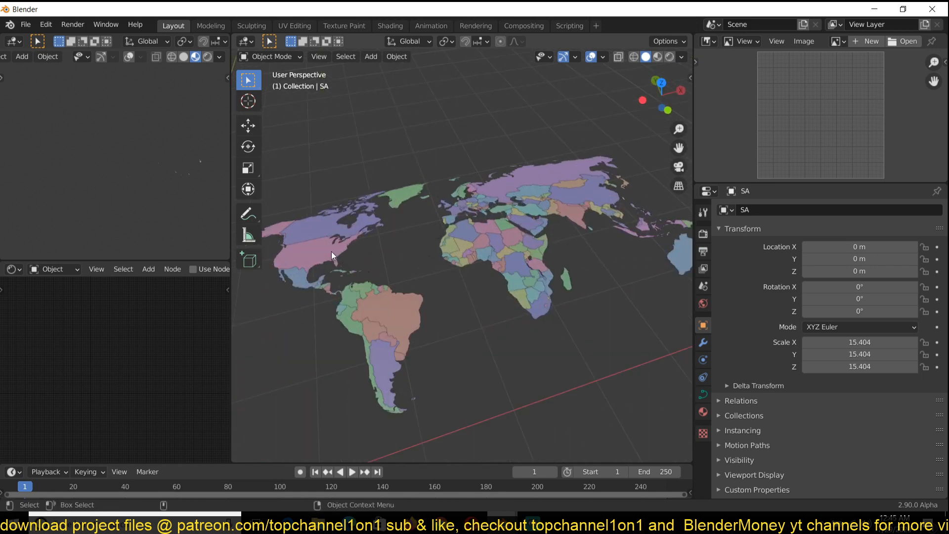
Show the whole map in the small second viewport and compare its rendered and material preview shading.
{"action": "key", "text": "a"}
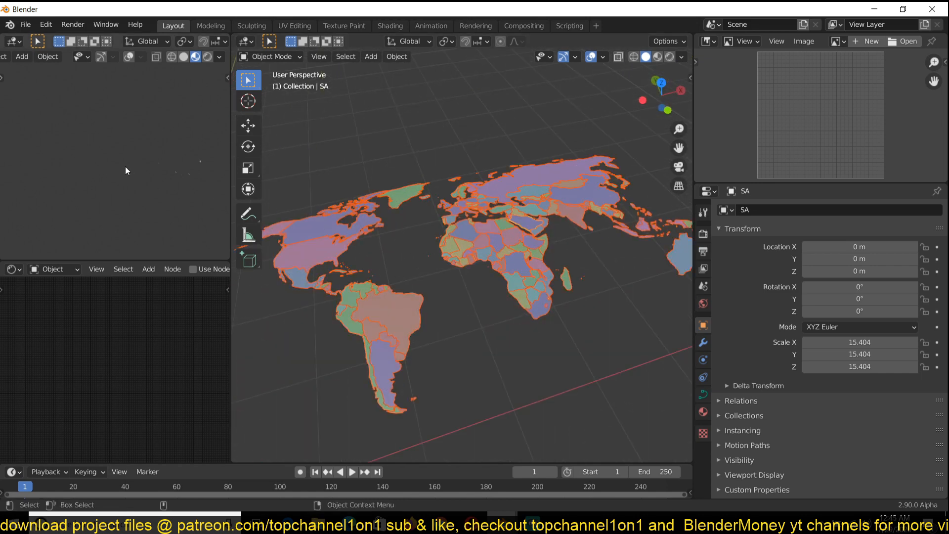
{"action": "scroll", "coordinate": [143, 144], "scroll_direction": "up", "scroll_amount": 5}
{"action": "middle_click_drag", "start_coordinate": [23, 141], "coordinate": [0, 200]}
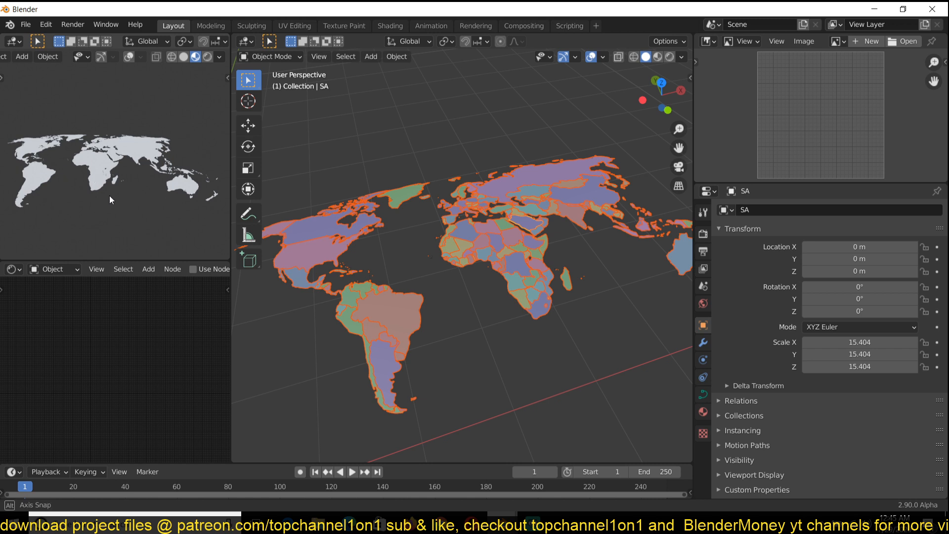
{"action": "middle_click_drag", "start_coordinate": [109, 194], "coordinate": [144, 207]}
{"action": "left_click", "coordinate": [542, 303]}
{"action": "left_click", "coordinate": [621, 279]}
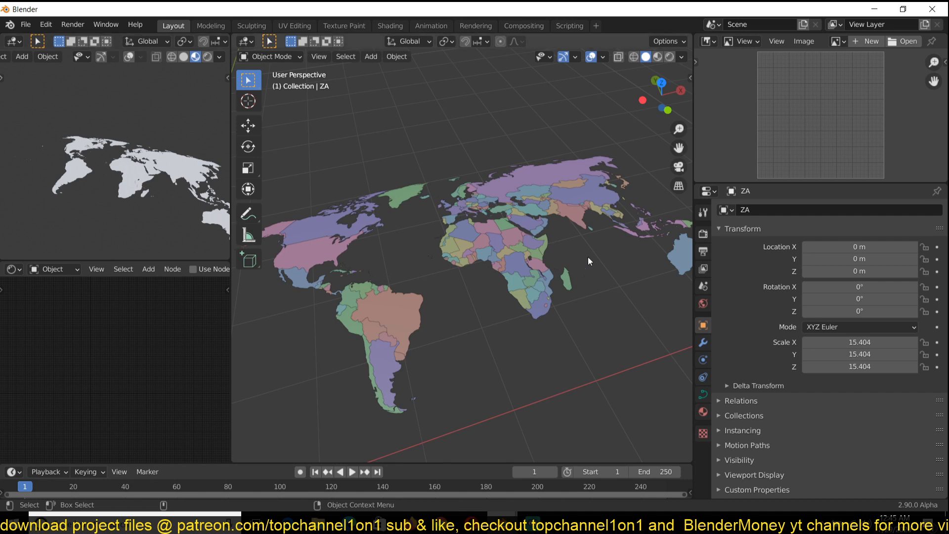
{"action": "middle_click_drag", "start_coordinate": [139, 152], "coordinate": [194, 66]}
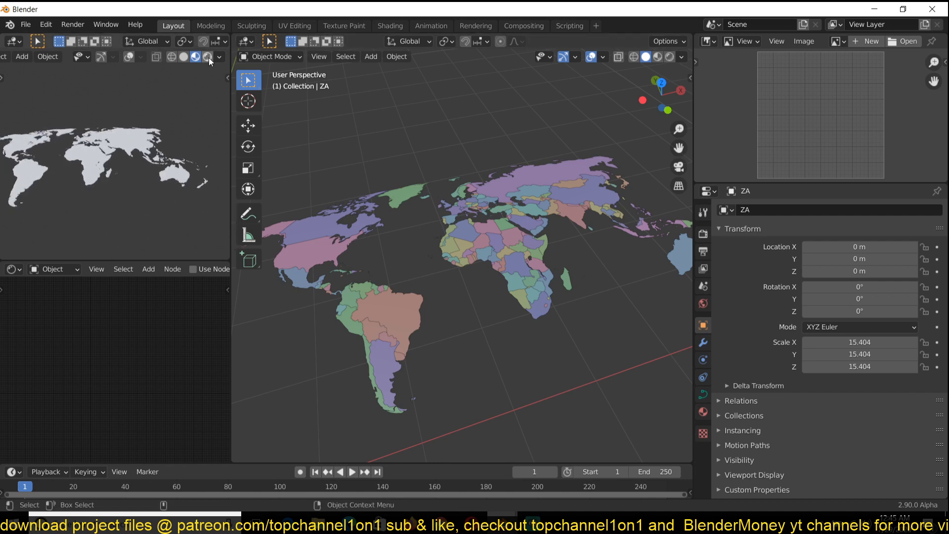
{"action": "left_click", "coordinate": [208, 58]}
{"action": "left_click", "coordinate": [196, 58]}
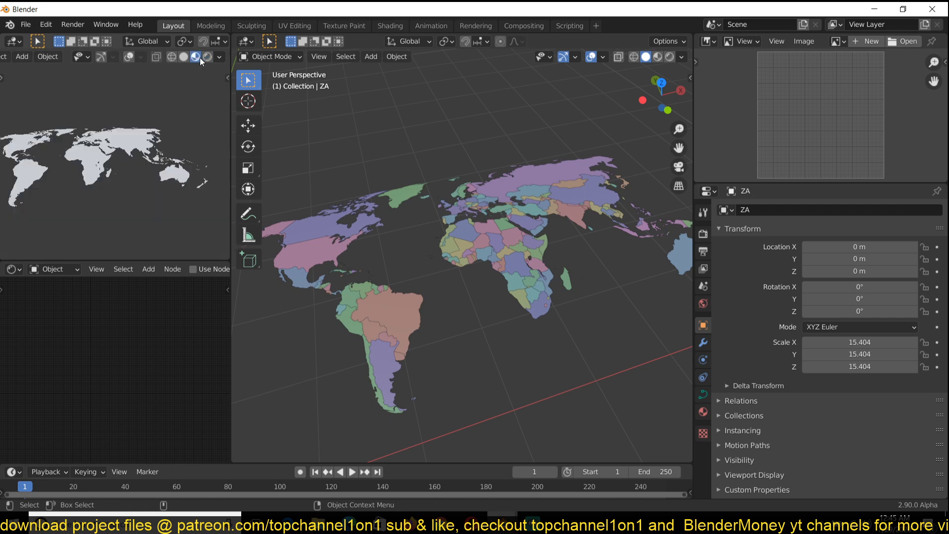
Select all the countries on the map with Australia (AU) as the active object.
{"action": "scroll", "coordinate": [629, 307], "scroll_direction": "down", "scroll_amount": 3}
{"action": "scroll", "coordinate": [543, 276], "scroll_direction": "up", "scroll_amount": 5}
{"action": "middle_click_drag", "start_coordinate": [594, 287], "coordinate": [589, 242]}
{"action": "scroll", "coordinate": [589, 242], "scroll_direction": "down", "scroll_amount": 4}
{"action": "left_click_drag", "start_coordinate": [287, 179], "coordinate": [694, 364]}
{"action": "left_click", "coordinate": [522, 278]}
{"action": "scroll", "coordinate": [540, 301], "scroll_direction": "down", "scroll_amount": 2}
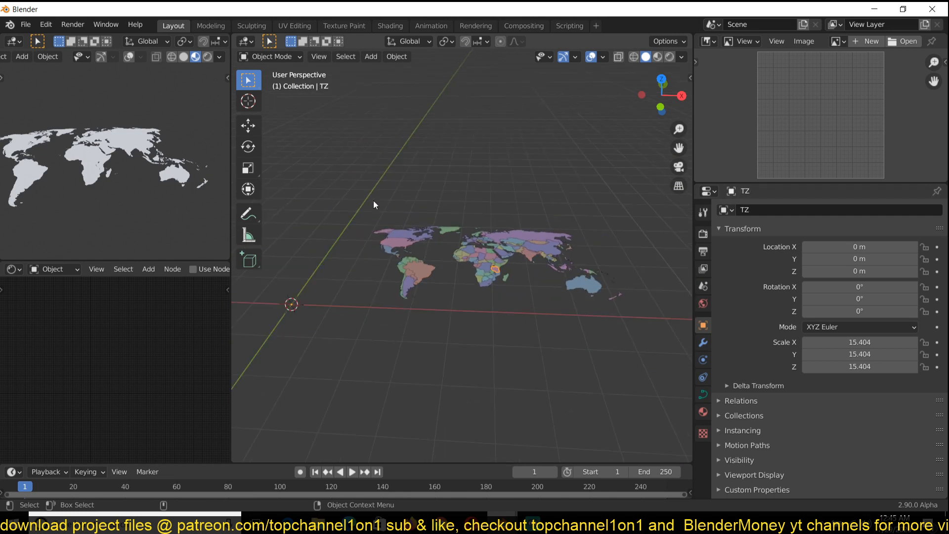
{"action": "left_click_drag", "start_coordinate": [345, 201], "coordinate": [639, 339]}
{"action": "scroll", "coordinate": [639, 339], "scroll_direction": "up", "scroll_amount": 2}
{"action": "middle_click_drag", "start_coordinate": [639, 339], "coordinate": [546, 338], "text": "shift"}
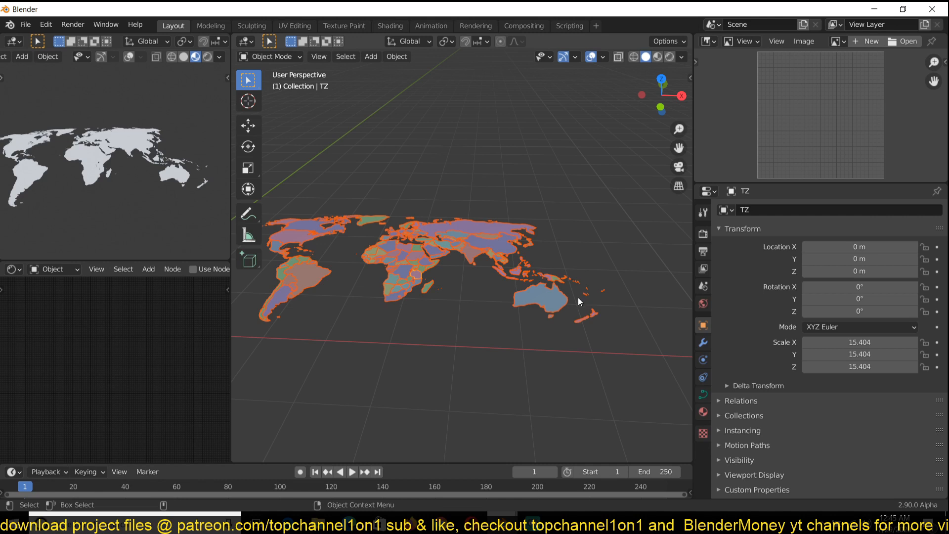
{"action": "left_click", "coordinate": [536, 301], "text": "shift"}
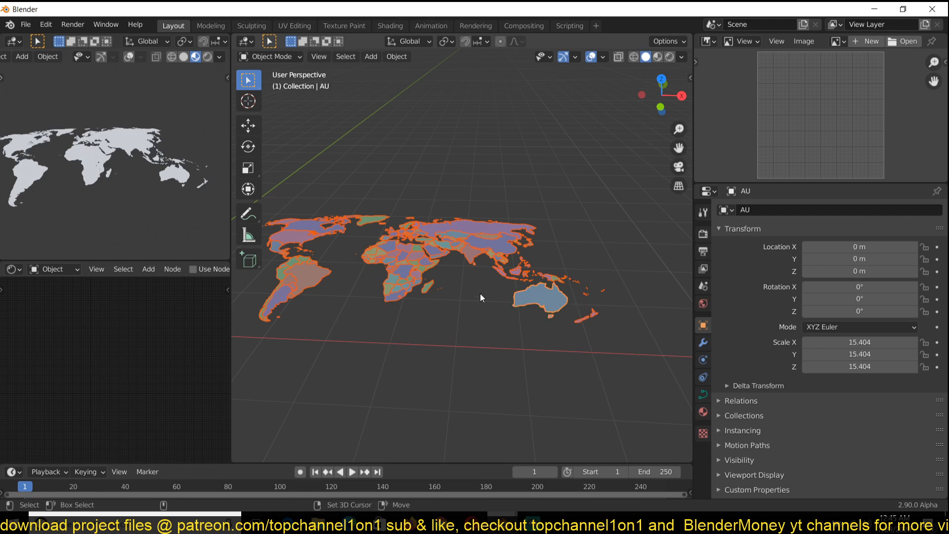
Link Australia's material SVGMat.006 to all the selected countries.
{"action": "left_click", "coordinate": [702, 412]}
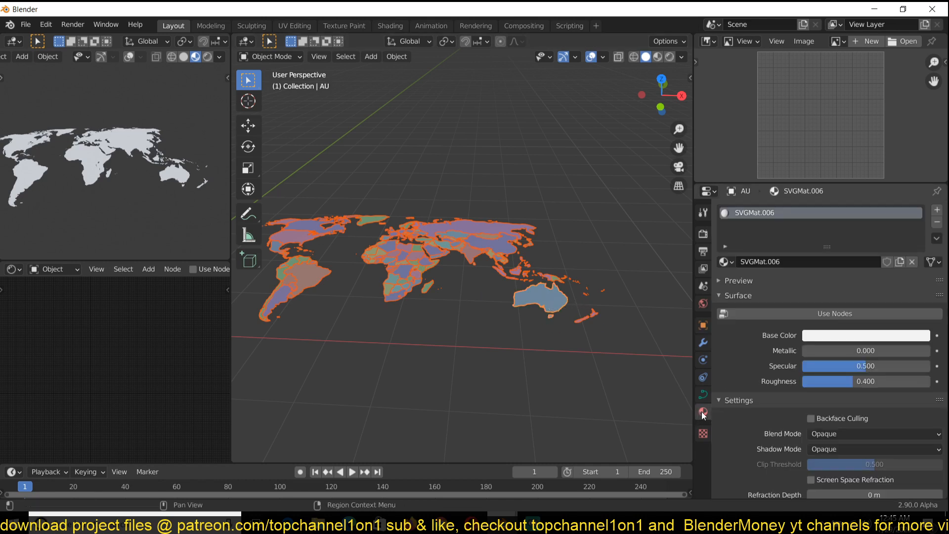
{"action": "left_click", "coordinate": [533, 523]}
{"action": "left_click", "coordinate": [532, 523]}
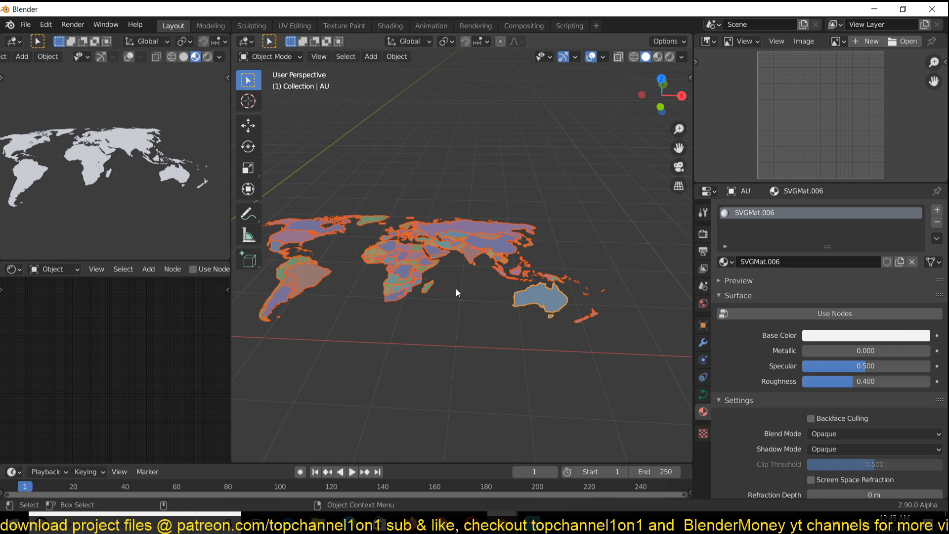
{"action": "key", "text": "ctrl+l"}
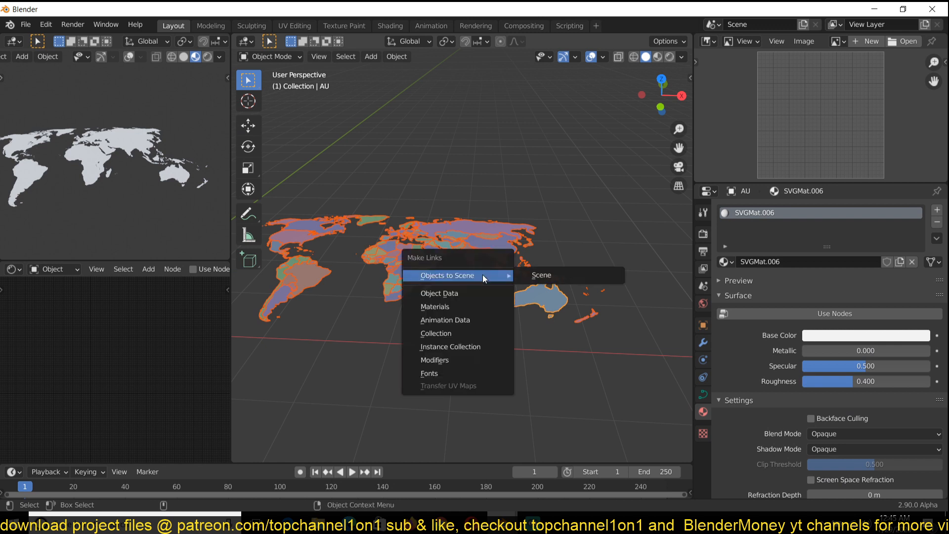
{"action": "left_click", "coordinate": [466, 307]}
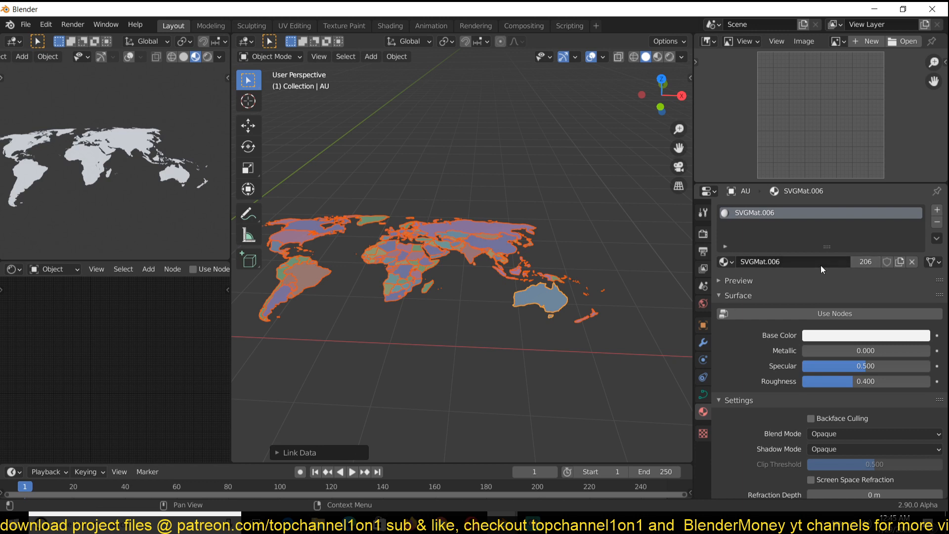
Purge the unused data-blocks from the file and check the list of remaining materials.
{"action": "left_click", "coordinate": [25, 24]}
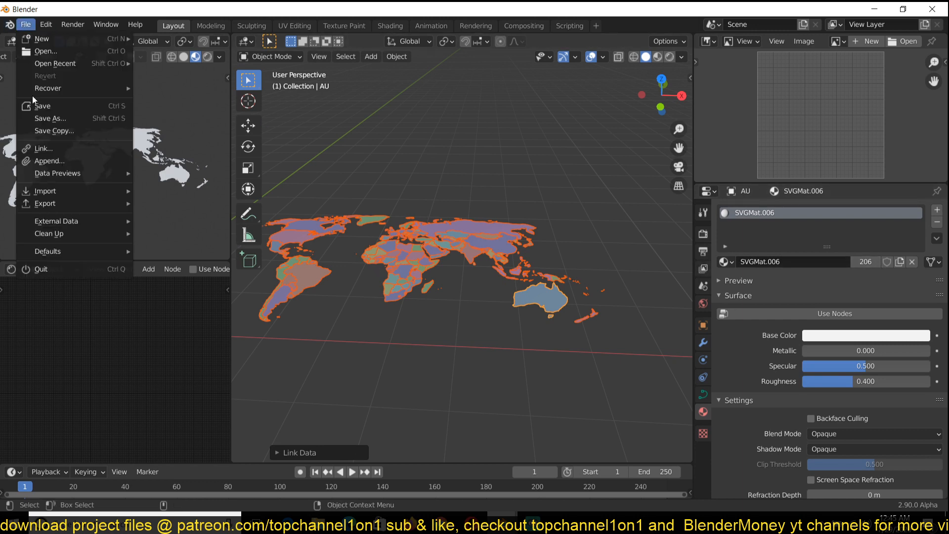
{"action": "mouse_move", "coordinate": [57, 233]}
{"action": "left_click", "coordinate": [168, 236]}
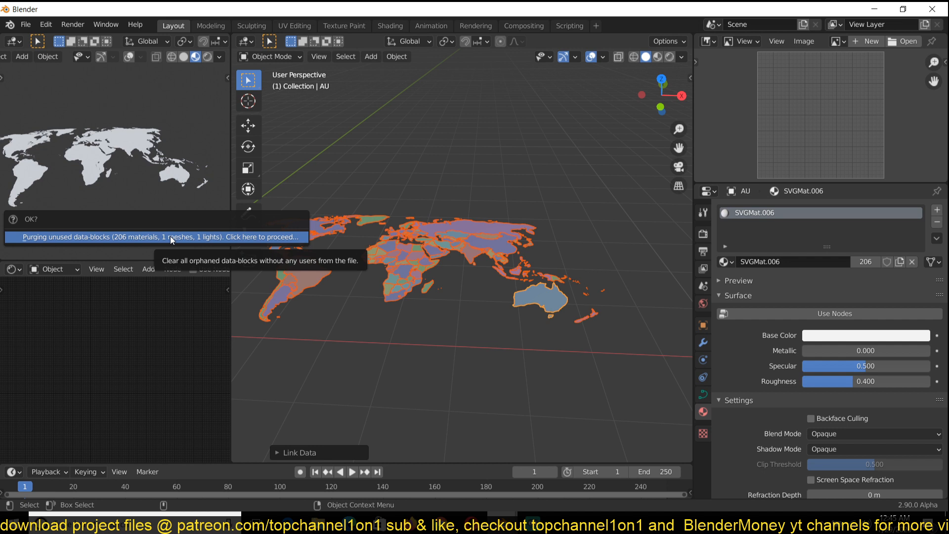
{"action": "left_click", "coordinate": [170, 236]}
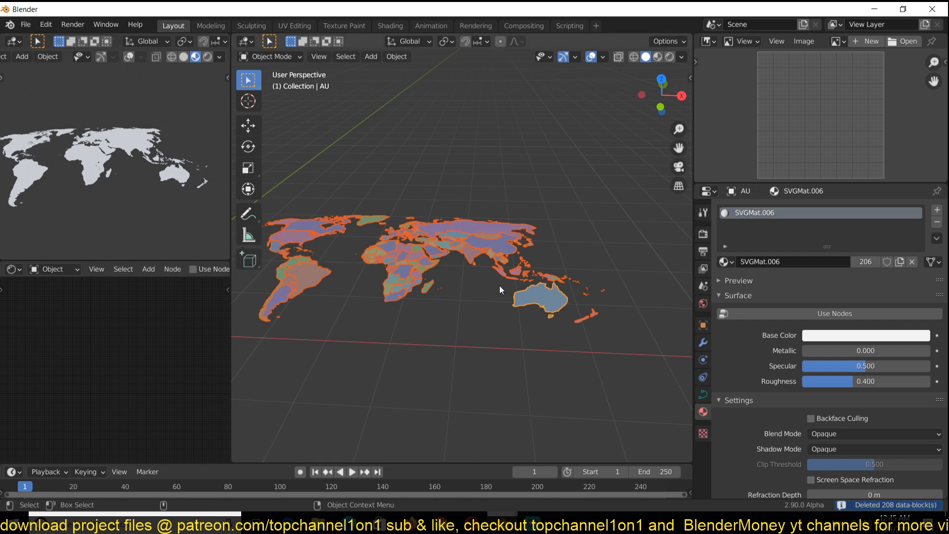
{"action": "left_click", "coordinate": [723, 262]}
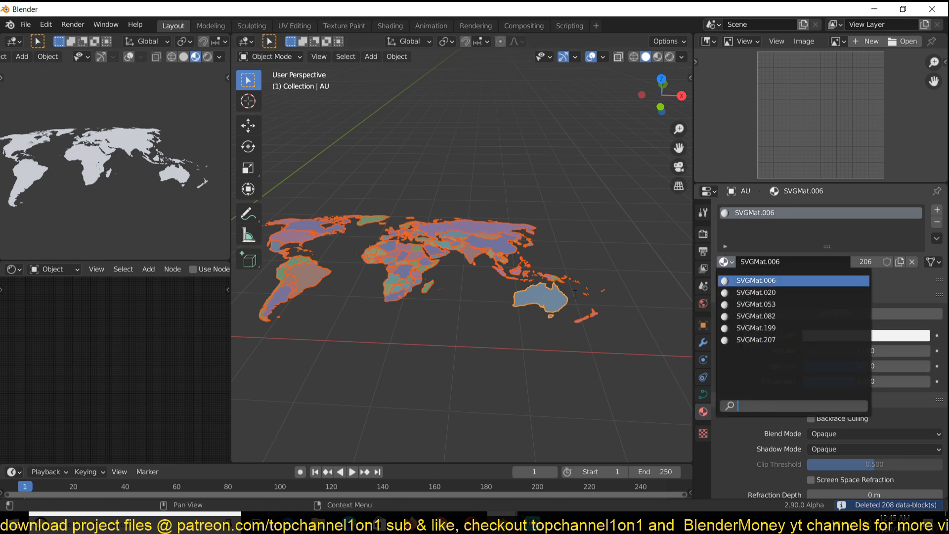
{"action": "key", "text": "Escape"}
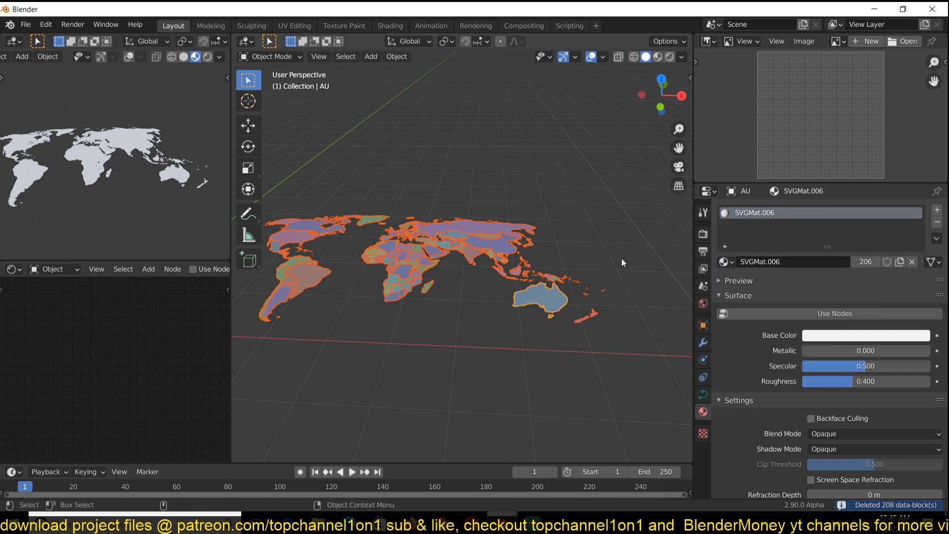
Rename the shared material to "material" and enable nodes for it.
{"action": "left_click", "coordinate": [793, 259]}
{"action": "type", "text": "material"}
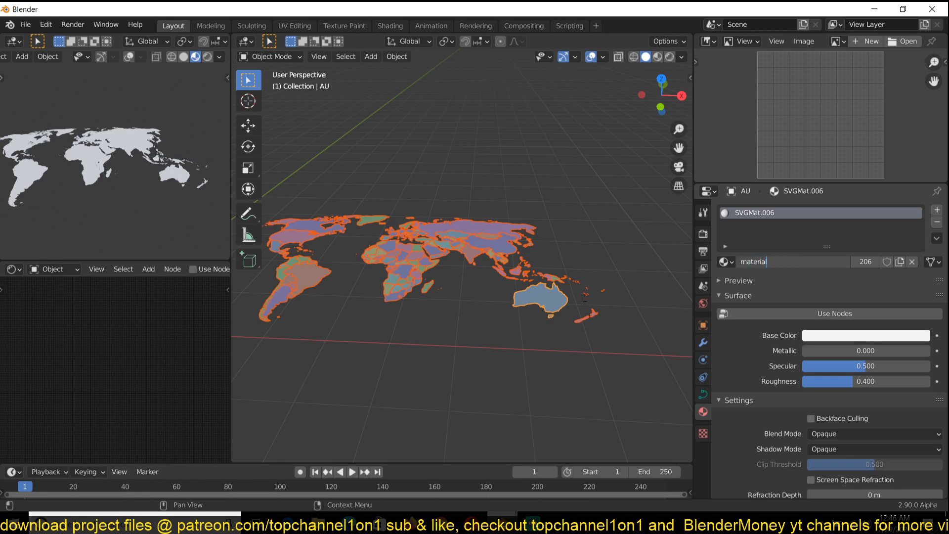
{"action": "key", "text": "Return"}
{"action": "left_click", "coordinate": [811, 311]}
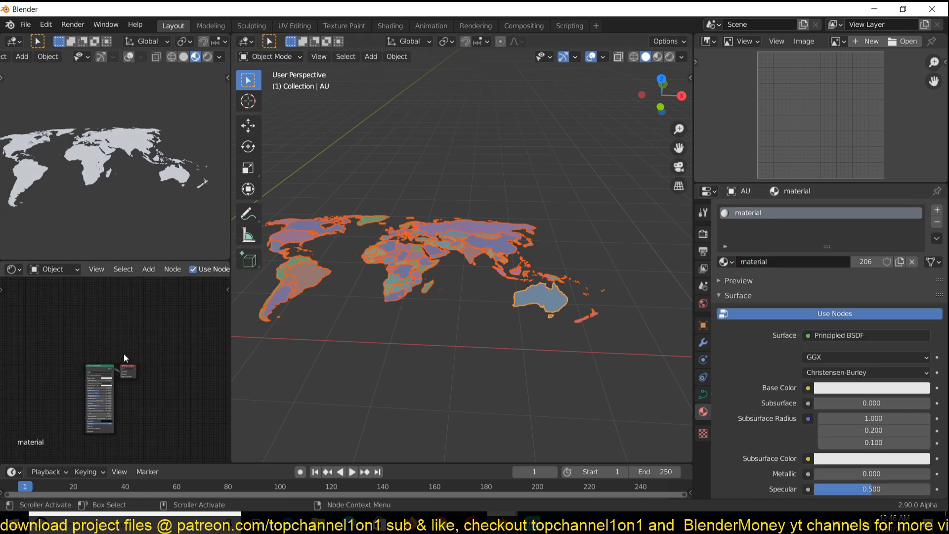
{"action": "key", "text": "Home"}
{"action": "scroll", "coordinate": [296, 295], "scroll_direction": "up", "scroll_amount": 2}
Add a Solidify modifier to Australia.
{"action": "scroll", "coordinate": [470, 291], "scroll_direction": "up", "scroll_amount": 3}
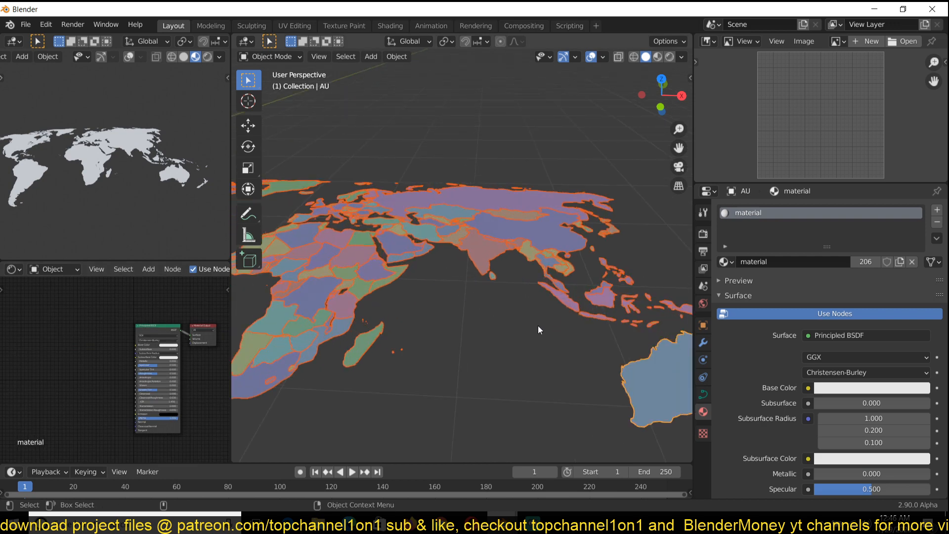
{"action": "scroll", "coordinate": [538, 325], "scroll_direction": "down", "scroll_amount": 3}
{"action": "left_click", "coordinate": [703, 342]}
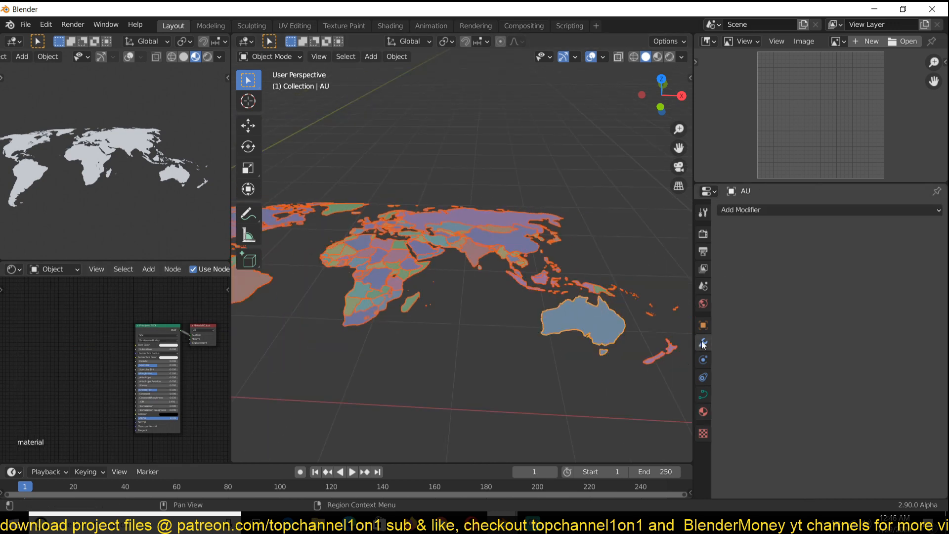
{"action": "left_click", "coordinate": [768, 207]}
{"action": "left_click", "coordinate": [569, 343]}
{"action": "middle_click_drag", "start_coordinate": [655, 334], "coordinate": [489, 260]}
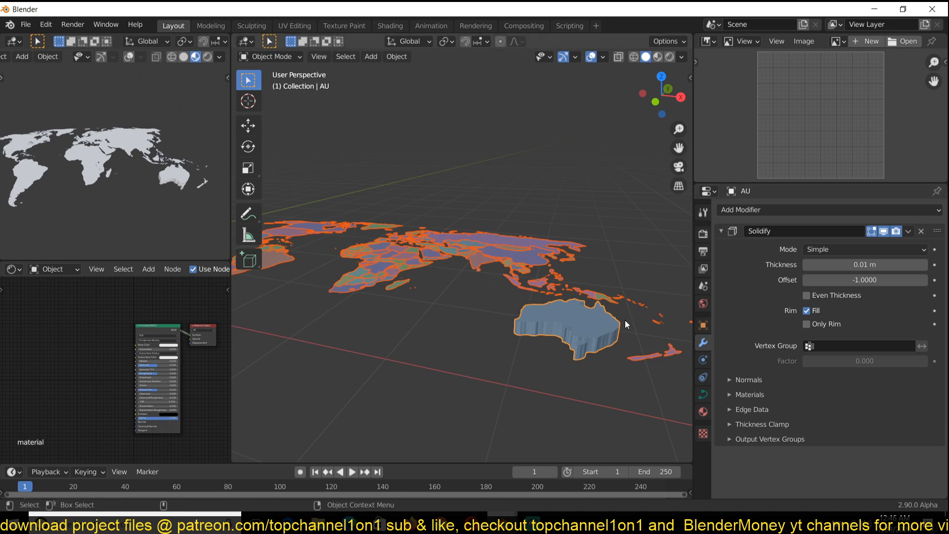
Copy Australia's Solidify modifier to all the selected countries.
{"action": "key", "text": "ctrl+l"}
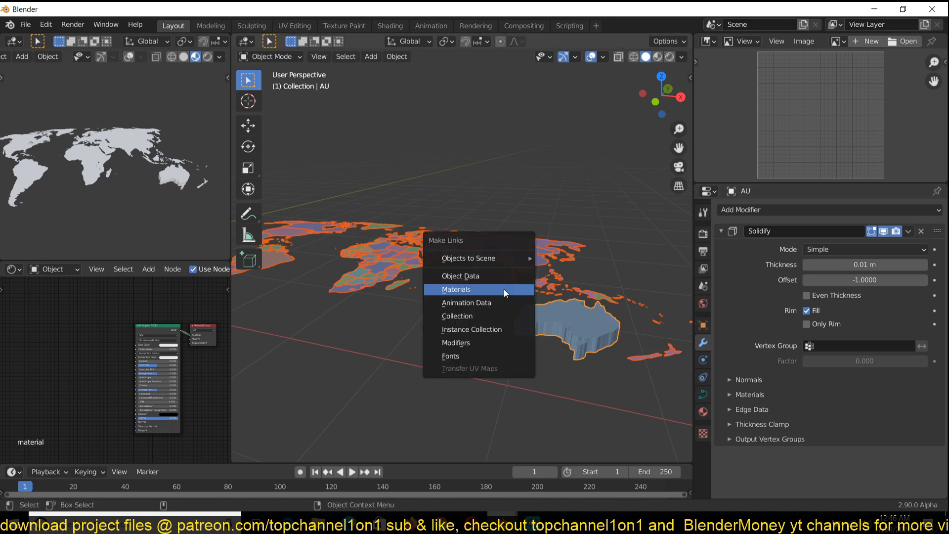
{"action": "left_click", "coordinate": [490, 344]}
{"action": "middle_click_drag", "start_coordinate": [511, 172], "coordinate": [180, 212]}
{"action": "scroll", "coordinate": [13, 199], "scroll_direction": "up", "scroll_amount": 3}
{"action": "middle_click_drag", "start_coordinate": [13, 194], "coordinate": [99, 207]}
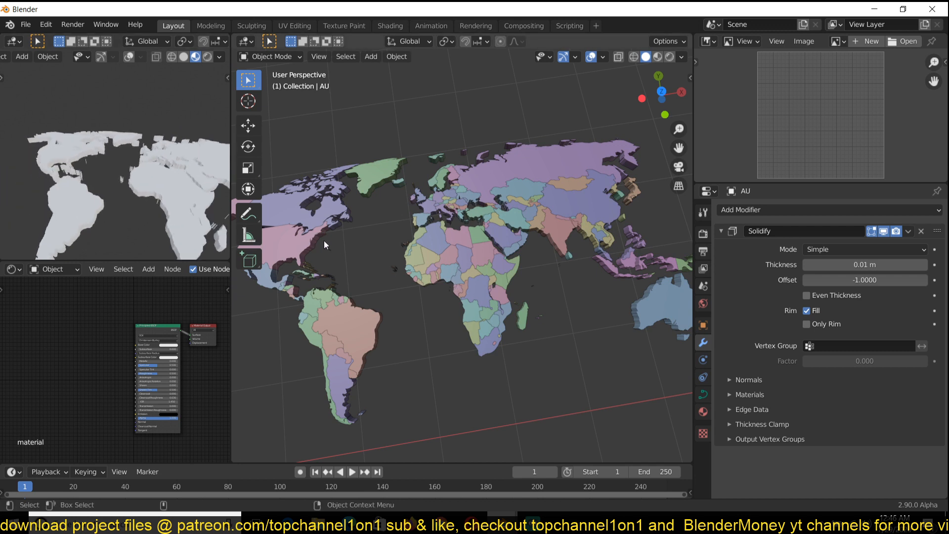
{"action": "middle_click_drag", "start_coordinate": [197, 190], "coordinate": [149, 208]}
Add an Object Info node beside the Principled BSDF in the shared material's node tree.
{"action": "scroll", "coordinate": [134, 405], "scroll_direction": "up", "scroll_amount": 8}
{"action": "middle_click_drag", "start_coordinate": [129, 398], "coordinate": [157, 403]}
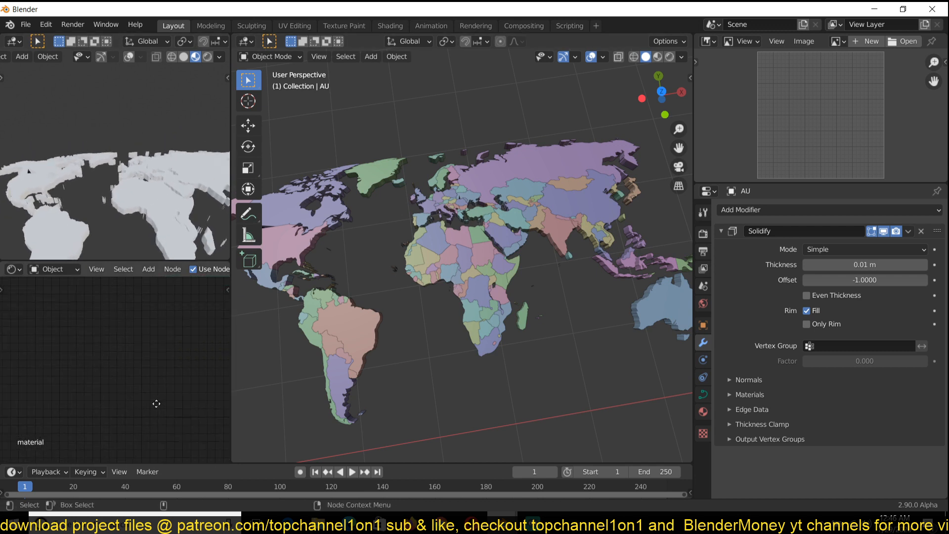
{"action": "scroll", "coordinate": [101, 370], "scroll_direction": "down", "scroll_amount": 5}
{"action": "scroll", "coordinate": [102, 372], "scroll_direction": "up", "scroll_amount": 2}
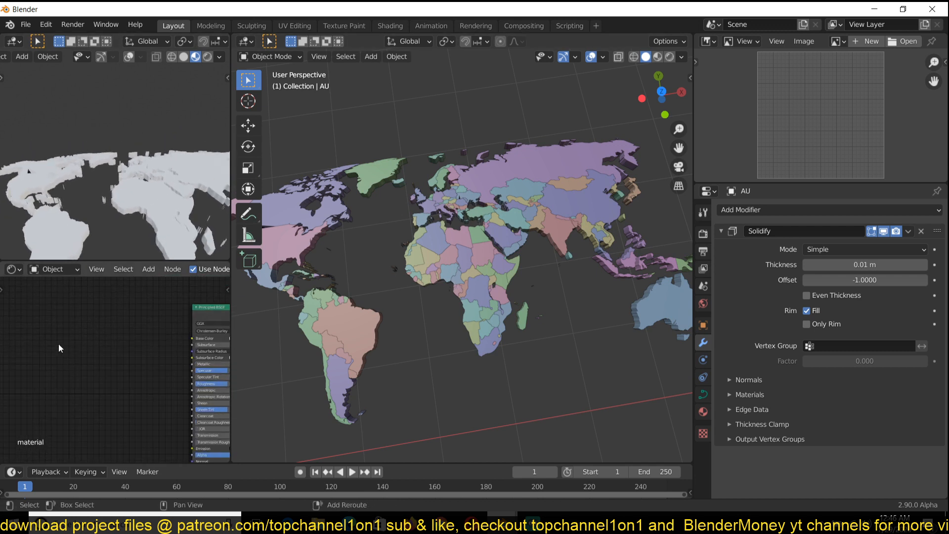
{"action": "key", "text": "shift+a"}
{"action": "mouse_move", "coordinate": [43, 363]}
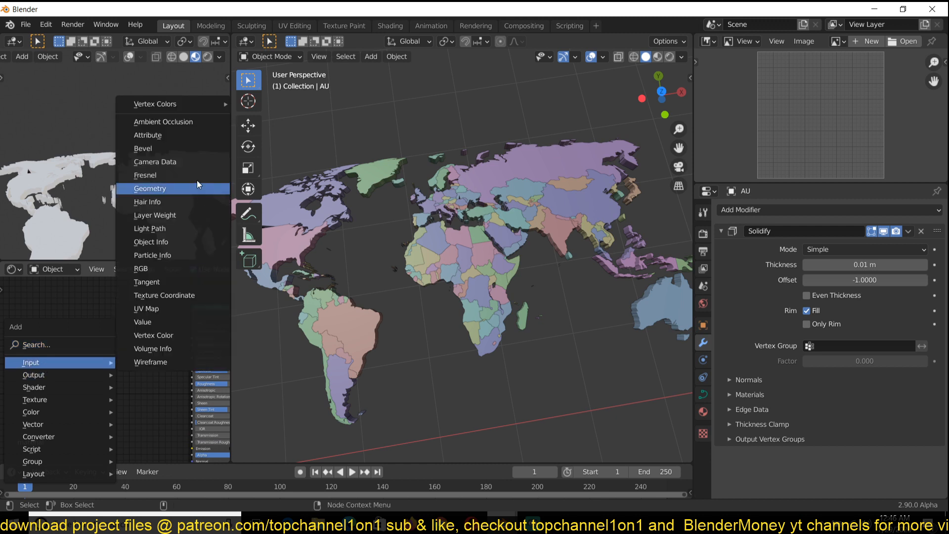
{"action": "left_click", "coordinate": [154, 241]}
{"action": "left_click", "coordinate": [33, 341]}
{"action": "scroll", "coordinate": [94, 366], "scroll_direction": "up", "scroll_amount": 2}
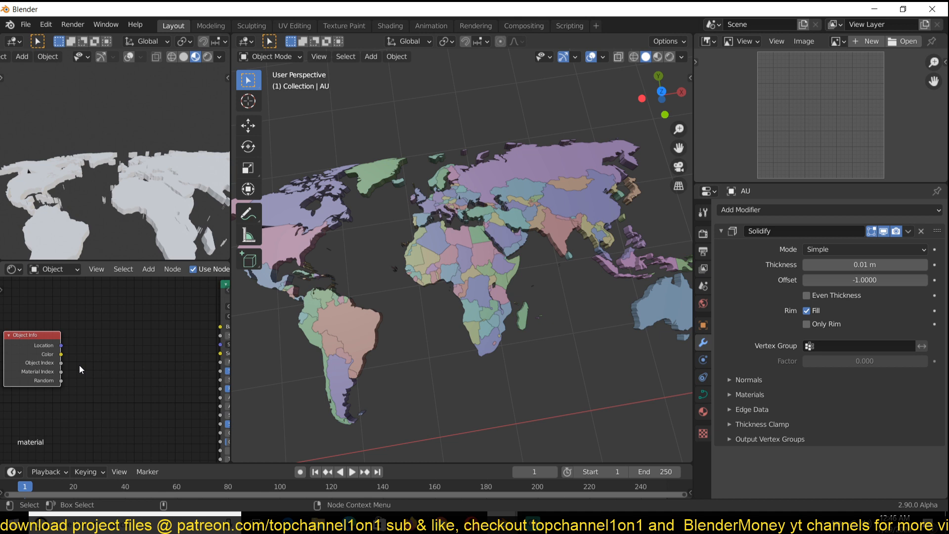
Preview the Object Info node's Random output on the countries.
{"action": "scroll", "coordinate": [37, 349], "scroll_direction": "down", "scroll_amount": 2}
{"action": "left_click", "coordinate": [37, 349], "text": "ctrl+shift"}
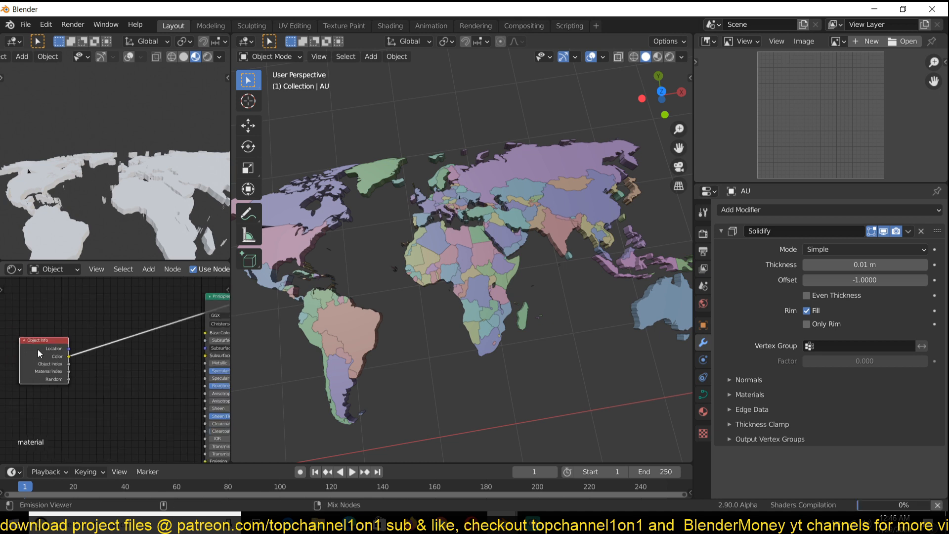
{"action": "left_click", "coordinate": [38, 349], "text": "ctrl+shift"}
{"action": "left_click", "coordinate": [37, 349], "text": "ctrl+shift"}
{"action": "left_click", "coordinate": [38, 349], "text": "ctrl+shift"}
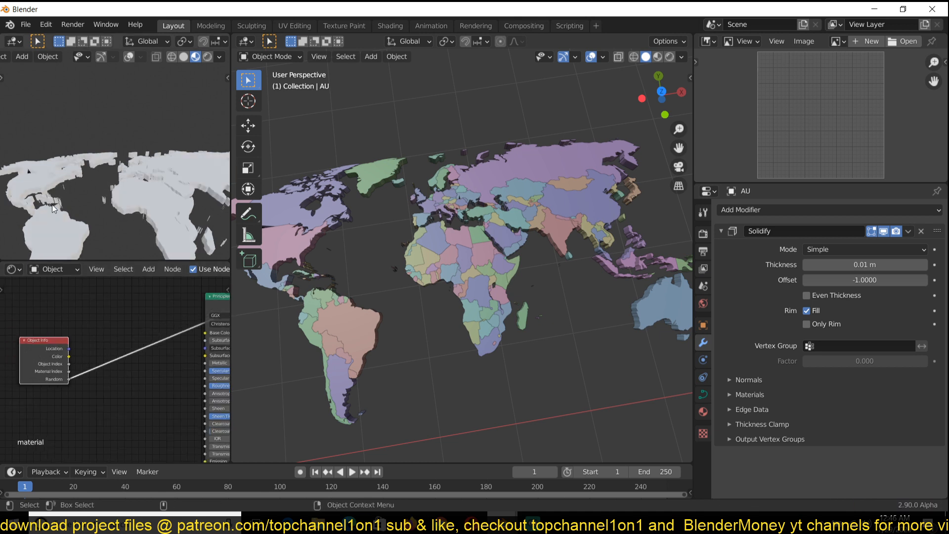
{"action": "middle_click_drag", "start_coordinate": [100, 224], "coordinate": [96, 168]}
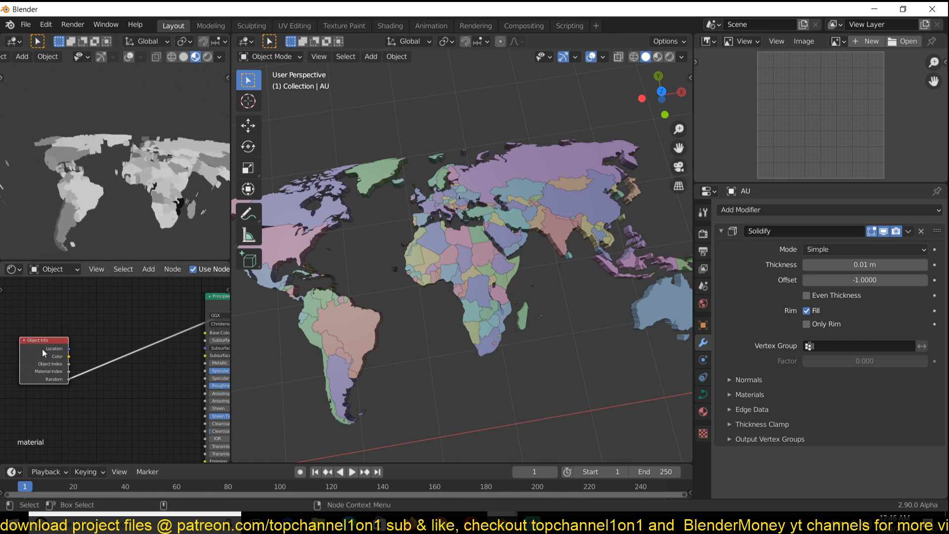
Move the Object Info node farther from the Principled BSDF to make room between the two nodes.
{"action": "left_click_drag", "start_coordinate": [42, 348], "coordinate": [30, 312]}
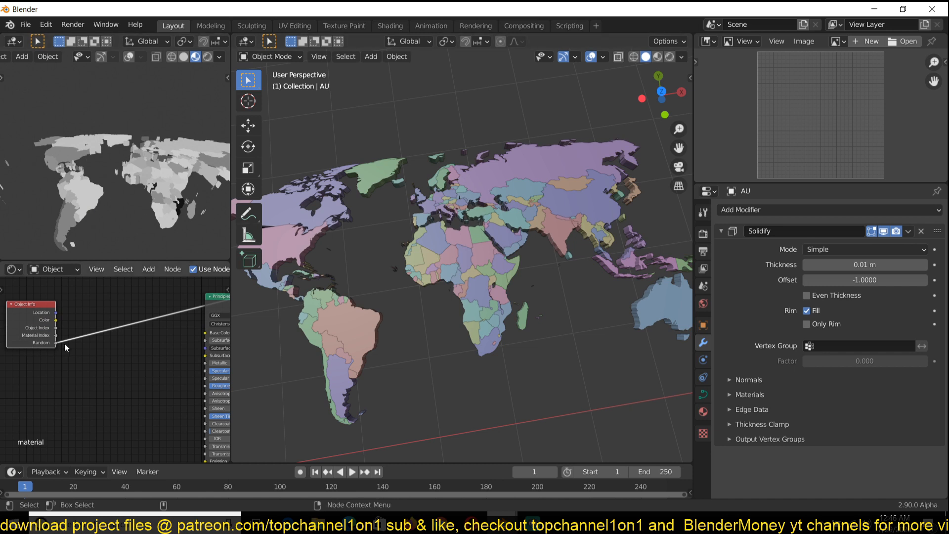
{"action": "middle_click_drag", "start_coordinate": [83, 331], "coordinate": [114, 345]}
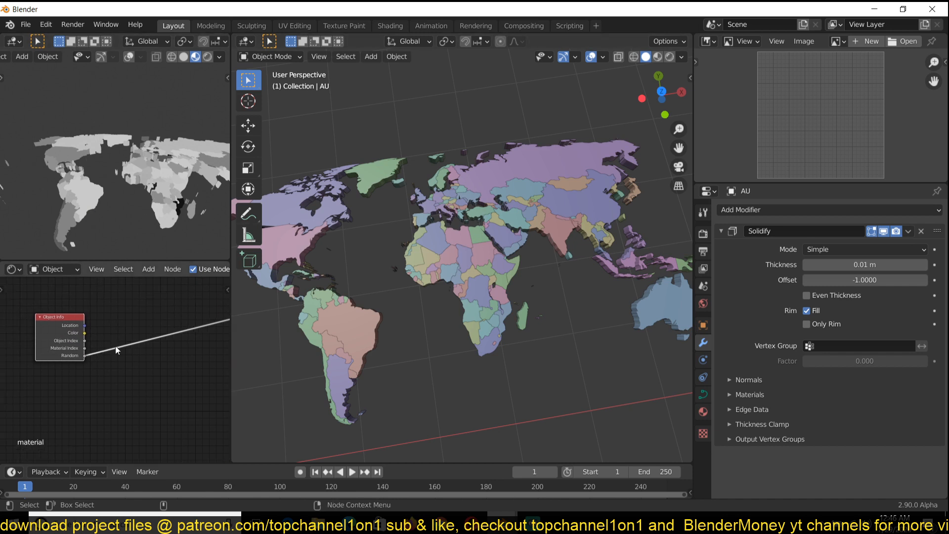
{"action": "left_click_drag", "start_coordinate": [45, 326], "coordinate": [13, 328]}
{"action": "scroll", "coordinate": [112, 362], "scroll_direction": "down", "scroll_amount": 3}
{"action": "middle_click_drag", "start_coordinate": [111, 362], "coordinate": [94, 366]}
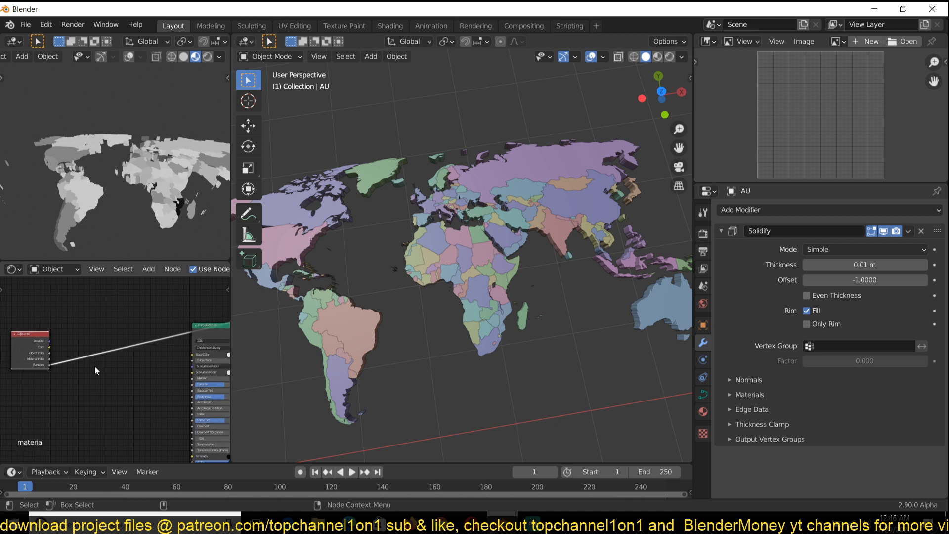
Add a Hue Saturation Value node driven by the Object Info's Random output through its Hue, and preview its color output.
{"action": "key", "text": "shift+a"}
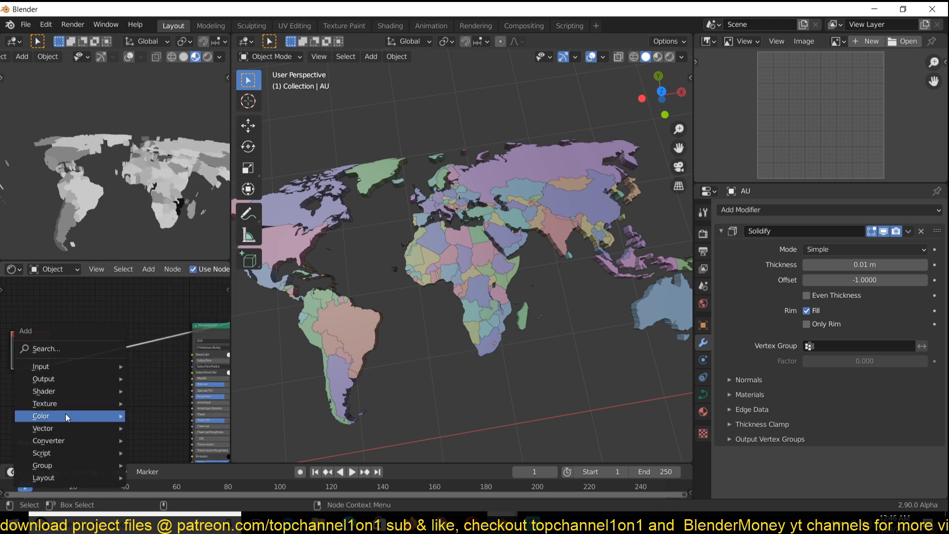
{"action": "mouse_move", "coordinate": [65, 414]}
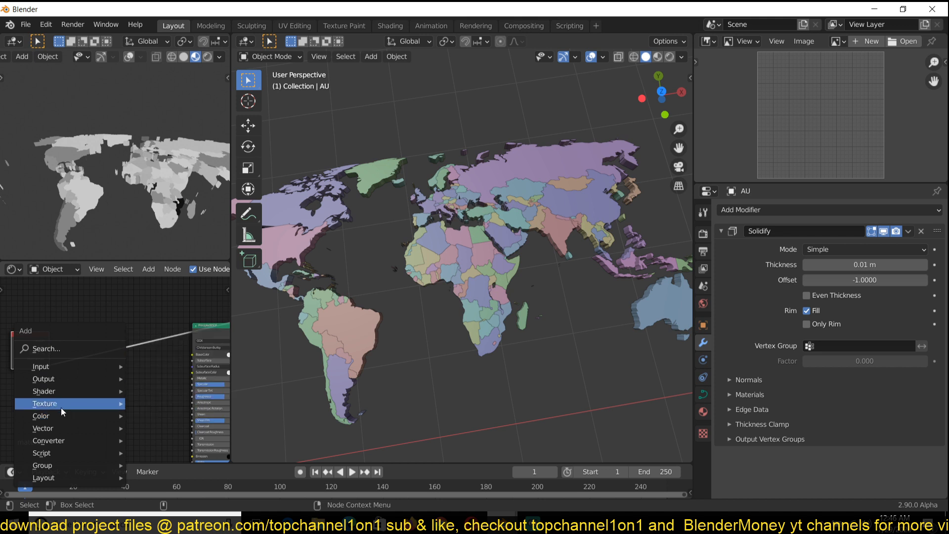
{"action": "left_click", "coordinate": [176, 365]}
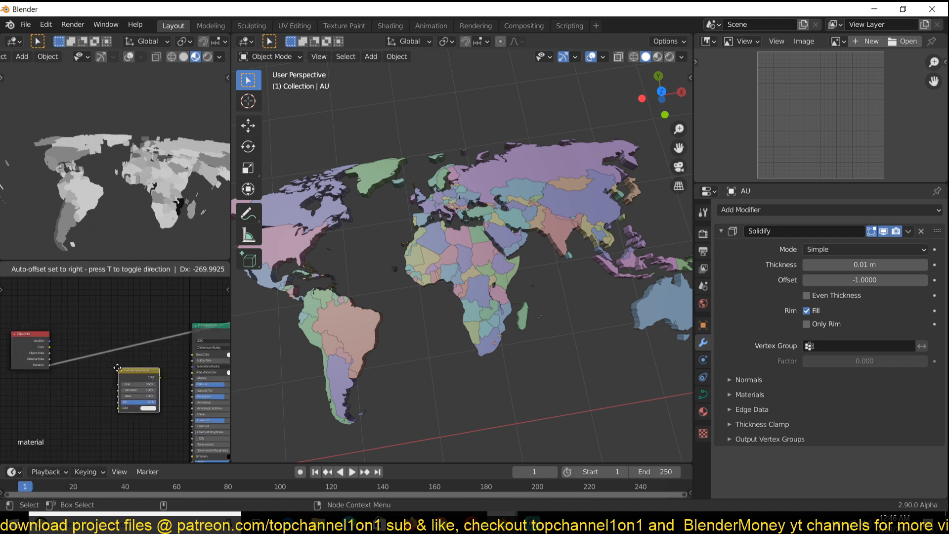
{"action": "left_click", "coordinate": [113, 371]}
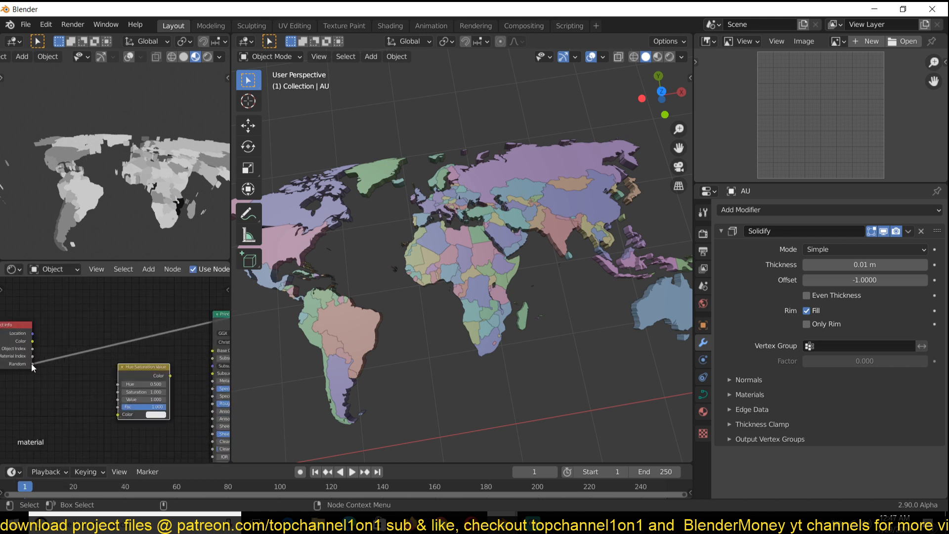
{"action": "left_click_drag", "start_coordinate": [31, 363], "coordinate": [135, 362]}
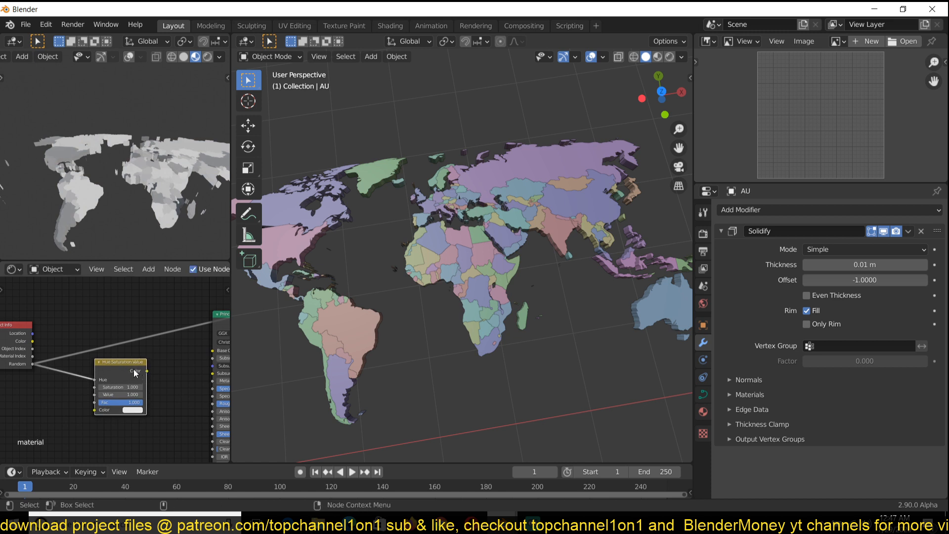
{"action": "left_click", "coordinate": [136, 373], "text": "ctrl+shift"}
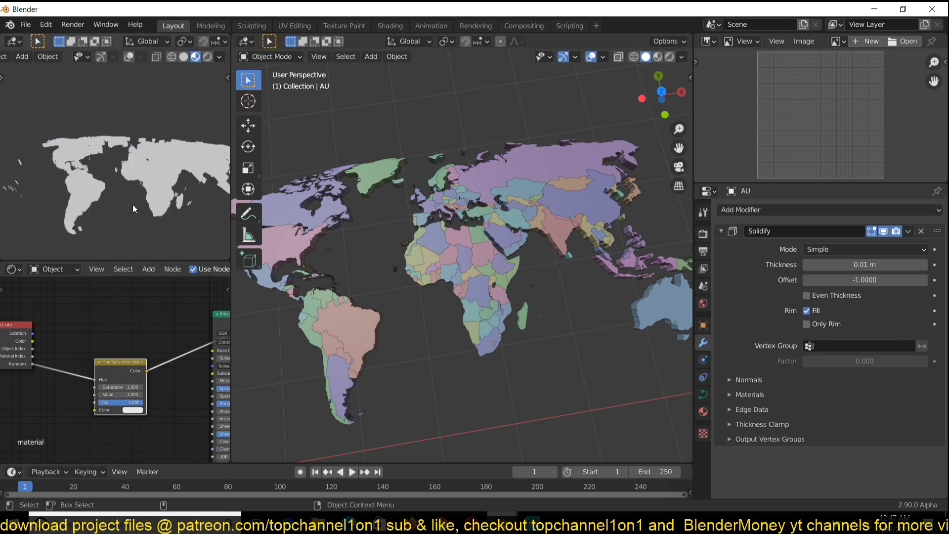
Set the Hue Saturation Value node's input color to a saturated orange-red.
{"action": "left_click", "coordinate": [132, 410]}
{"action": "left_click_drag", "start_coordinate": [160, 327], "coordinate": [148, 358]}
{"action": "middle_click_drag", "start_coordinate": [152, 181], "coordinate": [186, 203]}
{"action": "left_click", "coordinate": [137, 411]}
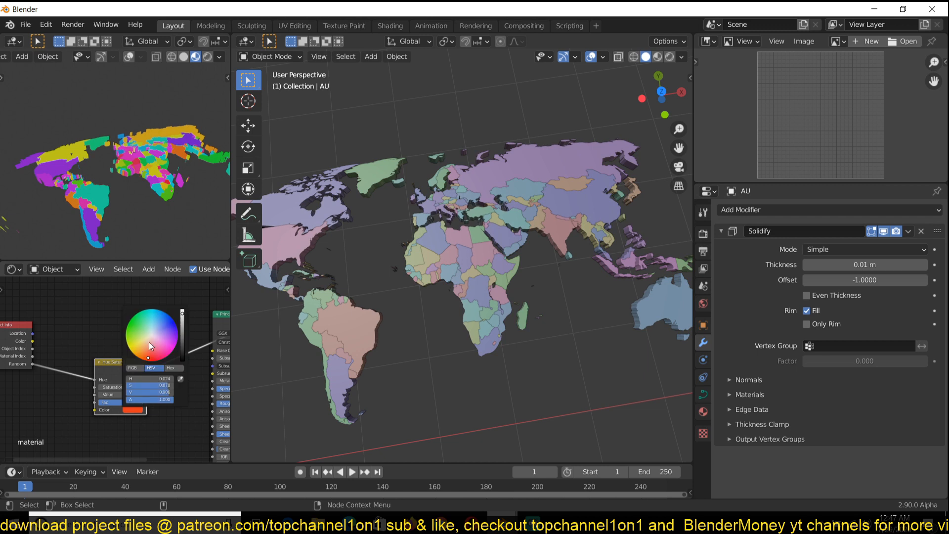
Connect the Hue Saturation Value node's Color output to the Principled BSDF's Base Color and set its input color to saturated blue.
{"action": "left_click_drag", "start_coordinate": [149, 342], "coordinate": [215, 351]}
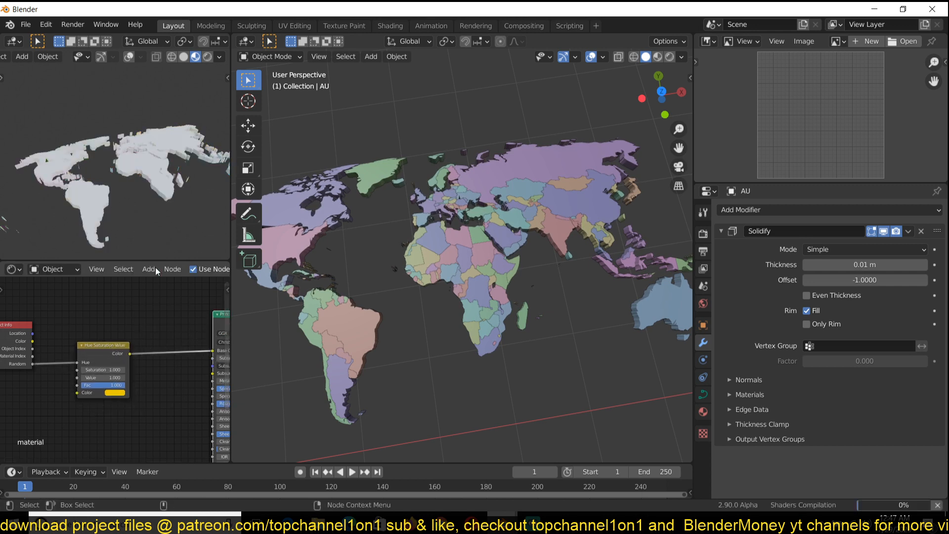
{"action": "scroll", "coordinate": [135, 184], "scroll_direction": "up", "scroll_amount": 2}
{"action": "middle_click_drag", "start_coordinate": [135, 185], "coordinate": [121, 199]}
{"action": "left_click", "coordinate": [114, 393]}
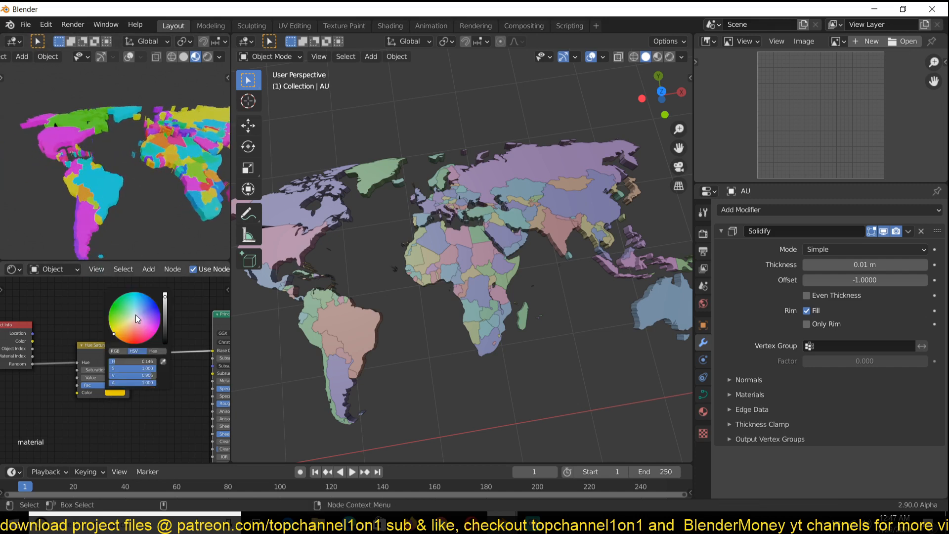
{"action": "left_click_drag", "start_coordinate": [138, 319], "coordinate": [150, 298]}
Add a UV sphere beside the world map and scale it up.
{"action": "scroll", "coordinate": [458, 229], "scroll_direction": "down", "scroll_amount": 7}
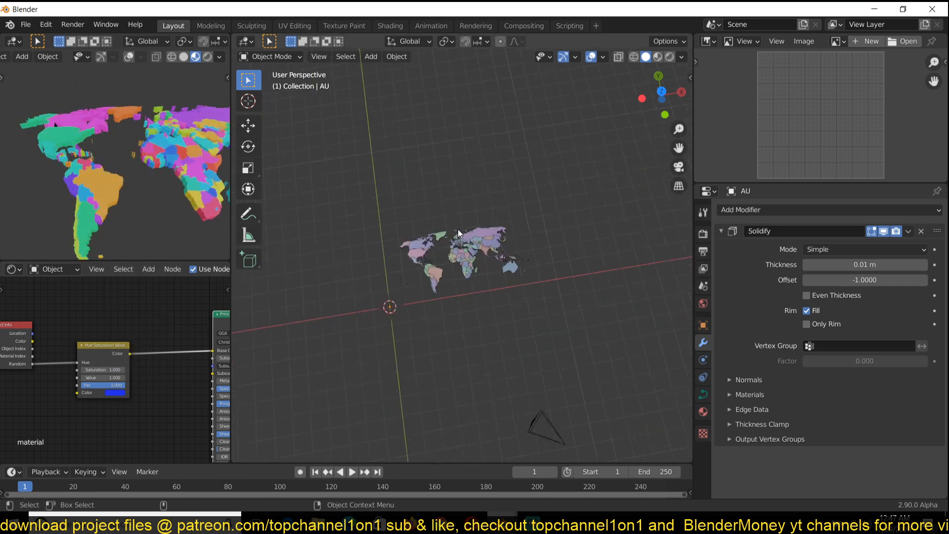
{"action": "scroll", "coordinate": [458, 230], "scroll_direction": "up", "scroll_amount": 8}
{"action": "scroll", "coordinate": [454, 226], "scroll_direction": "down", "scroll_amount": 4}
{"action": "middle_click_drag", "start_coordinate": [453, 227], "coordinate": [364, 235]}
{"action": "scroll", "coordinate": [376, 242], "scroll_direction": "down", "scroll_amount": 2}
{"action": "middle_click_drag", "start_coordinate": [409, 261], "coordinate": [507, 279], "text": "shift"}
{"action": "scroll", "coordinate": [508, 279], "scroll_direction": "up", "scroll_amount": 4}
{"action": "key", "text": "shift+a"}
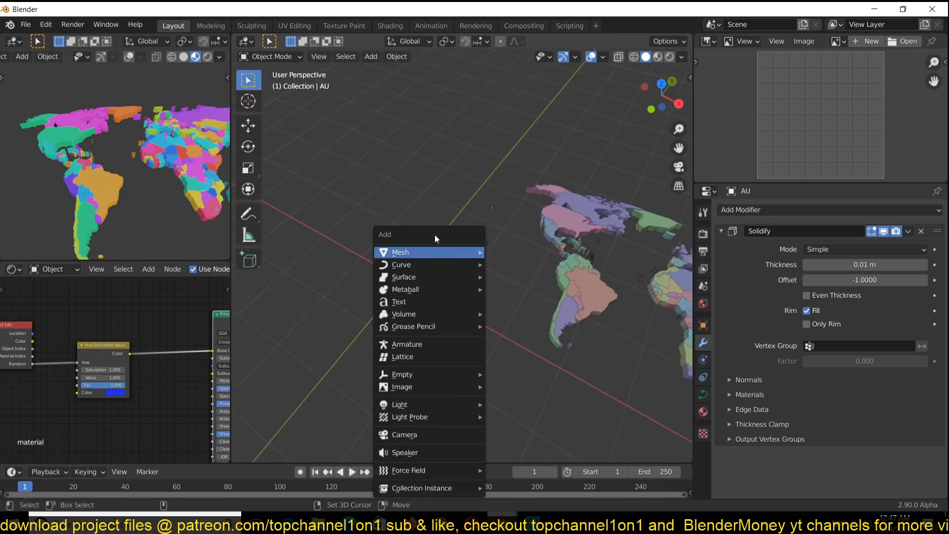
{"action": "mouse_move", "coordinate": [472, 252]}
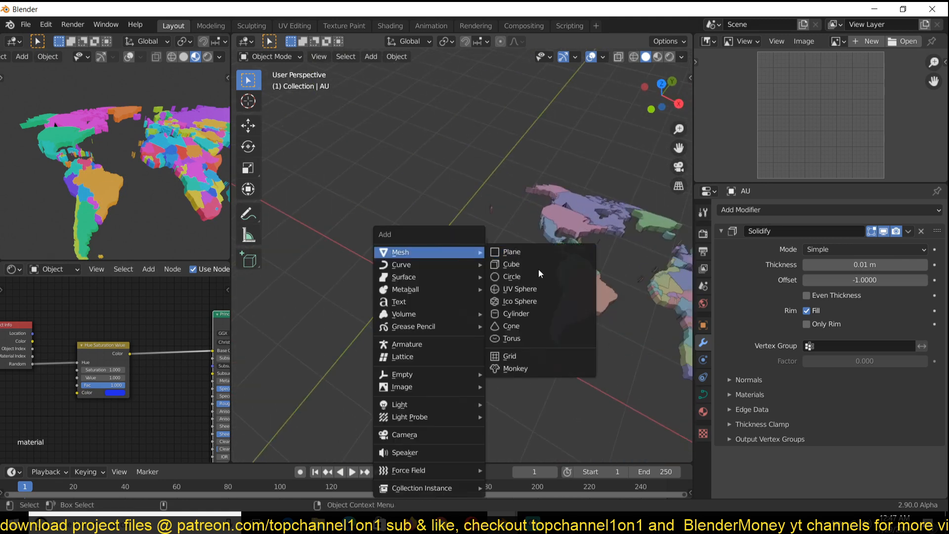
{"action": "left_click", "coordinate": [521, 289]}
{"action": "key", "text": "s"}
{"action": "left_click", "coordinate": [625, 220]}
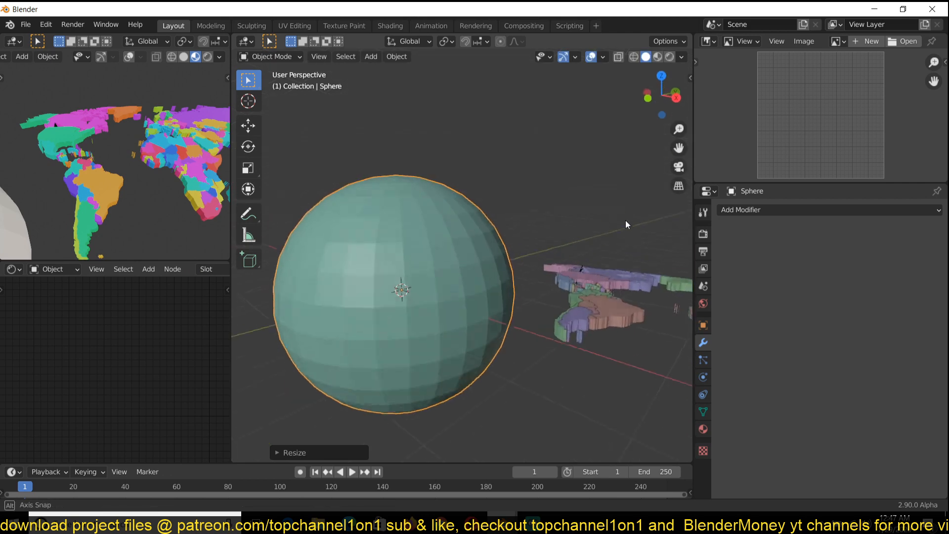
Raise the sphere along the Z axis.
{"action": "key", "text": "g"}
{"action": "key", "text": "z"}
{"action": "left_click", "coordinate": [570, 242]}
{"action": "scroll", "coordinate": [570, 242], "scroll_direction": "down", "scroll_amount": 4}
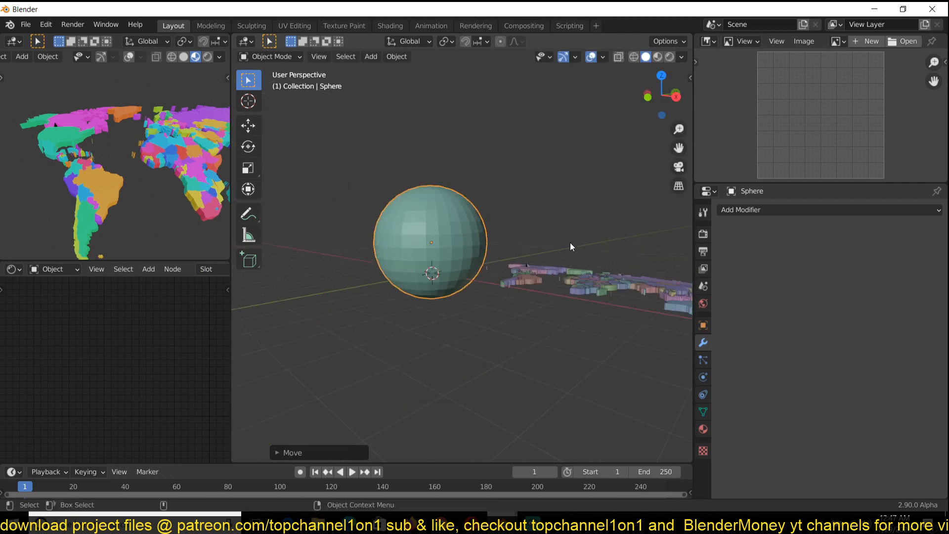
{"action": "scroll", "coordinate": [461, 256], "scroll_direction": "up", "scroll_amount": 4}
Try to separate the sphere's mesh by loose parts in Edit Mode.
{"action": "key", "text": "Tab"}
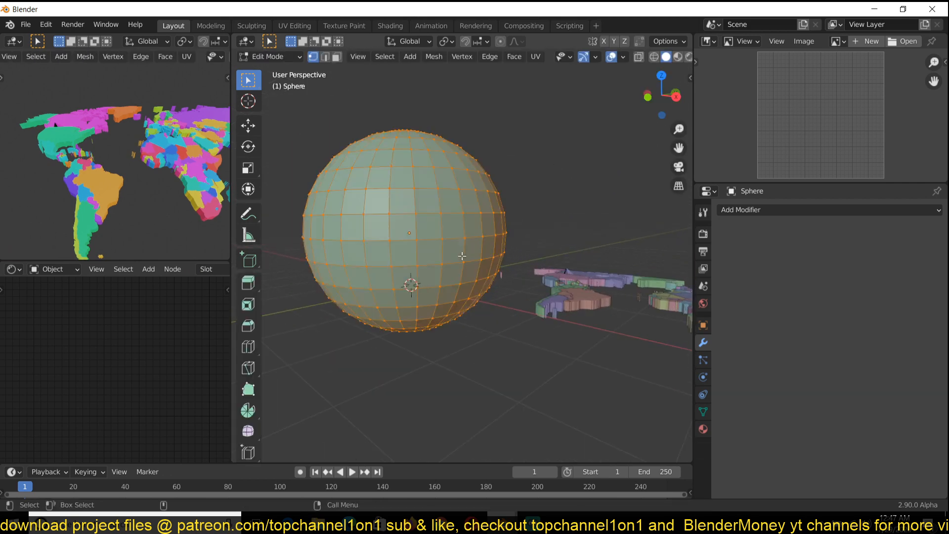
{"action": "key", "text": "p"}
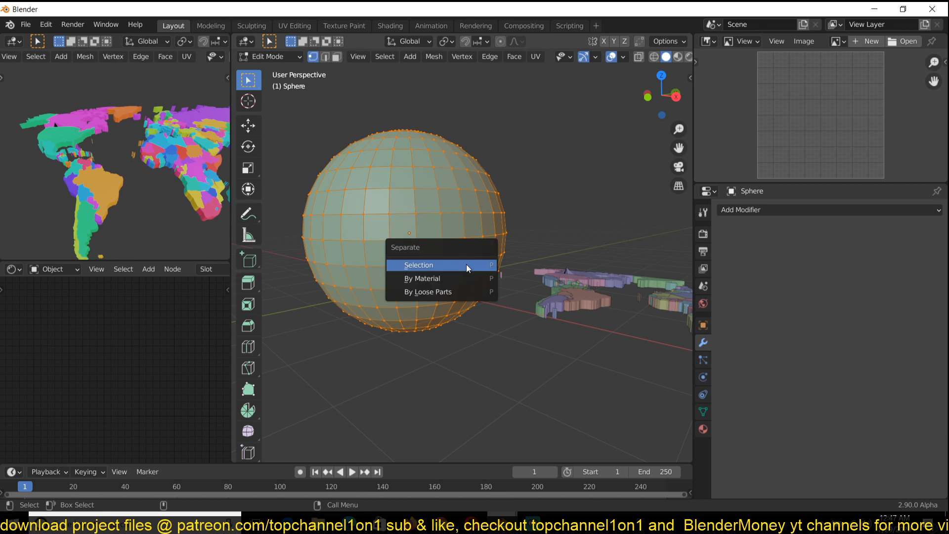
{"action": "left_click", "coordinate": [460, 295]}
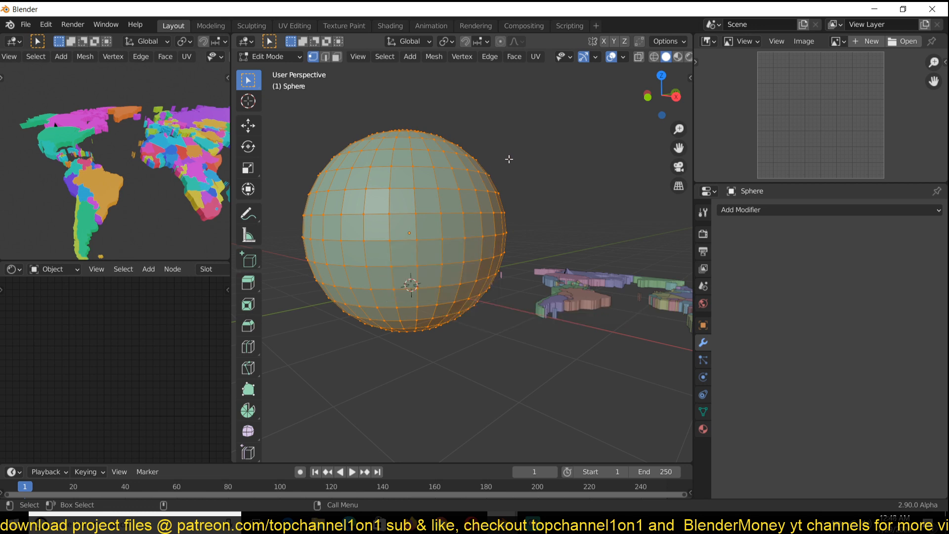
Inset all the sphere's faces individually with a thickness of about 0.016.
{"action": "key", "text": "i"}
{"action": "key", "text": "i"}
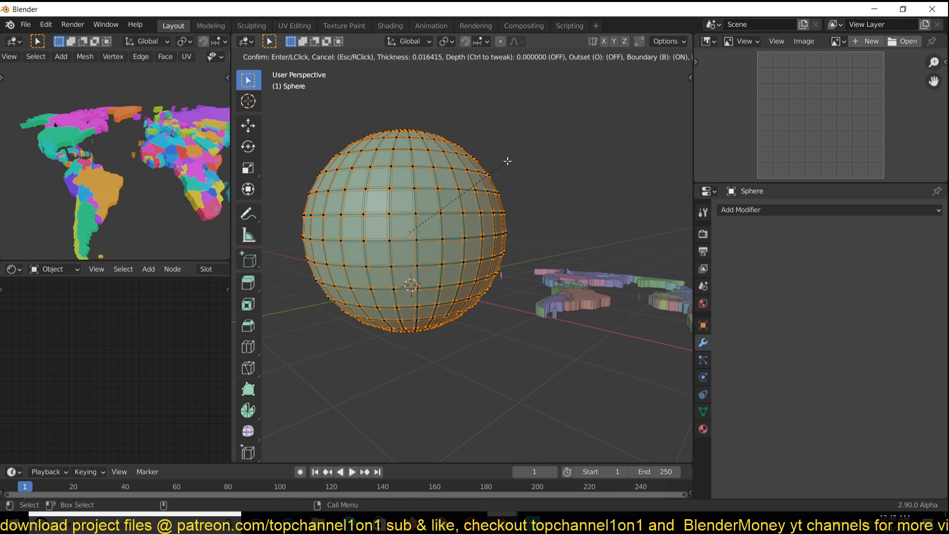
{"action": "left_click", "coordinate": [507, 160]}
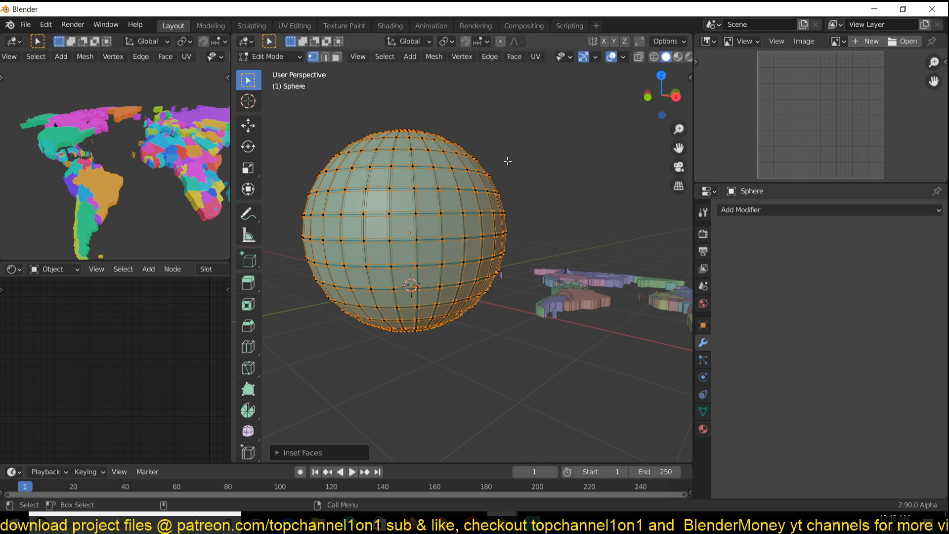
Split the selected inset faces off the sphere's mesh and check the split with a trial scale that is cancelled.
{"action": "right_click", "coordinate": [508, 161]}
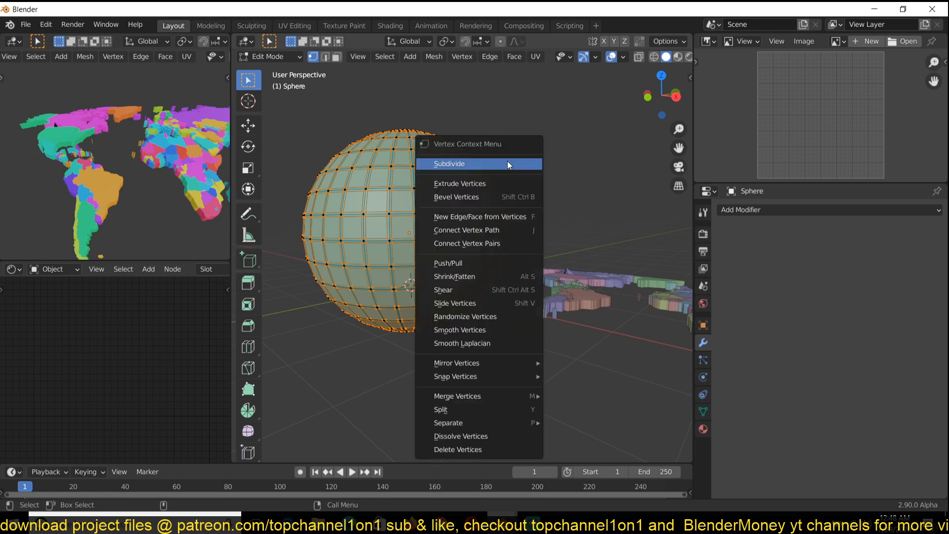
{"action": "key", "text": "Escape"}
{"action": "key", "text": "s"}
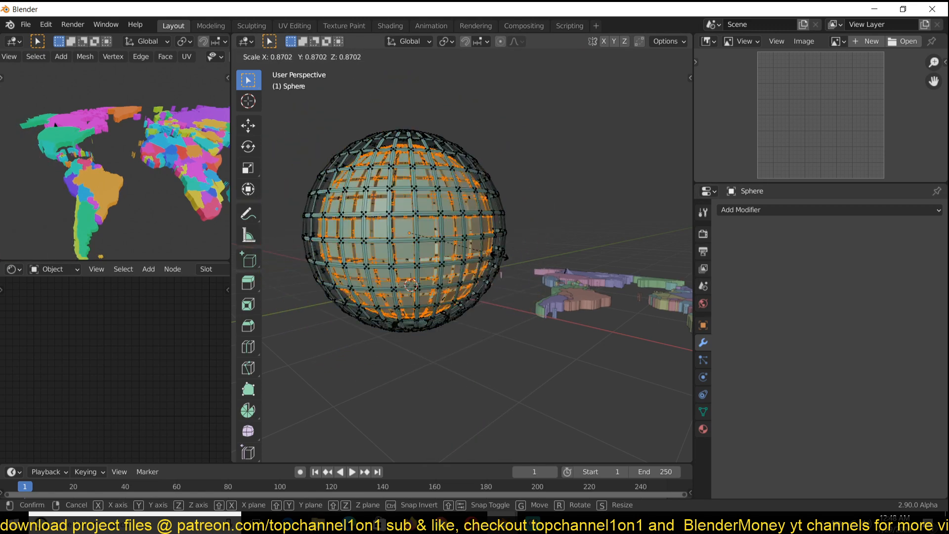
{"action": "right_click", "coordinate": [512, 210]}
Separate the sphere's mesh by loose parts and return to Object Mode with everything deselected.
{"action": "key", "text": "p"}
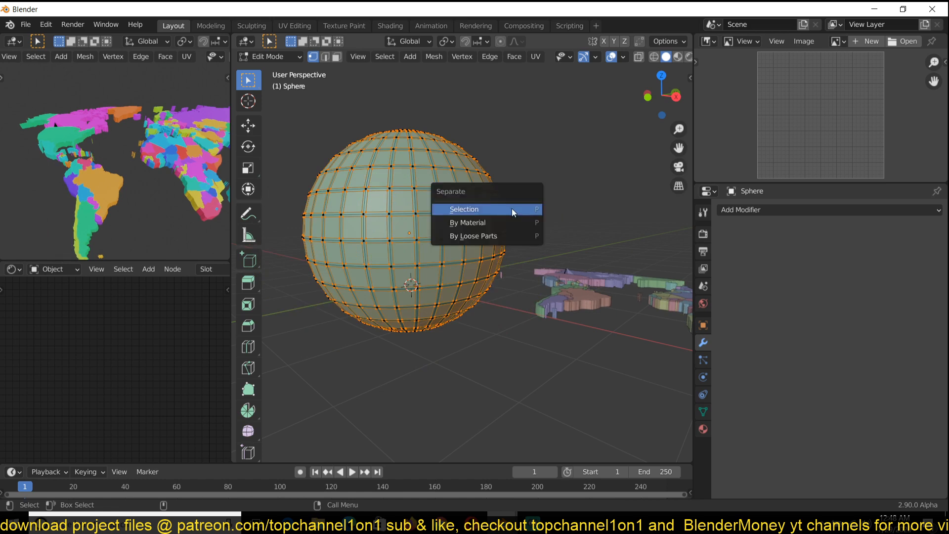
{"action": "left_click", "coordinate": [511, 236]}
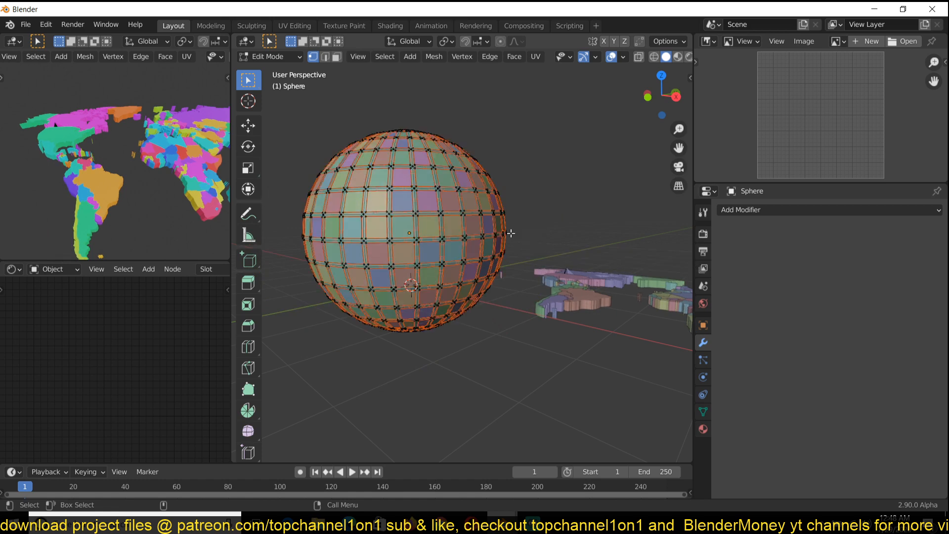
{"action": "key", "text": "Tab"}
{"action": "middle_click_drag", "start_coordinate": [438, 238], "coordinate": [451, 282]}
{"action": "key", "text": "alt+a"}
{"action": "key", "text": "a"}
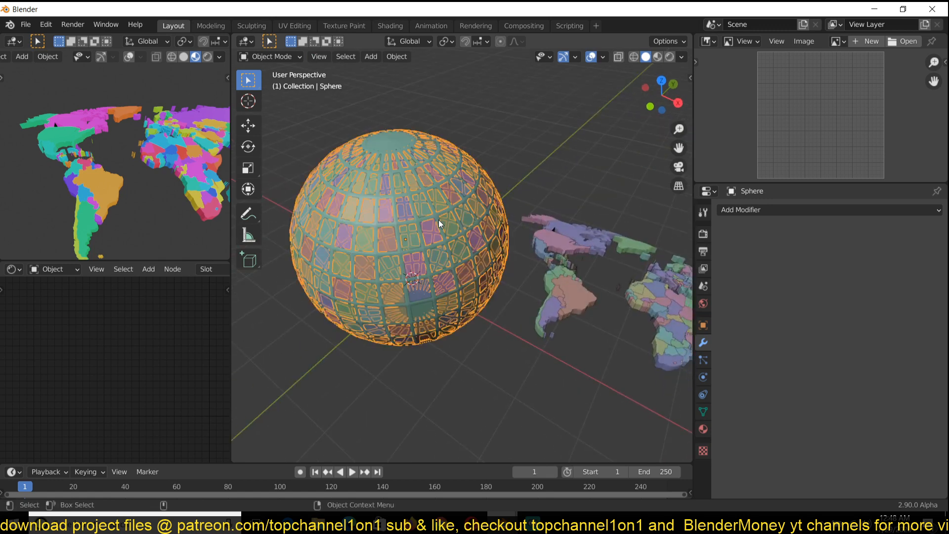
{"action": "key", "text": "alt+a"}
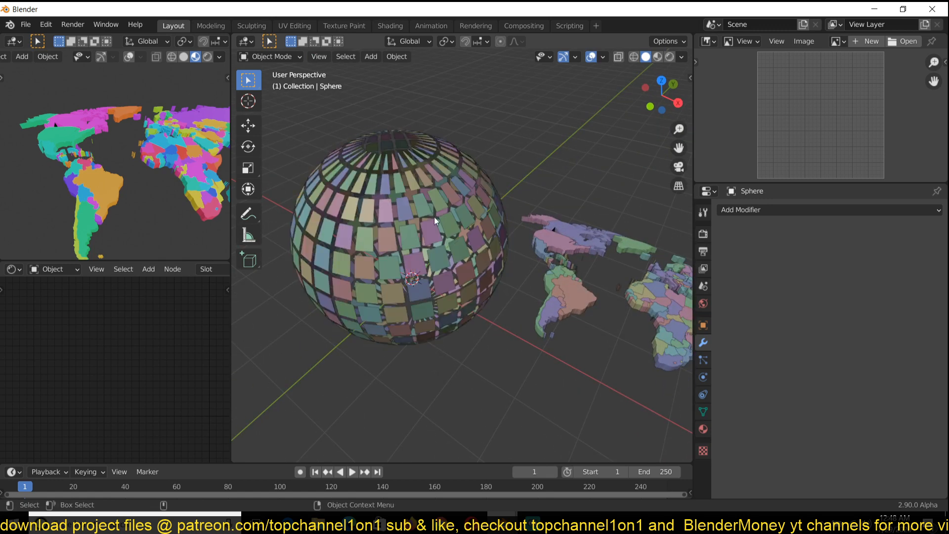
Link Brazil's material to all the separated sphere pieces and clear the selection.
{"action": "left_click_drag", "start_coordinate": [284, 87], "coordinate": [506, 367]}
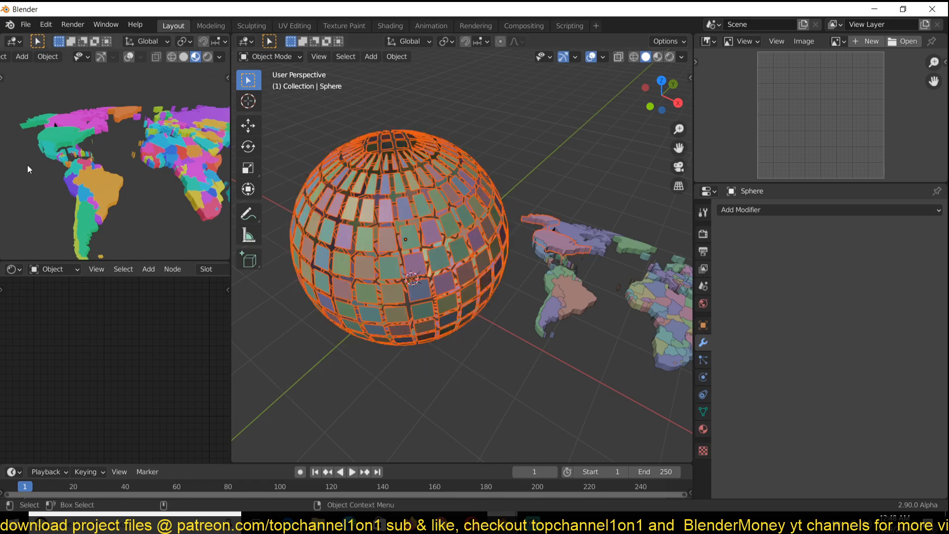
{"action": "scroll", "coordinate": [28, 164], "scroll_direction": "down", "scroll_amount": 2}
{"action": "scroll", "coordinate": [28, 164], "scroll_direction": "down", "scroll_amount": 2}
{"action": "left_click", "coordinate": [593, 309], "text": "shift"}
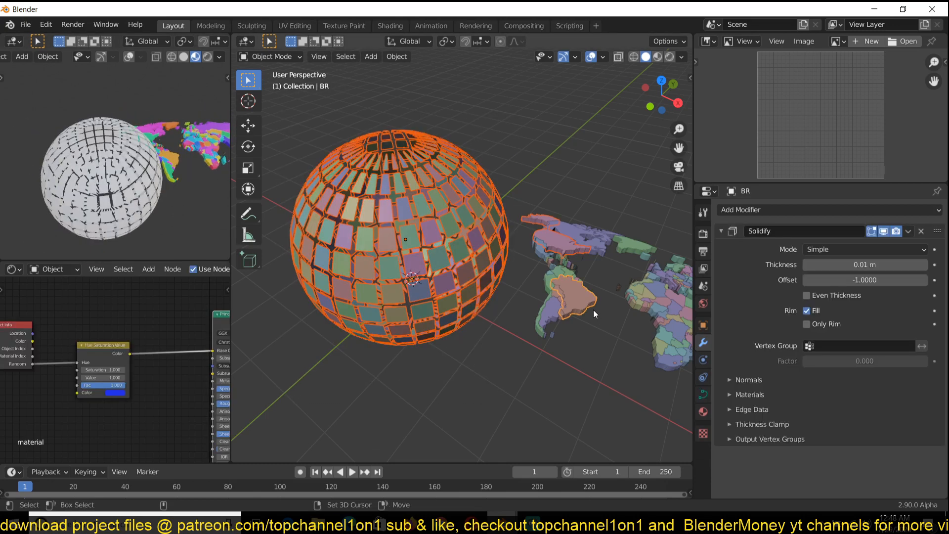
{"action": "key", "text": "ctrl+l"}
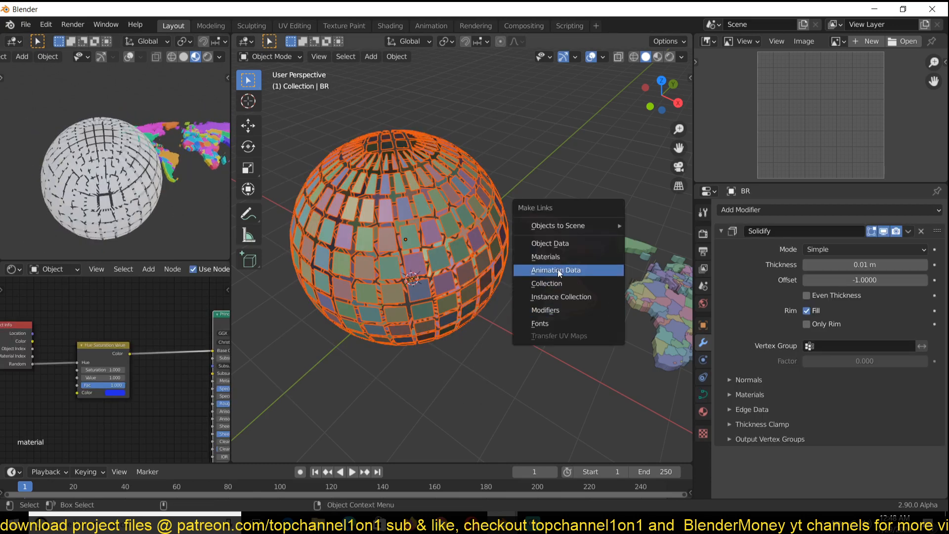
{"action": "left_click", "coordinate": [562, 257]}
{"action": "left_click", "coordinate": [277, 321]}
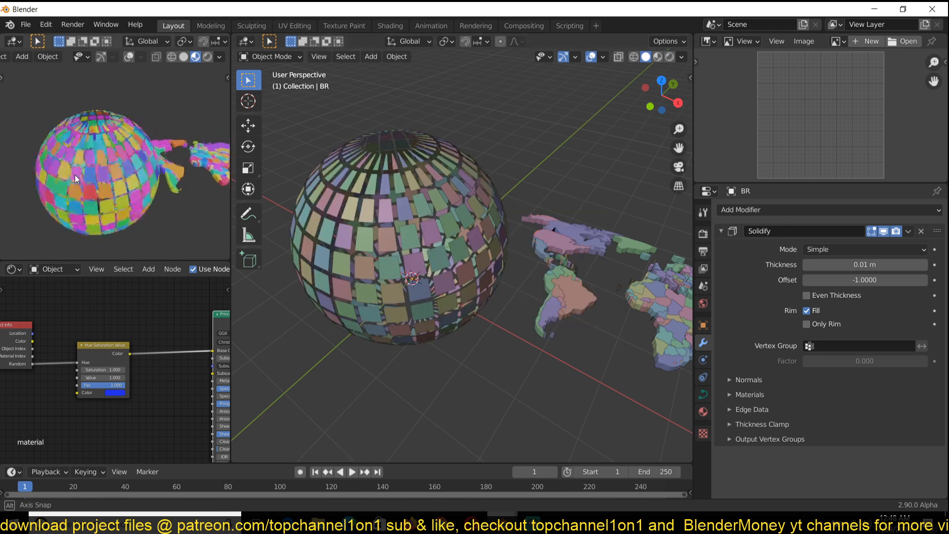
Unhide the grid frame around the sphere's tiles and set the Hue Saturation Value node's colour to magenta.
{"action": "left_click", "coordinate": [113, 392]}
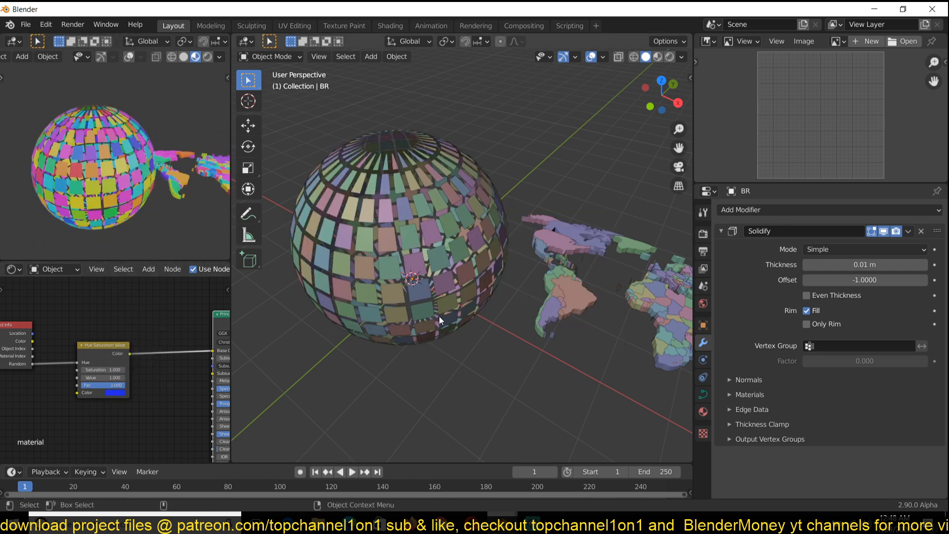
{"action": "left_click", "coordinate": [405, 341]}
{"action": "left_click", "coordinate": [119, 392]}
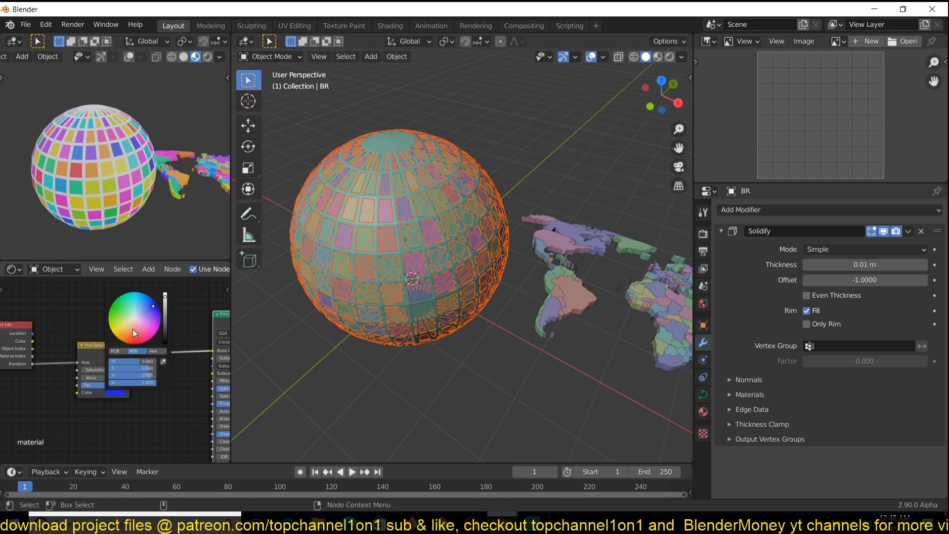
{"action": "mouse_move", "coordinate": [132, 328]}
{"action": "left_mouse_down"}
{"action": "mouse_move", "coordinate": [145, 298]}
{"action": "mouse_move", "coordinate": [135, 318]}
{"action": "mouse_move", "coordinate": [136, 306]}
{"action": "mouse_move", "coordinate": [125, 313]}
{"action": "mouse_move", "coordinate": [130, 326]}
{"action": "mouse_move", "coordinate": [156, 331]}
{"action": "left_mouse_up"}
Hide the grid frame so that only the separated sphere tiles remain.
{"action": "left_click", "coordinate": [381, 222]}
{"action": "left_click", "coordinate": [388, 143]}
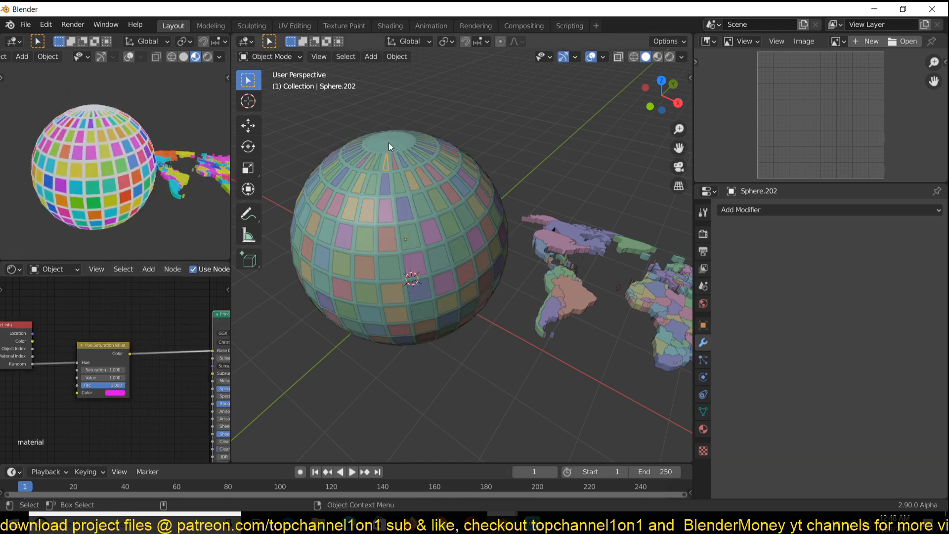
{"action": "left_click", "coordinate": [389, 142]}
{"action": "key", "text": "h"}
{"action": "scroll", "coordinate": [349, 168], "scroll_direction": "down", "scroll_amount": 3}
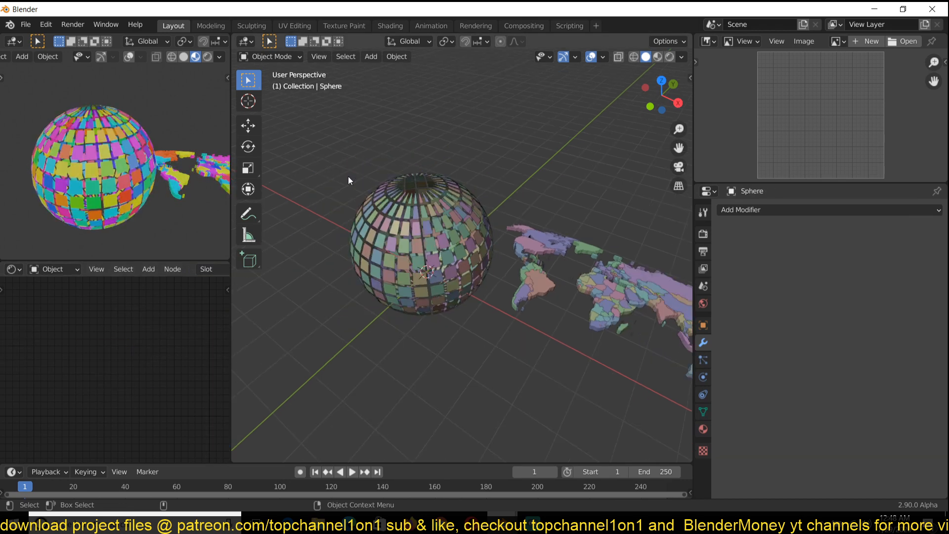
Select all the sphere tiles with one tile active and open them in Edit Mode with all their geometry selected.
{"action": "middle_click_drag", "start_coordinate": [348, 176], "coordinate": [334, 154]}
{"action": "left_click_drag", "start_coordinate": [351, 146], "coordinate": [494, 301]}
{"action": "scroll", "coordinate": [481, 282], "scroll_direction": "up", "scroll_amount": 4}
{"action": "middle_click_drag", "start_coordinate": [476, 253], "coordinate": [454, 289]}
{"action": "left_click", "coordinate": [450, 280], "text": "shift"}
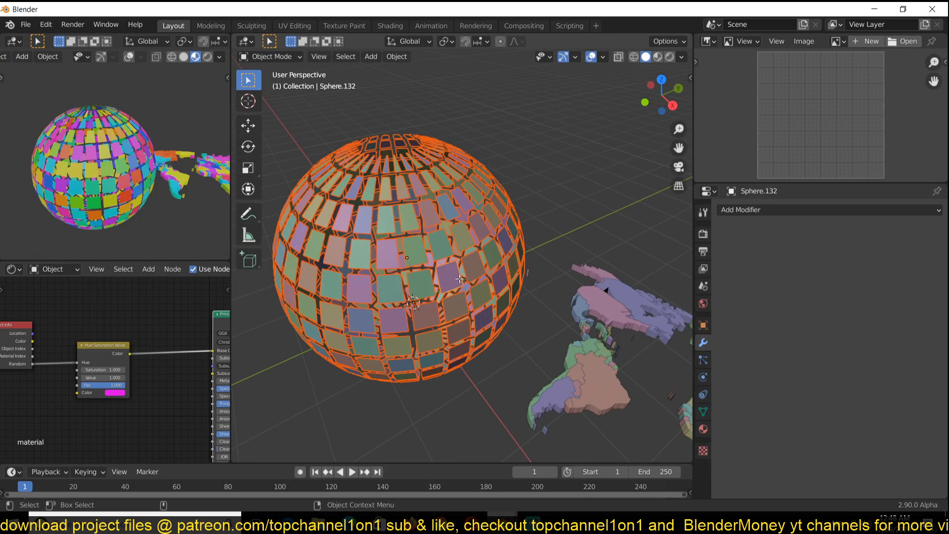
{"action": "key", "text": "Tab"}
{"action": "key", "text": "a"}
Inset the selected face of every sphere tile.
{"action": "scroll", "coordinate": [476, 264], "scroll_direction": "up", "scroll_amount": 2}
{"action": "scroll", "coordinate": [478, 262], "scroll_direction": "down", "scroll_amount": 1}
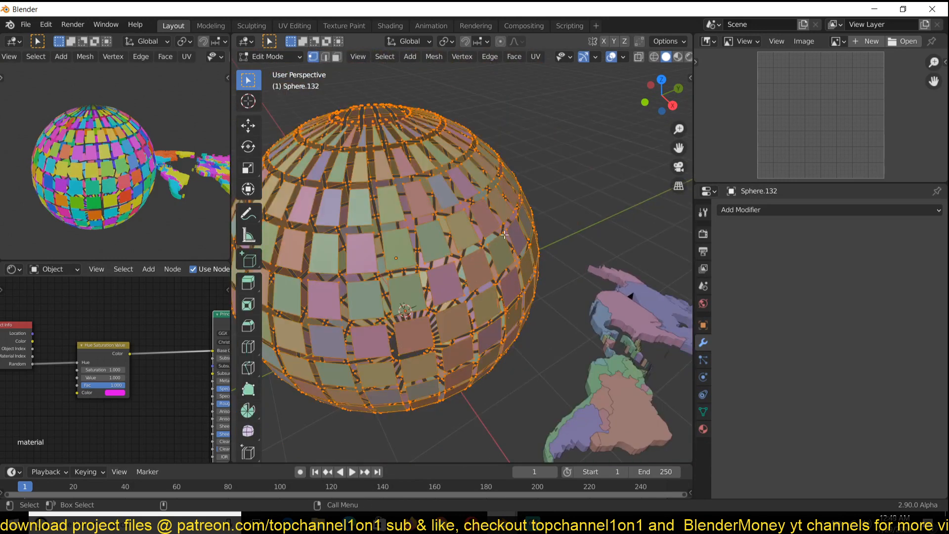
{"action": "key", "text": "i"}
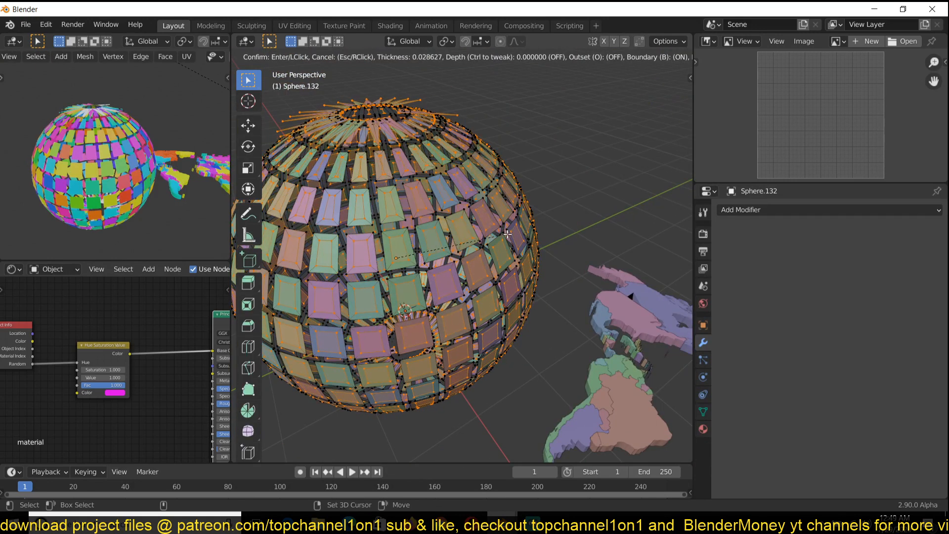
{"action": "left_click", "coordinate": [517, 226]}
Push the inset tile faces inward with Shrink/Fatten and return to Object Mode.
{"action": "key", "text": "alt+s"}
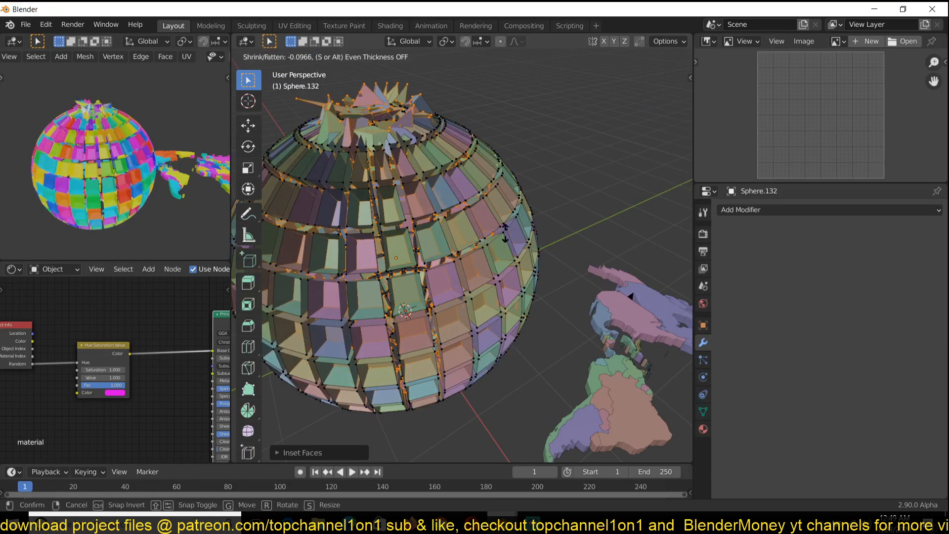
{"action": "left_click", "coordinate": [532, 212]}
{"action": "key", "text": "Tab"}
{"action": "right_click", "coordinate": [499, 258]}
{"action": "left_click", "coordinate": [499, 258]}
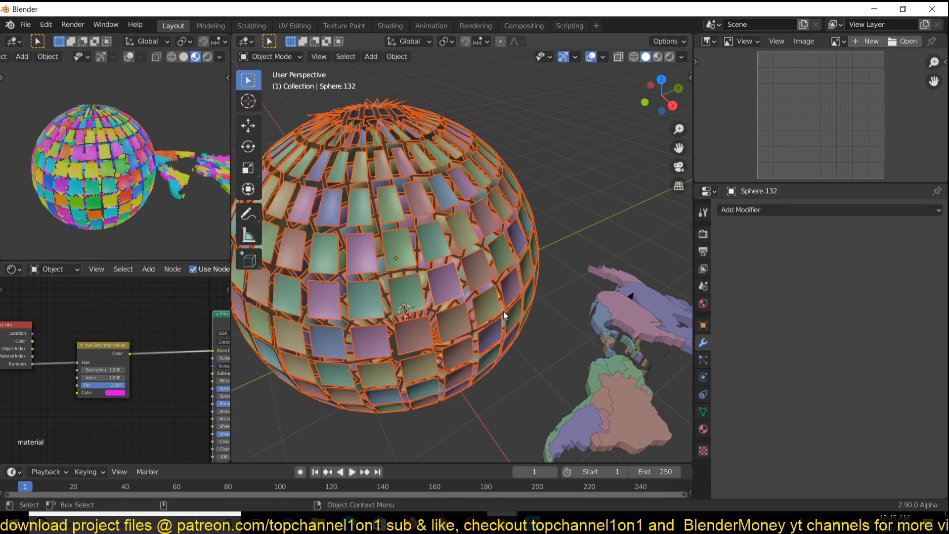
Set the Principled BSDF's Metallic to 1 and lower its Roughness to about 0.076.
{"action": "scroll", "coordinate": [127, 421], "scroll_direction": "up", "scroll_amount": 3}
{"action": "middle_click_drag", "start_coordinate": [127, 421], "coordinate": [21, 420]}
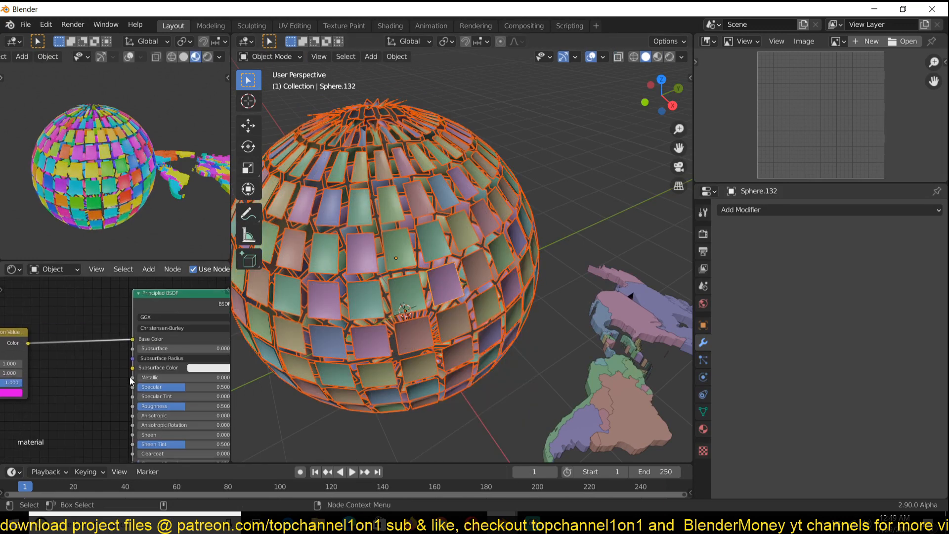
{"action": "left_click", "coordinate": [148, 377]}
{"action": "type", "text": "1"}
{"action": "key", "text": "Return"}
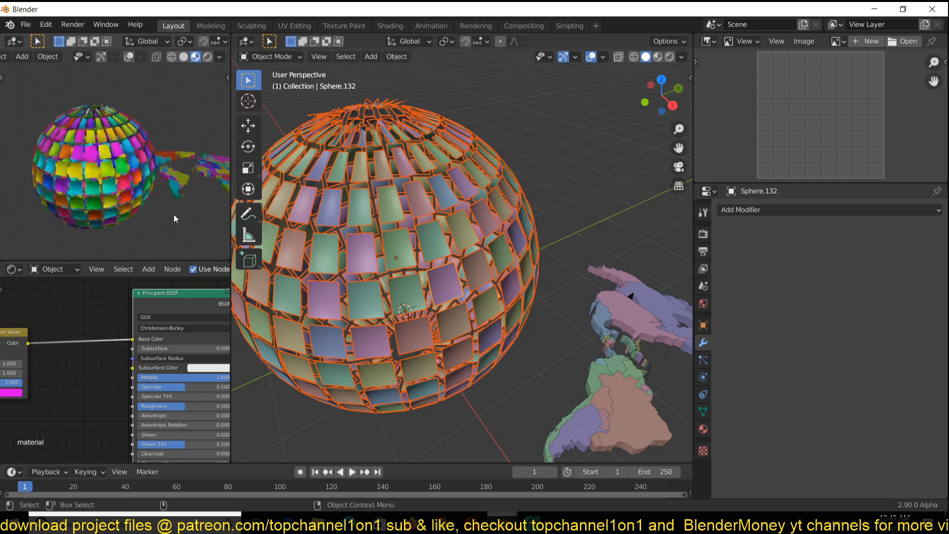
{"action": "scroll", "coordinate": [173, 194], "scroll_direction": "up", "scroll_amount": 4}
{"action": "left_click_drag", "start_coordinate": [183, 408], "coordinate": [144, 409]}
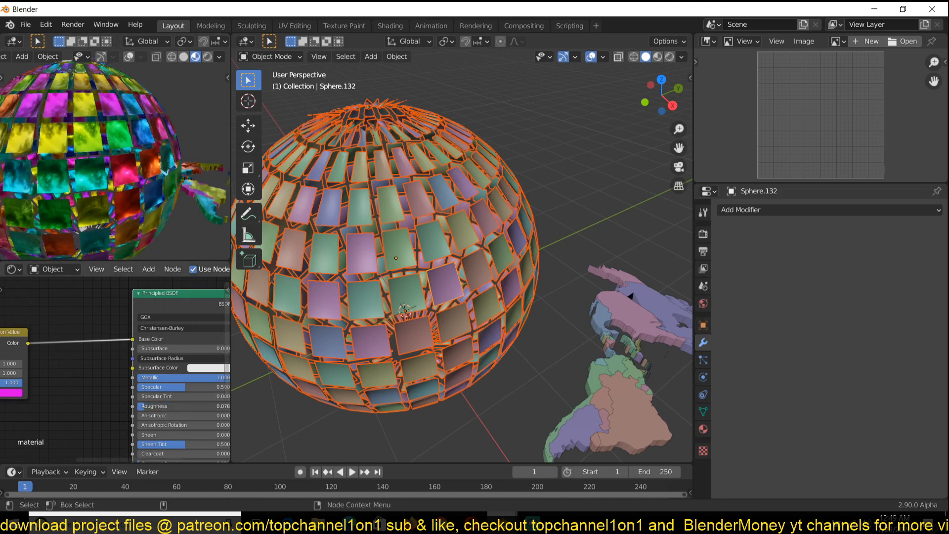
{"action": "middle_click_drag", "start_coordinate": [113, 375], "coordinate": [193, 364]}
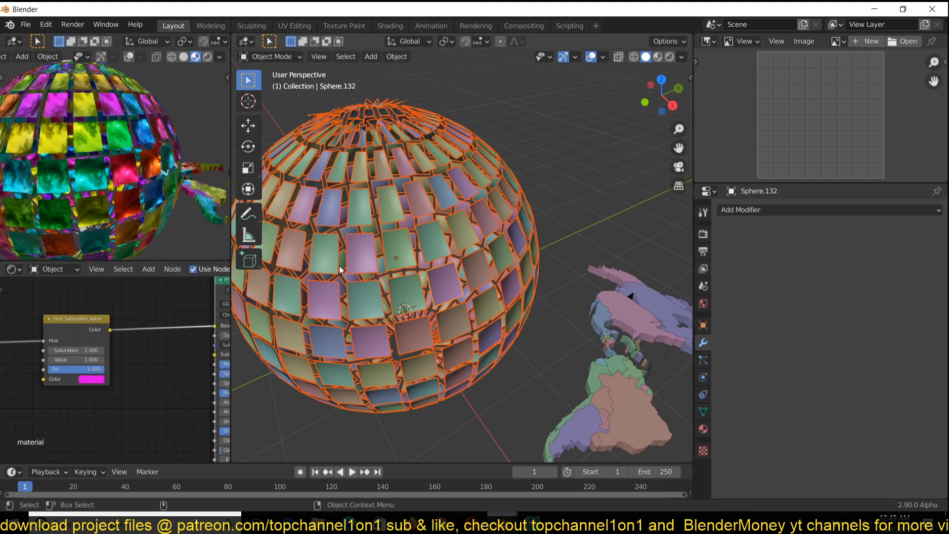
Unhide the sphere's grid frame, link the tiles' material to it and clear the selection.
{"action": "key", "text": "alt+h"}
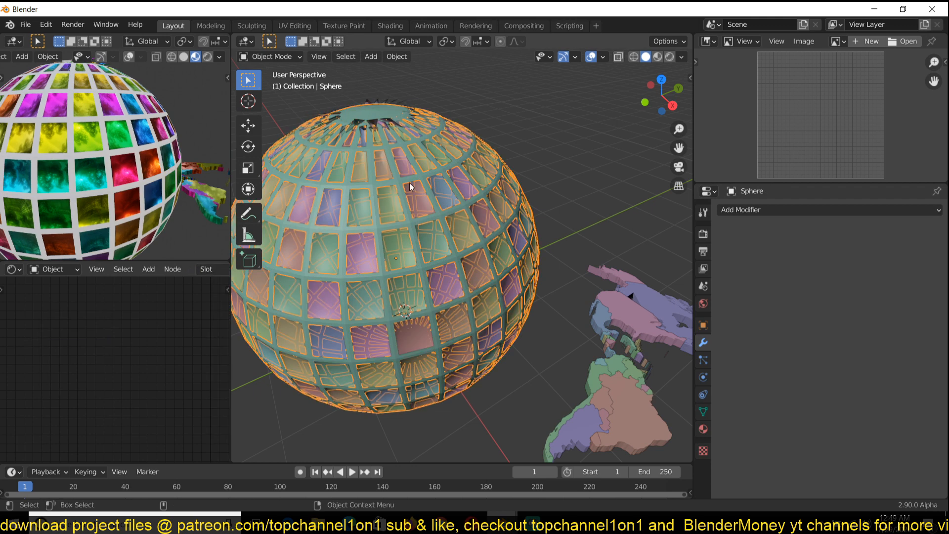
{"action": "left_click", "coordinate": [405, 181]}
{"action": "left_click", "coordinate": [405, 180]}
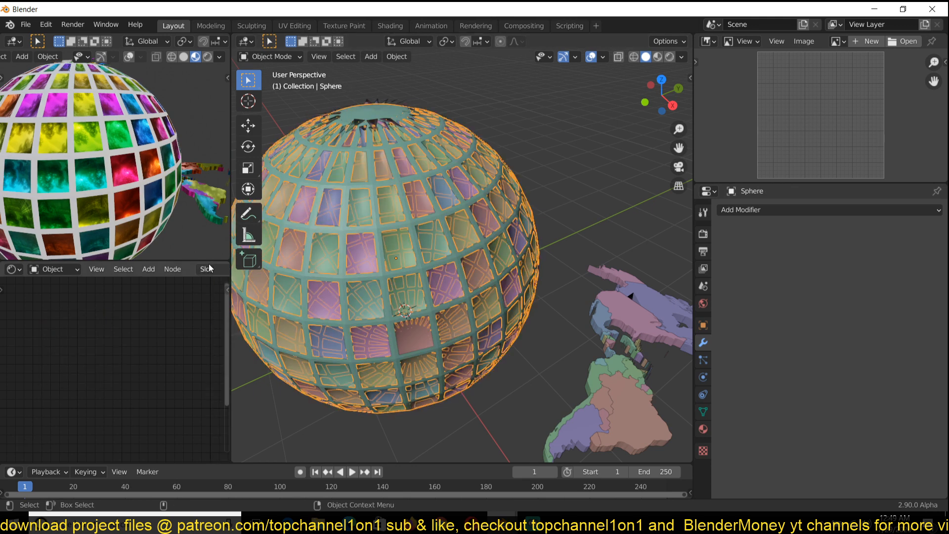
{"action": "left_click", "coordinate": [380, 109]}
{"action": "left_click", "coordinate": [380, 109]}
{"action": "left_click", "coordinate": [358, 262]}
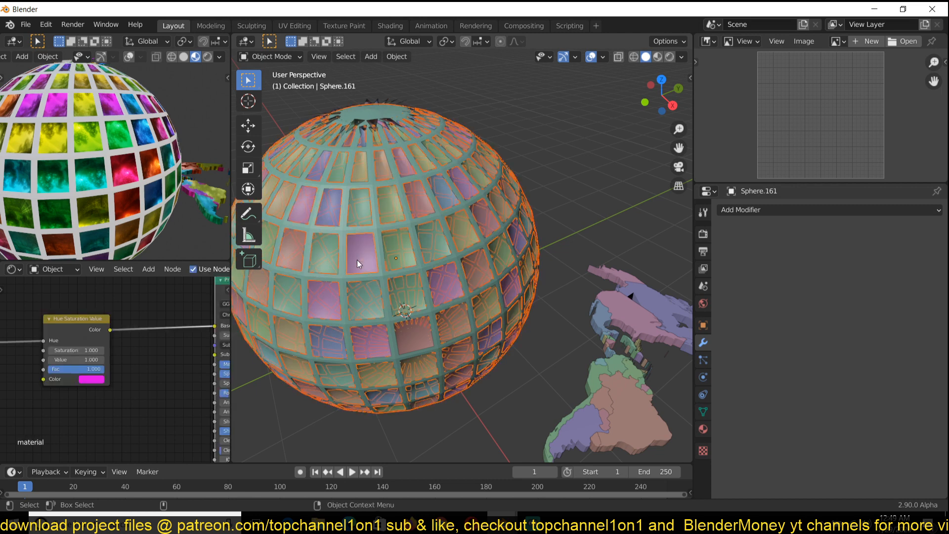
{"action": "key", "text": "ctrl+l"}
{"action": "left_click", "coordinate": [357, 260]}
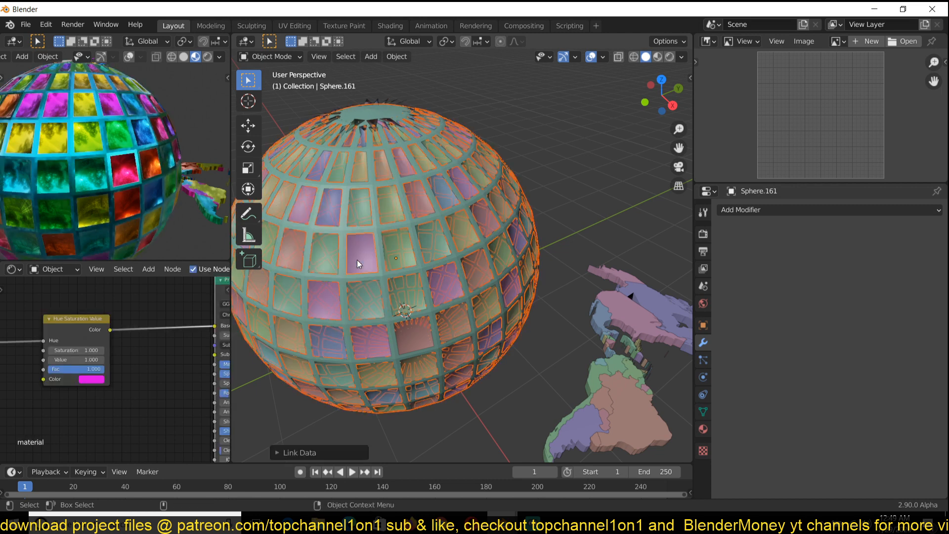
{"action": "left_click", "coordinate": [177, 252]}
Change the Hue Saturation Value node's colour to a saturated blue and inspect the sphere in the material preview.
{"action": "left_click", "coordinate": [96, 379]}
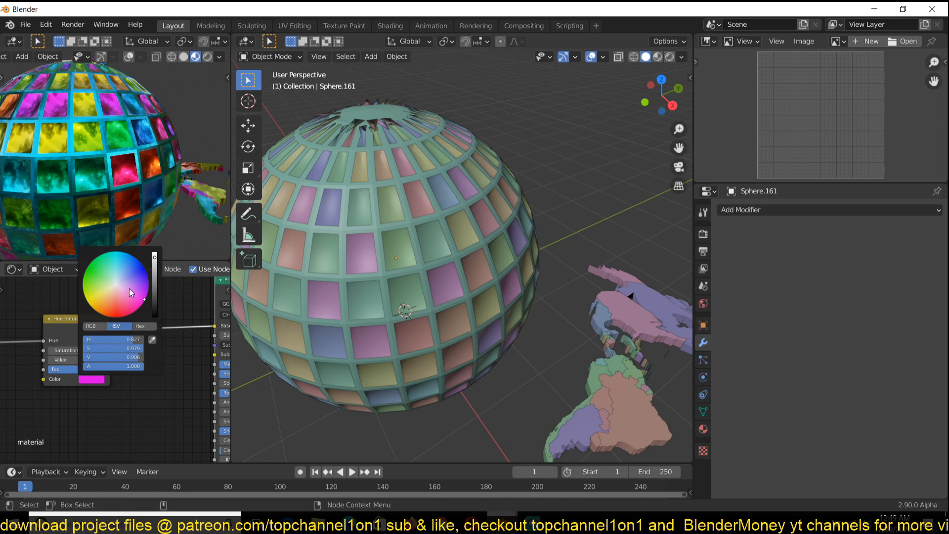
{"action": "left_click_drag", "start_coordinate": [131, 293], "coordinate": [145, 269]}
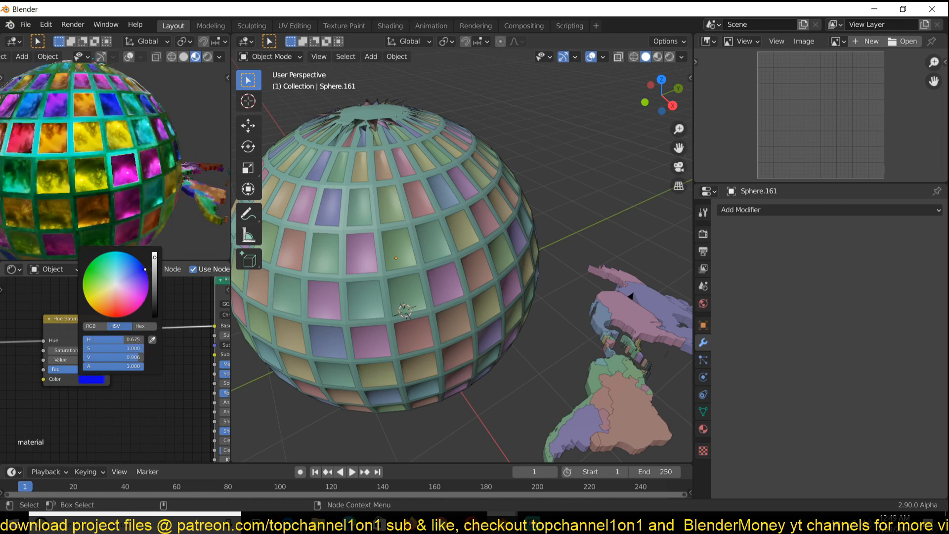
{"action": "scroll", "coordinate": [156, 147], "scroll_direction": "down", "scroll_amount": 6}
{"action": "middle_click_drag", "start_coordinate": [165, 141], "coordinate": [187, 131]}
{"action": "scroll", "coordinate": [106, 352], "scroll_direction": "up", "scroll_amount": 1}
{"action": "scroll", "coordinate": [113, 146], "scroll_direction": "up", "scroll_amount": 1}
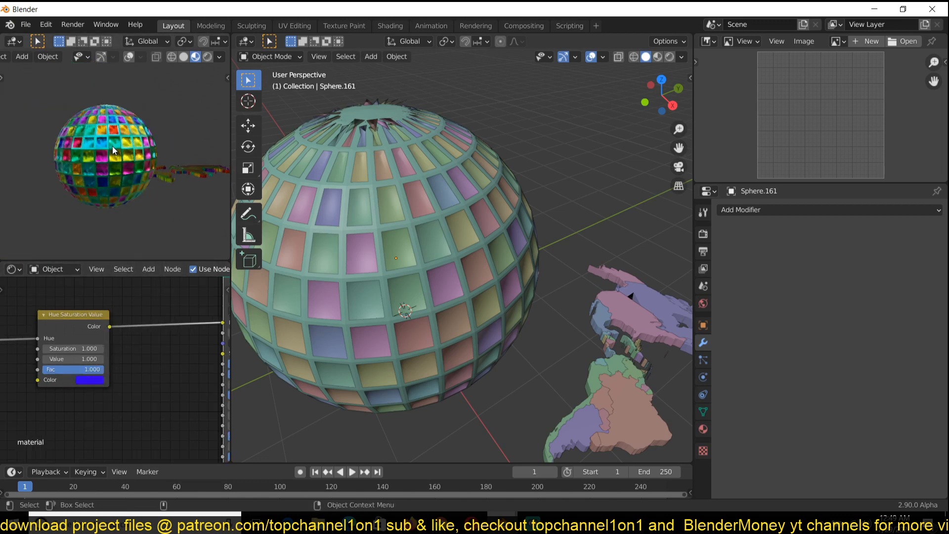
{"action": "scroll", "coordinate": [111, 147], "scroll_direction": "up", "scroll_amount": 2}
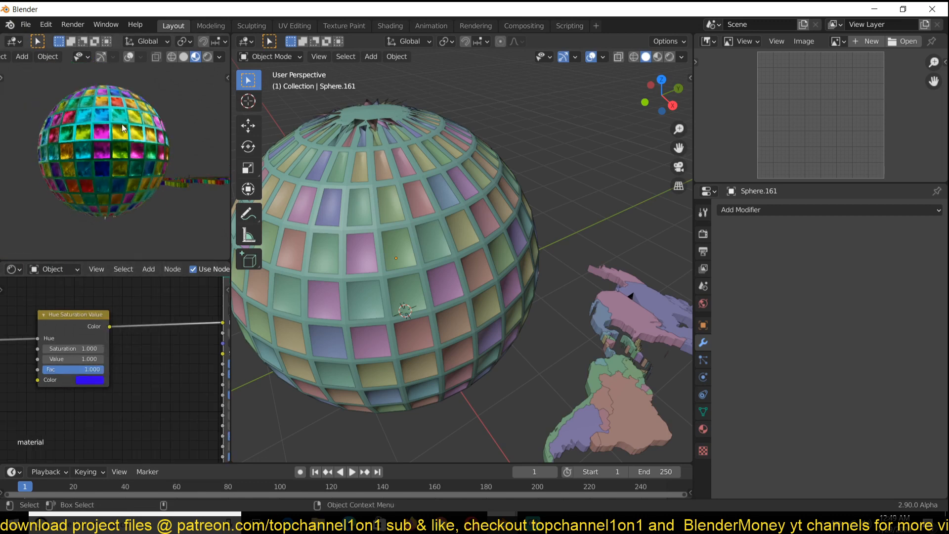
Change the Hue Saturation Value node's colour to a pale yellow with a saturation of about 0.23.
{"action": "left_click", "coordinate": [90, 382]}
{"action": "mouse_move", "coordinate": [103, 305]}
{"action": "left_mouse_down"}
{"action": "mouse_move", "coordinate": [112, 252]}
{"action": "mouse_move", "coordinate": [97, 272]}
{"action": "mouse_move", "coordinate": [112, 302]}
{"action": "mouse_move", "coordinate": [127, 283]}
{"action": "mouse_move", "coordinate": [109, 281]}
{"action": "left_mouse_up"}
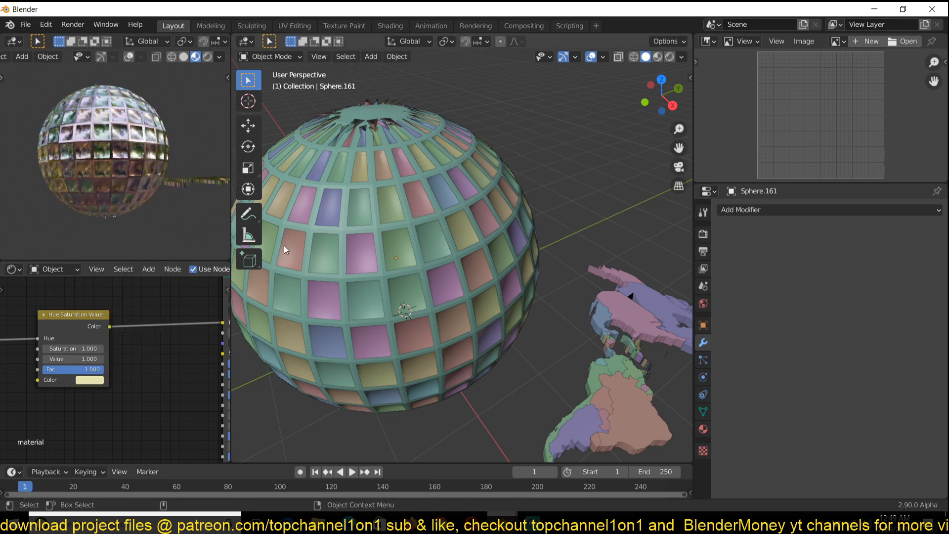
{"action": "scroll", "coordinate": [284, 247], "scroll_direction": "down", "scroll_amount": 3}
{"action": "middle_click_drag", "start_coordinate": [321, 301], "coordinate": [361, 326]}
Set the Hue Saturation Value node's colour to a stronger yellow, about hue 0.182 and saturation 0.645.
{"action": "middle_click_drag", "start_coordinate": [83, 349], "coordinate": [46, 318]}
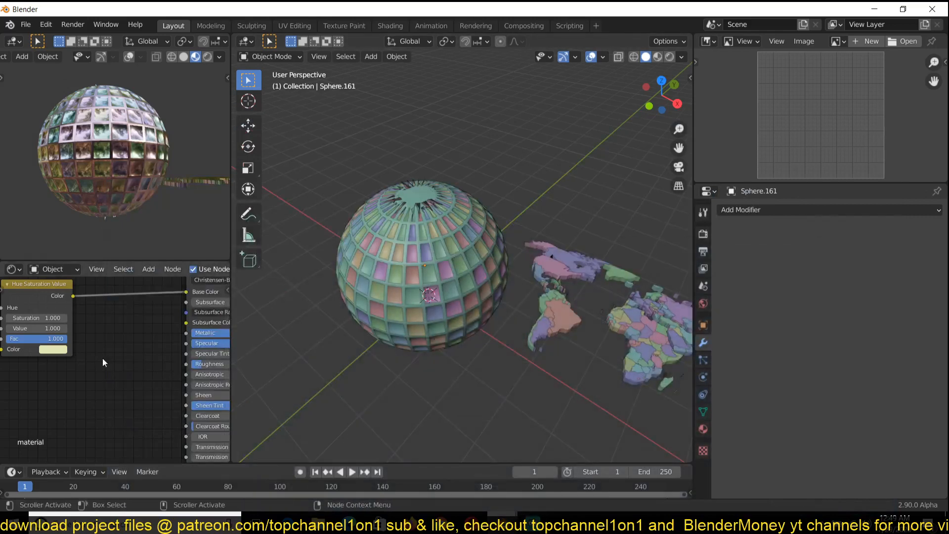
{"action": "middle_click_drag", "start_coordinate": [143, 377], "coordinate": [155, 389]}
{"action": "left_click", "coordinate": [73, 363]}
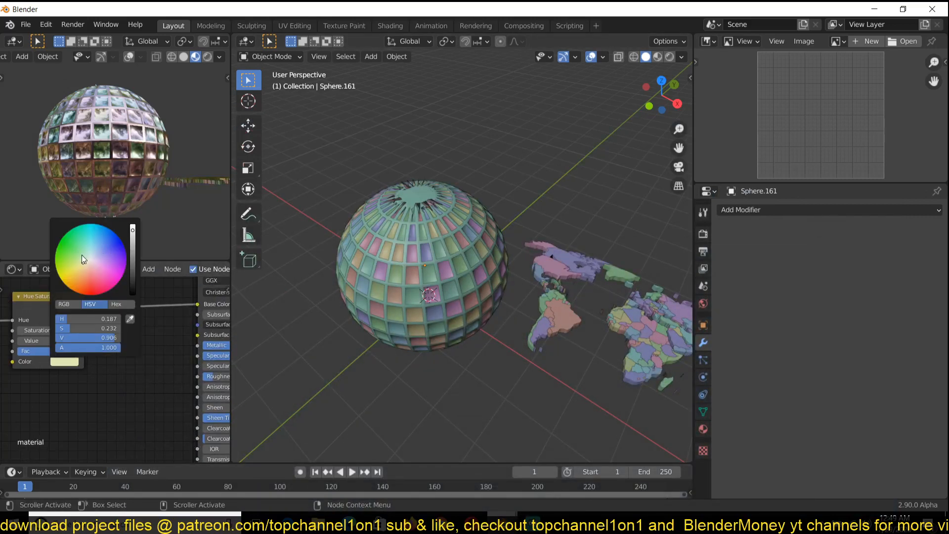
{"action": "mouse_move", "coordinate": [83, 259]}
{"action": "left_mouse_down"}
{"action": "mouse_move", "coordinate": [74, 242]}
{"action": "mouse_move", "coordinate": [99, 235]}
{"action": "mouse_move", "coordinate": [116, 267]}
{"action": "mouse_move", "coordinate": [109, 289]}
{"action": "mouse_move", "coordinate": [71, 272]}
{"action": "left_mouse_up"}
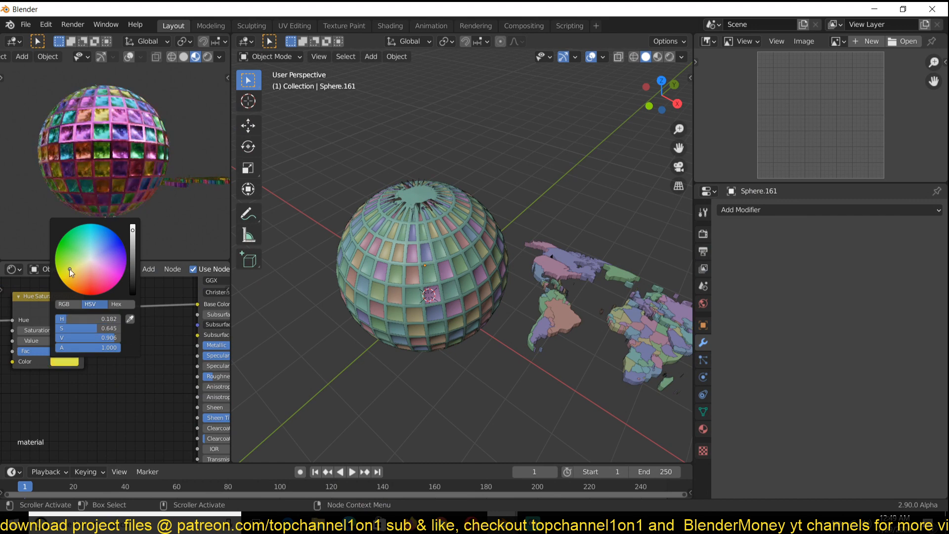
{"action": "middle_click_drag", "start_coordinate": [102, 175], "coordinate": [74, 218]}
{"action": "scroll", "coordinate": [352, 247], "scroll_direction": "up", "scroll_amount": 2}
{"action": "scroll", "coordinate": [367, 248], "scroll_direction": "down", "scroll_amount": 1}
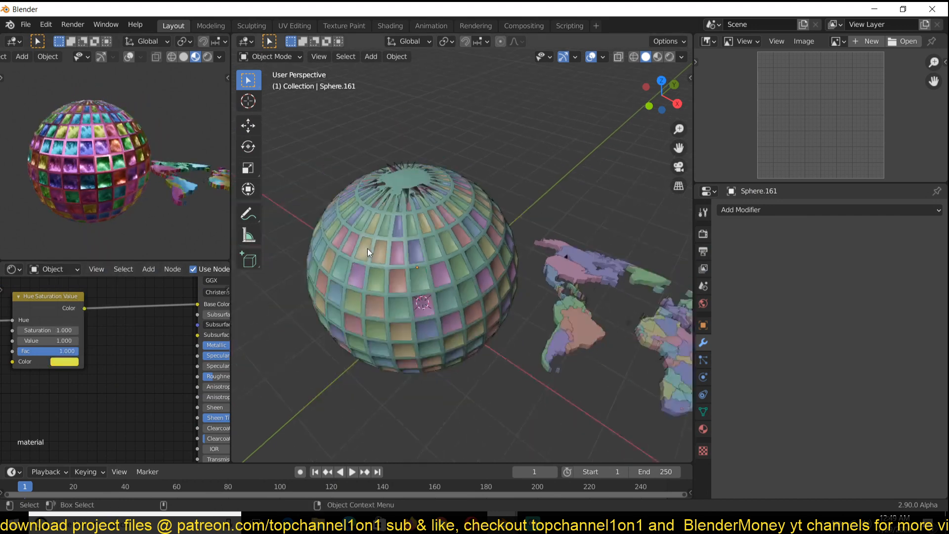
Try linking the Hue Saturation Value node's Color output to the Principled BSDF's Emission input and remove that link again.
{"action": "middle_click_drag", "start_coordinate": [107, 361], "coordinate": [56, 347]}
{"action": "scroll", "coordinate": [127, 362], "scroll_direction": "up", "scroll_amount": 2}
{"action": "middle_click_drag", "start_coordinate": [128, 362], "coordinate": [95, 308]}
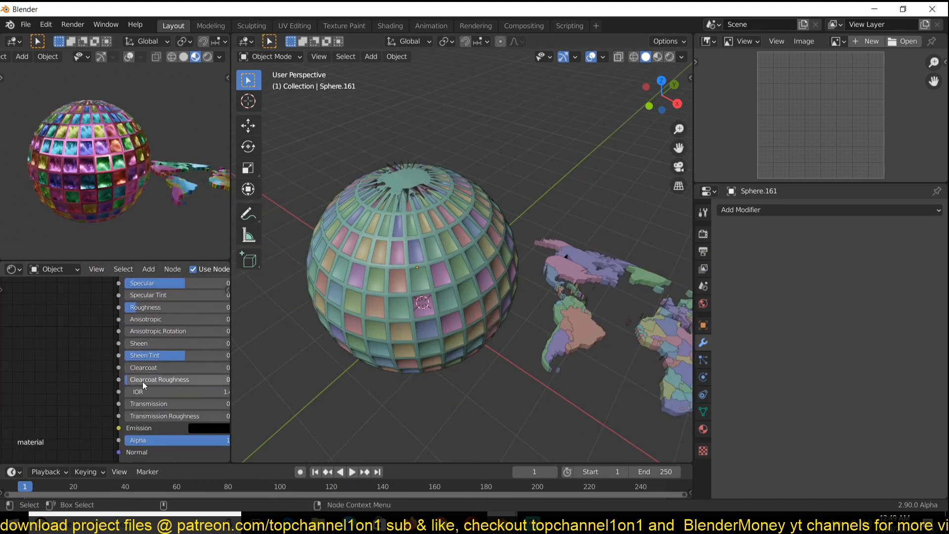
{"action": "middle_click_drag", "start_coordinate": [161, 401], "coordinate": [118, 450]}
{"action": "scroll", "coordinate": [110, 358], "scroll_direction": "down", "scroll_amount": 2}
{"action": "middle_click_drag", "start_coordinate": [118, 349], "coordinate": [168, 351]}
{"action": "scroll", "coordinate": [56, 402], "scroll_direction": "down", "scroll_amount": 2}
{"action": "left_click_drag", "start_coordinate": [99, 299], "coordinate": [114, 315]}
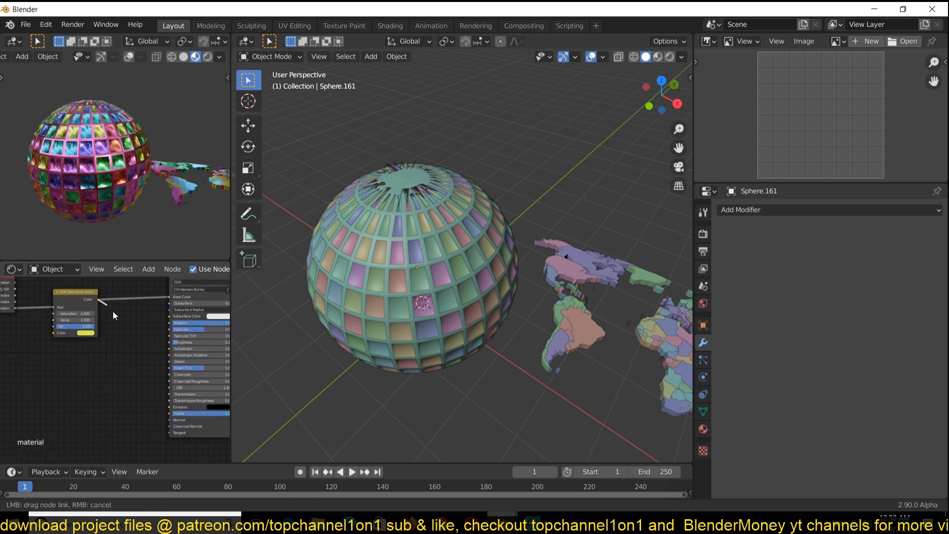
{"action": "left_click_drag", "start_coordinate": [170, 411], "coordinate": [170, 409]}
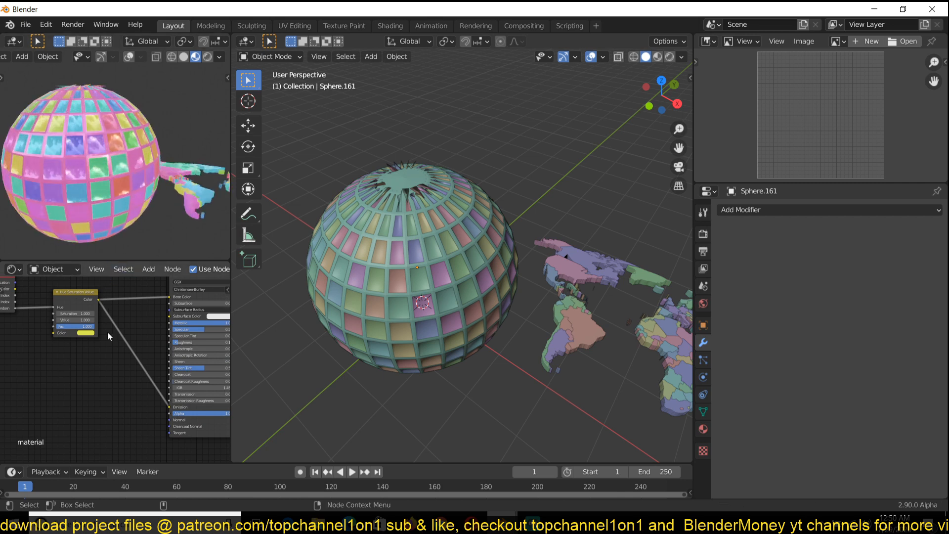
{"action": "left_click_drag", "start_coordinate": [170, 409], "coordinate": [155, 409]}
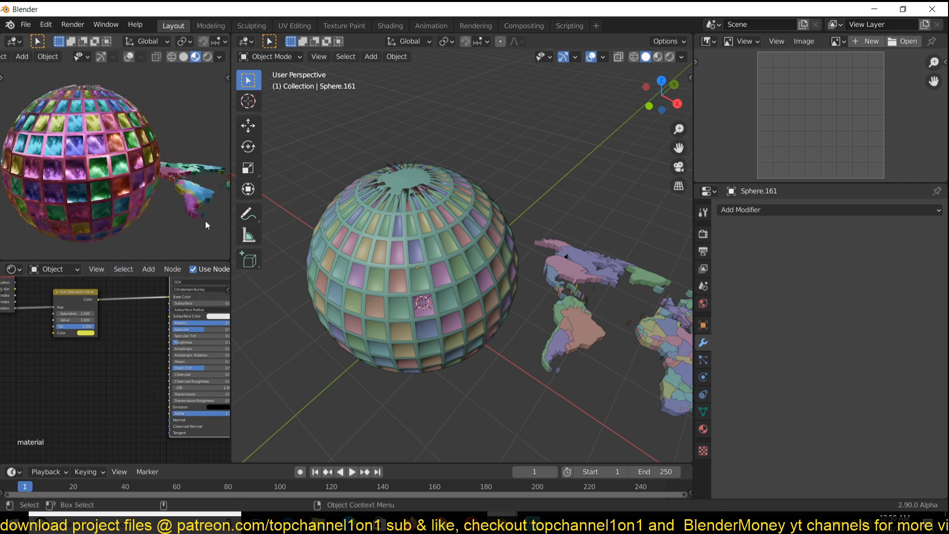
Snap the 3D cursor to the sphere's centre and add a point light there.
{"action": "left_click", "coordinate": [403, 179]}
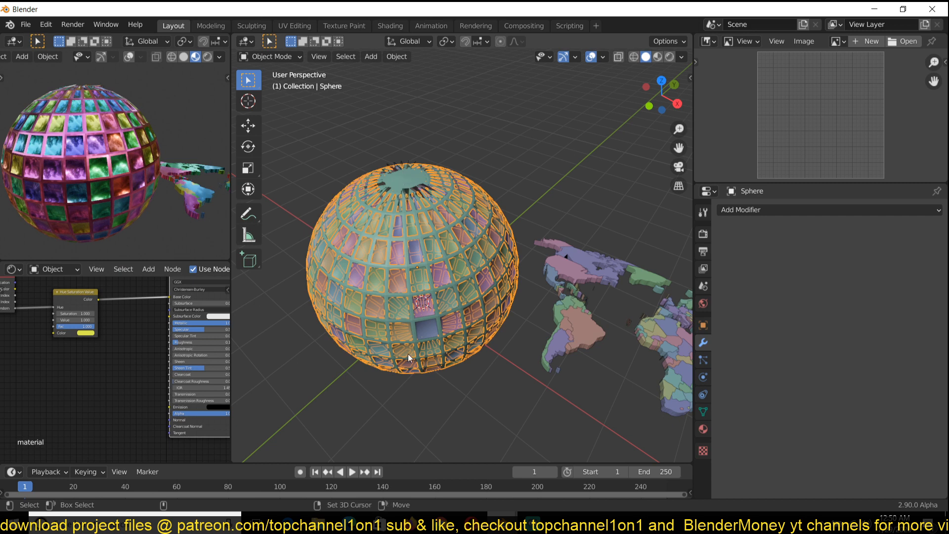
{"action": "key", "text": "shift+a"}
{"action": "mouse_move", "coordinate": [401, 413]}
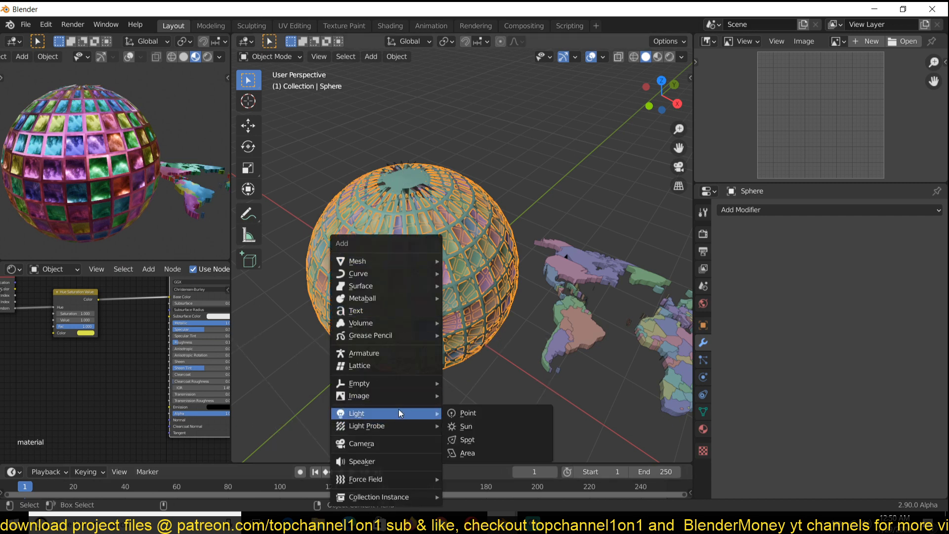
{"action": "left_click", "coordinate": [467, 413]}
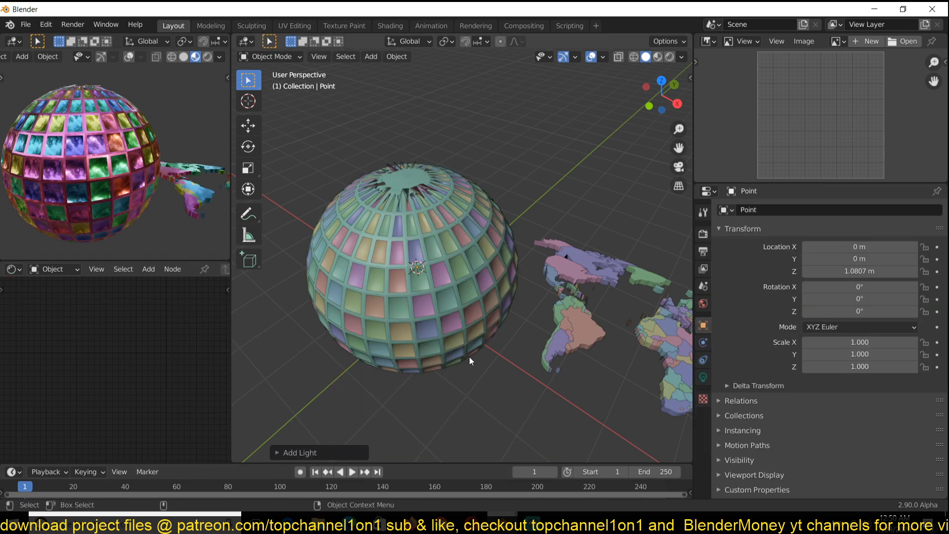
Switch the small preview viewport to rendered shading to view the point light's effect.
{"action": "left_click", "coordinate": [220, 58]}
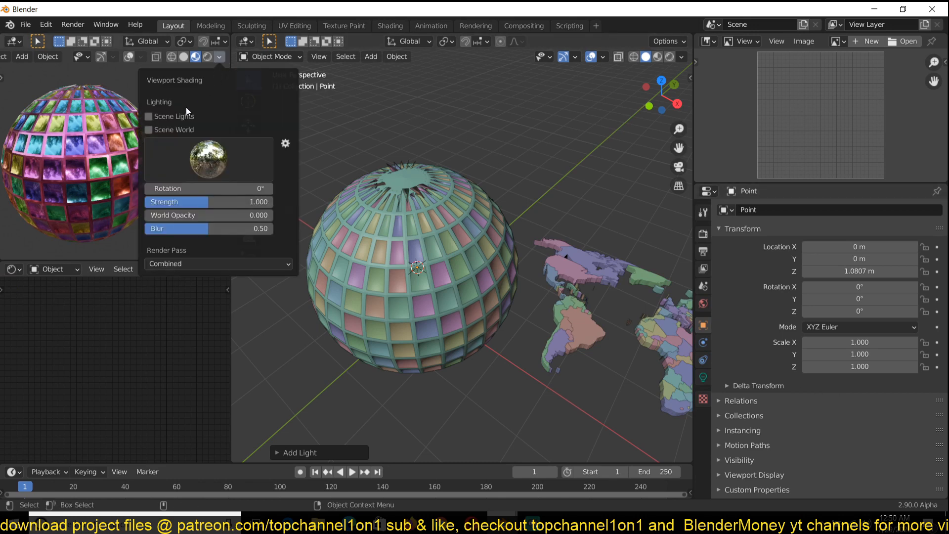
{"action": "left_click", "coordinate": [184, 115]}
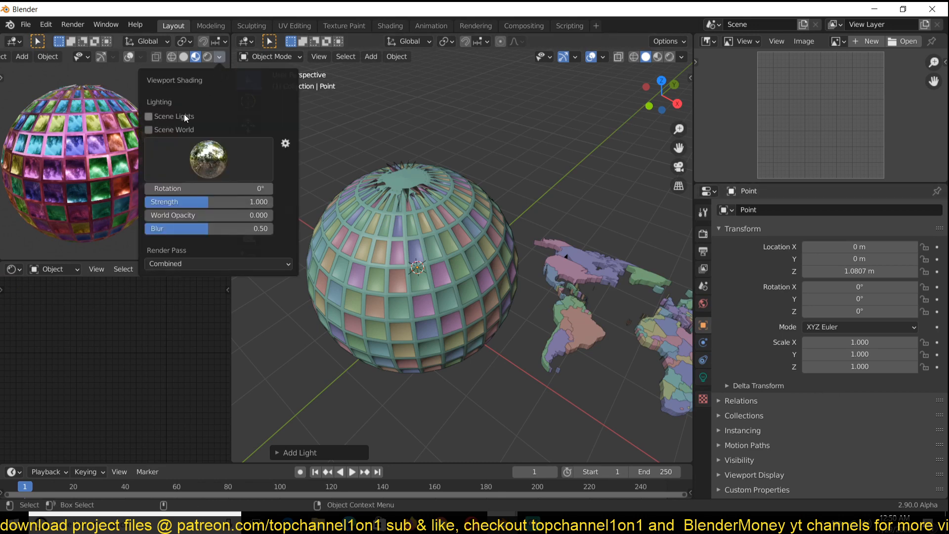
{"action": "left_click", "coordinate": [210, 57]}
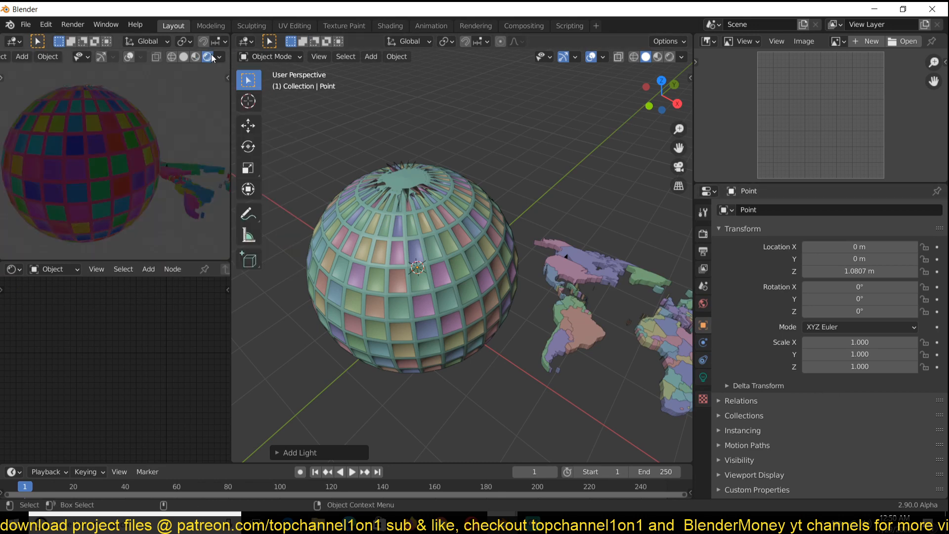
Set the point light's power to 1000 W and its colour to yellow.
{"action": "left_click", "coordinate": [703, 377]}
{"action": "double_click", "coordinate": [850, 291]}
{"action": "type", "text": "100"}
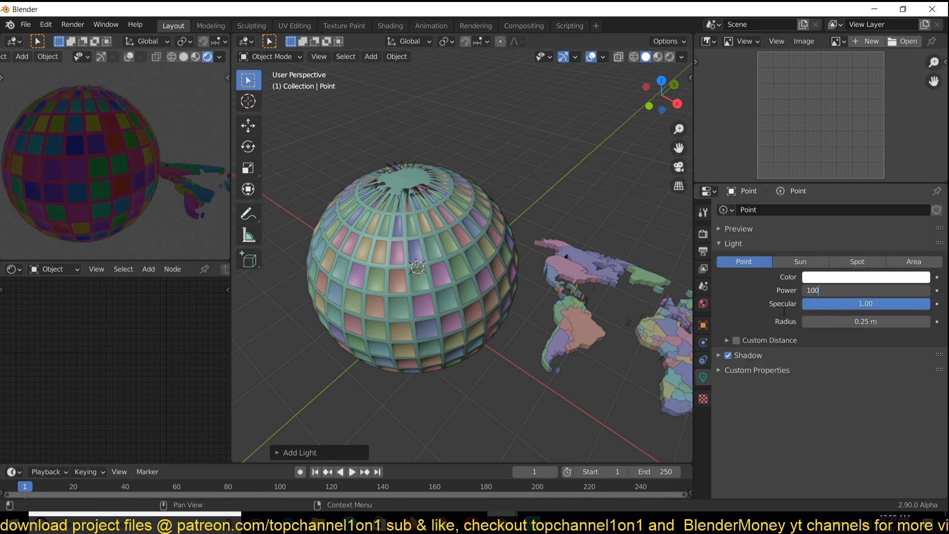
{"action": "type", "text": "0 W"}
{"action": "key", "text": "Return"}
{"action": "left_click", "coordinate": [854, 277]}
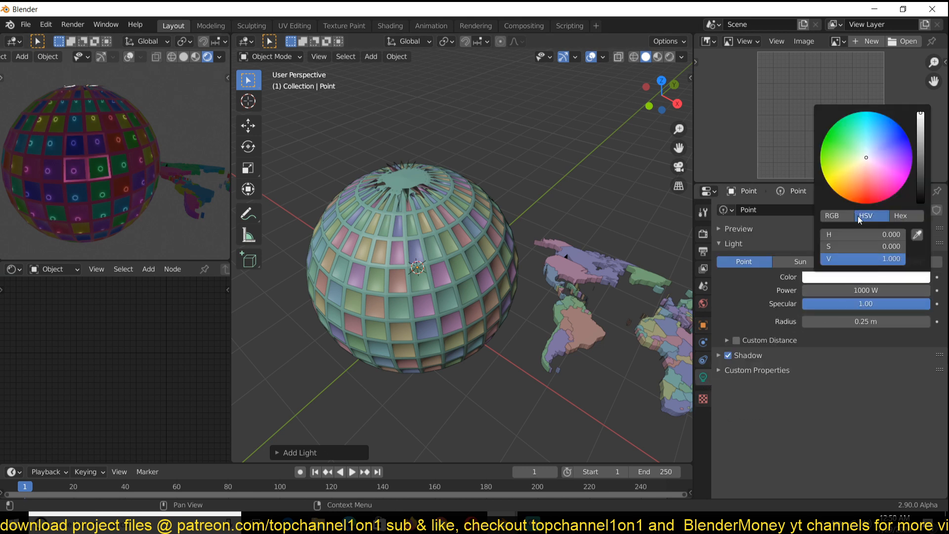
{"action": "left_click", "coordinate": [840, 171]}
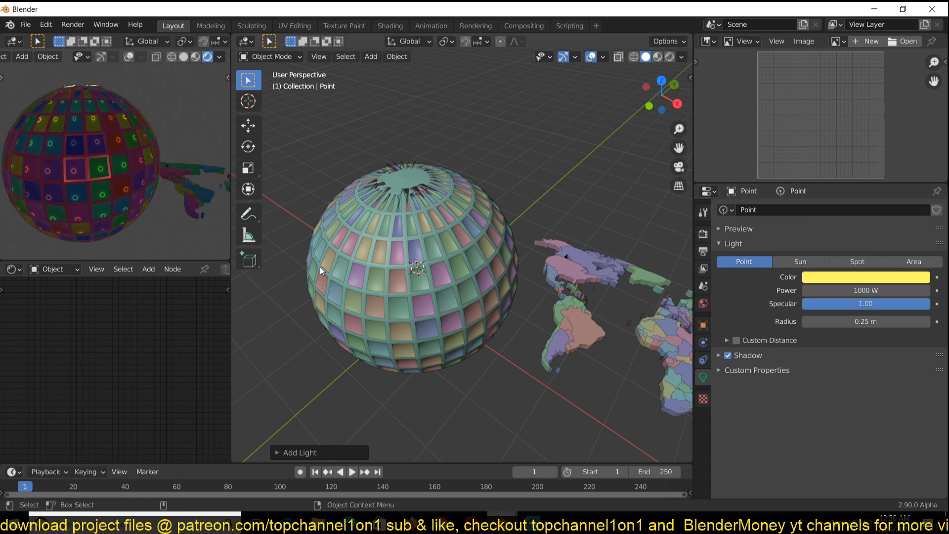
Add a Translucent BSDF node to the sphere's material, above the Principled BSDF.
{"action": "left_click", "coordinate": [321, 271]}
{"action": "scroll", "coordinate": [164, 342], "scroll_direction": "up", "scroll_amount": 3}
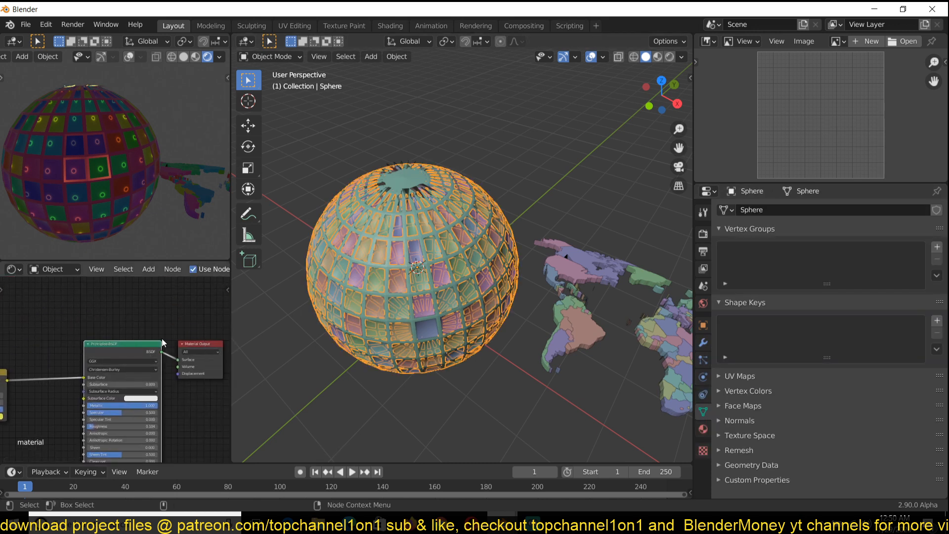
{"action": "middle_click_drag", "start_coordinate": [116, 342], "coordinate": [135, 380]}
{"action": "key", "text": "shift+a"}
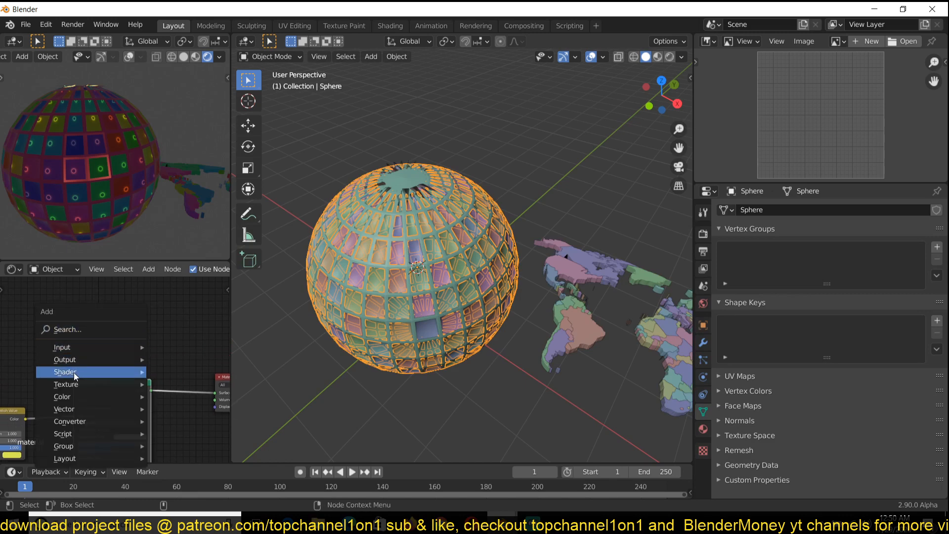
{"action": "mouse_move", "coordinate": [74, 363]}
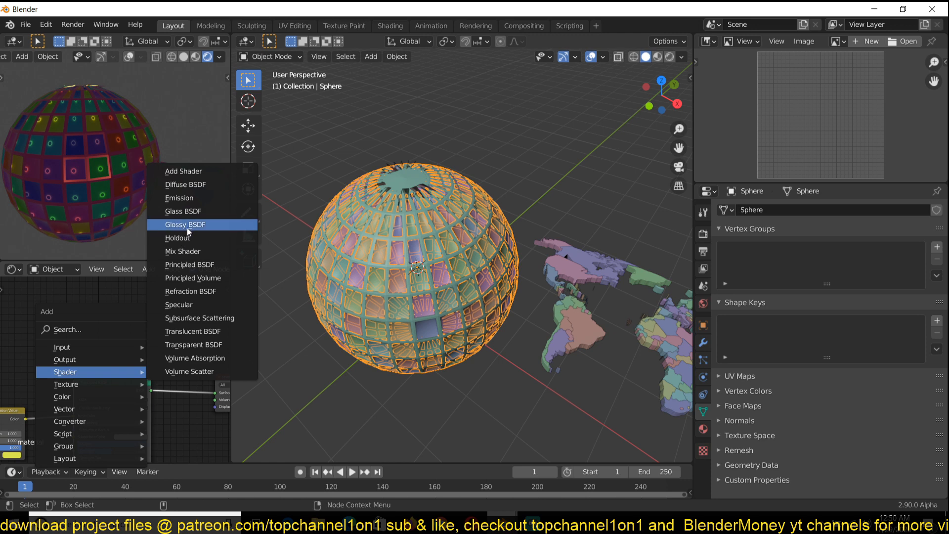
{"action": "left_click", "coordinate": [195, 332]}
{"action": "left_click", "coordinate": [91, 310]}
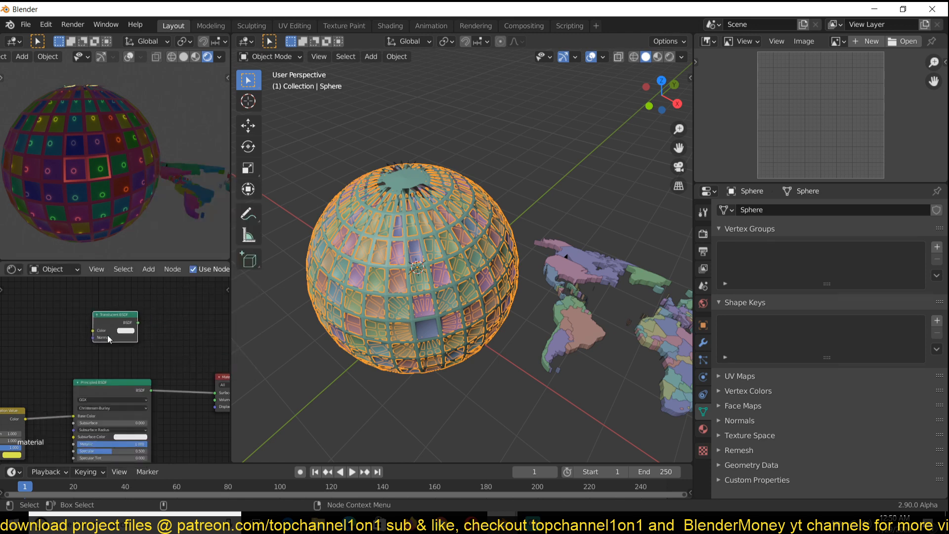
Combine the Translucent and Principled BSDFs through a Mix Shader with a factor of 1.000, and space the nodes apart.
{"action": "right_click_drag", "start_coordinate": [124, 383], "coordinate": [134, 339], "text": "ctrl+shift"}
{"action": "left_click_drag", "start_coordinate": [196, 352], "coordinate": [177, 350]}
{"action": "middle_click_drag", "start_coordinate": [190, 358], "coordinate": [160, 345]}
{"action": "left_click_drag", "start_coordinate": [150, 347], "coordinate": [168, 347]}
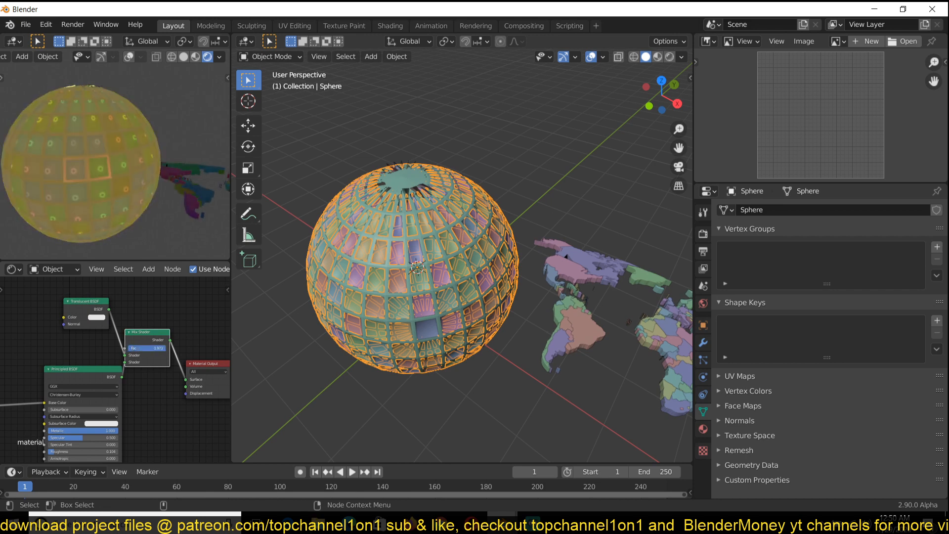
{"action": "middle_click_drag", "start_coordinate": [119, 353], "coordinate": [131, 352]}
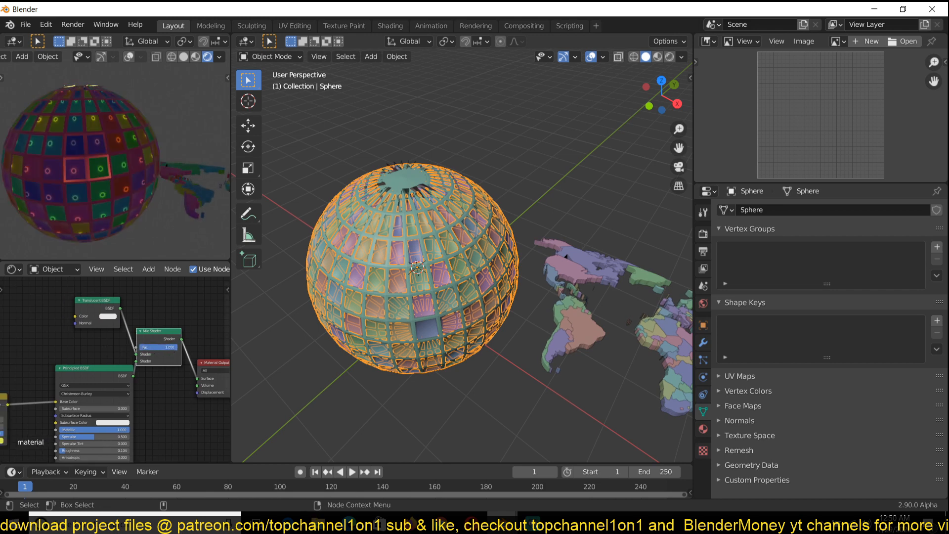
{"action": "left_click", "coordinate": [96, 369]}
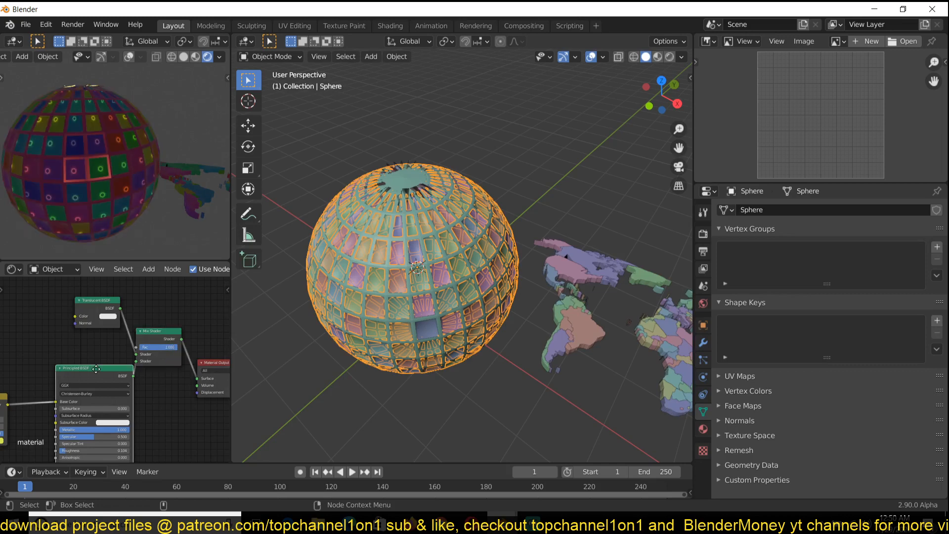
{"action": "left_click_drag", "start_coordinate": [96, 369], "coordinate": [86, 368]}
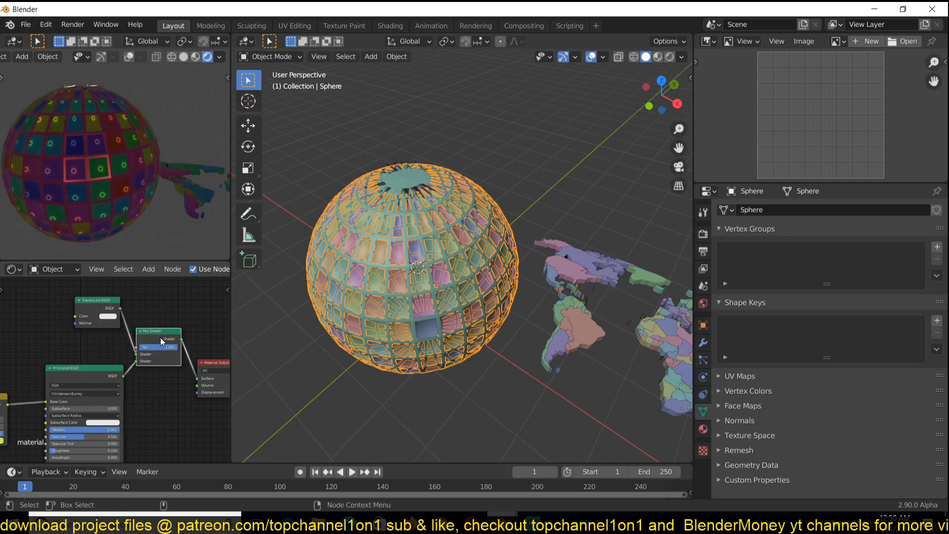
Detach the Principled BSDF and connect a new Diffuse BSDF to the Mix Shader's second shader input instead.
{"action": "left_click_drag", "start_coordinate": [87, 373], "coordinate": [100, 421]}
{"action": "key", "text": "shift+a"}
{"action": "mouse_move", "coordinate": [87, 375]}
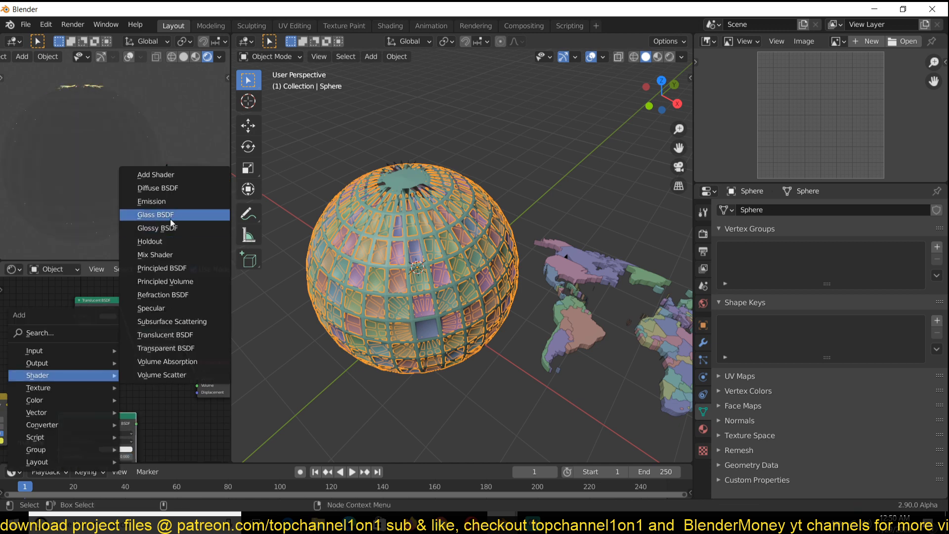
{"action": "left_click", "coordinate": [158, 188]}
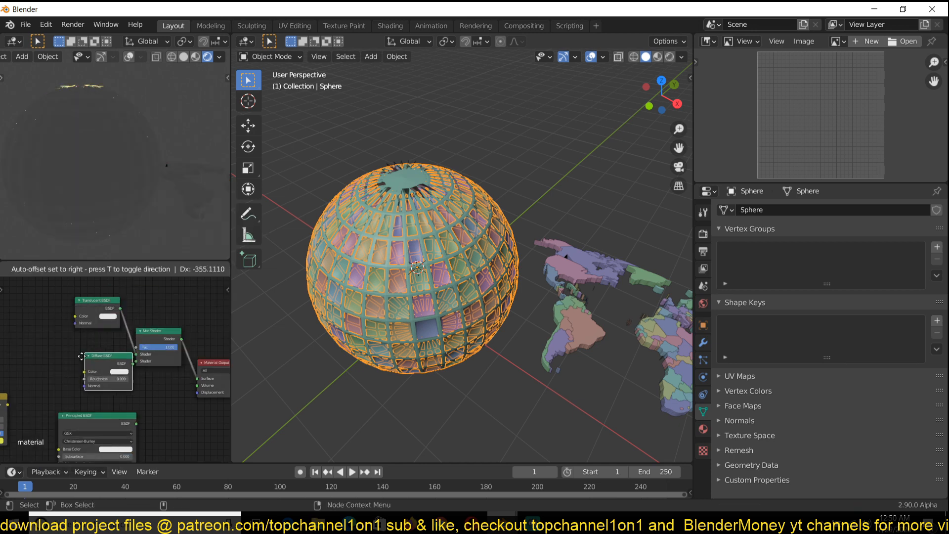
{"action": "left_click", "coordinate": [128, 365]}
{"action": "left_click_drag", "start_coordinate": [130, 372], "coordinate": [136, 361]}
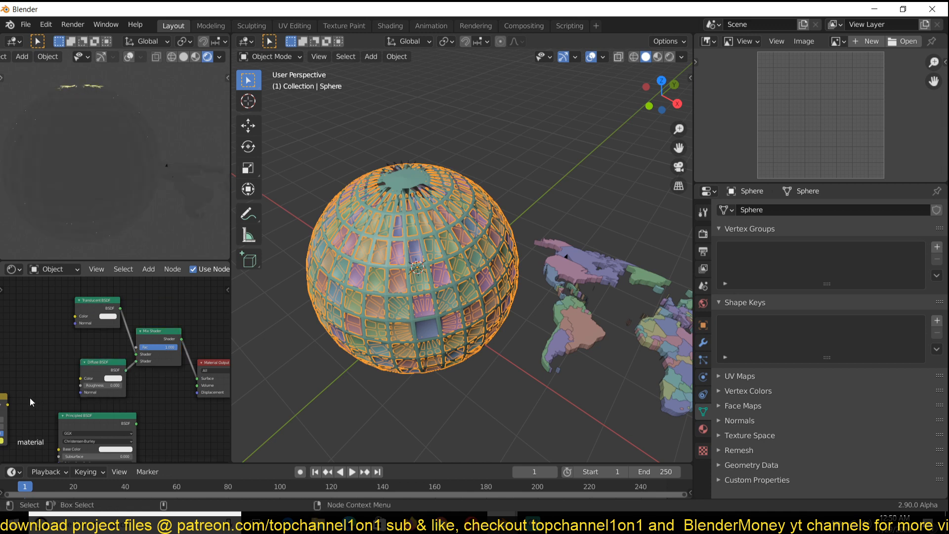
Link the Hue Saturation Value output to the Diffuse and Translucent BSDF colours, and lower the Mix Shader factor slightly.
{"action": "left_click_drag", "start_coordinate": [7, 404], "coordinate": [81, 379]}
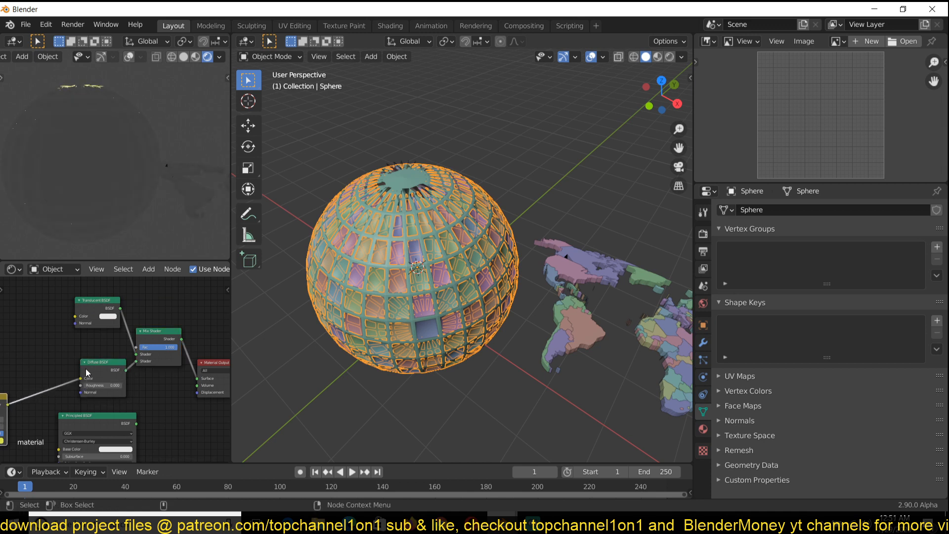
{"action": "middle_click_drag", "start_coordinate": [84, 380], "coordinate": [121, 376]}
{"action": "scroll", "coordinate": [320, 234], "scroll_direction": "down", "scroll_amount": 2}
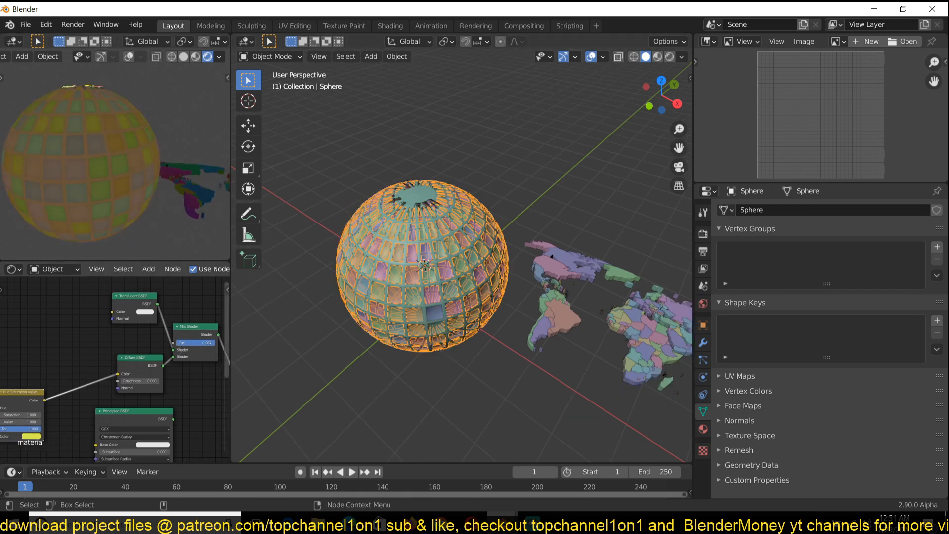
{"action": "left_click_drag", "start_coordinate": [214, 343], "coordinate": [209, 343]}
{"action": "left_click_drag", "start_coordinate": [46, 400], "coordinate": [113, 311]}
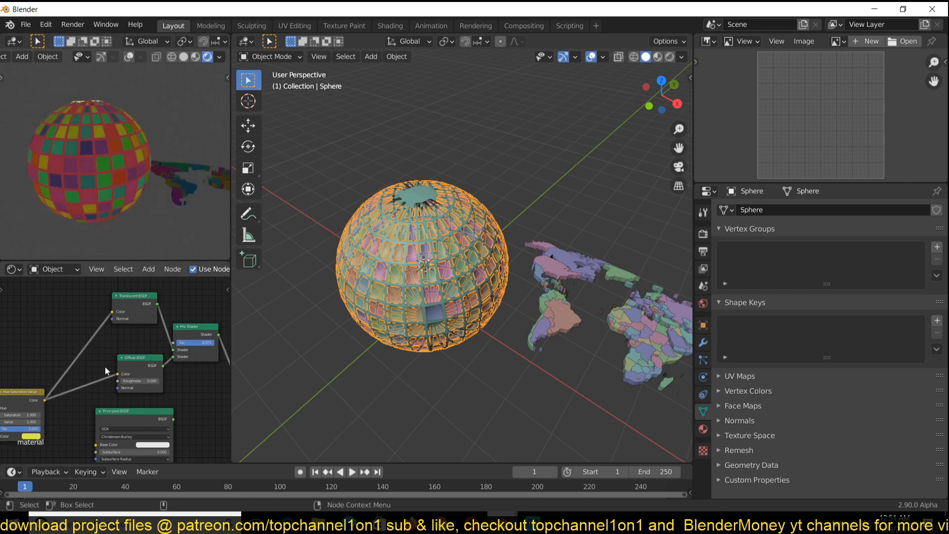
{"action": "middle_click_drag", "start_coordinate": [75, 380], "coordinate": [124, 361]}
{"action": "left_click_drag", "start_coordinate": [50, 382], "coordinate": [67, 334]}
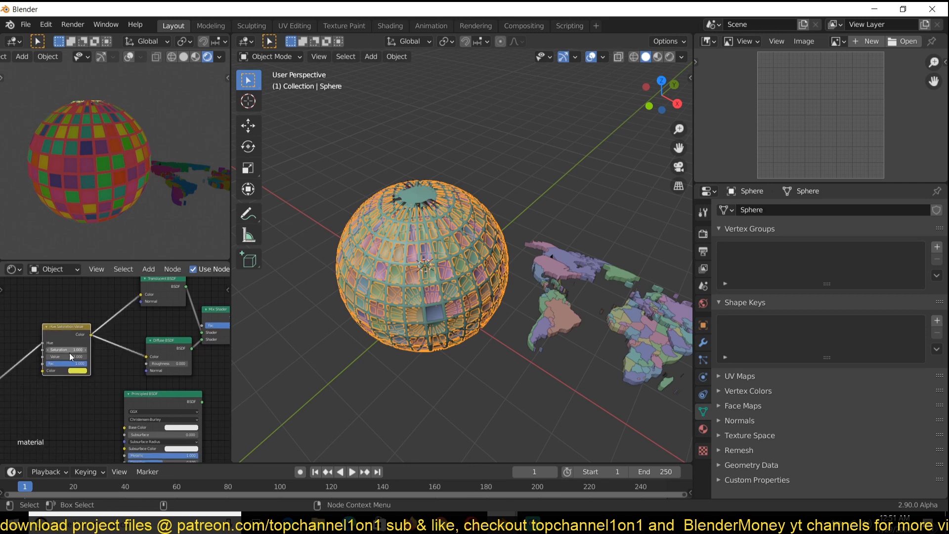
Select a tile of the sphere and set the Hue Saturation Value node's colour to pale pink.
{"action": "left_click", "coordinate": [346, 216]}
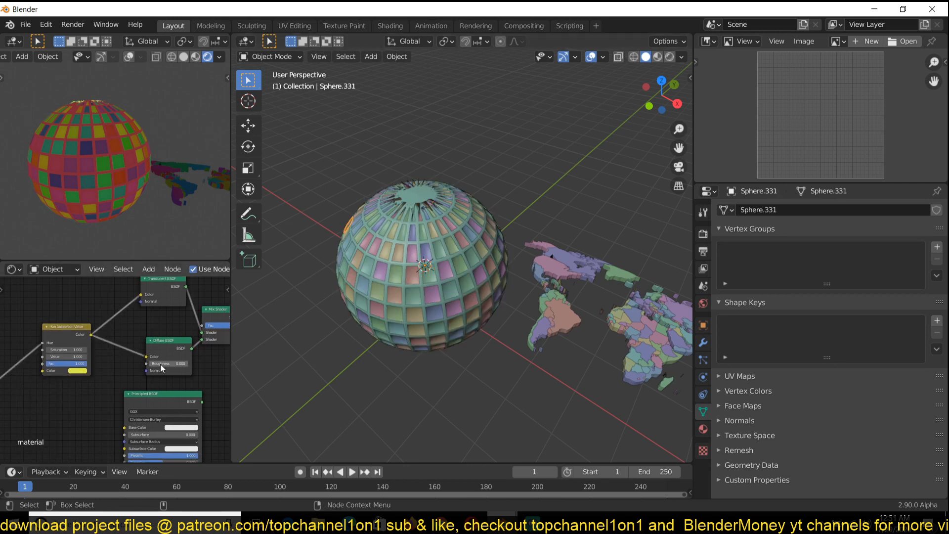
{"action": "left_click", "coordinate": [79, 371]}
{"action": "mouse_move", "coordinate": [95, 303]}
{"action": "left_mouse_down"}
{"action": "mouse_move", "coordinate": [105, 307]}
{"action": "mouse_move", "coordinate": [87, 294]}
{"action": "mouse_move", "coordinate": [116, 307]}
{"action": "mouse_move", "coordinate": [96, 314]}
{"action": "mouse_move", "coordinate": [100, 305]}
{"action": "left_mouse_up"}
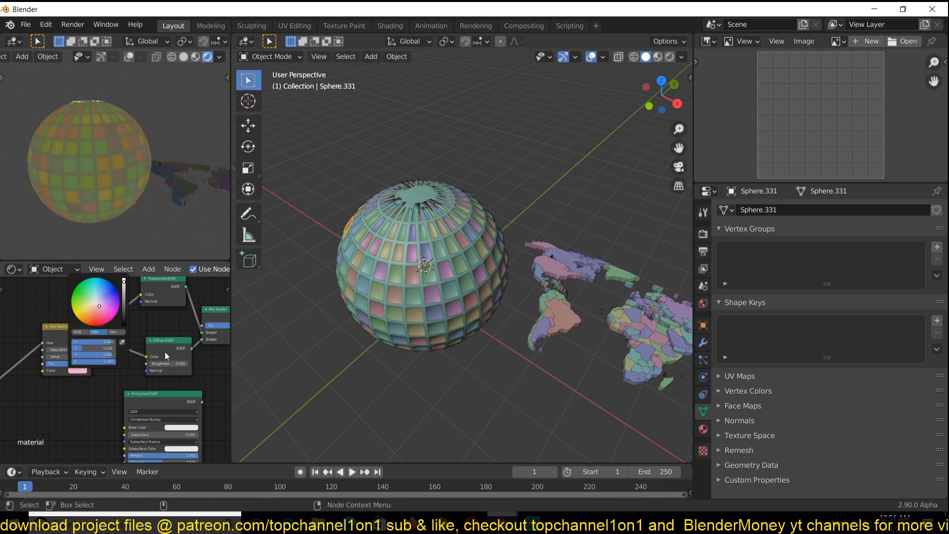
{"action": "middle_click_drag", "start_coordinate": [170, 369], "coordinate": [106, 356]}
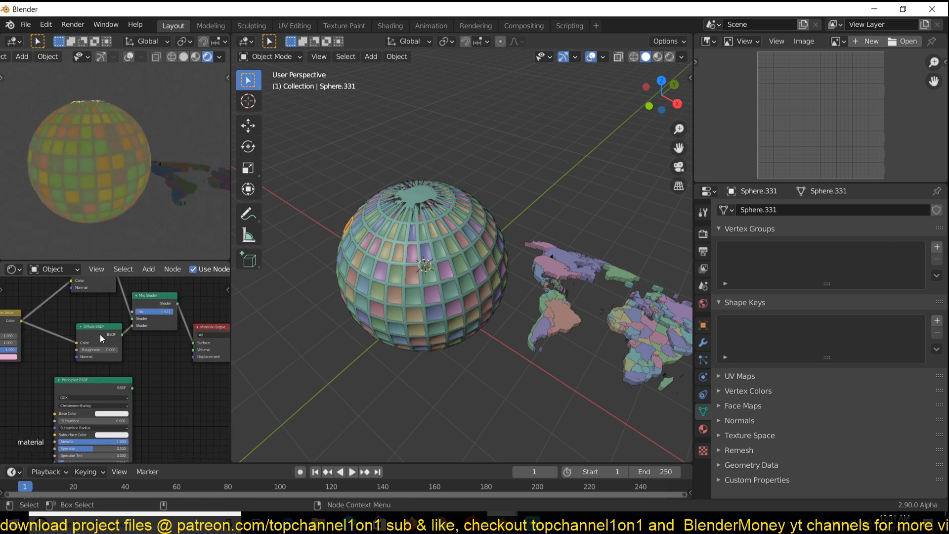
Reconnect the Principled BSDF to the Mix Shader's second input, with the Hue Saturation Value output feeding its Base Color.
{"action": "left_click", "coordinate": [21, 322]}
{"action": "left_click_drag", "start_coordinate": [21, 321], "coordinate": [56, 442]}
{"action": "left_click_drag", "start_coordinate": [131, 388], "coordinate": [137, 375]}
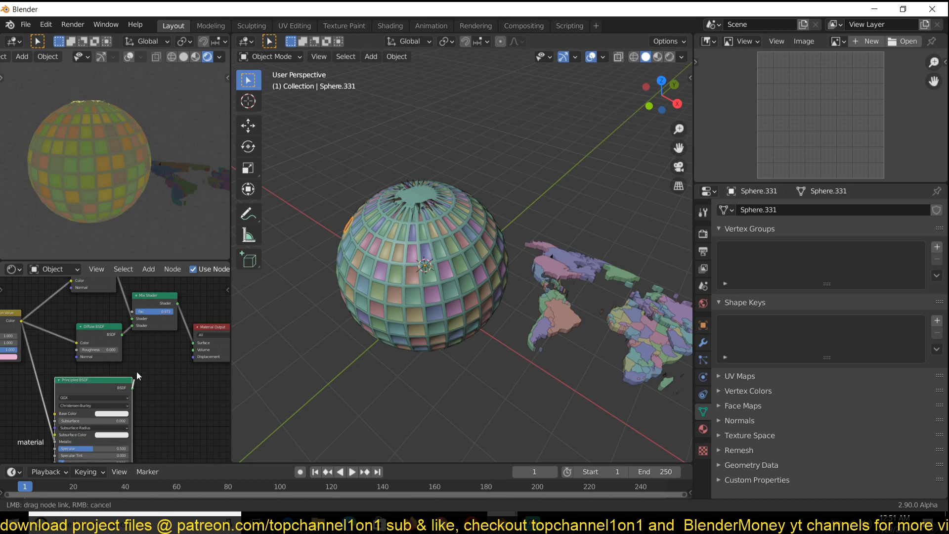
{"action": "left_click_drag", "start_coordinate": [134, 324], "coordinate": [132, 324]}
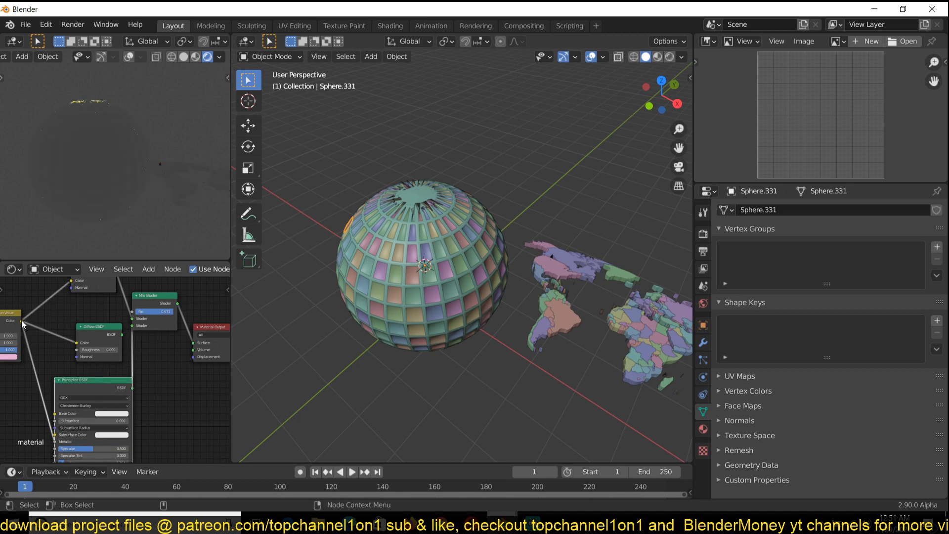
{"action": "left_click_drag", "start_coordinate": [22, 320], "coordinate": [35, 442]}
{"action": "scroll", "coordinate": [143, 161], "scroll_direction": "up", "scroll_amount": 2}
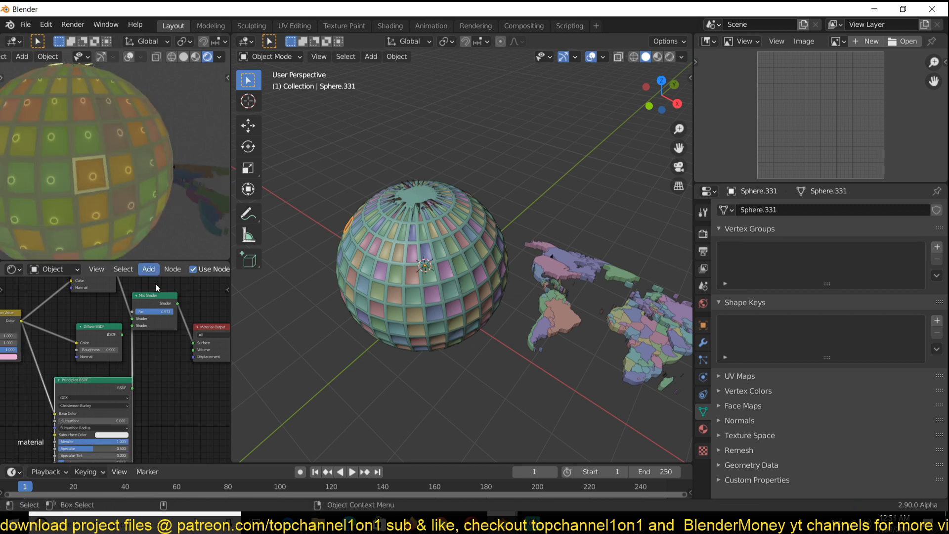
Delete the Diffuse BSDF node and rearrange the Principled BSDF and Mix Shader nodes.
{"action": "middle_click_drag", "start_coordinate": [112, 343], "coordinate": [139, 333]}
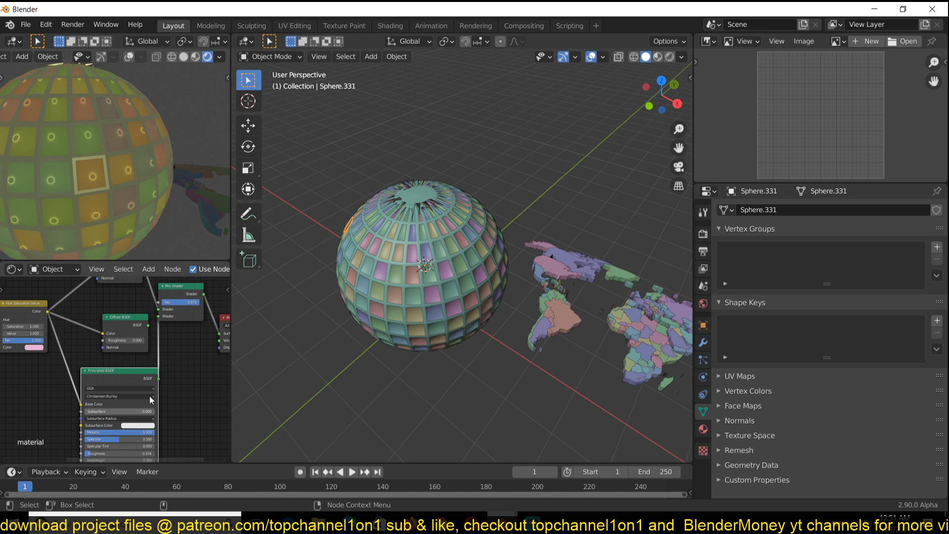
{"action": "left_click_drag", "start_coordinate": [157, 376], "coordinate": [132, 373]}
{"action": "left_click_drag", "start_coordinate": [181, 286], "coordinate": [190, 320]}
{"action": "left_click", "coordinate": [131, 315]}
{"action": "key", "text": "x"}
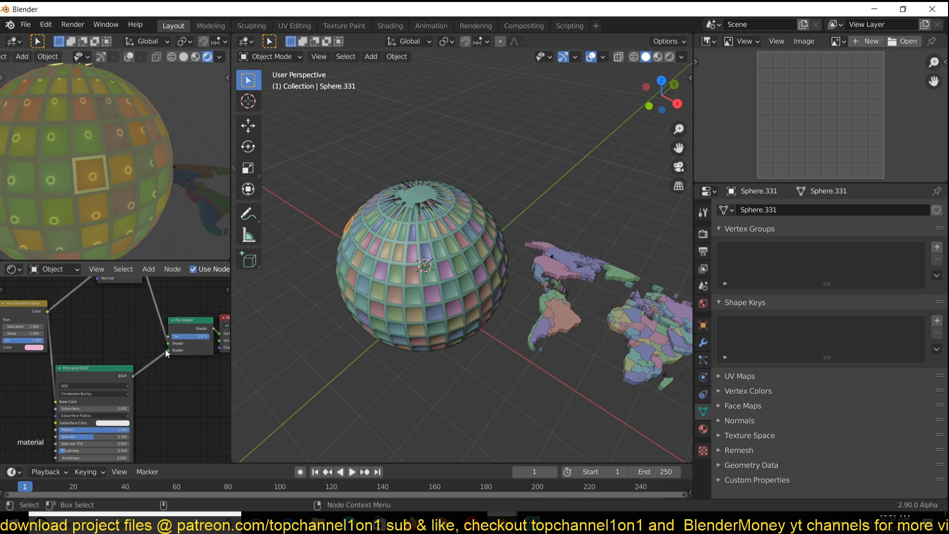
{"action": "middle_click_drag", "start_coordinate": [145, 348], "coordinate": [151, 367]}
Set the preview viewport to material preview, and fine-tune the Mix Shader factor to just under 1.
{"action": "mouse_move", "coordinate": [205, 353]}
{"action": "left_mouse_down"}
{"action": "mouse_move", "coordinate": [185, 354]}
{"action": "mouse_move", "coordinate": [218, 354]}
{"action": "left_mouse_up"}
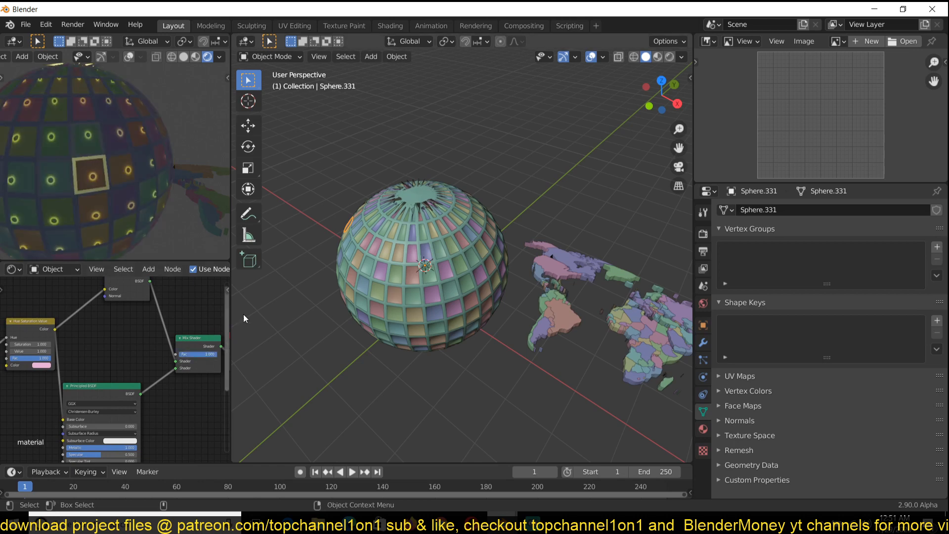
{"action": "left_click", "coordinate": [195, 56]}
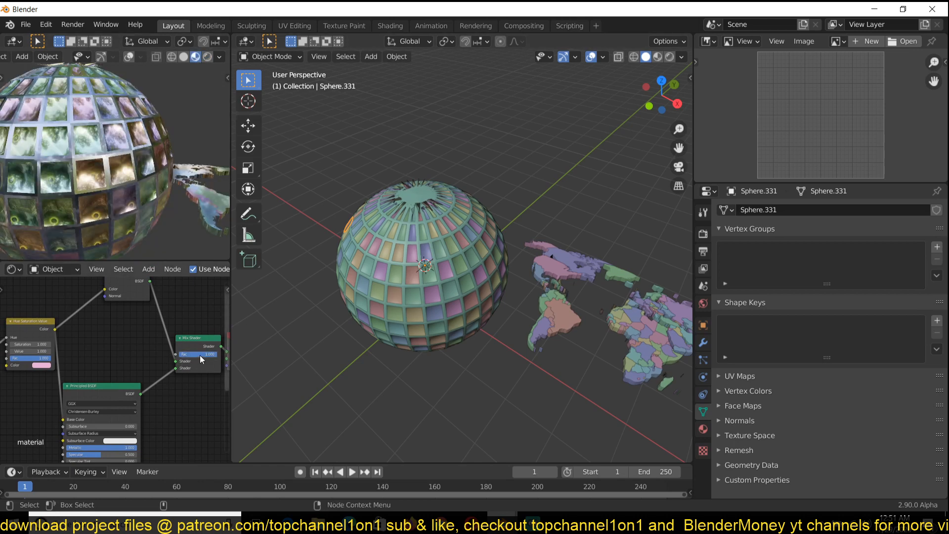
{"action": "left_click_drag", "start_coordinate": [200, 355], "coordinate": [195, 355]}
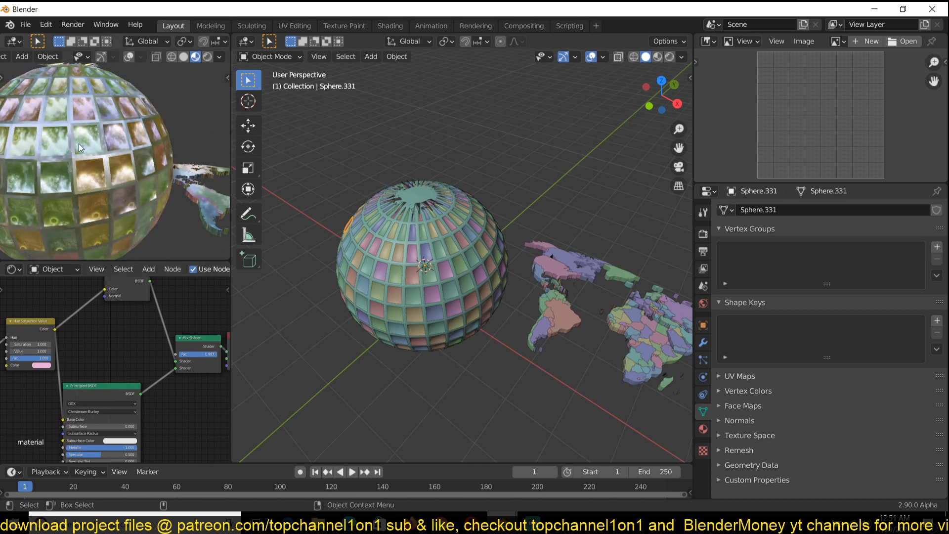
{"action": "middle_click_drag", "start_coordinate": [79, 143], "coordinate": [141, 127]}
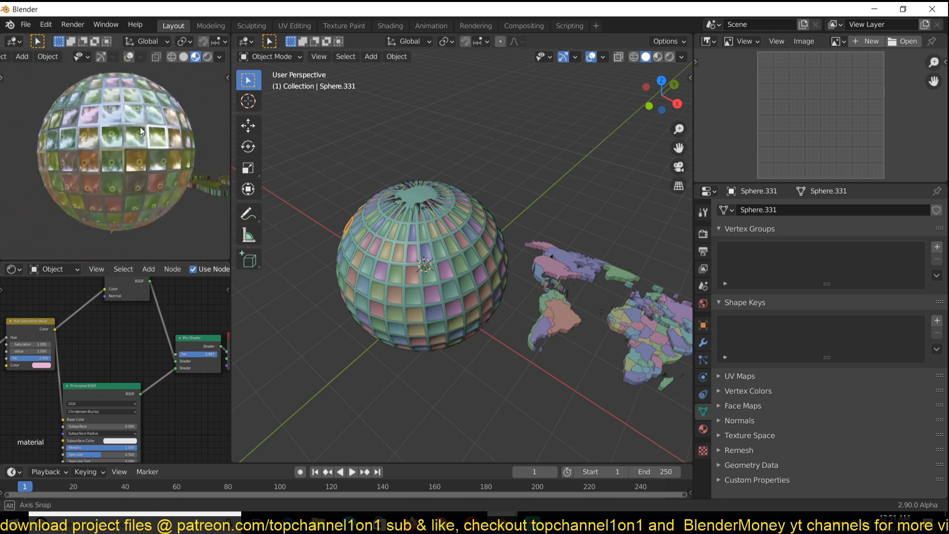
{"action": "middle_click_drag", "start_coordinate": [141, 160], "coordinate": [129, 188]}
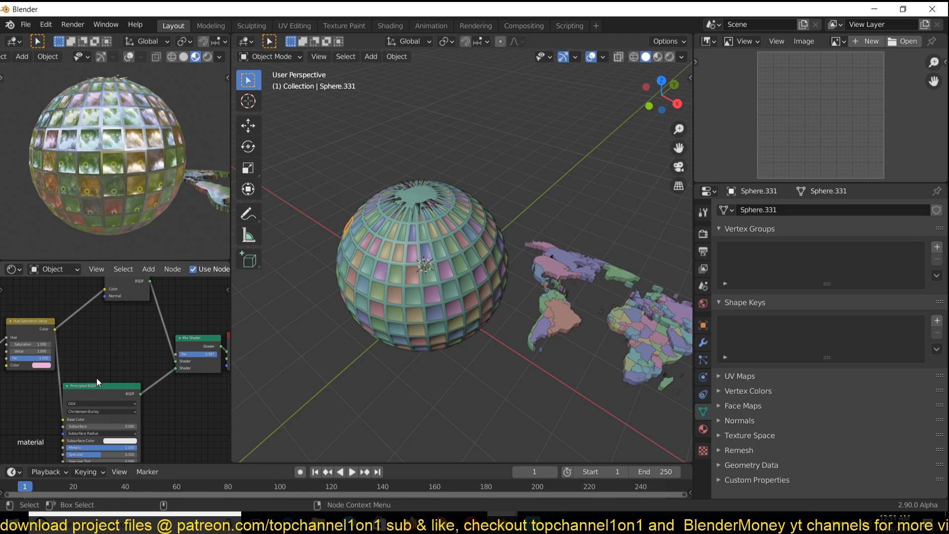
{"action": "left_click_drag", "start_coordinate": [99, 385], "coordinate": [127, 343]}
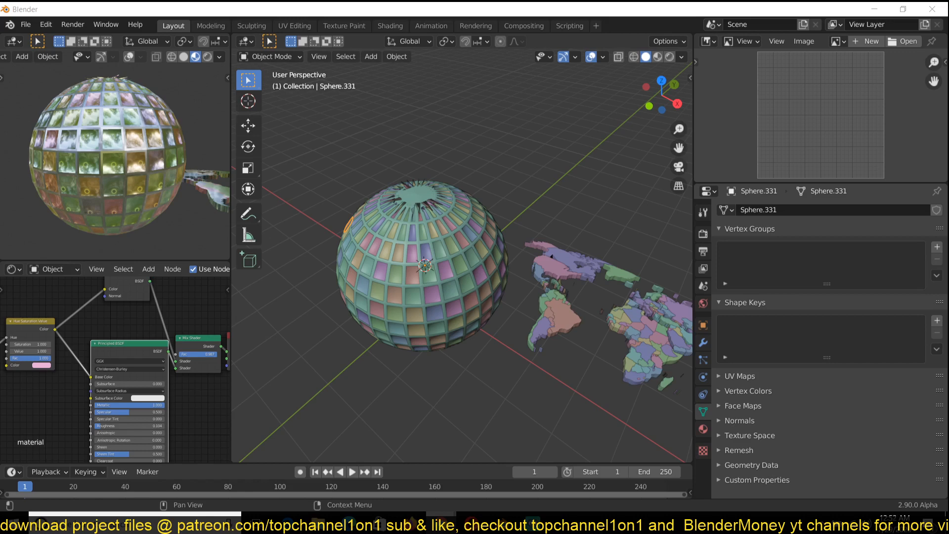
Switch to the browser, examine disco ball reference pictures in Google Images, and return to Blender.
{"action": "left_click_drag", "start_coordinate": [948, 173], "coordinate": [280, 6]}
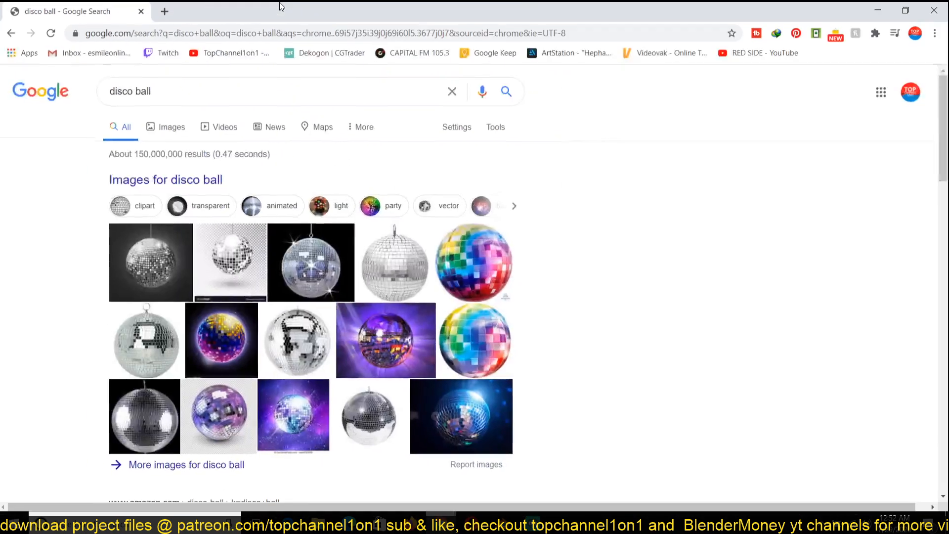
{"action": "left_click", "coordinate": [162, 130]}
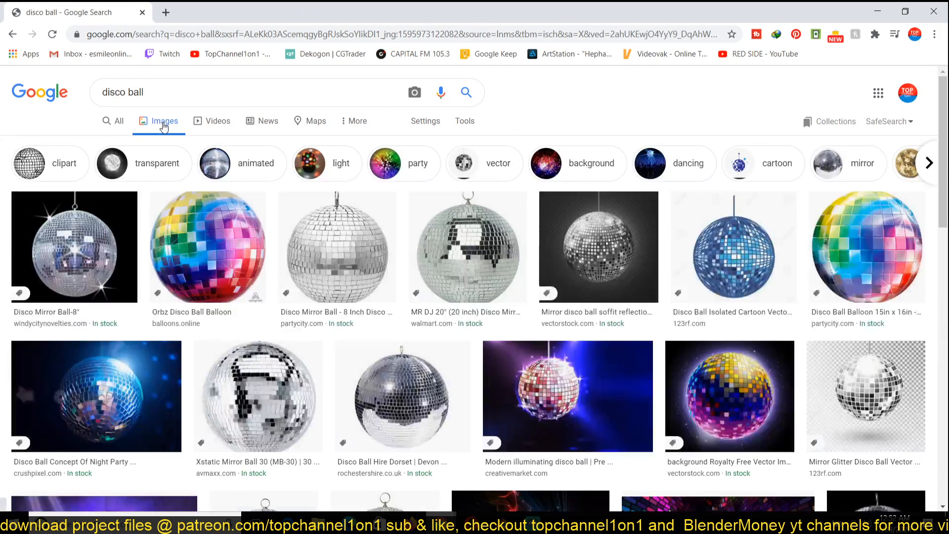
{"action": "scroll", "coordinate": [119, 288], "scroll_direction": "down", "scroll_amount": 3}
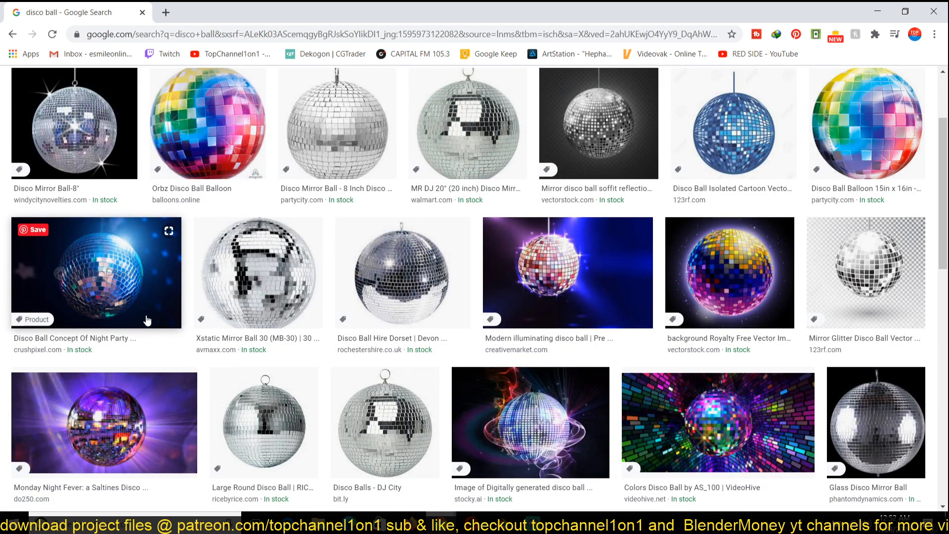
{"action": "scroll", "coordinate": [146, 320], "scroll_direction": "down", "scroll_amount": 5}
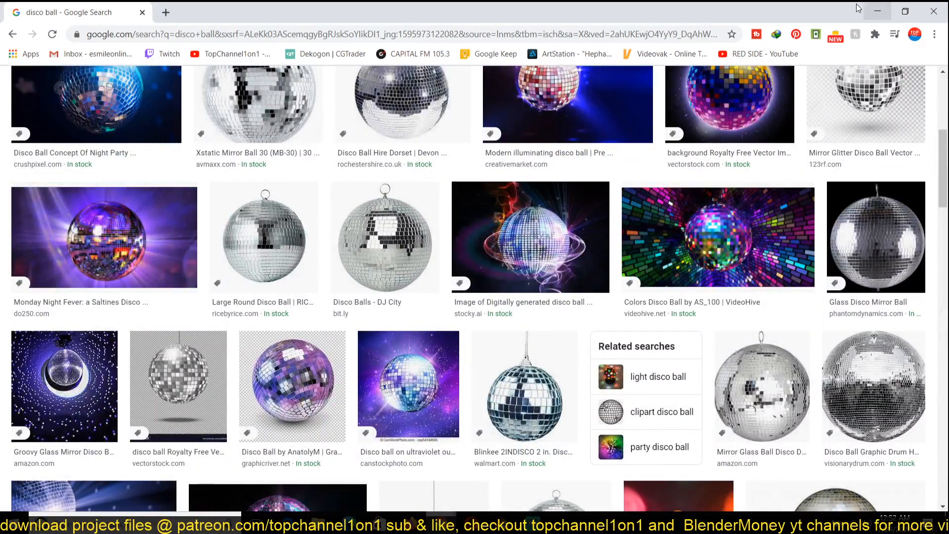
{"action": "left_click", "coordinate": [877, 11]}
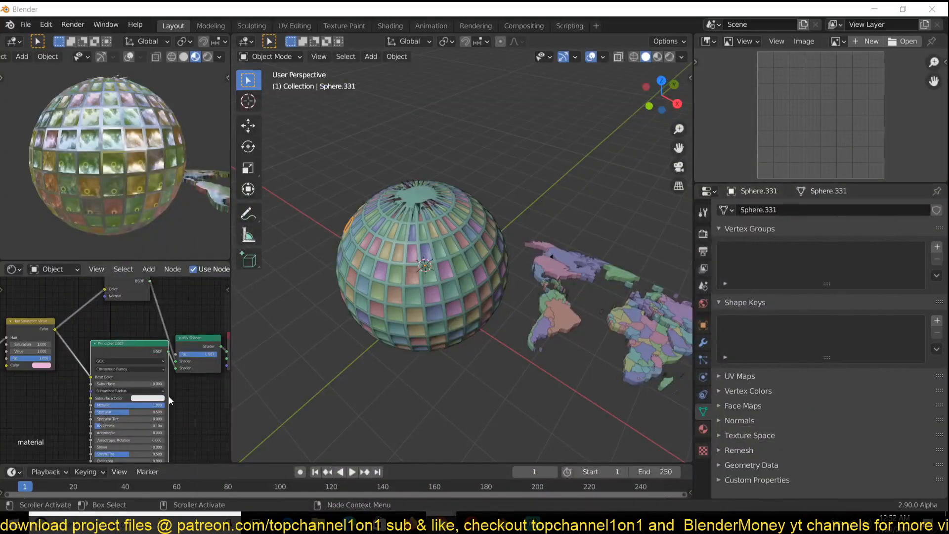
Raise the Mix Shader factor to 1.000 and change the Hue Saturation Value node's colour to a saturated blue.
{"action": "mouse_move", "coordinate": [207, 357]}
{"action": "left_mouse_down"}
{"action": "mouse_move", "coordinate": [194, 357]}
{"action": "mouse_move", "coordinate": [218, 357]}
{"action": "left_mouse_up"}
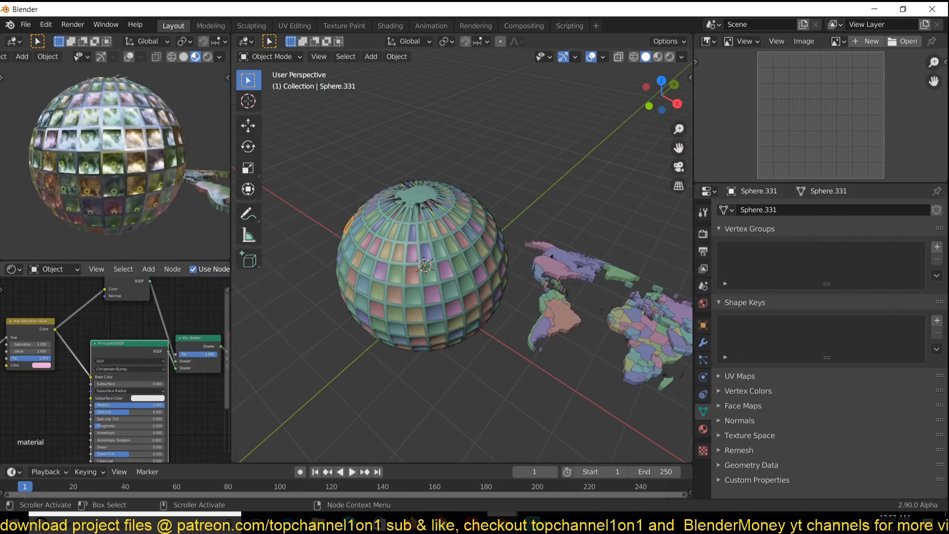
{"action": "middle_click_drag", "start_coordinate": [97, 157], "coordinate": [62, 334]}
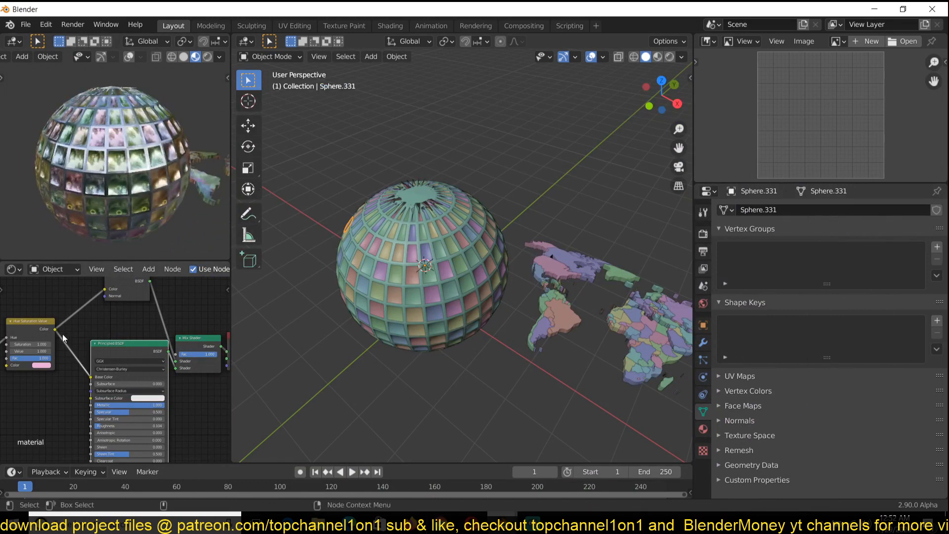
{"action": "scroll", "coordinate": [62, 333], "scroll_direction": "up", "scroll_amount": 3}
{"action": "left_click", "coordinate": [107, 403]}
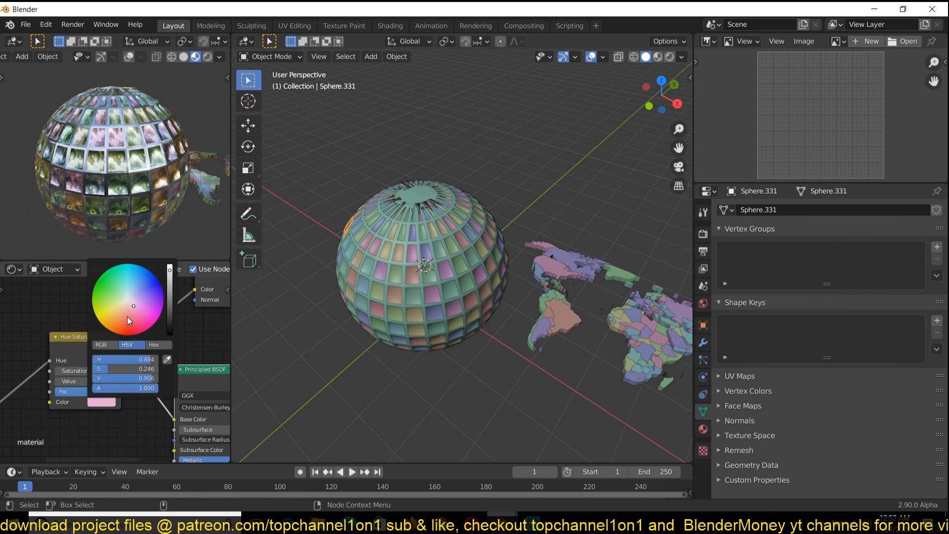
{"action": "mouse_move", "coordinate": [126, 316]}
{"action": "left_mouse_down"}
{"action": "mouse_move", "coordinate": [105, 319]}
{"action": "mouse_move", "coordinate": [123, 268]}
{"action": "mouse_move", "coordinate": [157, 314]}
{"action": "mouse_move", "coordinate": [139, 269]}
{"action": "mouse_move", "coordinate": [95, 306]}
{"action": "left_mouse_up"}
{"action": "left_click_drag", "start_coordinate": [106, 269], "coordinate": [98, 298]}
{"action": "middle_click_drag", "start_coordinate": [119, 163], "coordinate": [133, 143]}
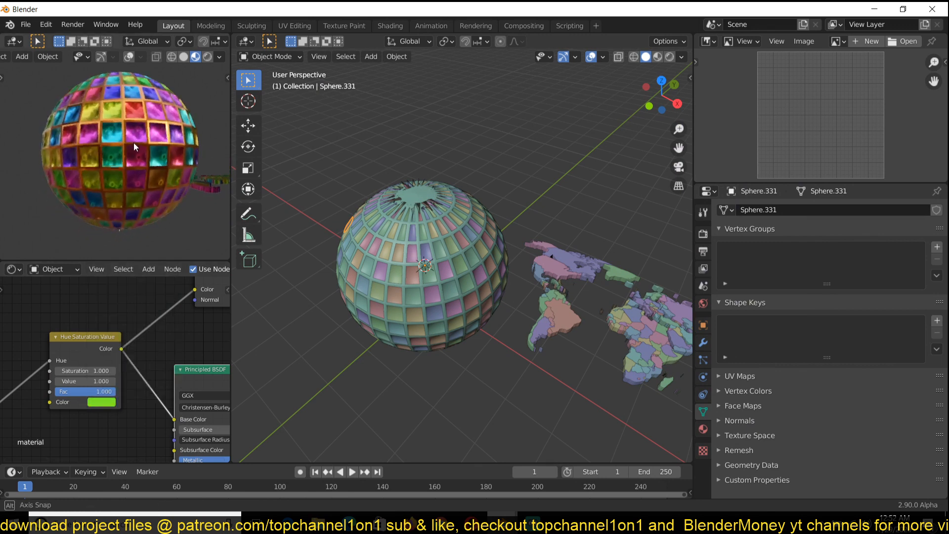
{"action": "left_click", "coordinate": [97, 404]}
{"action": "left_click_drag", "start_coordinate": [119, 307], "coordinate": [149, 276]}
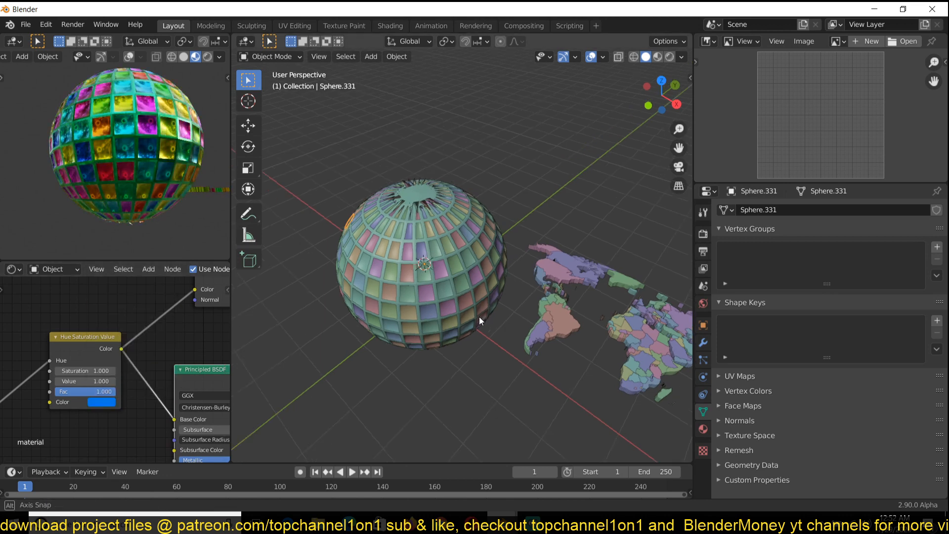
Move the Mix Shader and Material Output nodes away from the Translucent and Principled BSDF nodes to make room.
{"action": "scroll", "coordinate": [479, 316], "scroll_direction": "up", "scroll_amount": 4}
{"action": "middle_click_drag", "start_coordinate": [479, 316], "coordinate": [464, 290]}
{"action": "middle_click_drag", "start_coordinate": [163, 395], "coordinate": [64, 380]}
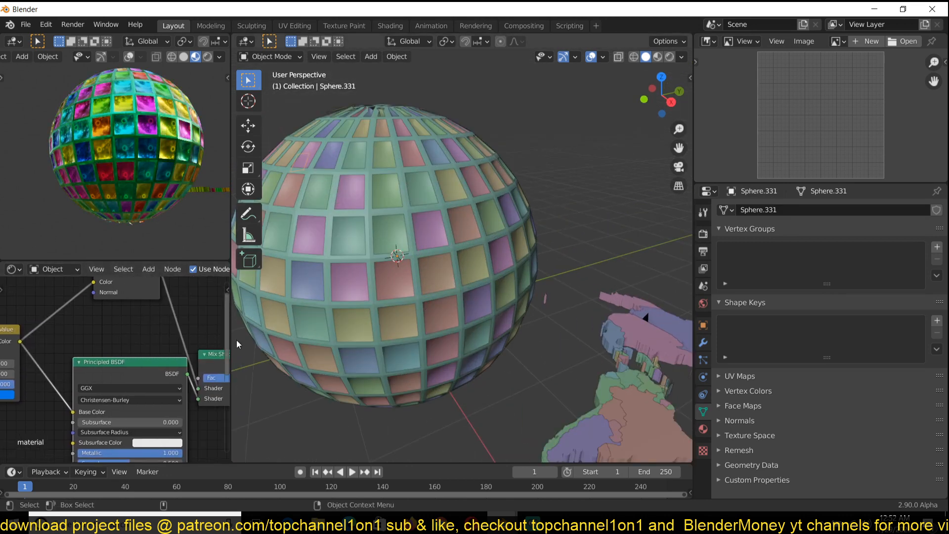
{"action": "scroll", "coordinate": [415, 257], "scroll_direction": "down", "scroll_amount": 3}
{"action": "middle_click_drag", "start_coordinate": [188, 390], "coordinate": [125, 376]}
{"action": "scroll", "coordinate": [180, 362], "scroll_direction": "down", "scroll_amount": 4}
{"action": "middle_click_drag", "start_coordinate": [185, 361], "coordinate": [117, 376]}
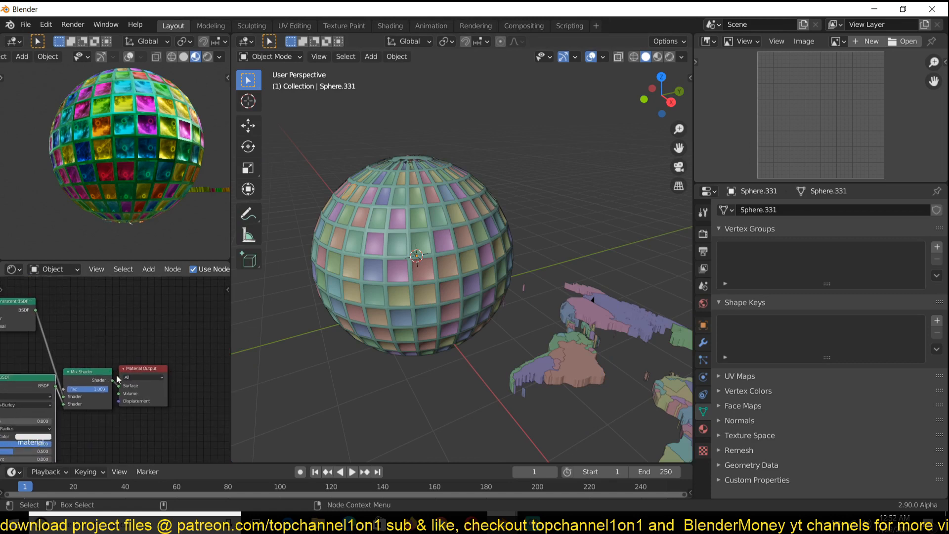
{"action": "left_click_drag", "start_coordinate": [140, 350], "coordinate": [166, 407]}
{"action": "left_click_drag", "start_coordinate": [100, 379], "coordinate": [157, 334]}
{"action": "middle_click_drag", "start_coordinate": [72, 296], "coordinate": [133, 338]}
Add a Transparent BSDF node above the Translucent BSDF and feed its Color from the Hue Saturation Value output.
{"action": "key", "text": "shift+a"}
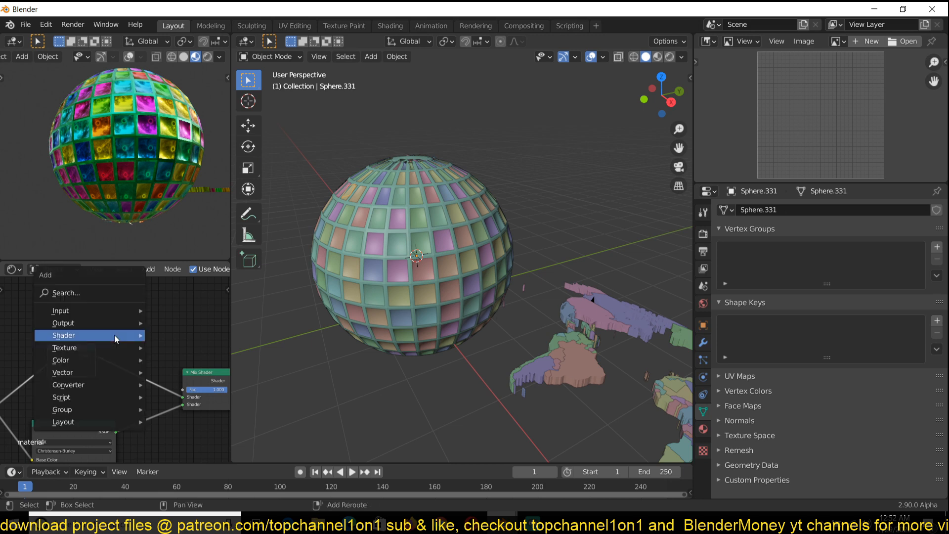
{"action": "mouse_move", "coordinate": [89, 336]}
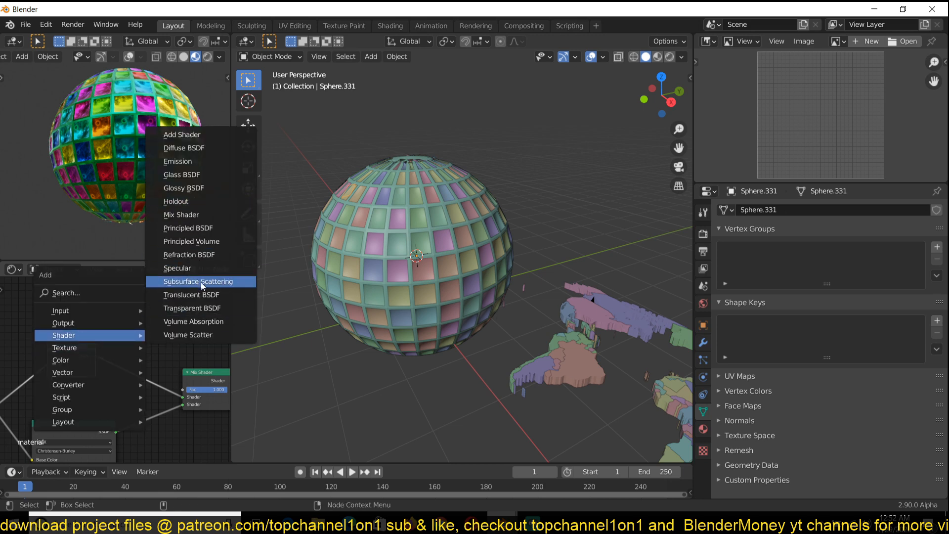
{"action": "left_click", "coordinate": [191, 308]}
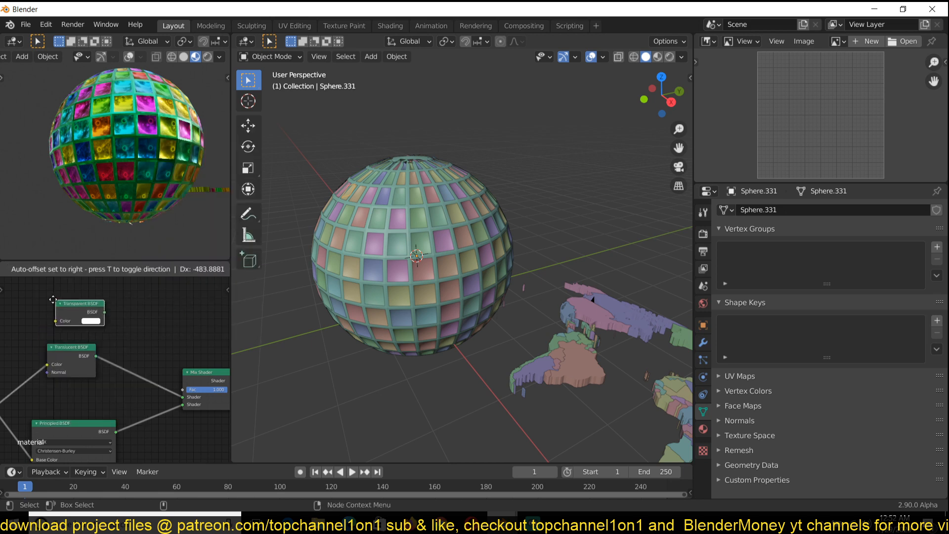
{"action": "left_click", "coordinate": [57, 314]}
{"action": "middle_click_drag", "start_coordinate": [94, 327], "coordinate": [131, 323]}
{"action": "key", "text": "g"}
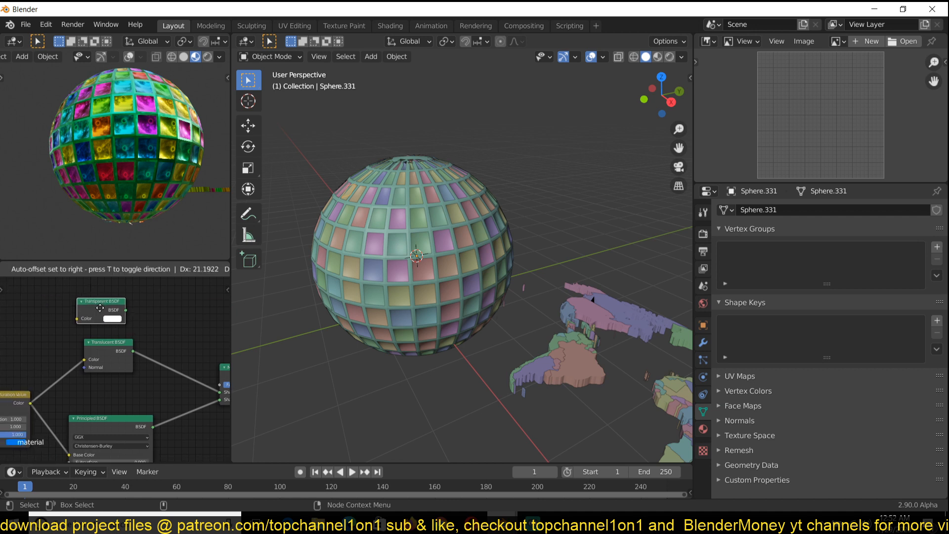
{"action": "left_click", "coordinate": [152, 335]}
{"action": "left_click_drag", "start_coordinate": [28, 403], "coordinate": [90, 319]}
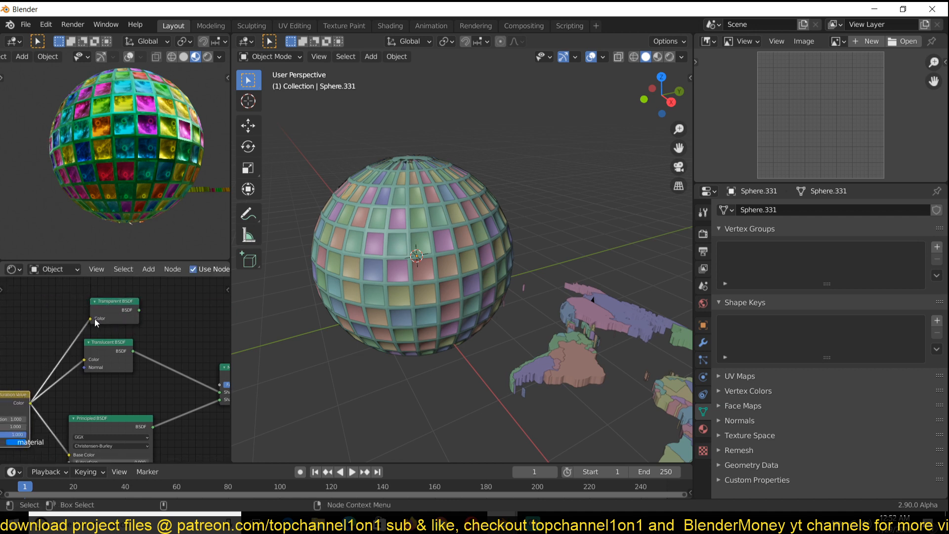
Combine the Transparent BSDF and the existing Mix Shader in a second Mix Shader feeding the Material Output, with a factor of 0.193.
{"action": "middle_click_drag", "start_coordinate": [123, 309], "coordinate": [63, 293]}
{"action": "left_click_drag", "start_coordinate": [63, 294], "coordinate": [153, 313]}
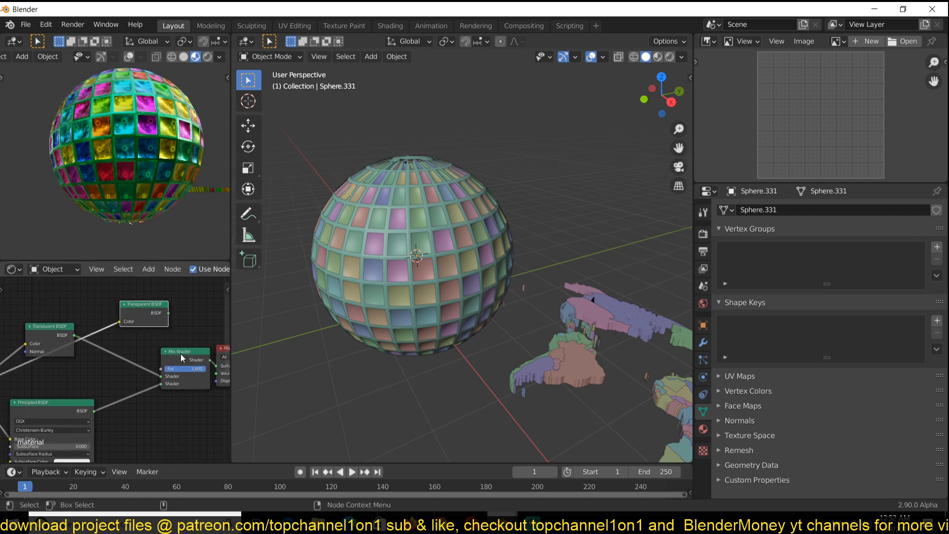
{"action": "left_click_drag", "start_coordinate": [180, 354], "coordinate": [145, 354]}
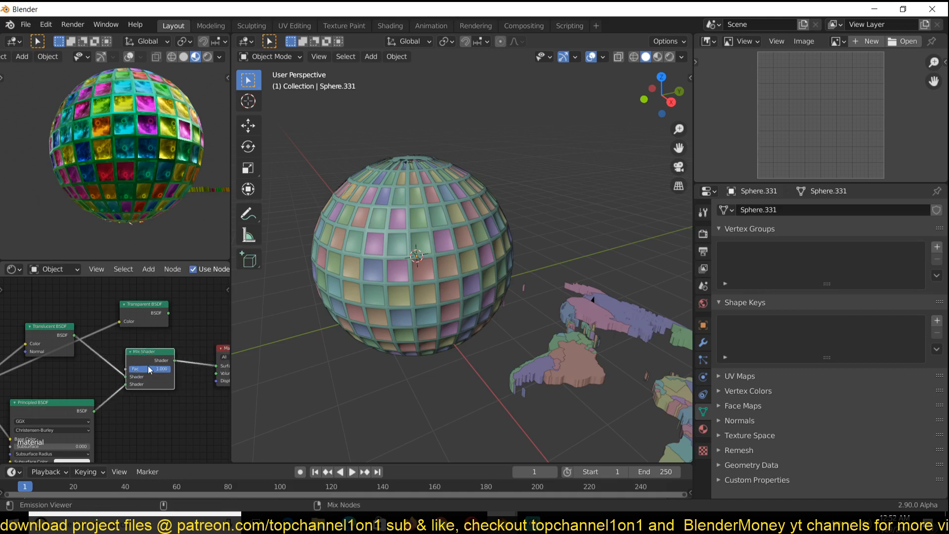
{"action": "right_click_drag", "start_coordinate": [148, 351], "coordinate": [156, 319], "text": "alt"}
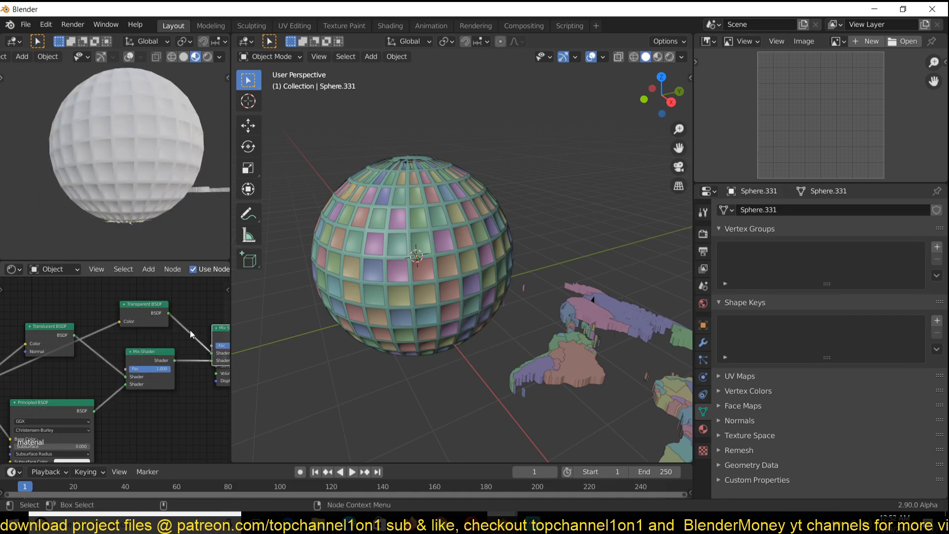
{"action": "middle_click_drag", "start_coordinate": [189, 330], "coordinate": [118, 342]}
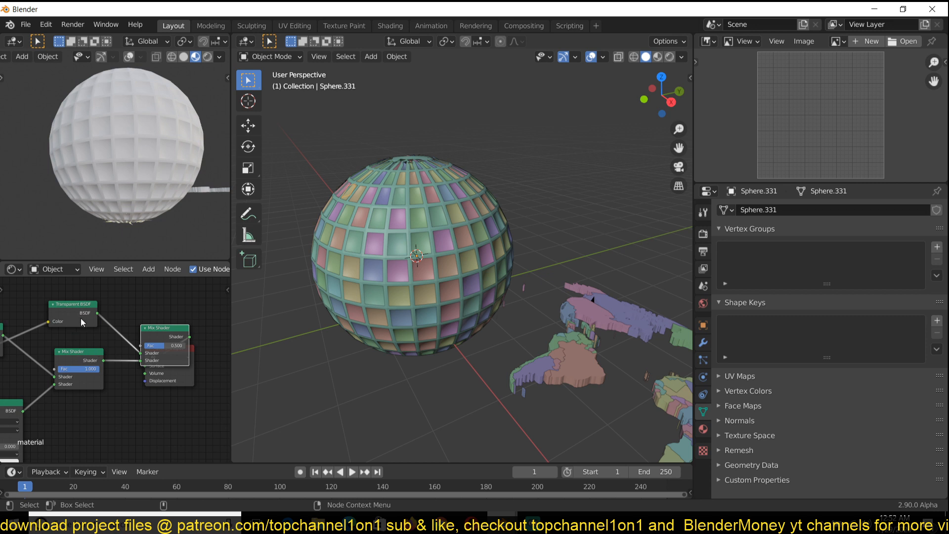
{"action": "left_click_drag", "start_coordinate": [167, 334], "coordinate": [146, 323]}
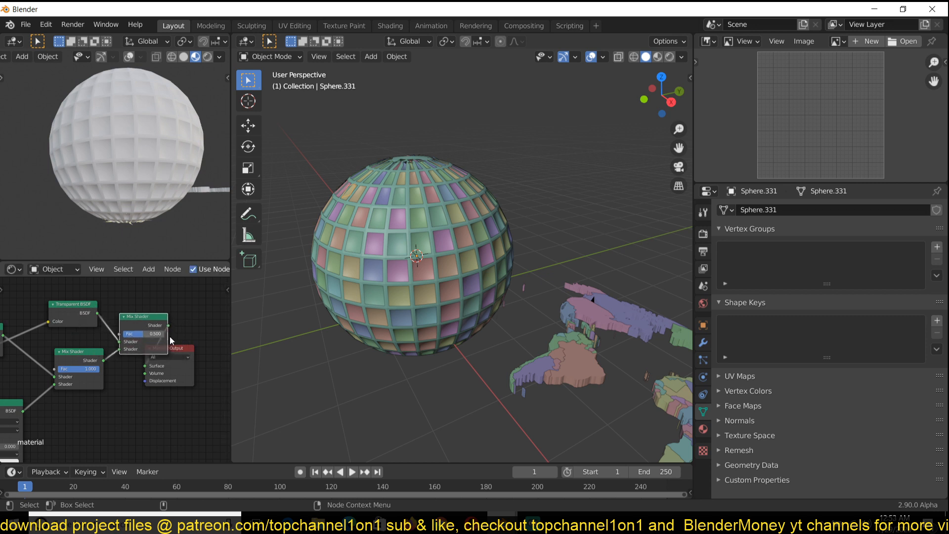
{"action": "left_click_drag", "start_coordinate": [183, 353], "coordinate": [234, 337]}
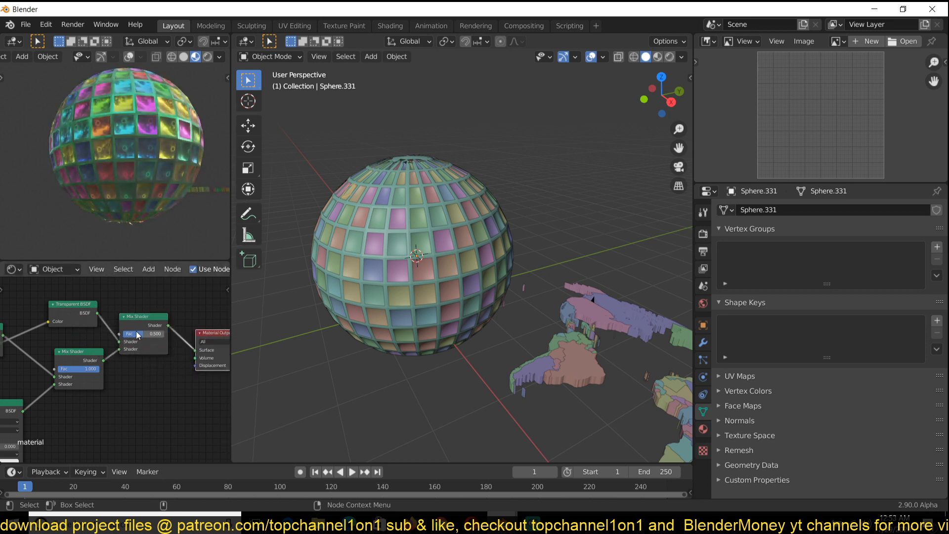
{"action": "mouse_move", "coordinate": [144, 333]}
{"action": "left_mouse_down"}
{"action": "mouse_move", "coordinate": [162, 333]}
{"action": "mouse_move", "coordinate": [132, 337]}
{"action": "left_mouse_up"}
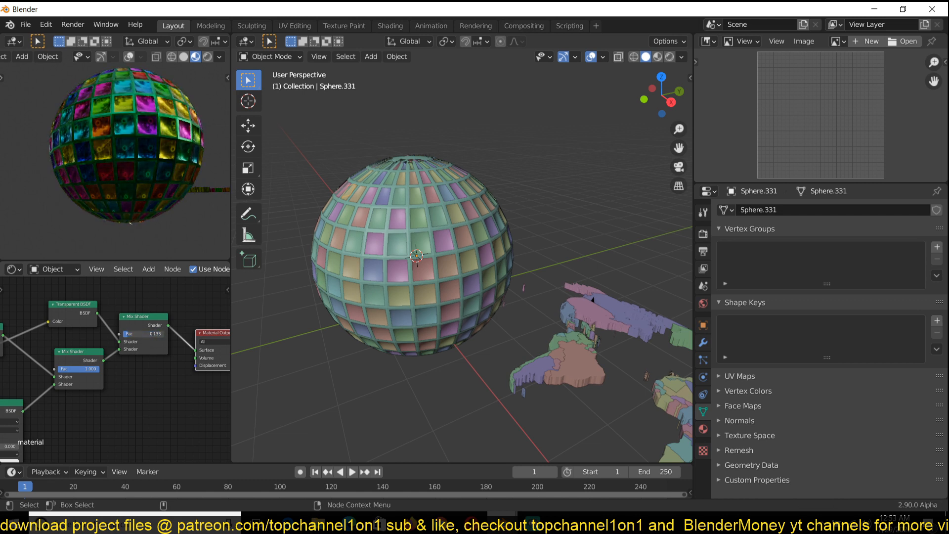
Set the material's Blend Mode to Alpha Blend and Shadow Mode to None, disable Show Backface and enable Backface Culling.
{"action": "left_click", "coordinate": [702, 428]}
{"action": "left_click", "coordinate": [849, 366]}
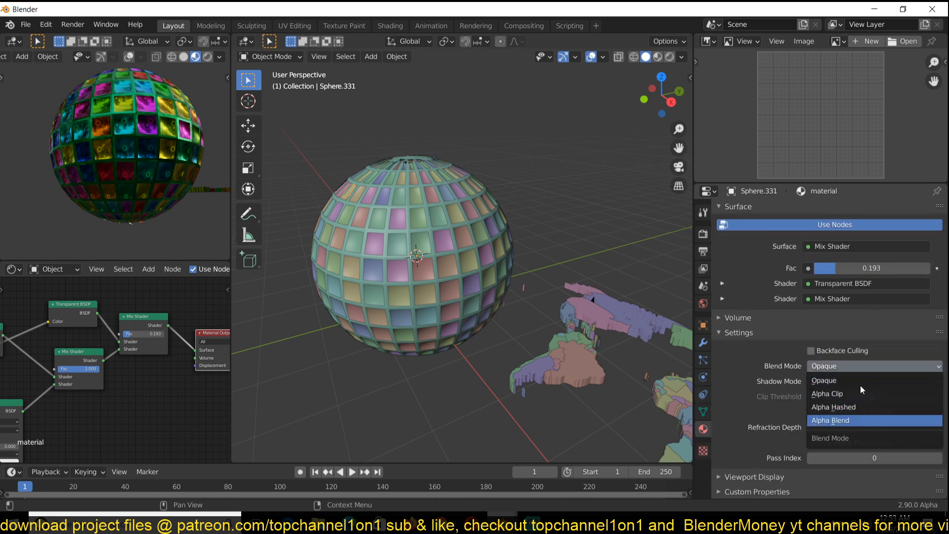
{"action": "left_click", "coordinate": [848, 421]}
{"action": "left_click", "coordinate": [849, 385]}
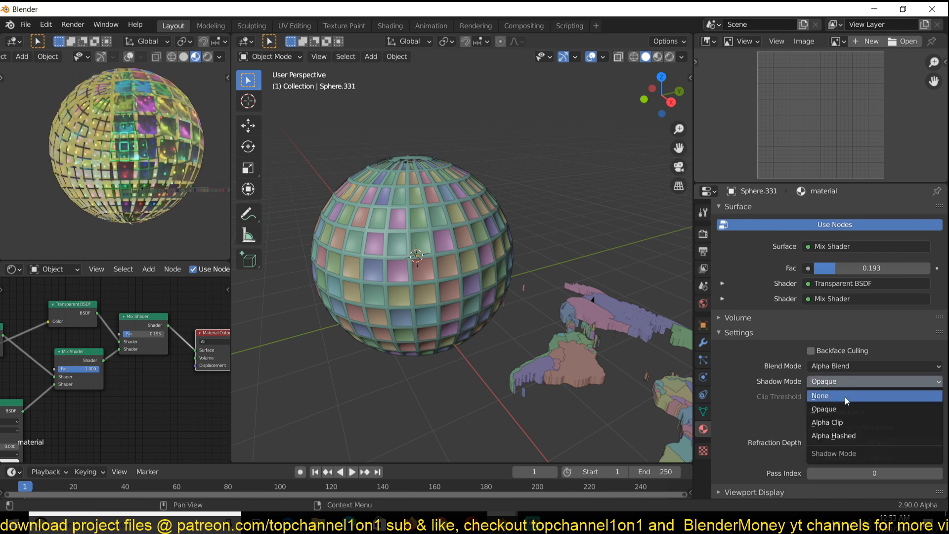
{"action": "left_click", "coordinate": [847, 398]}
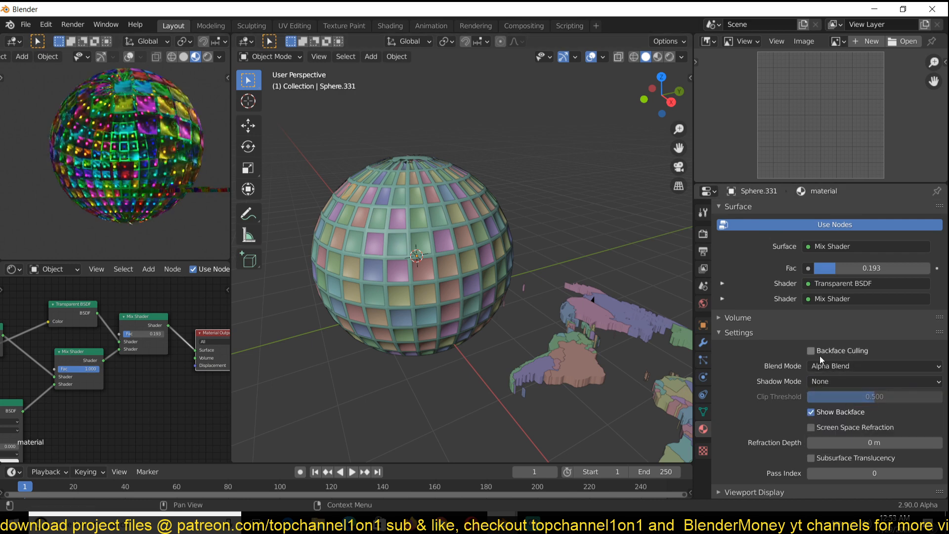
{"action": "left_click", "coordinate": [812, 413]}
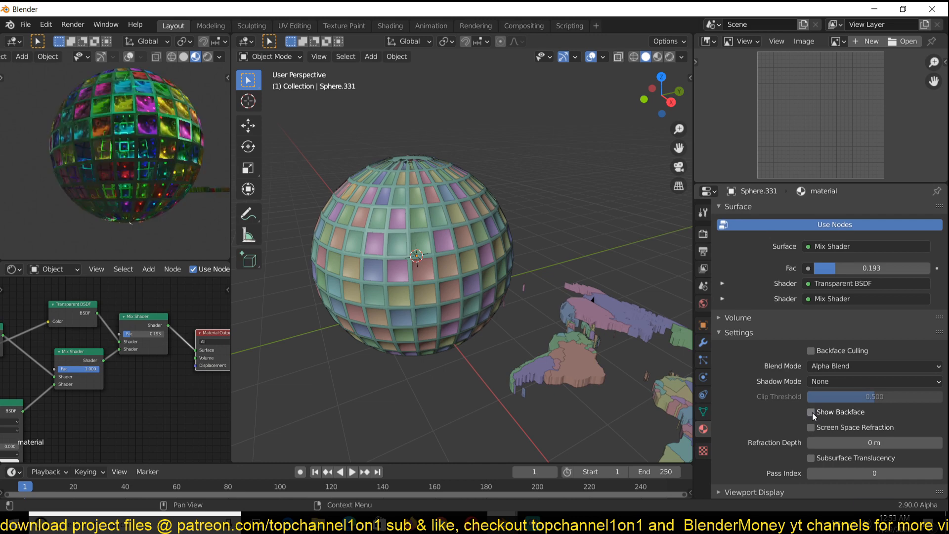
{"action": "left_click", "coordinate": [811, 351]}
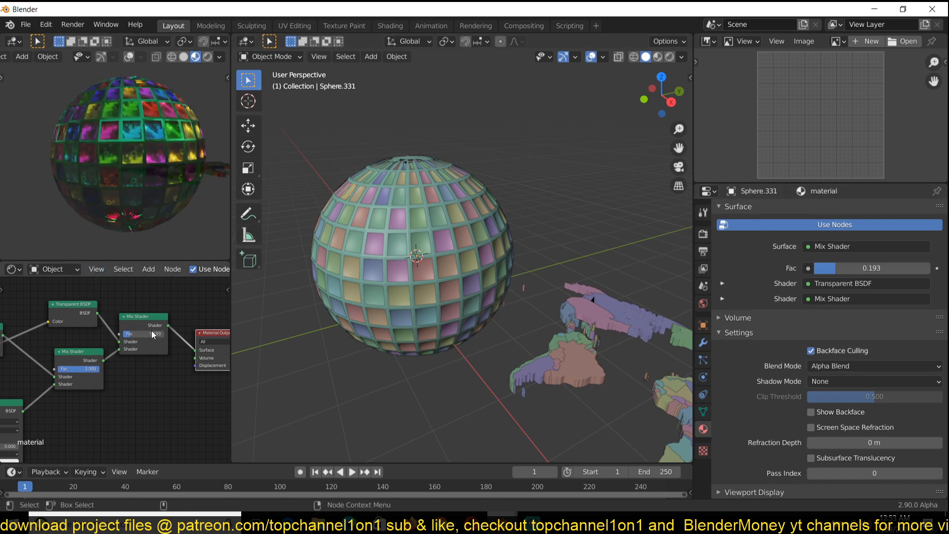
Set the factor of the Mix Shader that blends in the Transparent BSDF to 0.487.
{"action": "left_click_drag", "start_coordinate": [140, 337], "coordinate": [158, 337]}
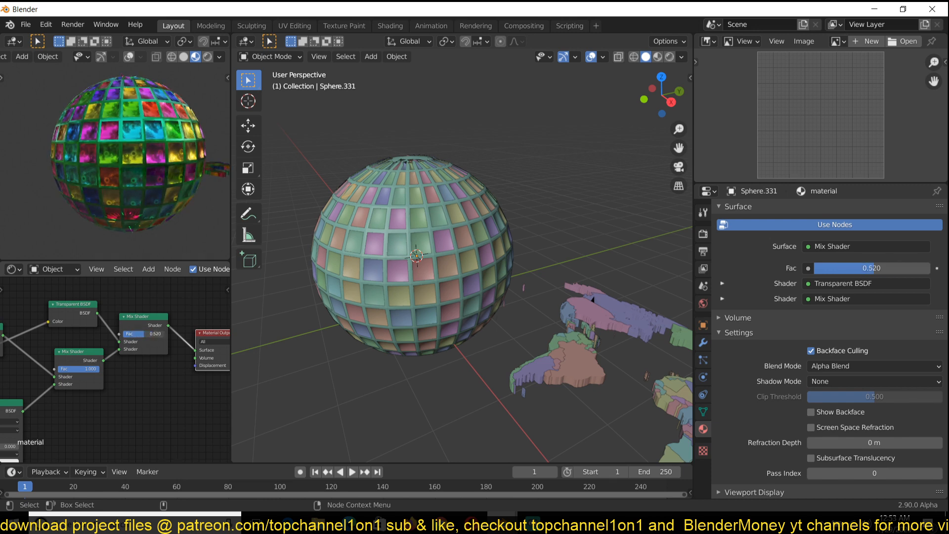
{"action": "middle_click_drag", "start_coordinate": [85, 293], "coordinate": [174, 298]}
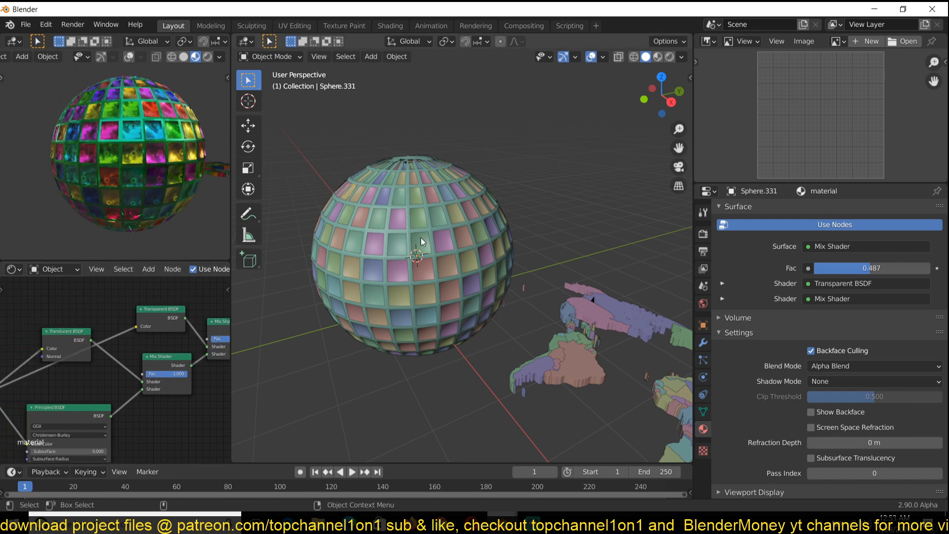
Switch the main viewport to wireframe and set the power of the point light inside the sphere to 10000 W.
{"action": "scroll", "coordinate": [455, 211], "scroll_direction": "up", "scroll_amount": 2}
{"action": "key", "text": "z"}
{"action": "left_click", "coordinate": [212, 232]}
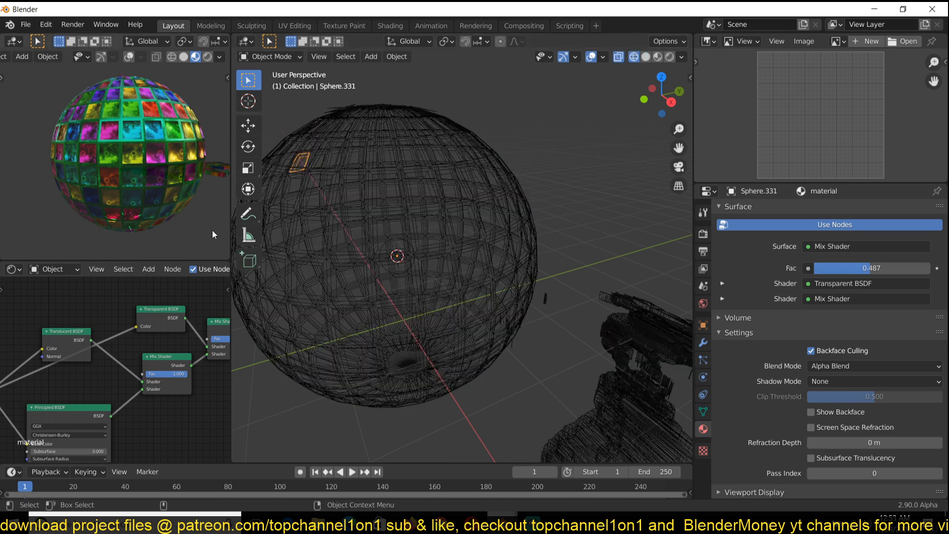
{"action": "left_click", "coordinate": [388, 264]}
{"action": "left_click", "coordinate": [398, 246]}
{"action": "left_click", "coordinate": [396, 256]}
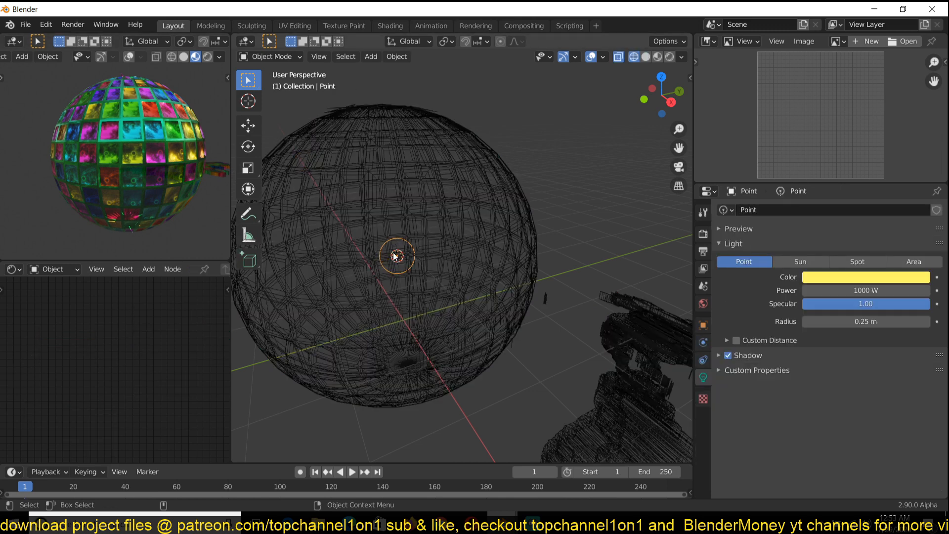
{"action": "key", "text": "KP_7"}
{"action": "double_click", "coordinate": [855, 291]}
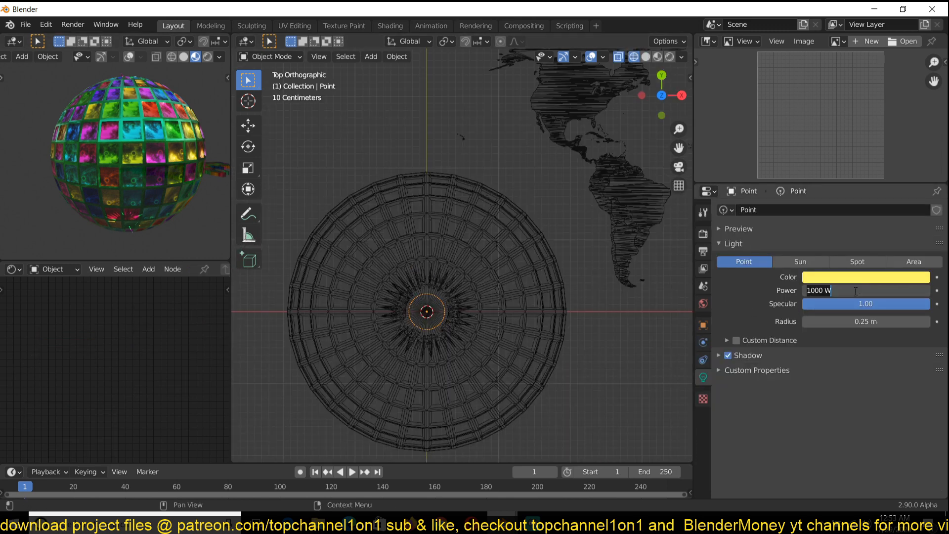
{"action": "type", "text": "0"}
{"action": "key", "text": "Return"}
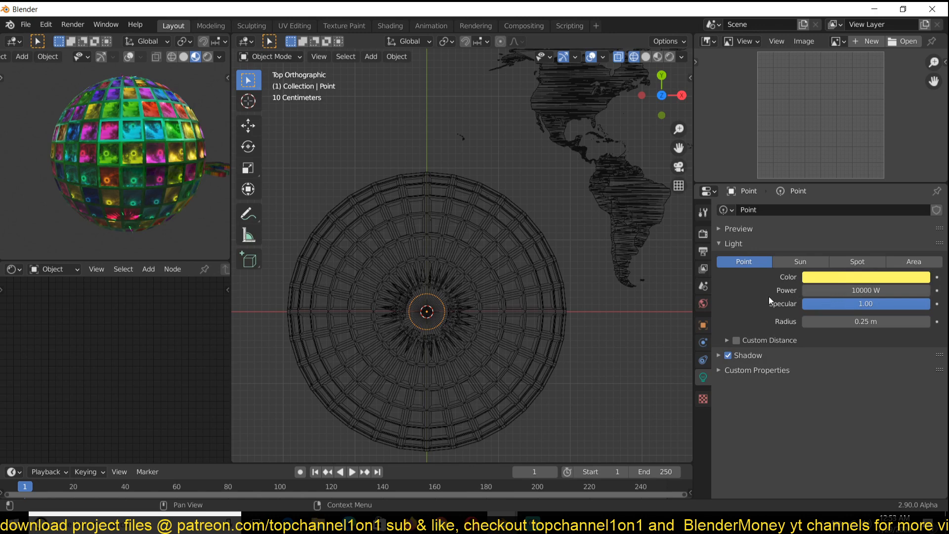
Set the point light's radius to 0.75 m and its specular to 10.00.
{"action": "middle_click_drag", "start_coordinate": [119, 144], "coordinate": [105, 206]}
{"action": "scroll", "coordinate": [106, 171], "scroll_direction": "down", "scroll_amount": 3}
{"action": "scroll", "coordinate": [117, 200], "scroll_direction": "up", "scroll_amount": 5}
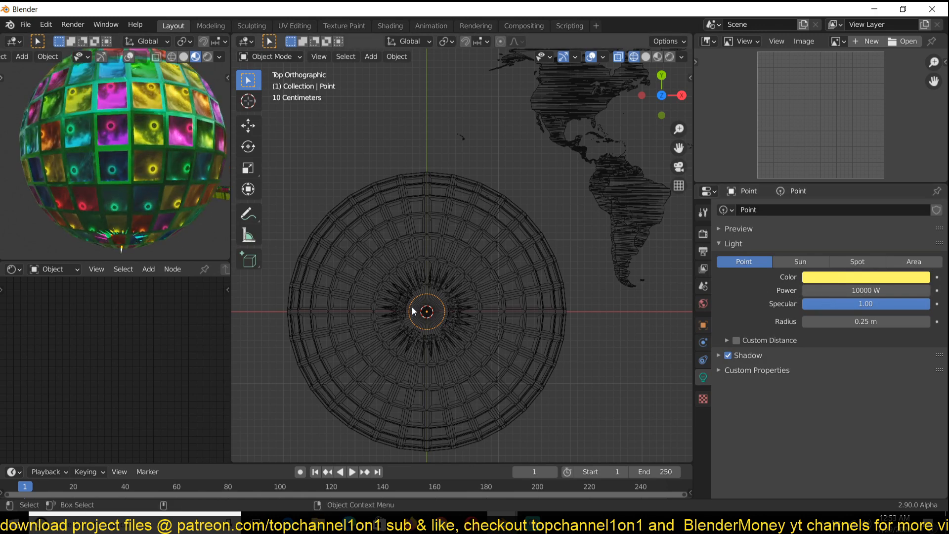
{"action": "key", "text": "g"}
{"action": "right_click", "coordinate": [524, 330]}
{"action": "left_click_drag", "start_coordinate": [851, 322], "coordinate": [876, 321]}
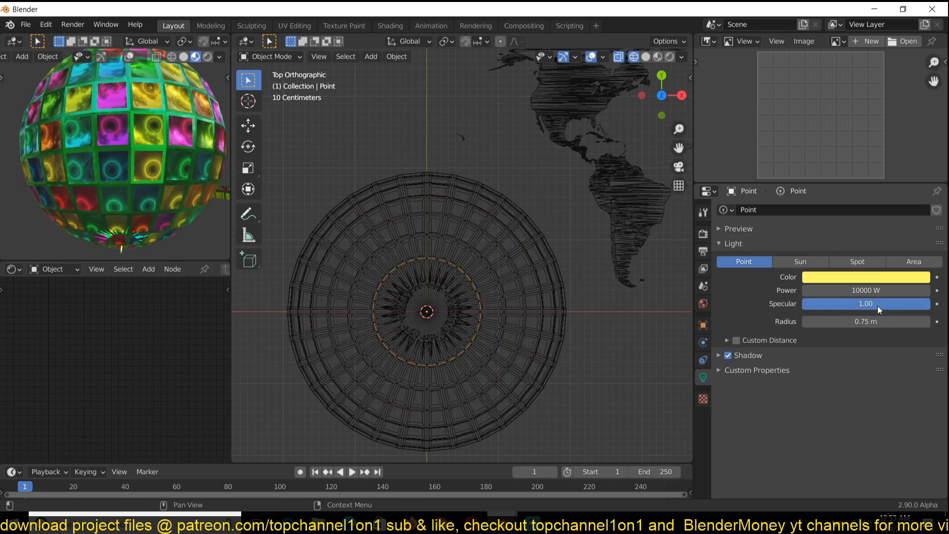
{"action": "left_click", "coordinate": [876, 305]}
{"action": "key", "text": "Return"}
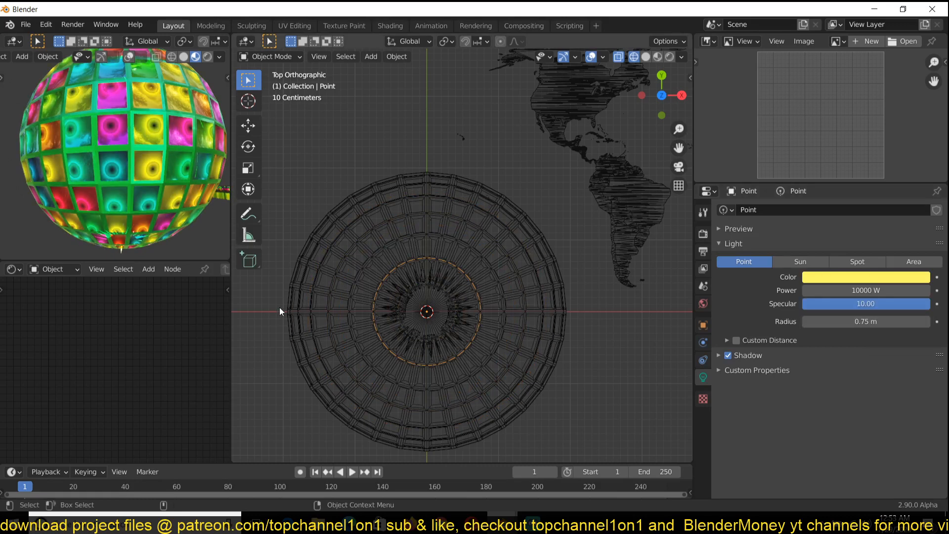
{"action": "scroll", "coordinate": [146, 188], "scroll_direction": "down", "scroll_amount": 4}
{"action": "scroll", "coordinate": [61, 203], "scroll_direction": "up", "scroll_amount": 5}
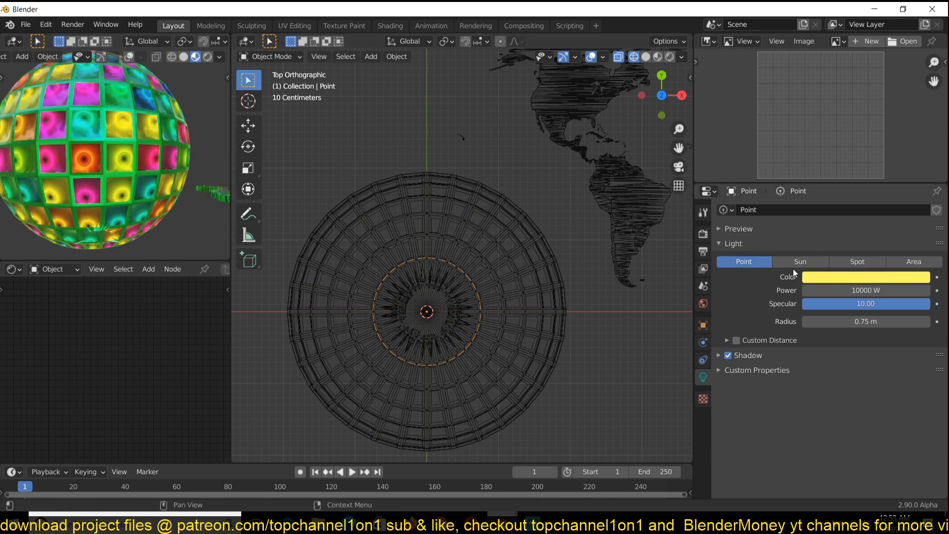
Set the point light's specular to 6.78 and radius to 0.57 m, and change its colour to yellow-green.
{"action": "left_click_drag", "start_coordinate": [896, 303], "coordinate": [850, 322]}
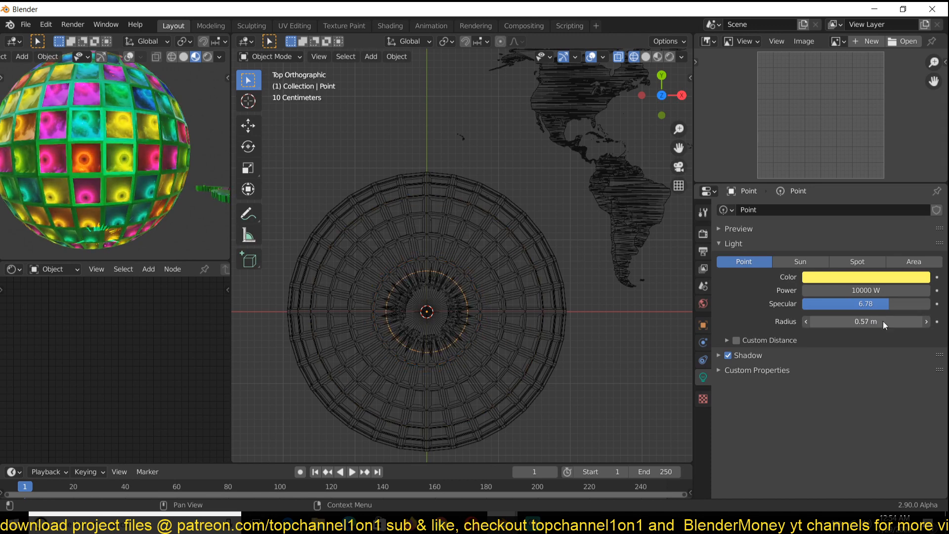
{"action": "left_click", "coordinate": [881, 278]}
{"action": "left_click", "coordinate": [889, 164]}
{"action": "mouse_move", "coordinate": [890, 163]}
{"action": "left_mouse_down"}
{"action": "mouse_move", "coordinate": [828, 182]}
{"action": "mouse_move", "coordinate": [857, 152]}
{"action": "mouse_move", "coordinate": [824, 176]}
{"action": "mouse_move", "coordinate": [820, 158]}
{"action": "mouse_move", "coordinate": [877, 118]}
{"action": "mouse_move", "coordinate": [829, 170]}
{"action": "left_mouse_up"}
{"action": "middle_click_drag", "start_coordinate": [62, 340], "coordinate": [76, 340]}
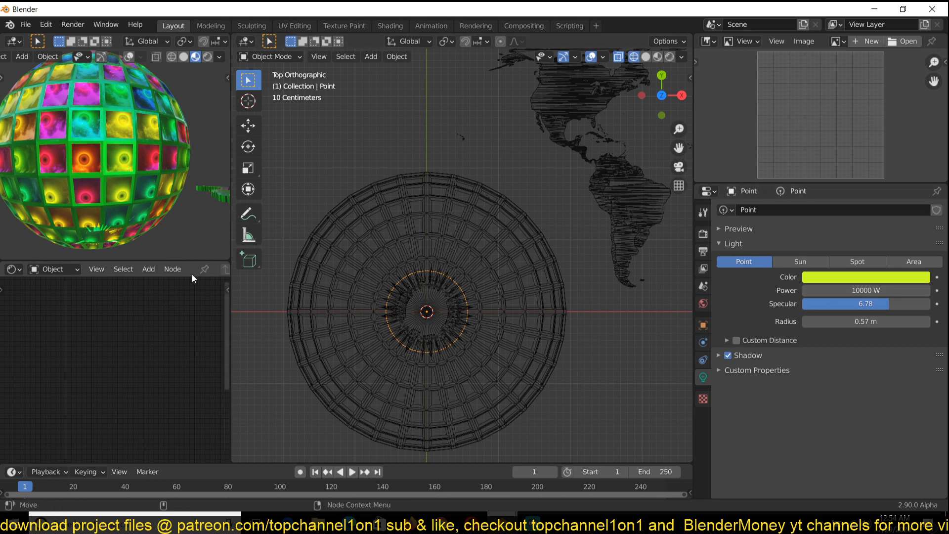
{"action": "scroll", "coordinate": [192, 274], "scroll_direction": "down", "scroll_amount": 3}
{"action": "scroll", "coordinate": [192, 274], "scroll_direction": "up", "scroll_amount": 3}
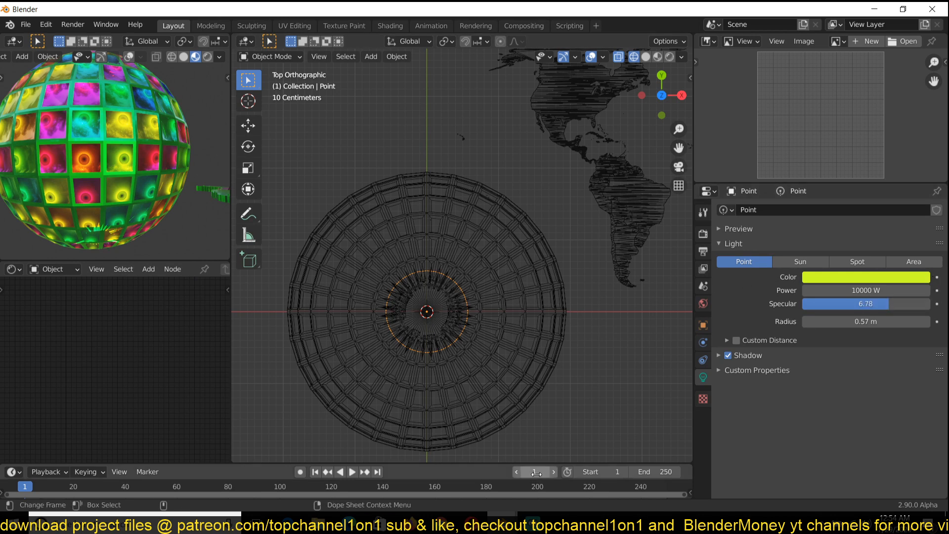
Keyframe the light's yellow-green colour at frame 1, and with auto keying enabled, set it to blue at frame 64.
{"action": "left_click_drag", "start_coordinate": [541, 463], "coordinate": [543, 374]}
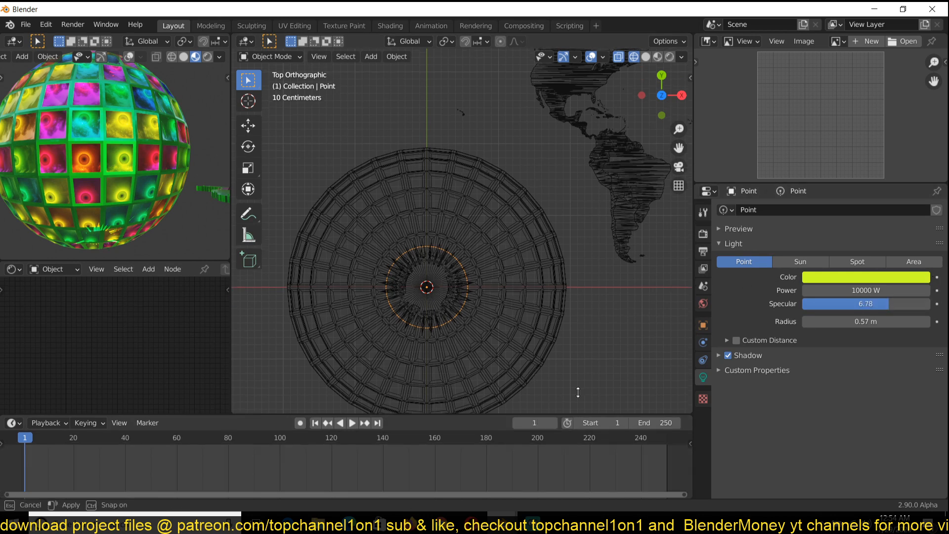
{"action": "left_click", "coordinate": [937, 278]}
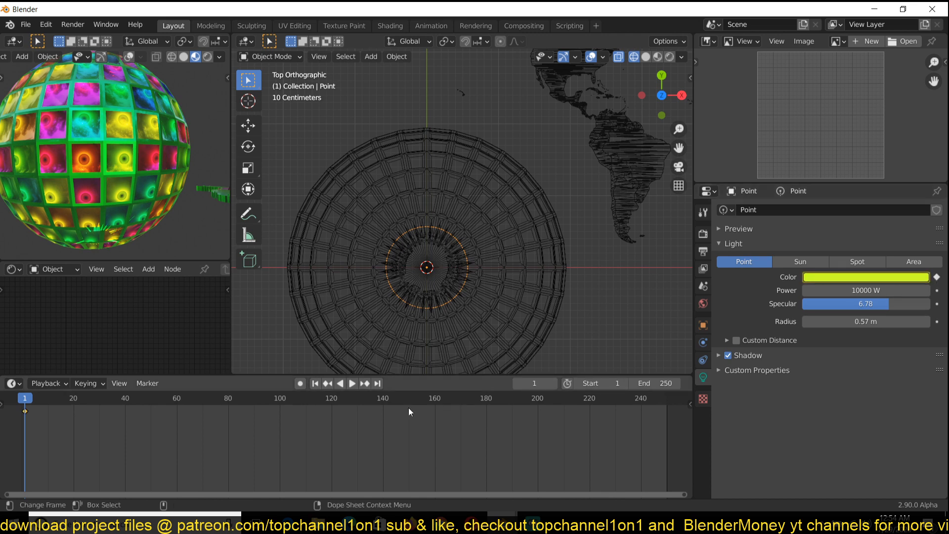
{"action": "left_click", "coordinate": [188, 421]}
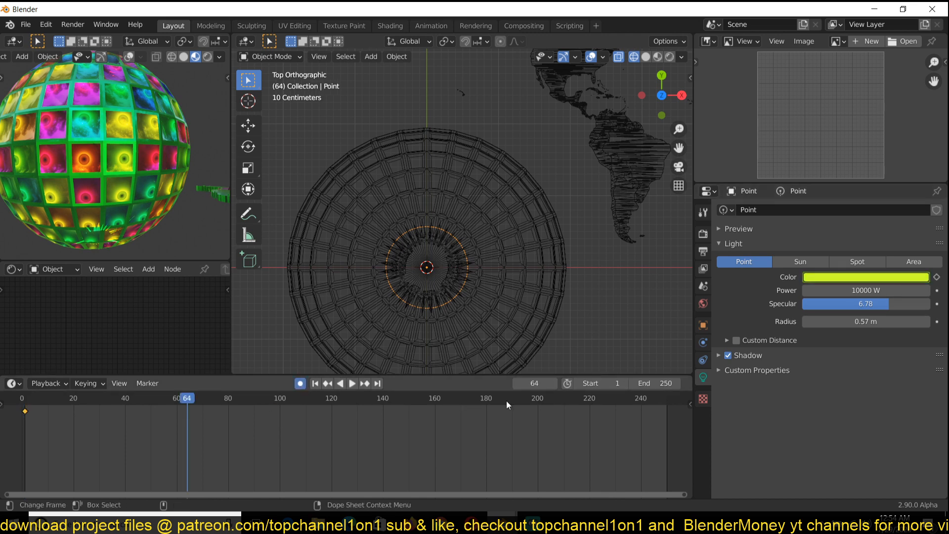
{"action": "left_click", "coordinate": [901, 276]}
{"action": "left_click", "coordinate": [904, 135]}
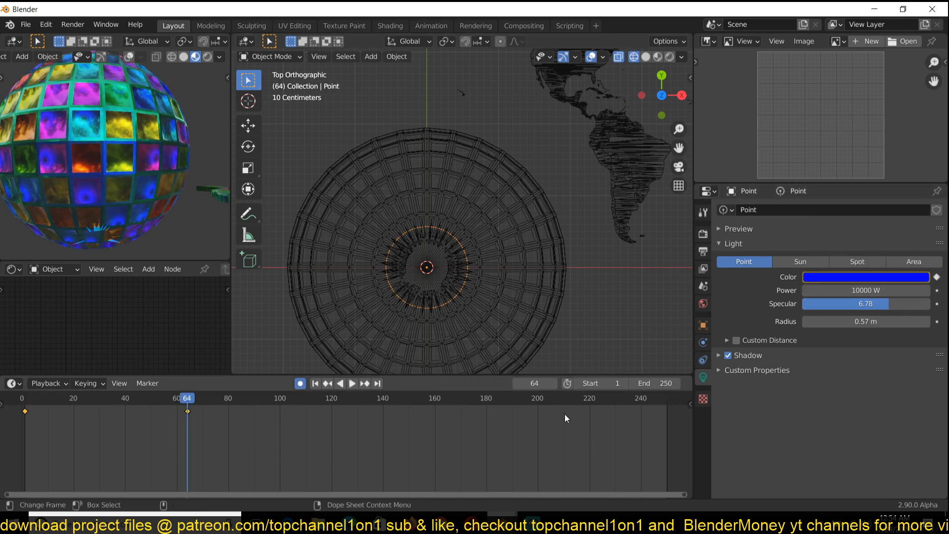
Keyframe the light's colour as yellow at frame 194 and purple at frame 249.
{"action": "left_click", "coordinate": [523, 402]}
{"action": "left_click", "coordinate": [842, 277]}
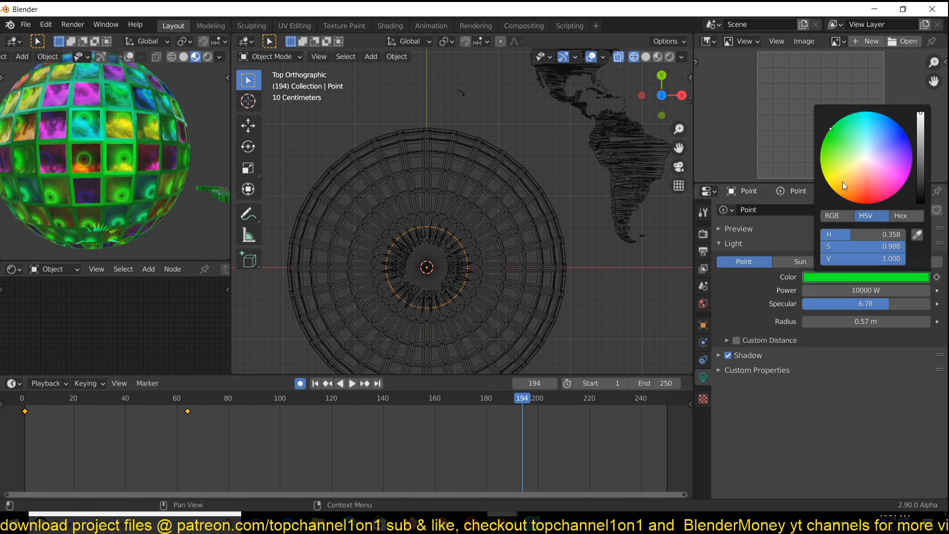
{"action": "left_click", "coordinate": [842, 179]}
{"action": "left_click", "coordinate": [664, 421]}
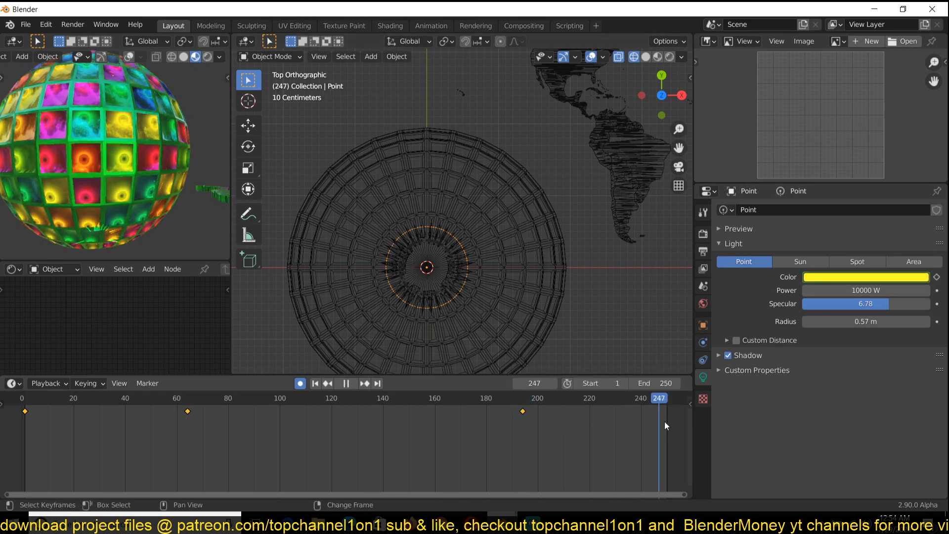
{"action": "left_click", "coordinate": [861, 278]}
{"action": "left_click", "coordinate": [880, 138]}
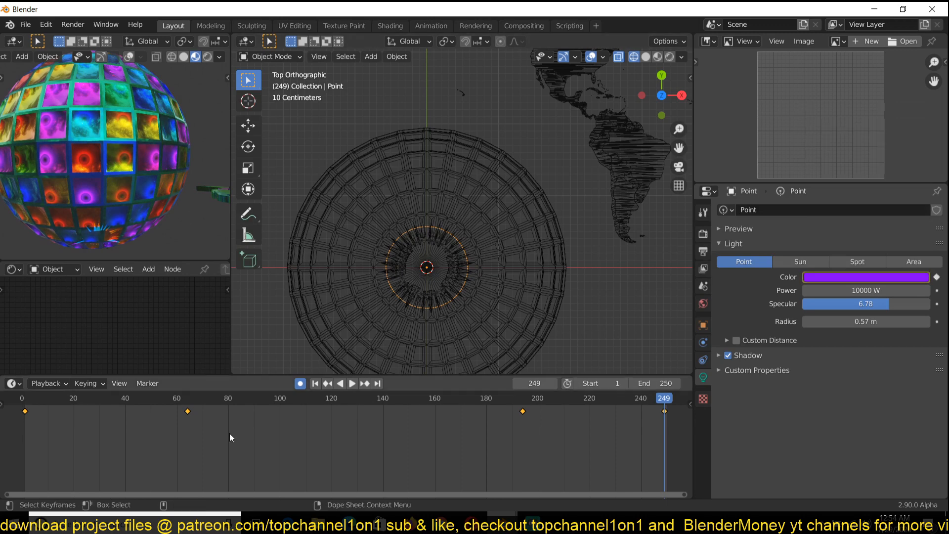
{"action": "key", "text": "space"}
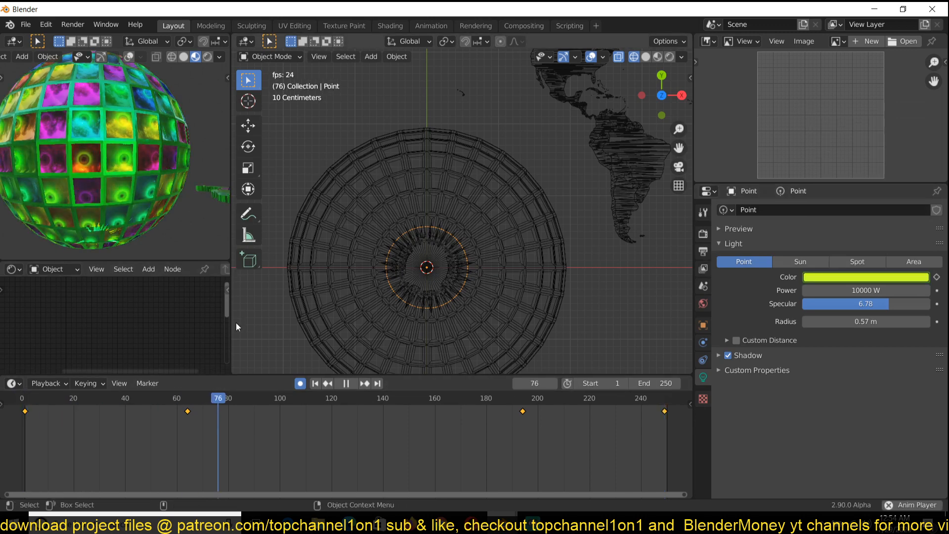
{"action": "key", "text": "space"}
Scale the light's colour keyframes about frame 0 to end near frame 81, and place a duplicate set after them.
{"action": "right_click", "coordinate": [22, 429], "text": "shift"}
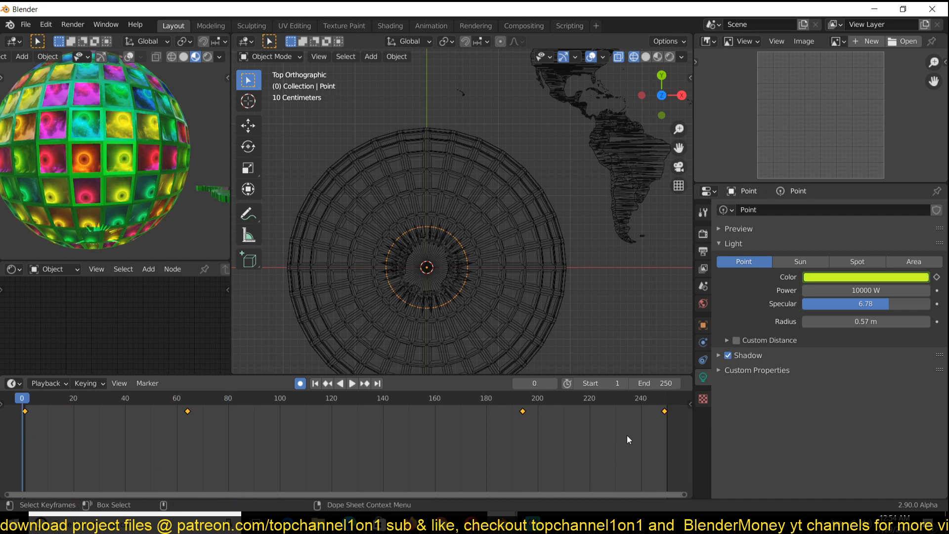
{"action": "key", "text": "s"}
{"action": "left_click", "coordinate": [220, 439]}
{"action": "key", "text": "shift+d"}
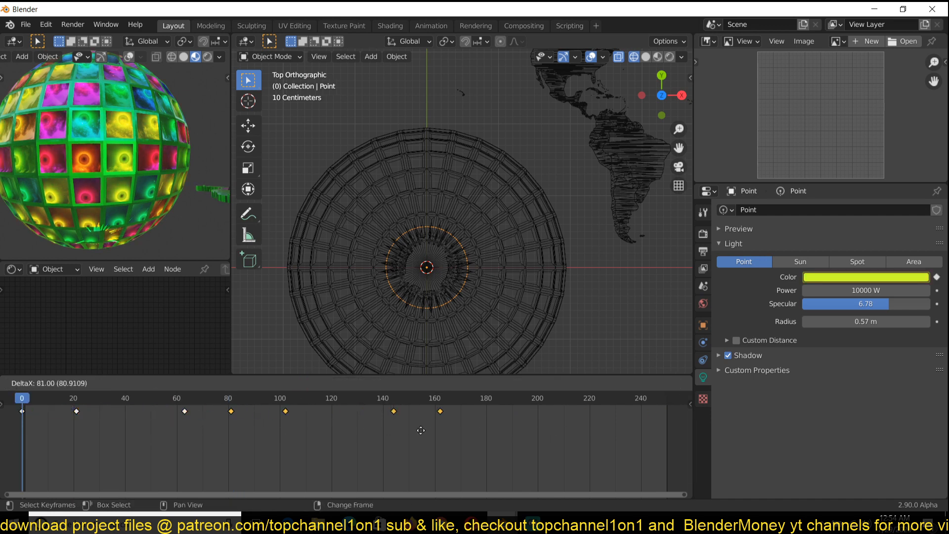
{"action": "left_click", "coordinate": [510, 434]}
Compress all colour keyframes to end near frame 61 and place a duplicate set starting at about frame 65.
{"action": "key", "text": "s"}
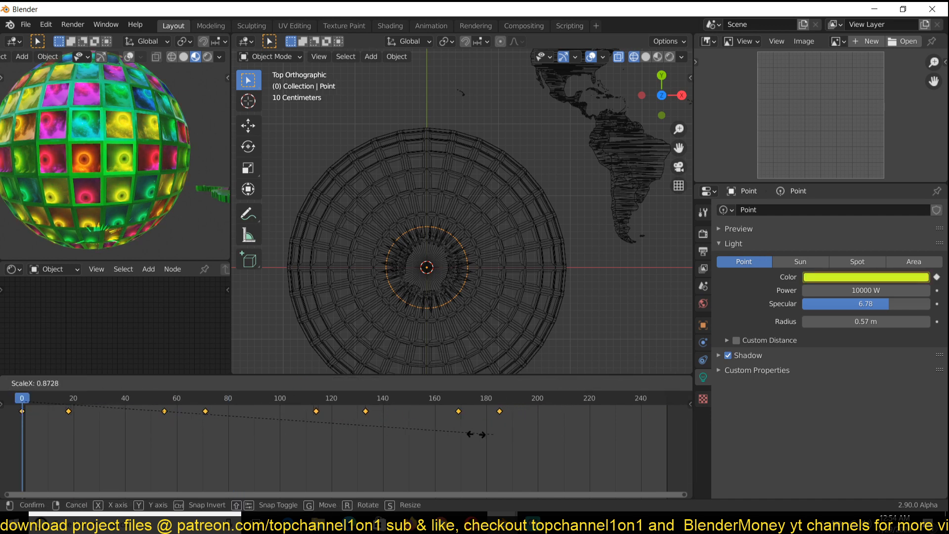
{"action": "left_click", "coordinate": [176, 434]}
{"action": "key", "text": "shift+d"}
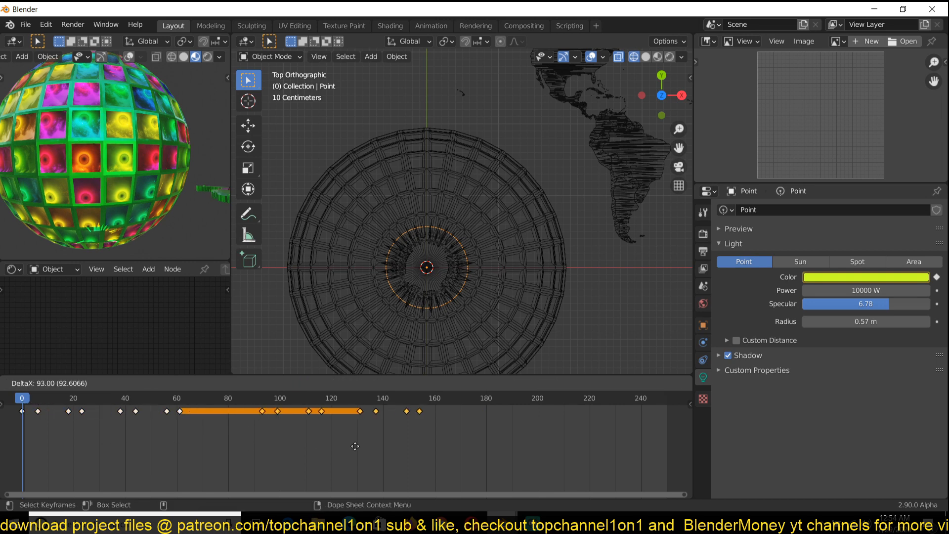
{"action": "left_click", "coordinate": [272, 451]}
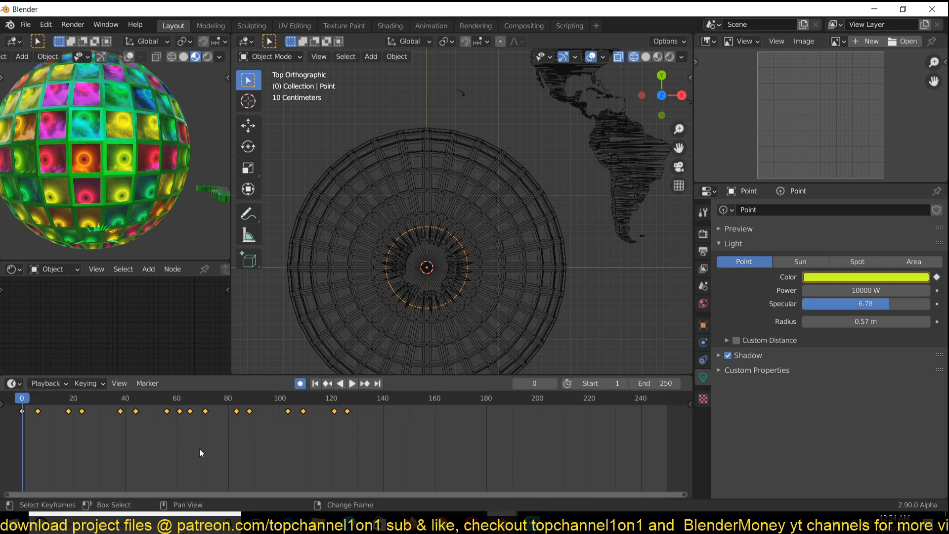
Duplicate the colour keyframes from about frame 129 onward and scale the whole set to end at about frame 248.
{"action": "key", "text": "shift+d"}
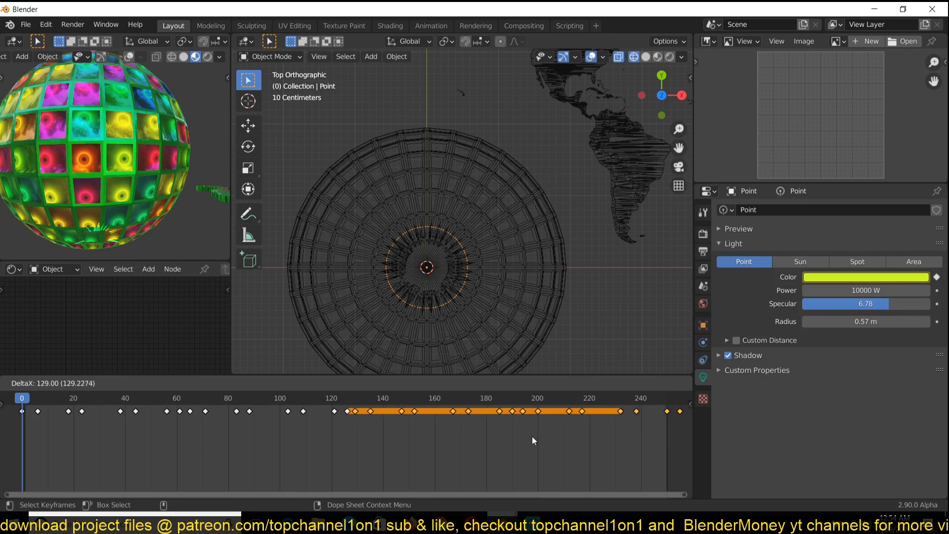
{"action": "left_click", "coordinate": [533, 440]}
{"action": "key", "text": "a"}
{"action": "key", "text": "s"}
{"action": "left_click", "coordinate": [588, 440]}
{"action": "key", "text": "space"}
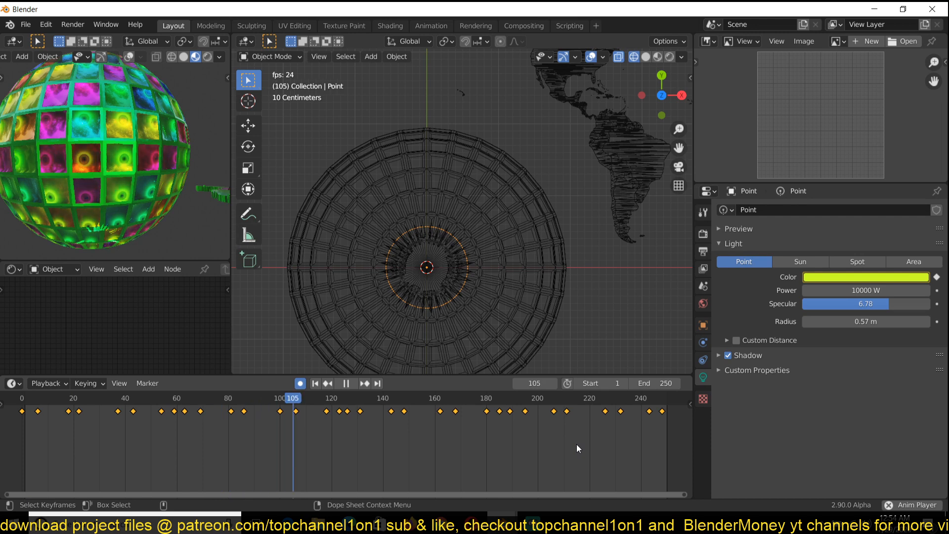
{"action": "key", "text": "Escape"}
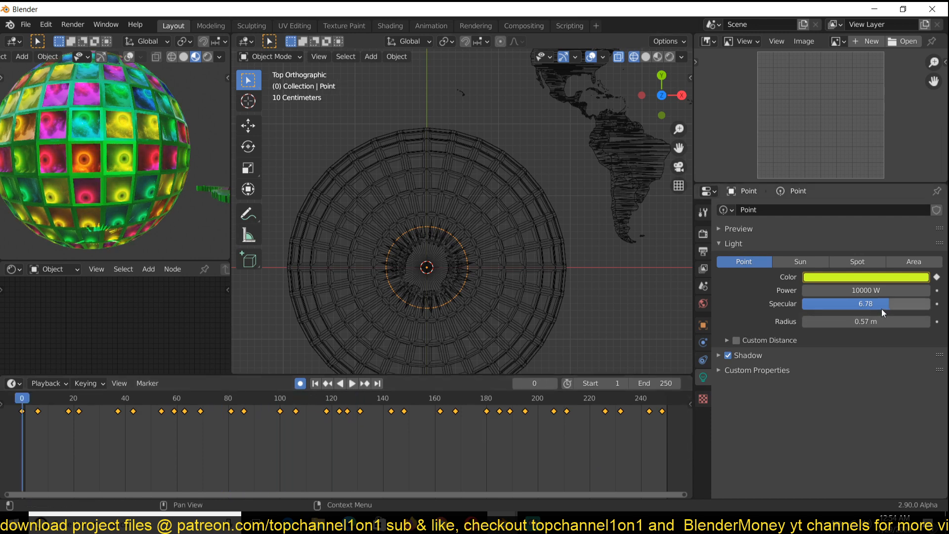
Set the point light's specular to 10.00 and its radius to 0.94 m.
{"action": "mouse_move", "coordinate": [914, 303]}
{"action": "left_mouse_down"}
{"action": "mouse_move", "coordinate": [816, 303]}
{"action": "mouse_move", "coordinate": [929, 304]}
{"action": "left_mouse_up"}
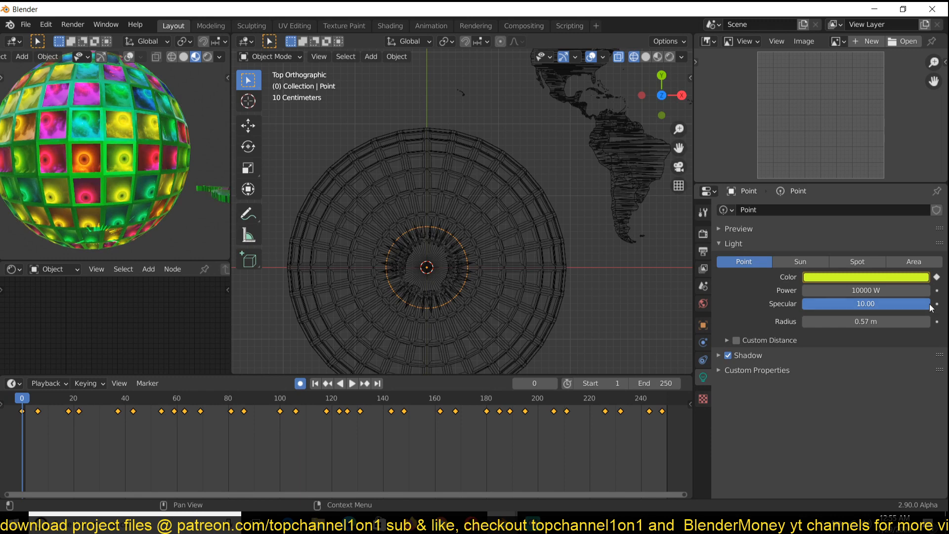
{"action": "mouse_move", "coordinate": [865, 322]}
{"action": "left_mouse_down"}
{"action": "mouse_move", "coordinate": [830, 321]}
{"action": "mouse_move", "coordinate": [877, 322]}
{"action": "left_mouse_up"}
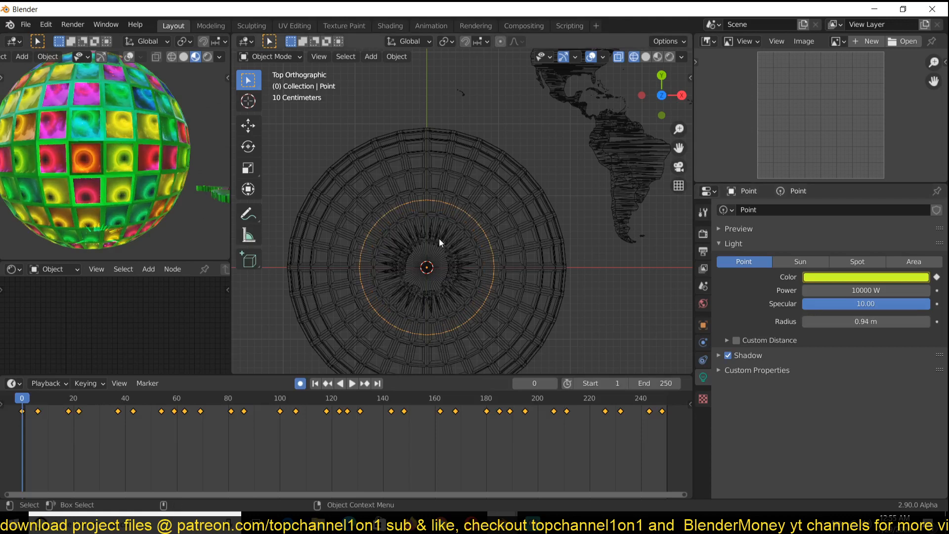
{"action": "key", "text": "g"}
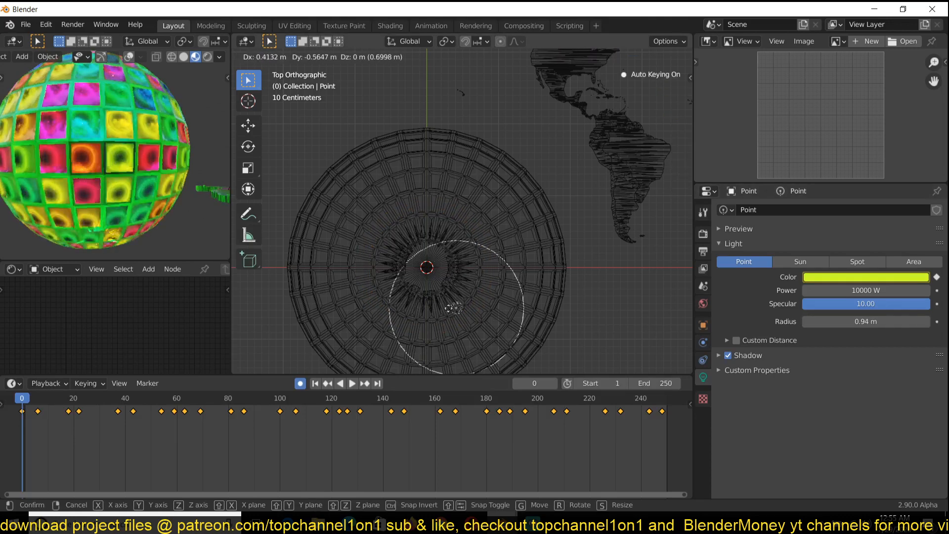
{"action": "right_click", "coordinate": [467, 239]}
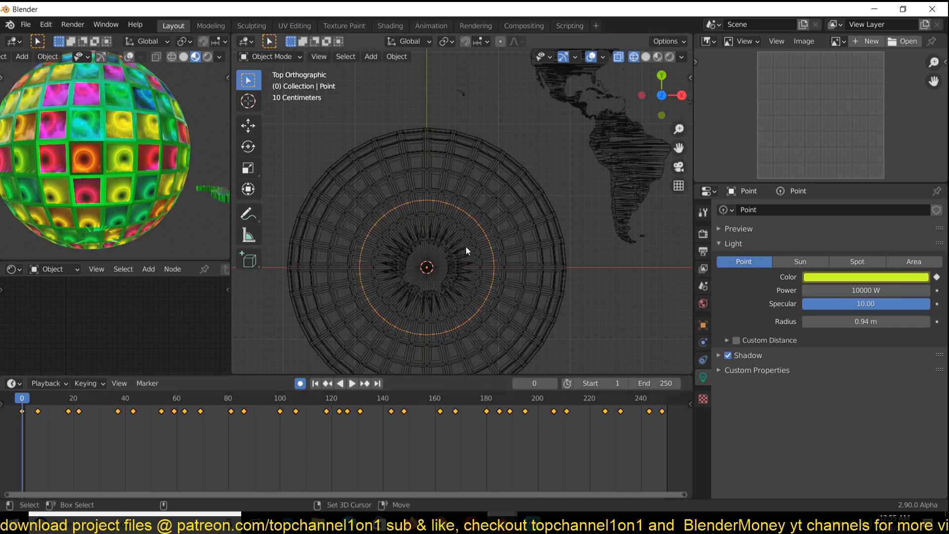
Add a plain axes empty at the sphere's centre and scale it up to about 2.93.
{"action": "key", "text": "shift+a"}
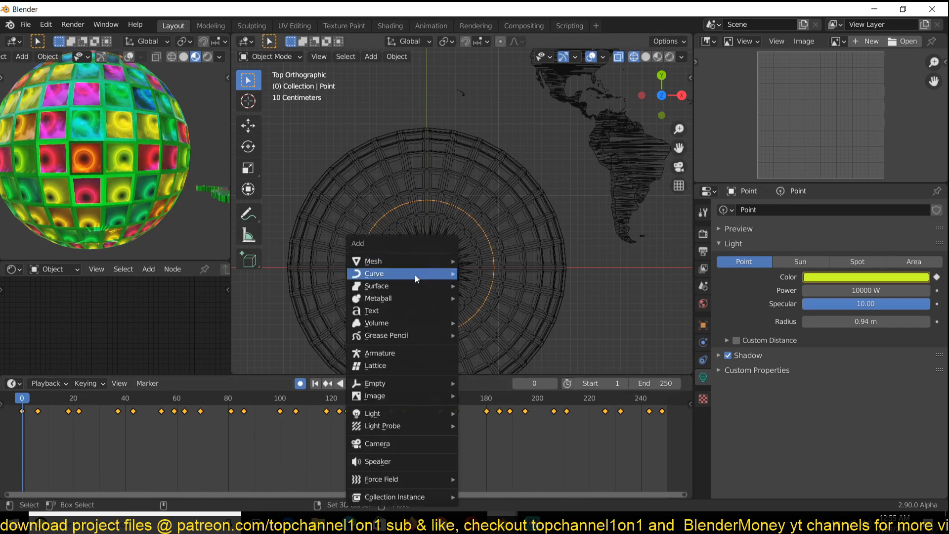
{"action": "mouse_move", "coordinate": [404, 386]}
{"action": "left_click", "coordinate": [495, 384]}
{"action": "key", "text": "s"}
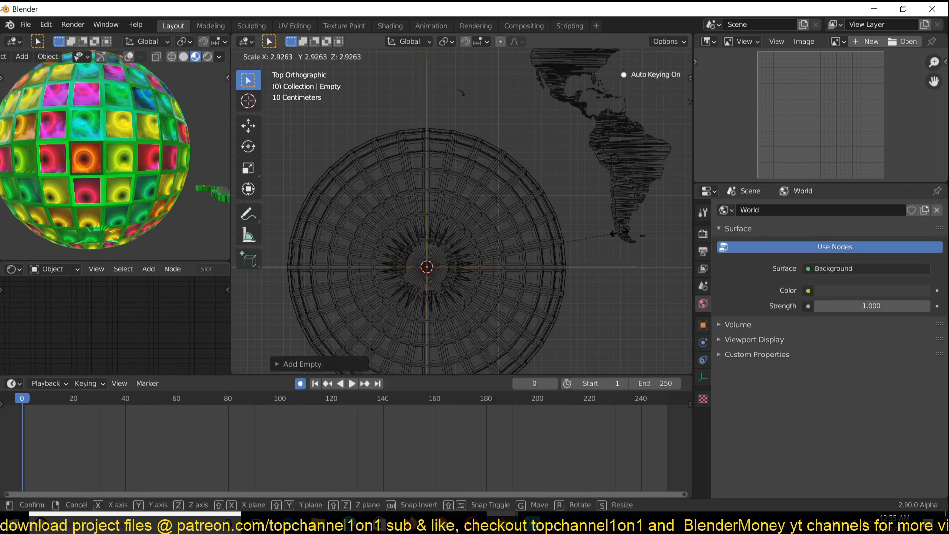
{"action": "left_click", "coordinate": [451, 212]}
Parent the point light to the empty using the Object option.
{"action": "left_click", "coordinate": [463, 210]}
{"action": "left_click", "coordinate": [464, 210]}
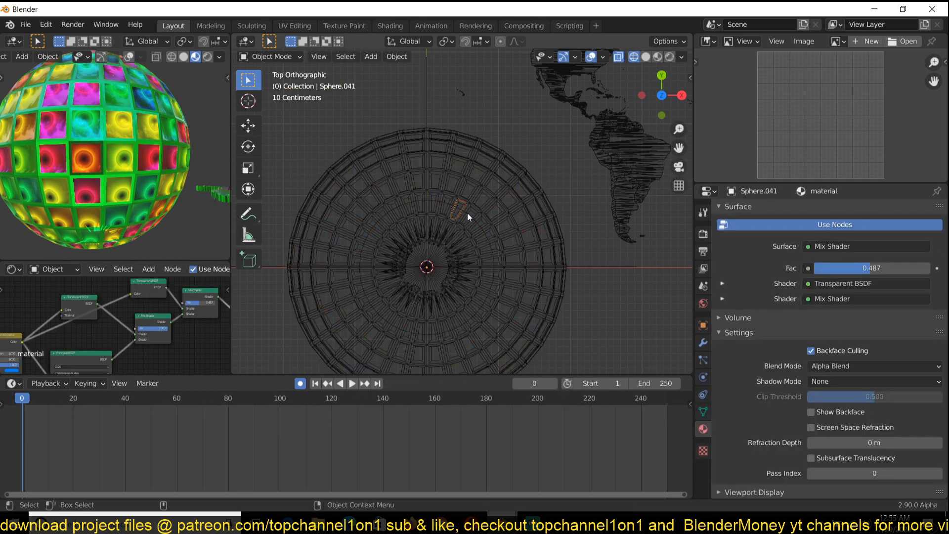
{"action": "left_click", "coordinate": [467, 215]}
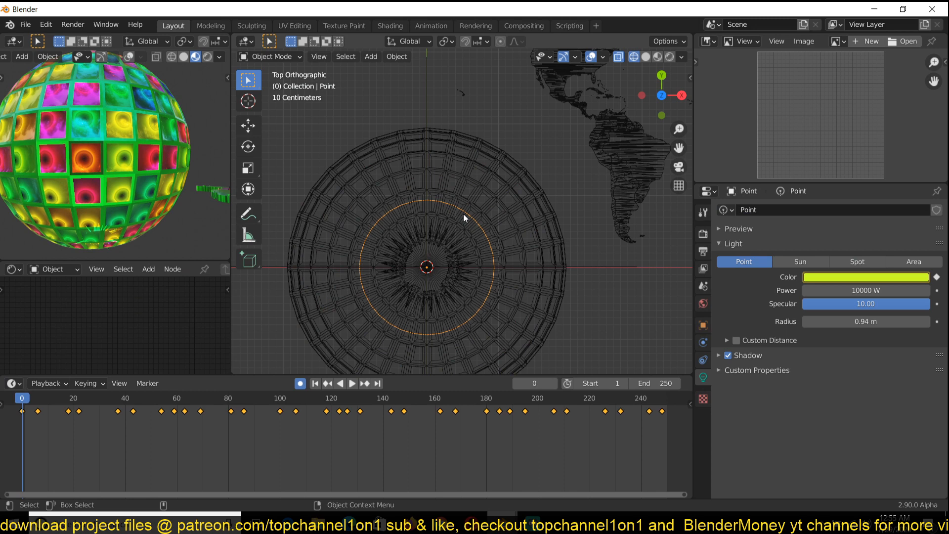
{"action": "left_click", "coordinate": [427, 119]}
{"action": "key", "text": "ctrl+p"}
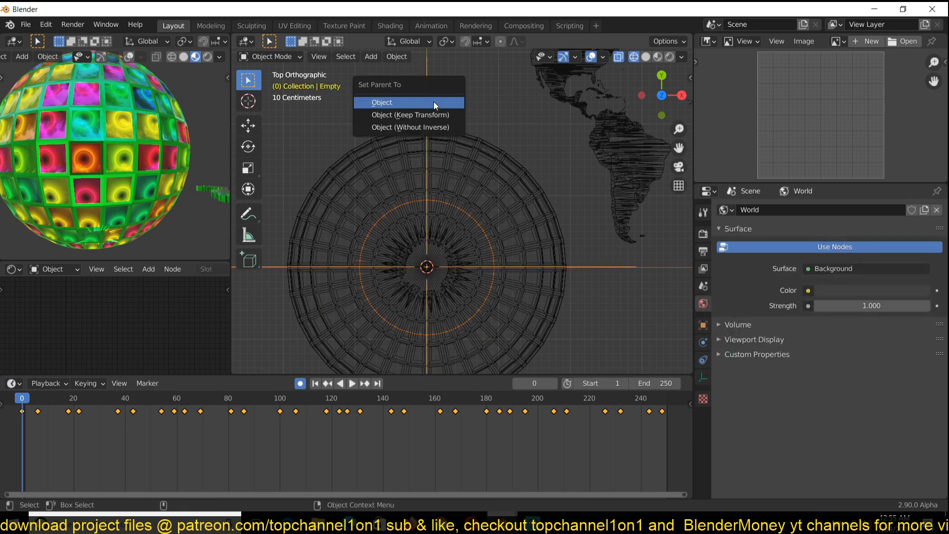
{"action": "left_click", "coordinate": [433, 102]}
Move the point light off the sphere's centre toward the positive X side and select the empty.
{"action": "left_click", "coordinate": [473, 219]}
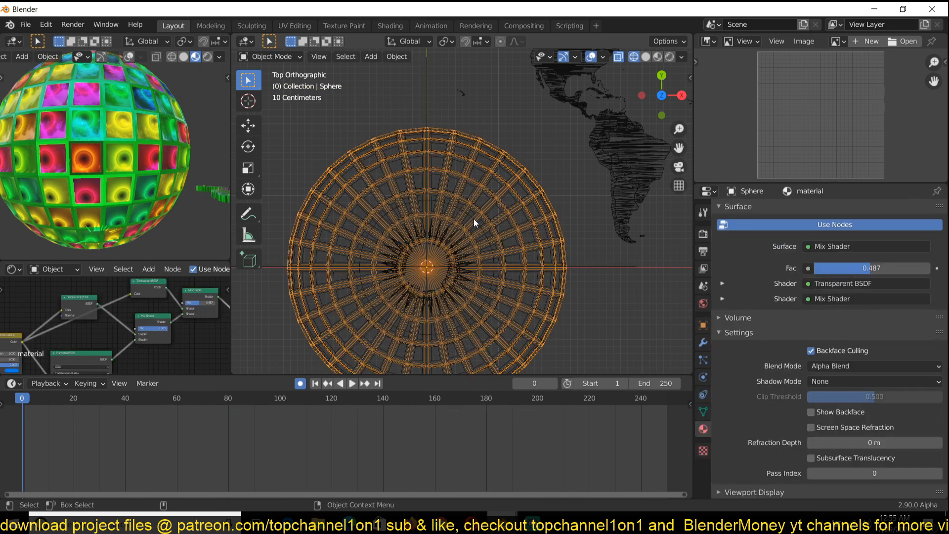
{"action": "left_click", "coordinate": [474, 218]}
{"action": "left_click", "coordinate": [468, 217]}
{"action": "left_click", "coordinate": [468, 216]}
{"action": "left_click", "coordinate": [470, 218]}
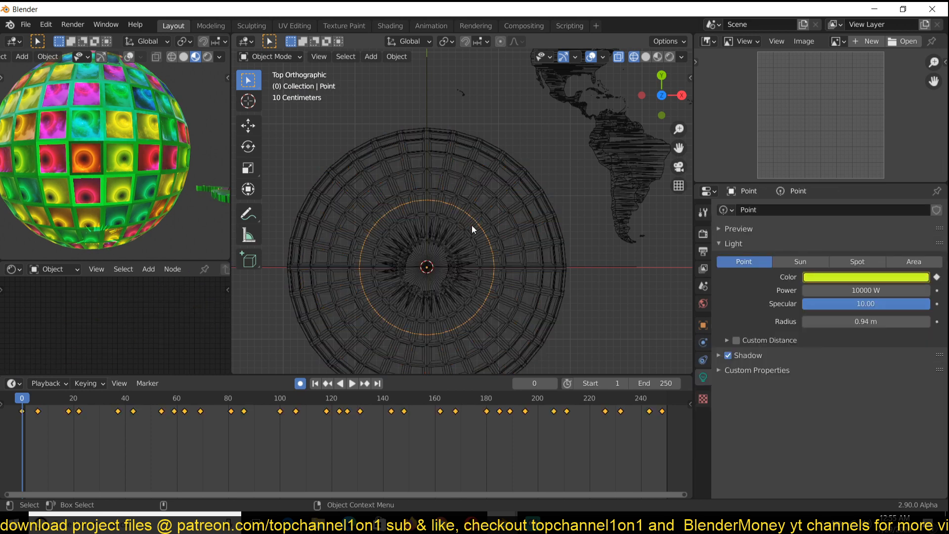
{"action": "key", "text": "g"}
{"action": "left_click", "coordinate": [543, 214]}
{"action": "left_click", "coordinate": [426, 267]}
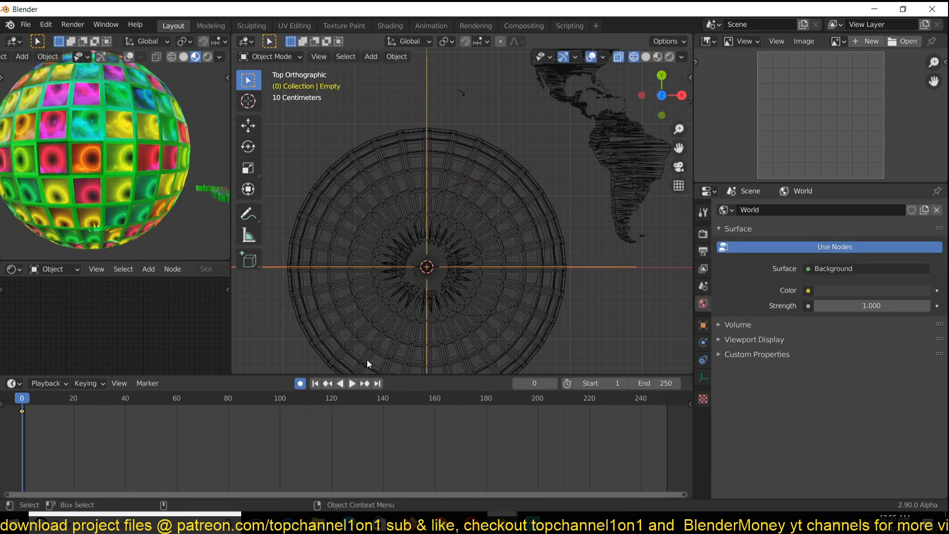
Keyframe the empty's rotation by rotating it at frames 251, 100 and 176, using free trackball rotation at frames 100 and 176.
{"action": "left_click", "coordinate": [668, 428]}
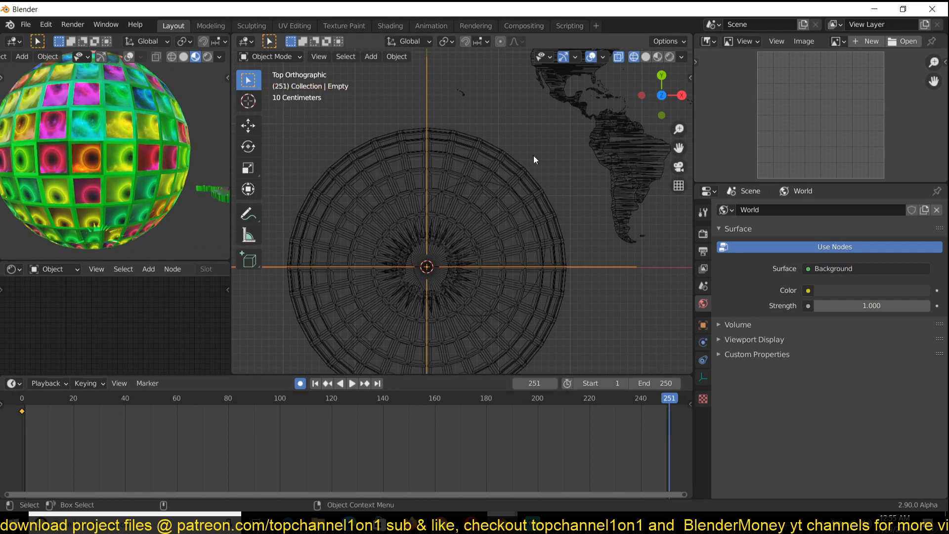
{"action": "key", "text": "r"}
{"action": "left_click", "coordinate": [386, 249]}
{"action": "left_click", "coordinate": [280, 434]}
{"action": "key", "text": "r"}
{"action": "key", "text": "r"}
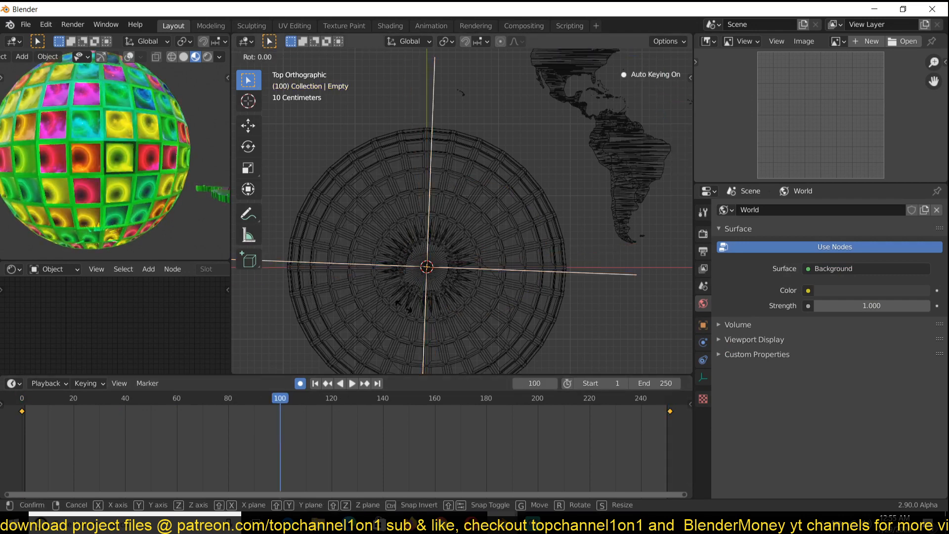
{"action": "left_click", "coordinate": [496, 236]}
{"action": "left_click", "coordinate": [475, 415]}
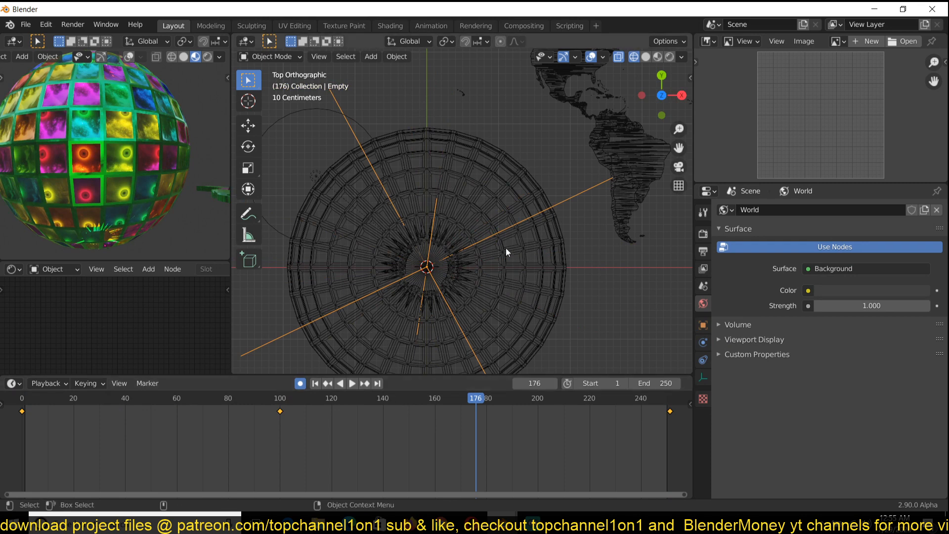
{"action": "key", "text": "r"}
{"action": "key", "text": "r"}
{"action": "left_click", "coordinate": [465, 291]}
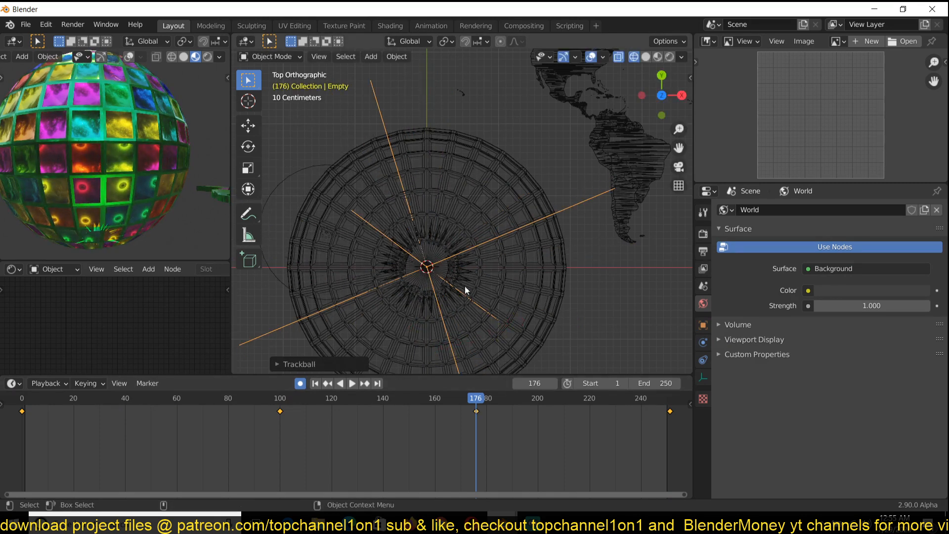
Return to frame 0, select the point light and turn off automatic keyframing.
{"action": "left_click", "coordinate": [17, 426]}
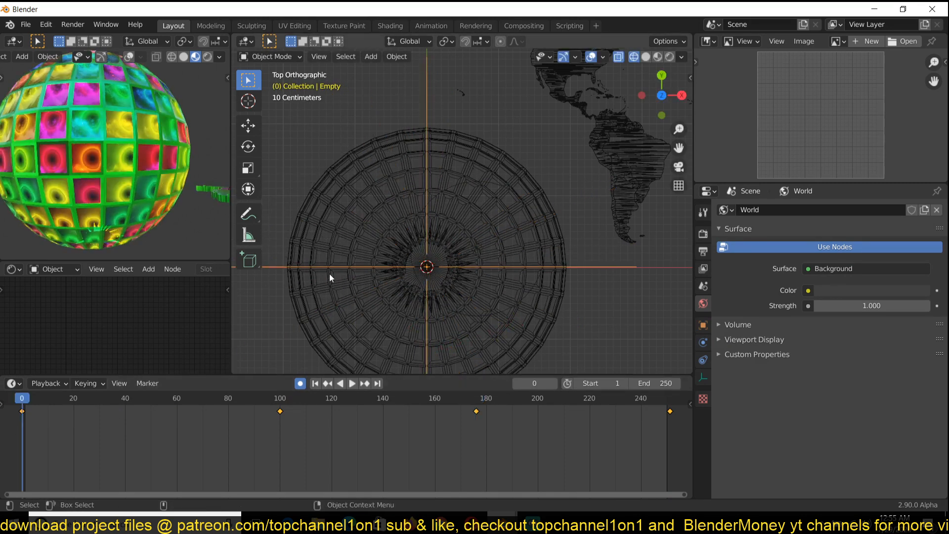
{"action": "left_click", "coordinate": [489, 183]}
{"action": "left_click", "coordinate": [491, 182]}
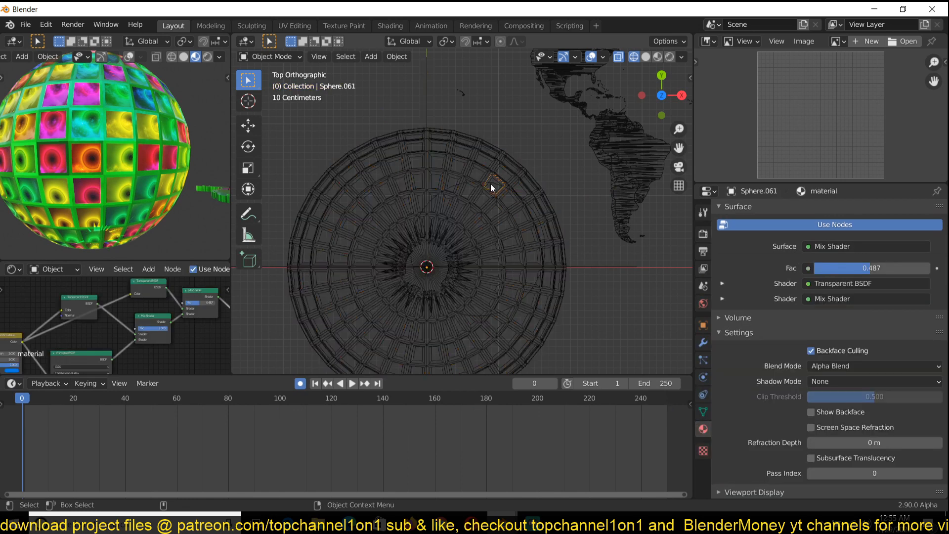
{"action": "left_click", "coordinate": [491, 184]}
{"action": "left_click", "coordinate": [299, 383]}
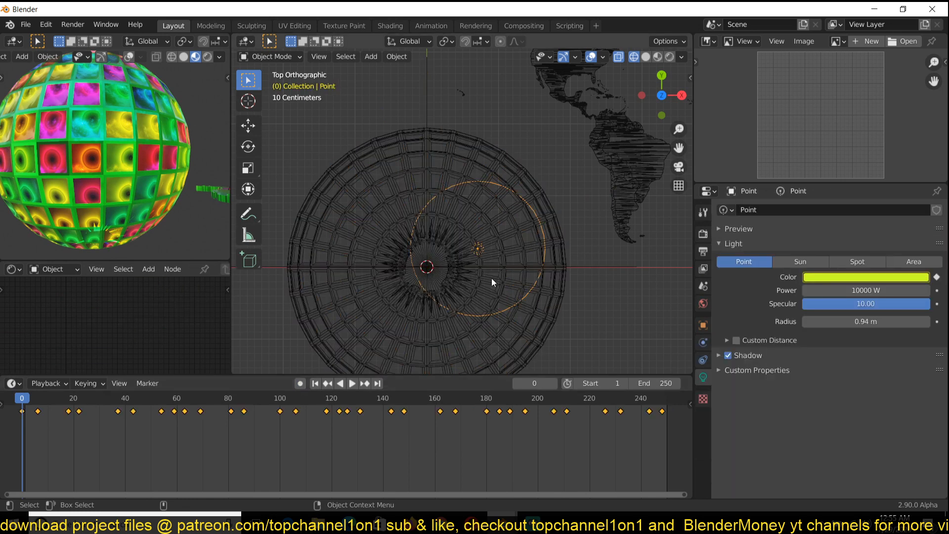
Try to reposition the keyframed point light in the top view at frames 0 and 64, playing the animation after each move.
{"action": "key", "text": "g"}
{"action": "left_click", "coordinate": [500, 245]}
{"action": "key", "text": "space"}
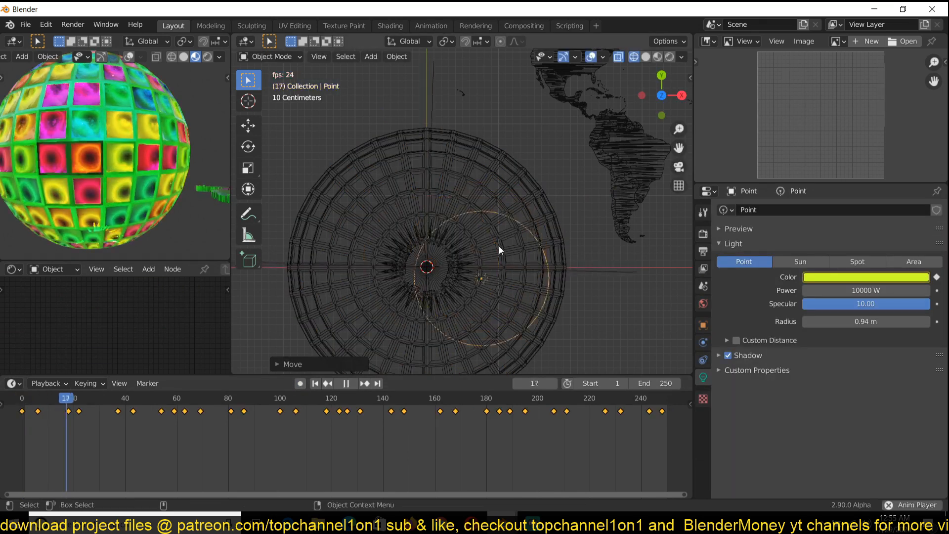
{"action": "key", "text": "space"}
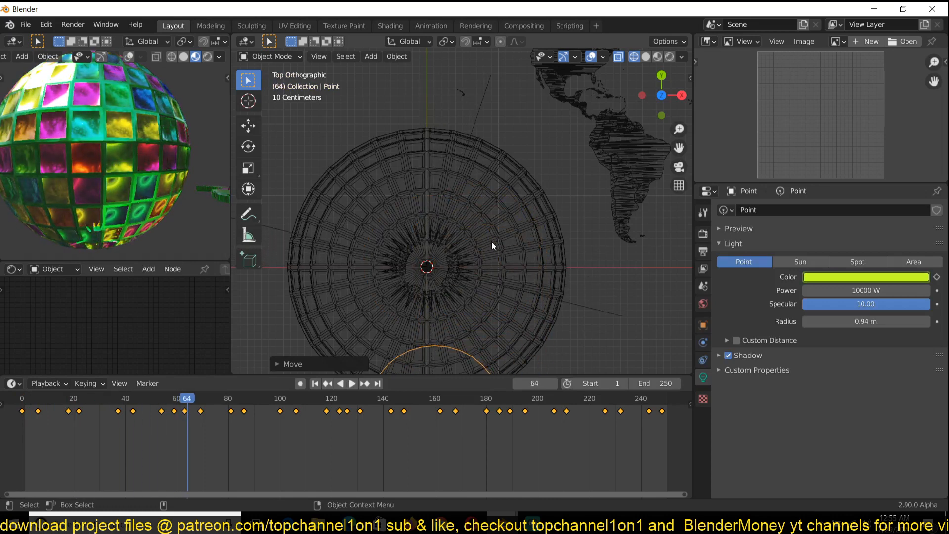
{"action": "scroll", "coordinate": [492, 243], "scroll_direction": "down", "scroll_amount": 2}
{"action": "middle_click_drag", "start_coordinate": [479, 301], "coordinate": [489, 255], "text": "shift"}
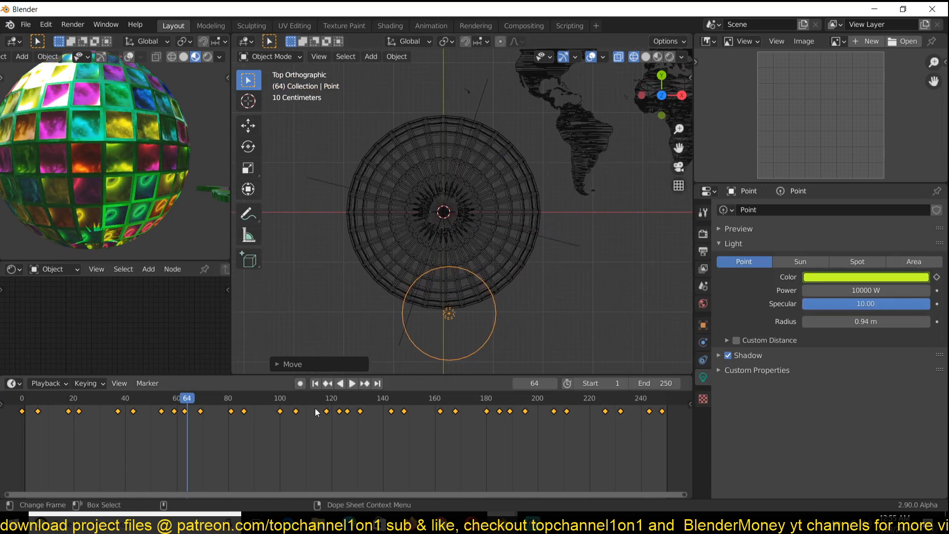
{"action": "key", "text": "g"}
{"action": "left_click", "coordinate": [423, 303]}
{"action": "key", "text": "space"}
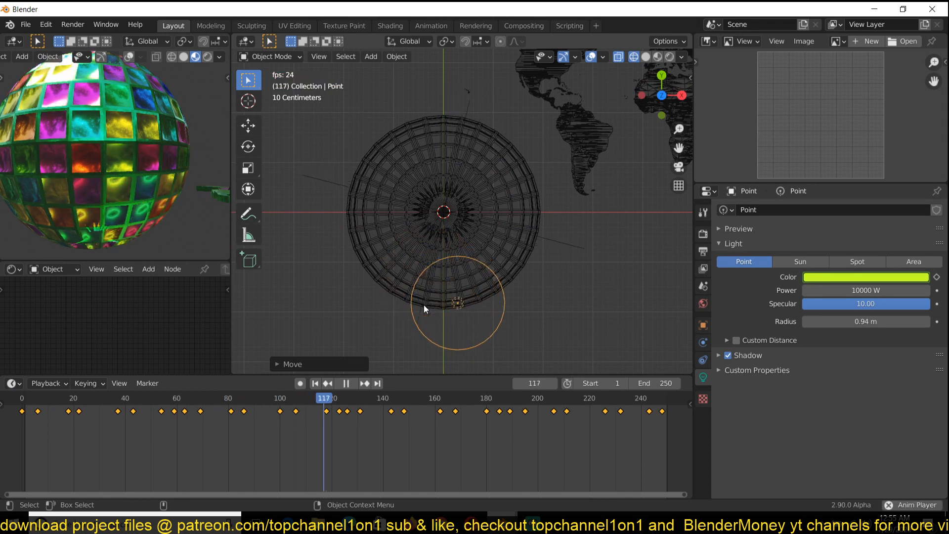
{"action": "key", "text": "space"}
Examine the point light's Y and Z Location curves in the Graph Editor, return to the timeline and play the animation.
{"action": "key", "text": "ctrl+Tab"}
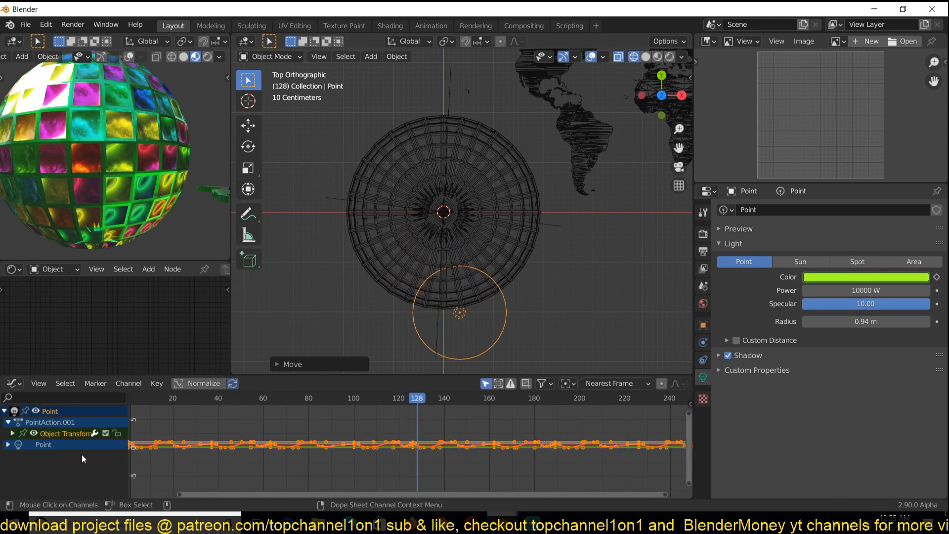
{"action": "left_click", "coordinate": [13, 434]}
{"action": "scroll", "coordinate": [43, 454], "scroll_direction": "down", "scroll_amount": 3}
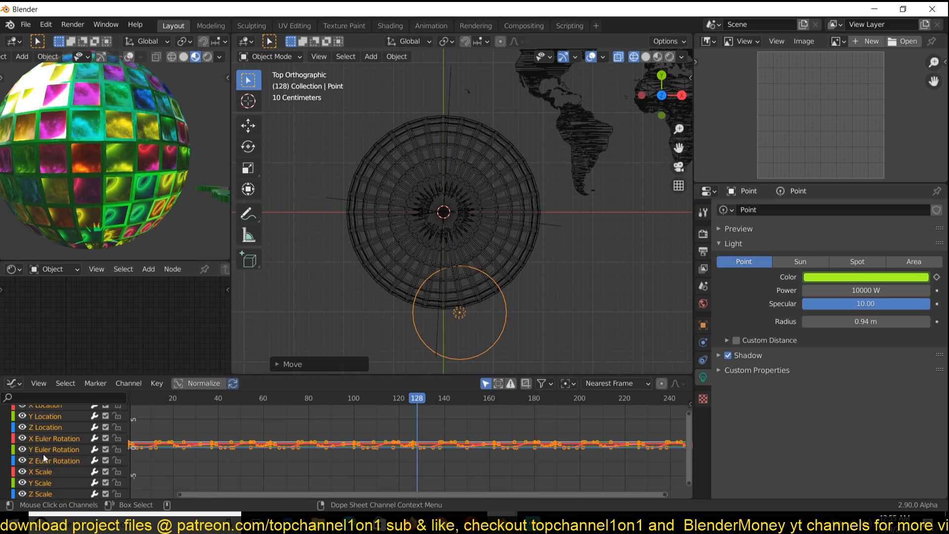
{"action": "left_click", "coordinate": [43, 414]}
{"action": "scroll", "coordinate": [51, 419], "scroll_direction": "up", "scroll_amount": 3}
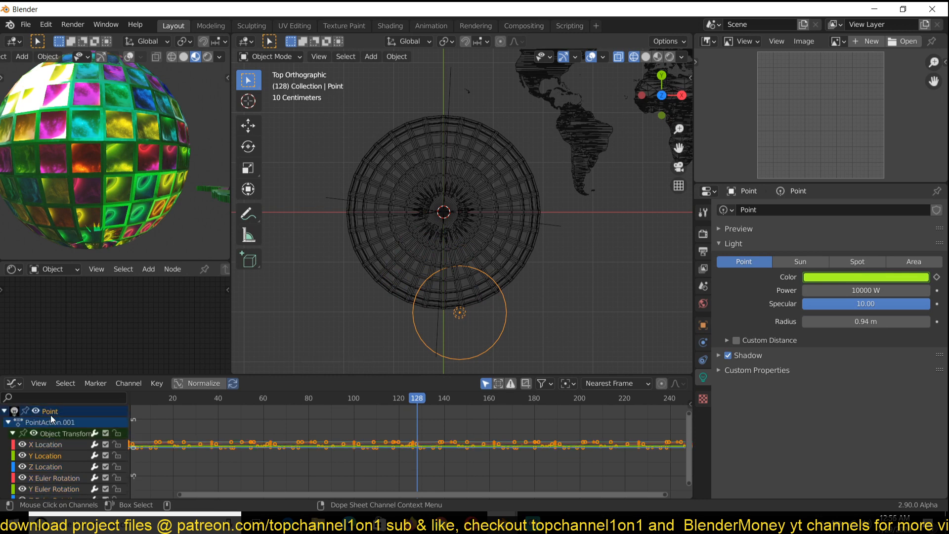
{"action": "left_click", "coordinate": [52, 466]}
{"action": "scroll", "coordinate": [58, 466], "scroll_direction": "down", "scroll_amount": 3}
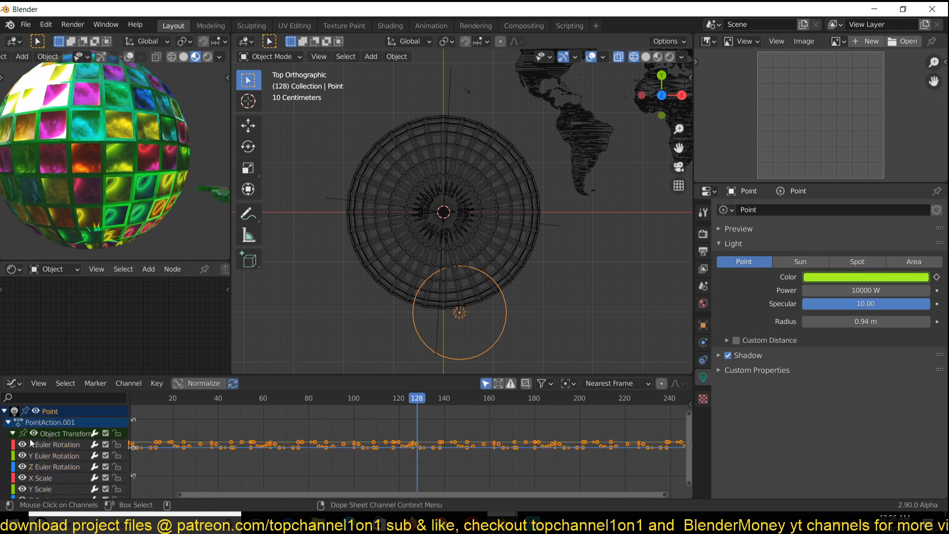
{"action": "key", "text": "ctrl+Tab"}
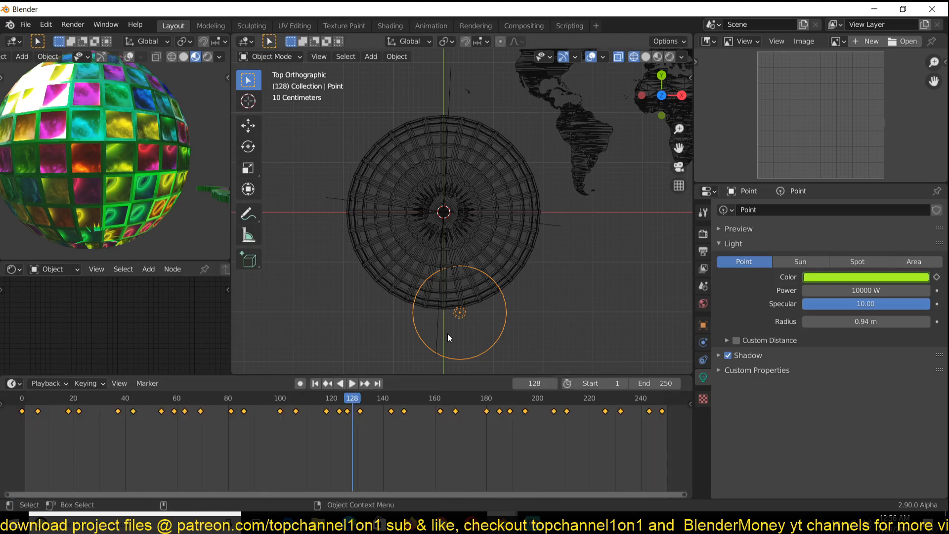
{"action": "key", "text": "space"}
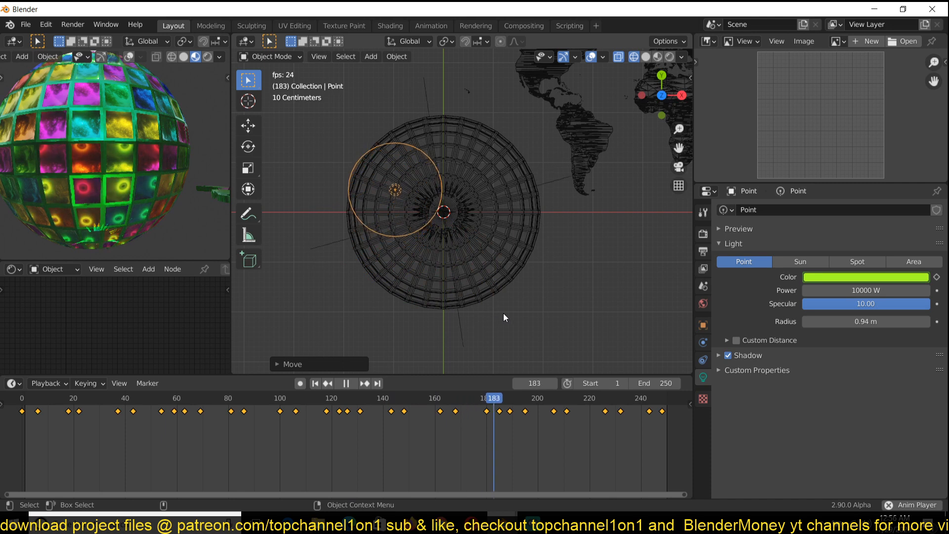
{"action": "key", "text": "space"}
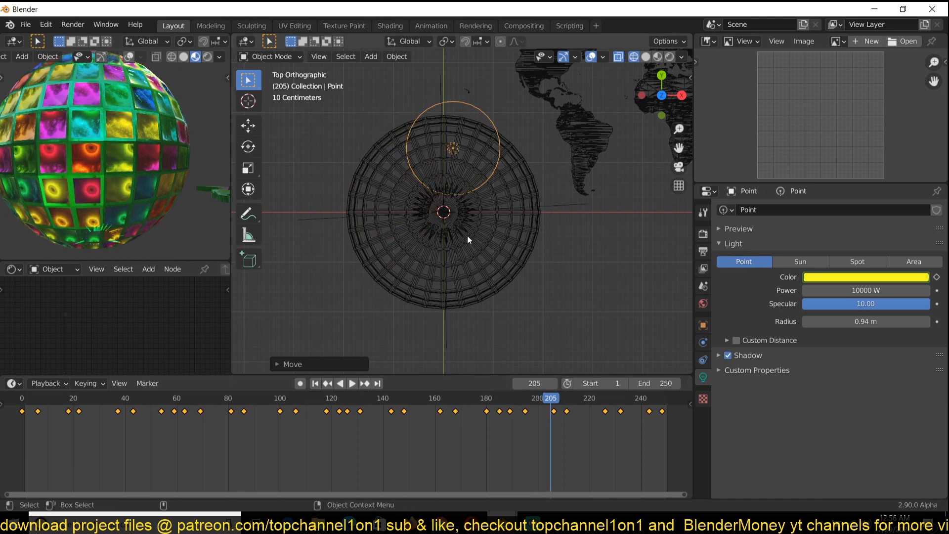
Compress the empty's keyframes to about half their length from frame 0 and place a duplicate set after them.
{"action": "left_click", "coordinate": [567, 205]}
{"action": "left_click", "coordinate": [17, 428]}
{"action": "key", "text": "s"}
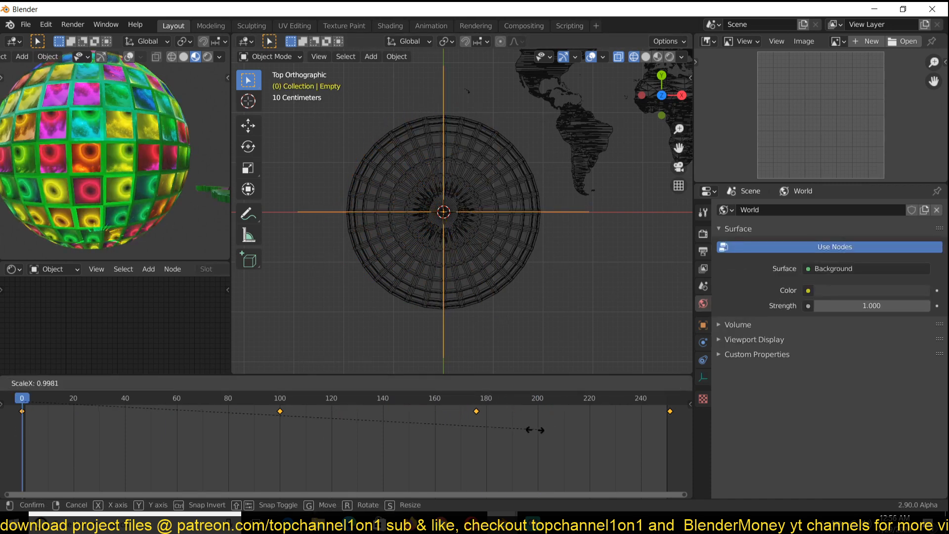
{"action": "left_click", "coordinate": [243, 429]}
{"action": "key", "text": "shift+d"}
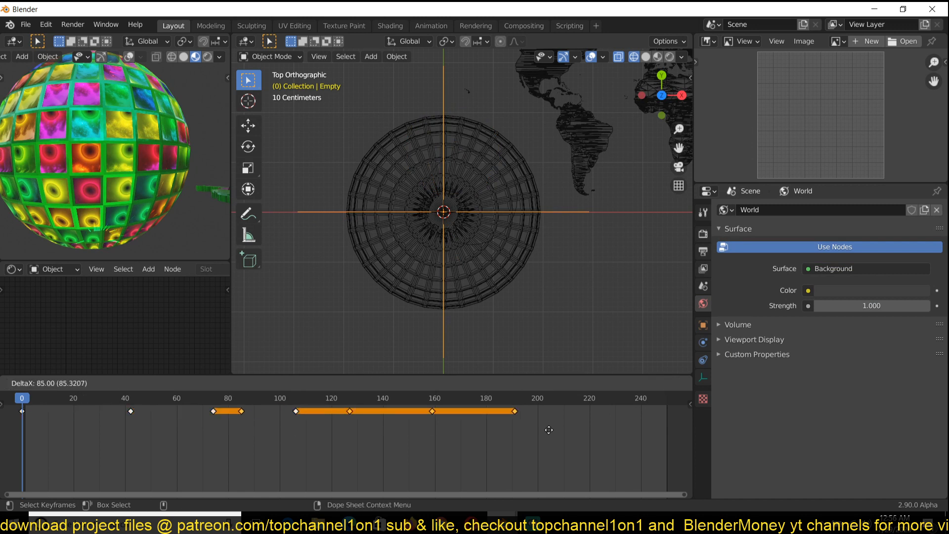
{"action": "left_click", "coordinate": [598, 426]}
Compress all the empty's keyframes to about half again, duplicate them out to about frame 251 and play the animation.
{"action": "key", "text": "s"}
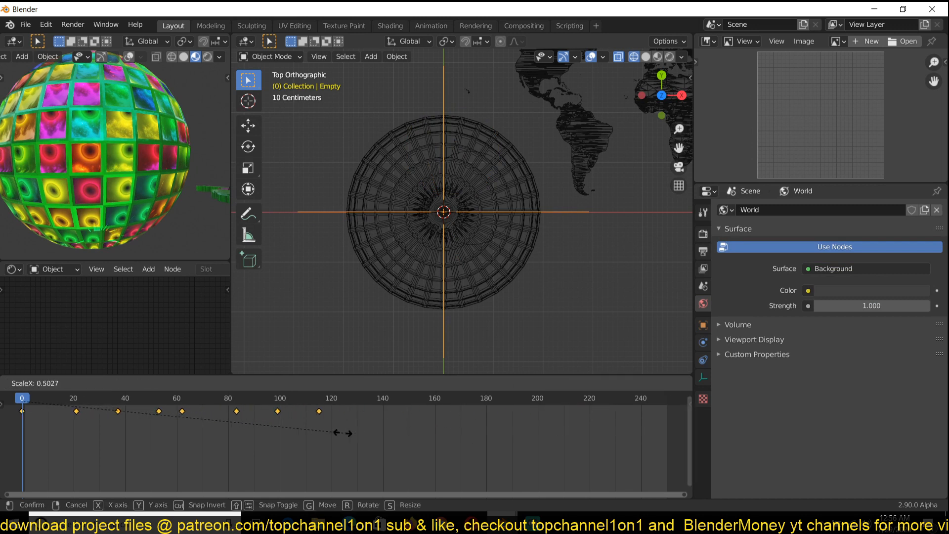
{"action": "left_click", "coordinate": [340, 434]}
{"action": "key", "text": "shift+d"}
{"action": "left_click", "coordinate": [637, 439]}
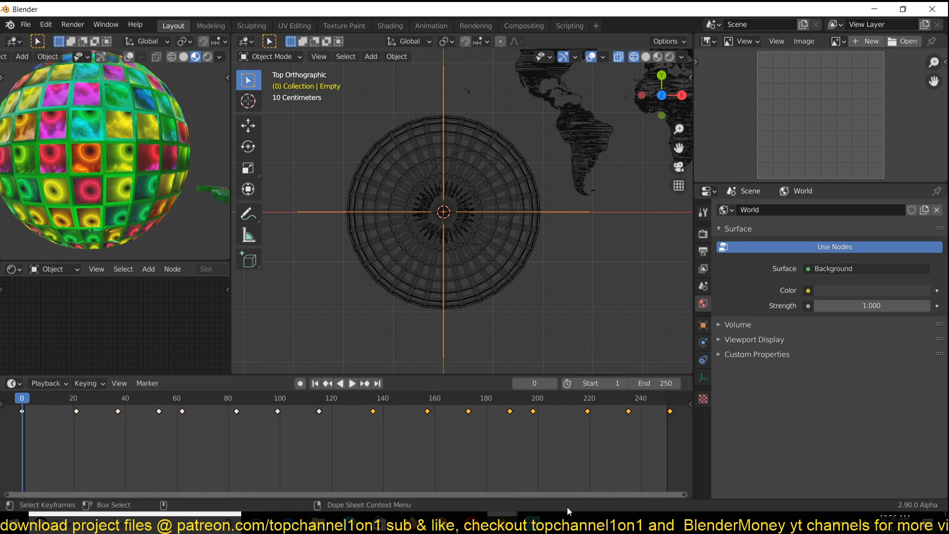
{"action": "left_click", "coordinate": [531, 518]}
{"action": "left_click", "coordinate": [532, 517]}
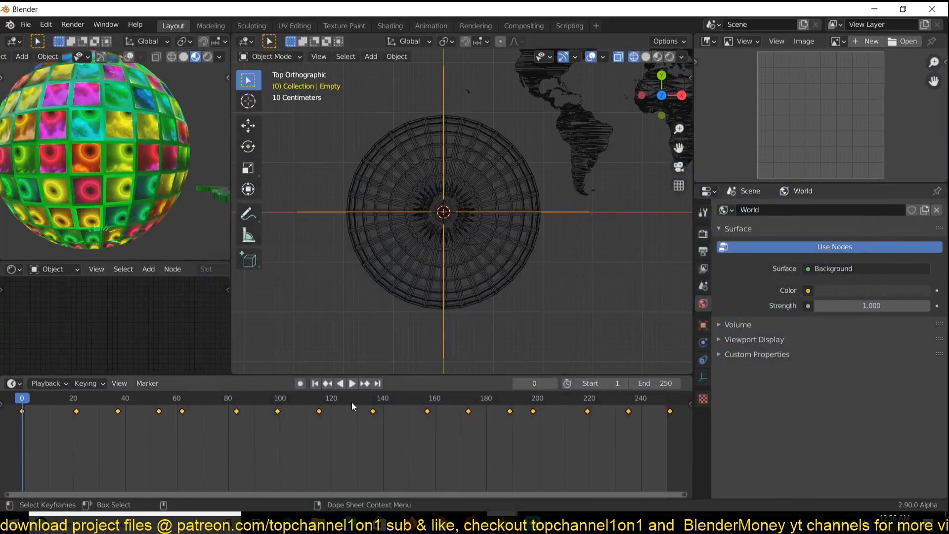
{"action": "key", "text": "space"}
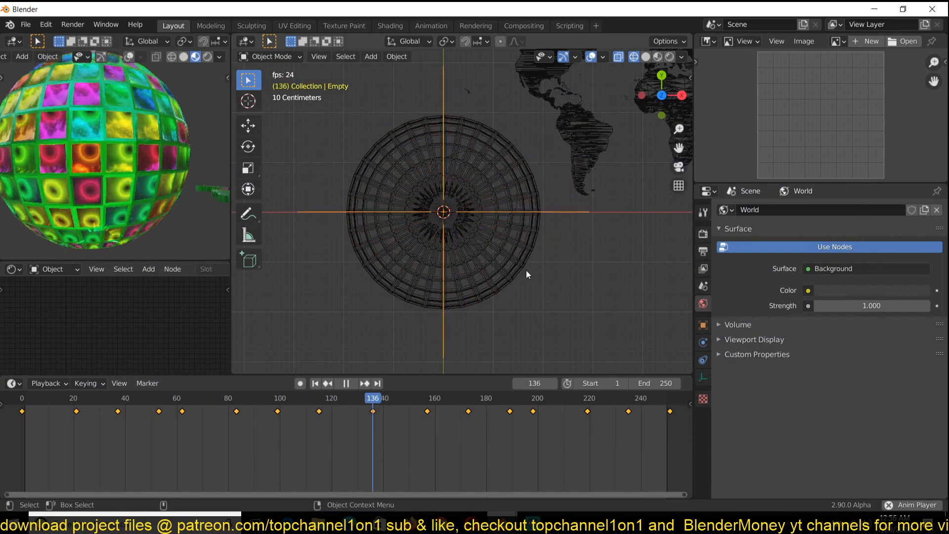
{"action": "key", "text": "space"}
Select the point light and try to move it closer to the sphere's centre at frame 143.
{"action": "left_click", "coordinate": [517, 237]}
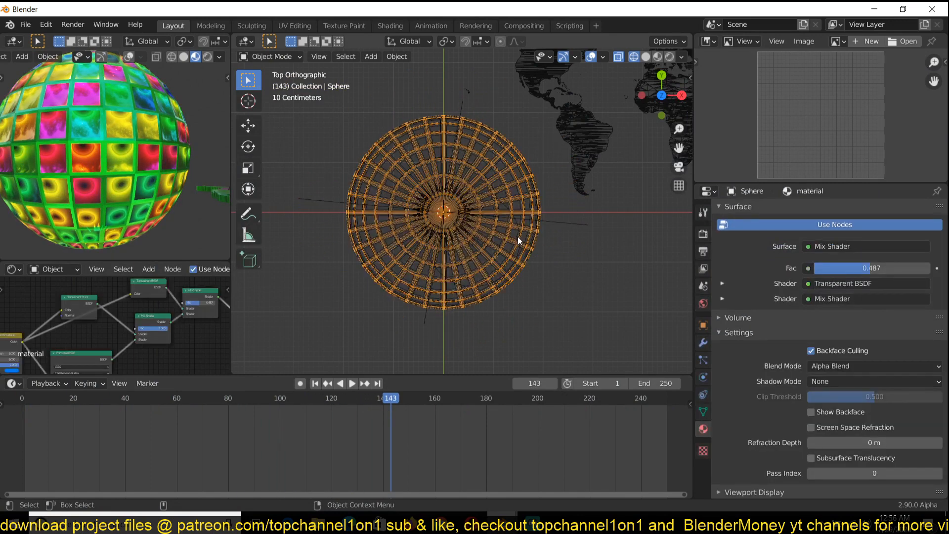
{"action": "left_click", "coordinate": [517, 236]}
{"action": "left_click", "coordinate": [515, 219]}
{"action": "left_click", "coordinate": [517, 221]}
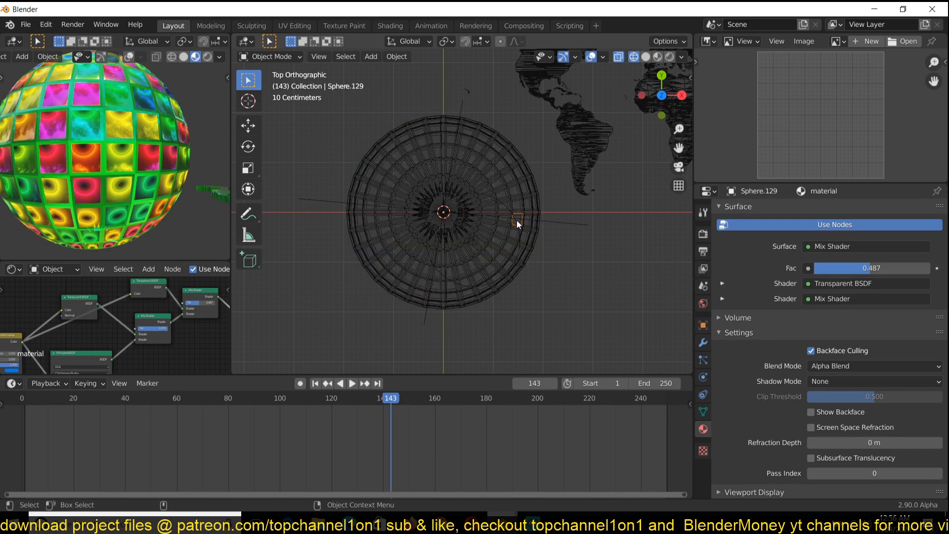
{"action": "left_click", "coordinate": [516, 221]}
{"action": "left_click", "coordinate": [516, 220]}
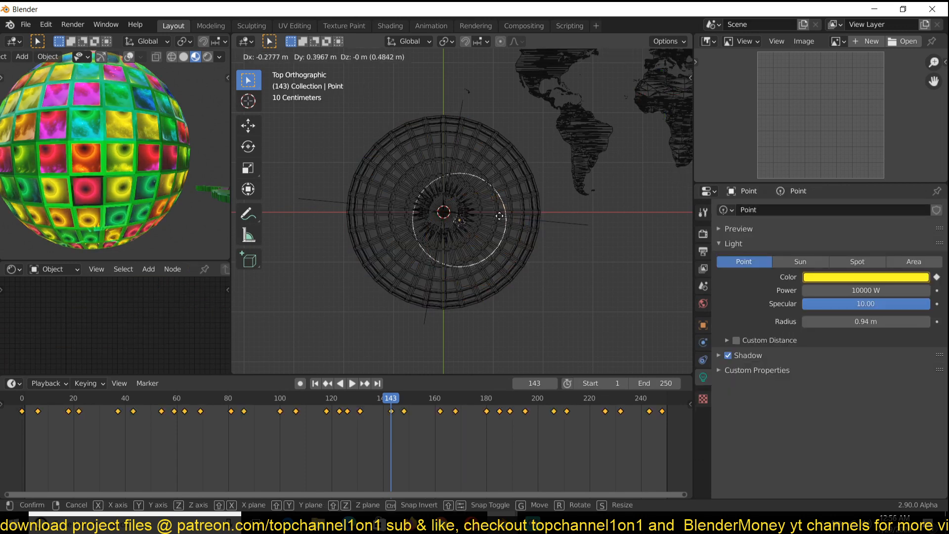
{"action": "left_click", "coordinate": [495, 215]}
Isolate the empty's Z Location curve in the Graph Editor and lower all its keyframes so the empty sits inside the sphere.
{"action": "key", "text": "KP_1"}
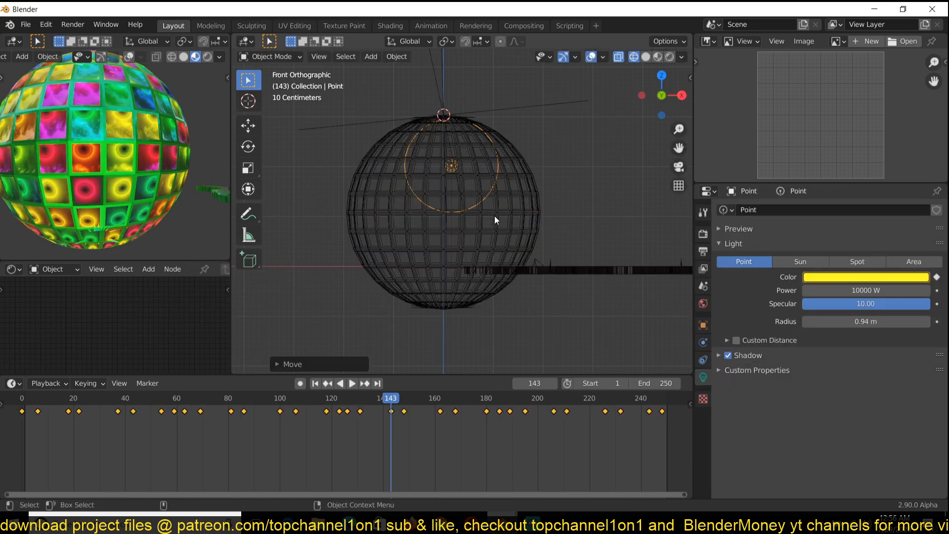
{"action": "left_click", "coordinate": [439, 90]}
{"action": "key", "text": "ctrl+Tab"}
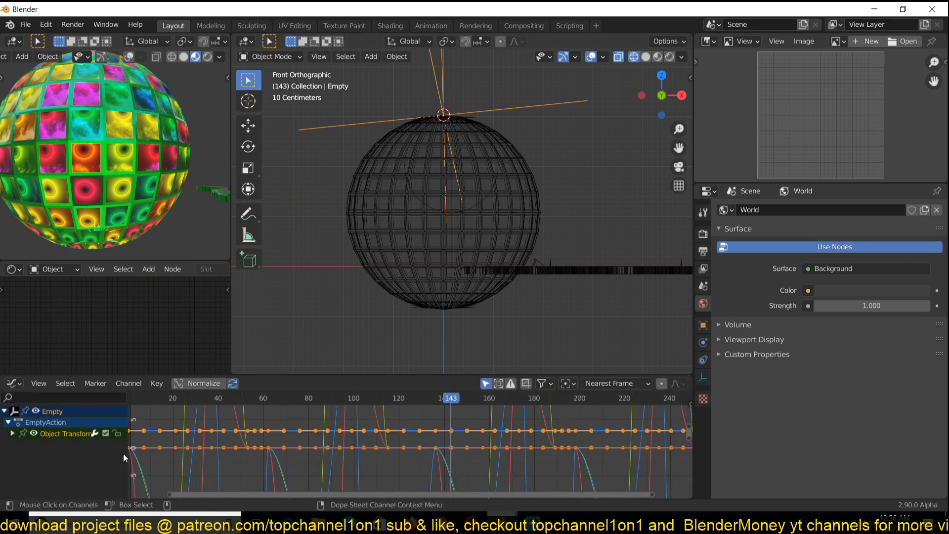
{"action": "left_click", "coordinate": [12, 434]}
{"action": "left_click", "coordinate": [58, 467]}
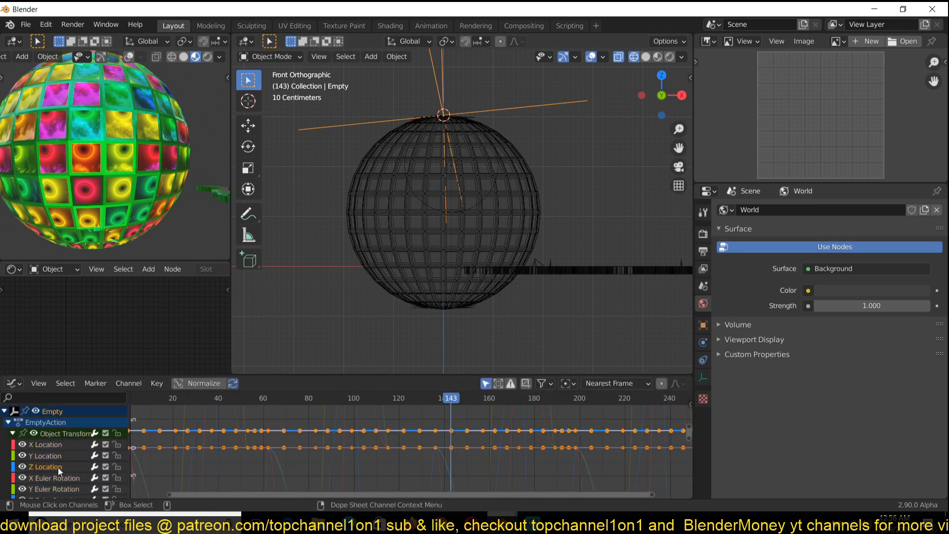
{"action": "key", "text": "shift+h"}
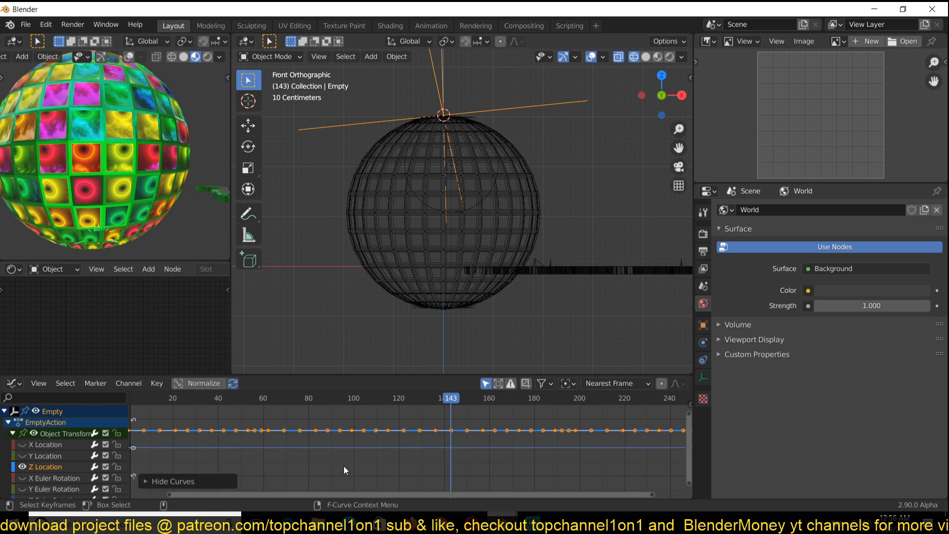
{"action": "key", "text": "g"}
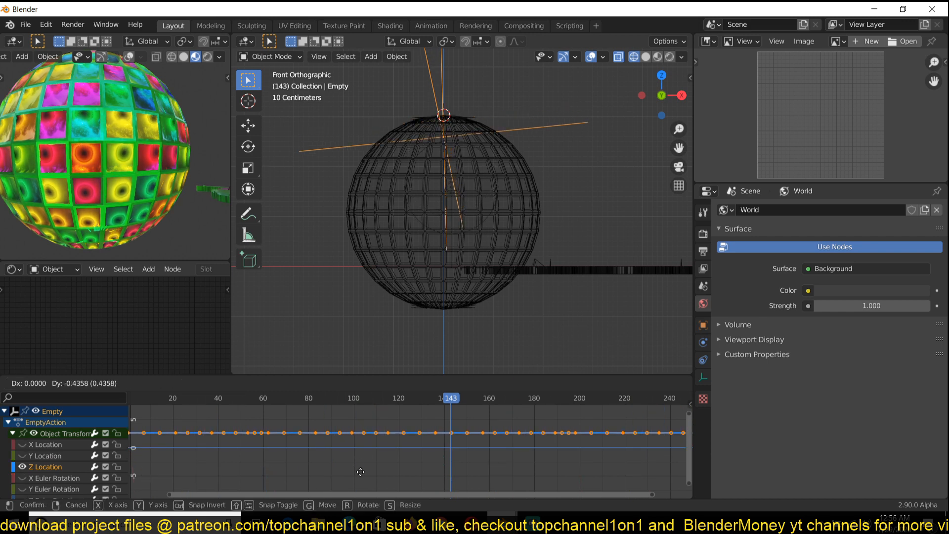
{"action": "left_click", "coordinate": [371, 403]}
Play the animation to check the moving light over the whole sphere in the preview, and return to the timeline.
{"action": "key", "text": "space"}
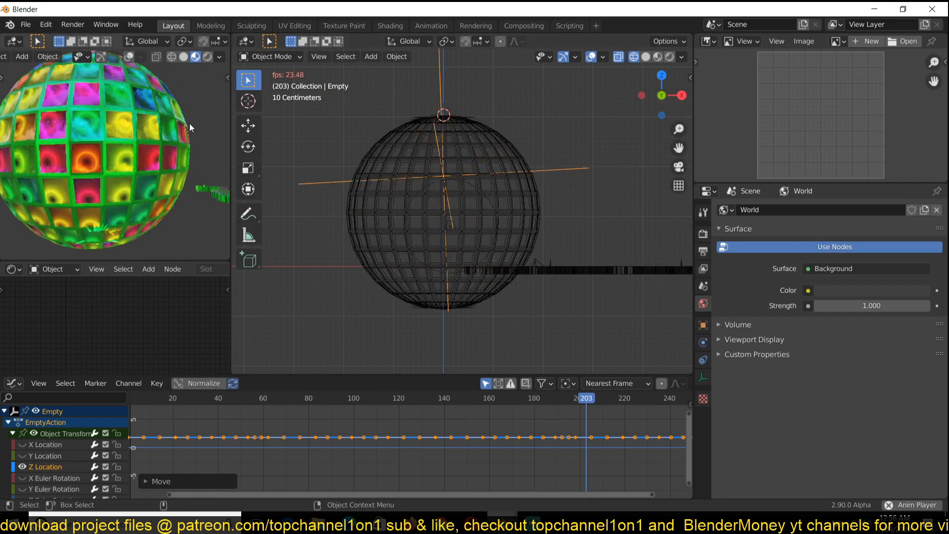
{"action": "scroll", "coordinate": [186, 134], "scroll_direction": "down", "scroll_amount": 4}
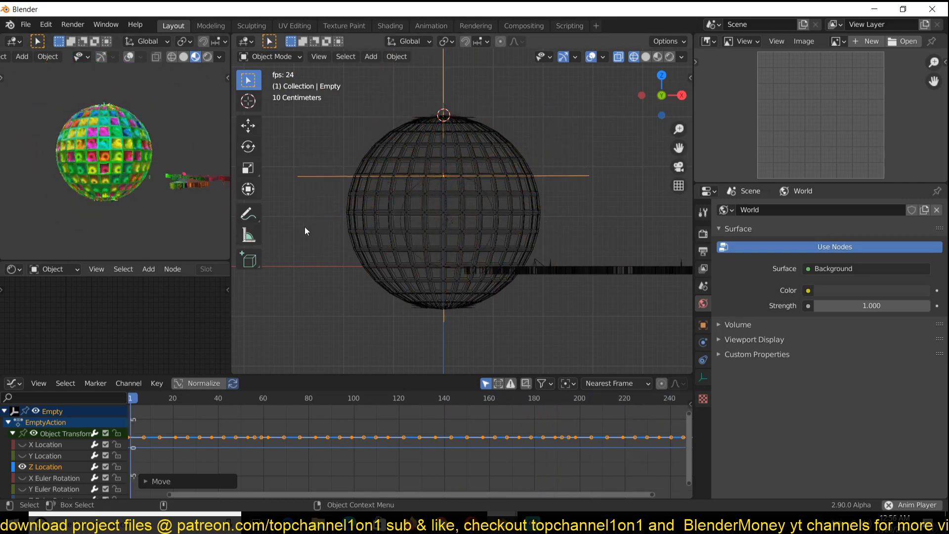
{"action": "key", "text": "space"}
{"action": "key", "text": "ctrl+Tab"}
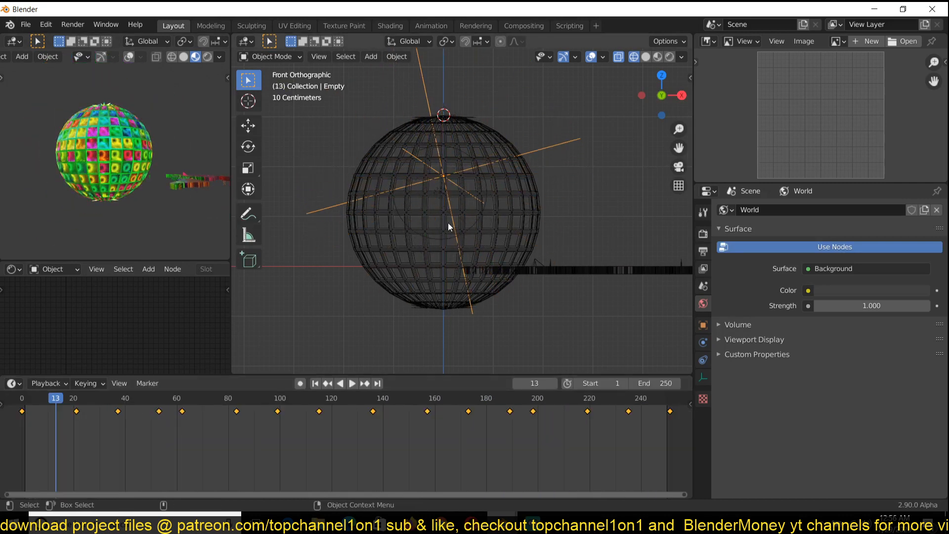
Select one of the sphere's tiles and switch the main viewport from wireframe to solid shading in an angled view.
{"action": "left_click", "coordinate": [477, 136]}
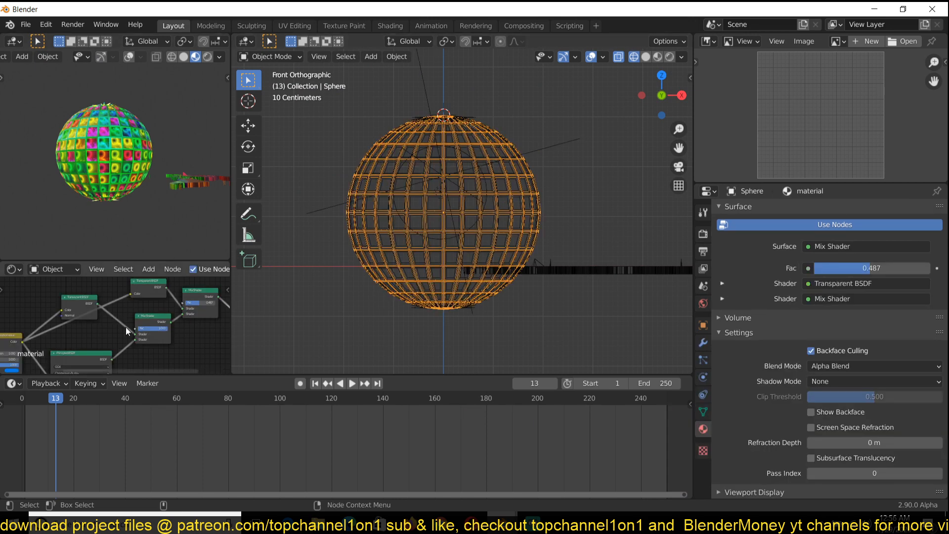
{"action": "left_click", "coordinate": [450, 136]}
{"action": "key", "text": "shift+z"}
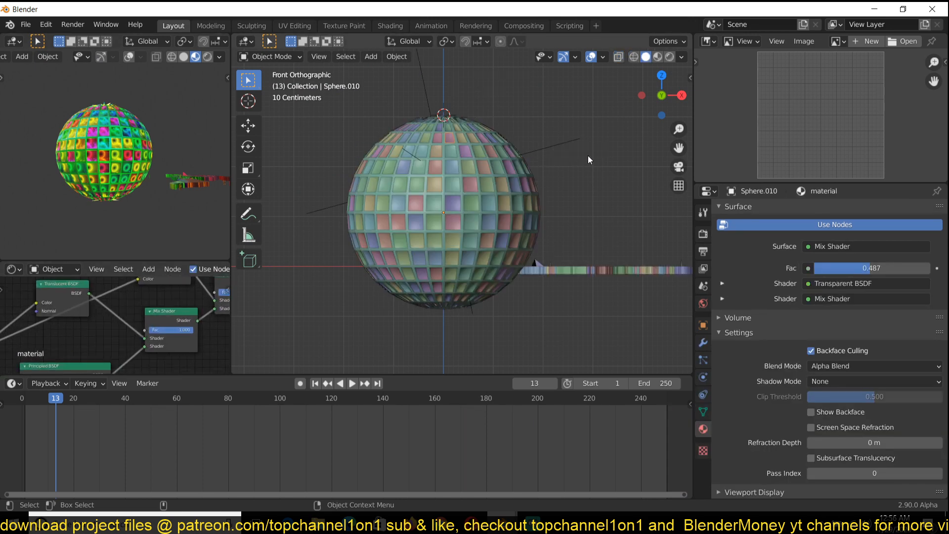
{"action": "middle_click_drag", "start_coordinate": [588, 155], "coordinate": [478, 198]}
{"action": "scroll", "coordinate": [116, 331], "scroll_direction": "down", "scroll_amount": 3}
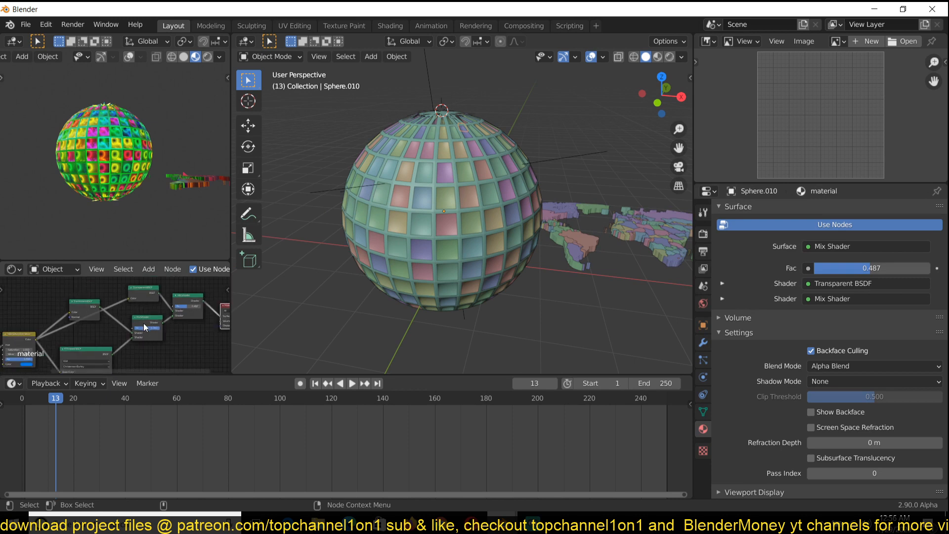
Keyframe the Color value of the material's Hue Saturation Value node at frame 0 and enable auto keying.
{"action": "middle_click_drag", "start_coordinate": [143, 322], "coordinate": [96, 289]}
{"action": "scroll", "coordinate": [66, 326], "scroll_direction": "up", "scroll_amount": 2}
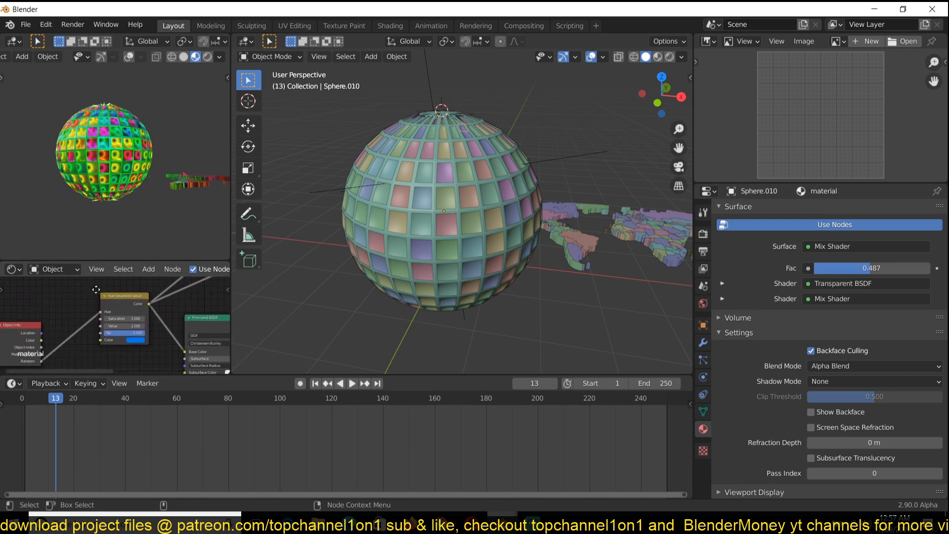
{"action": "scroll", "coordinate": [122, 334], "scroll_direction": "up", "scroll_amount": 1}
{"action": "scroll", "coordinate": [124, 334], "scroll_direction": "up", "scroll_amount": 1}
{"action": "scroll", "coordinate": [110, 233], "scroll_direction": "up", "scroll_amount": 4}
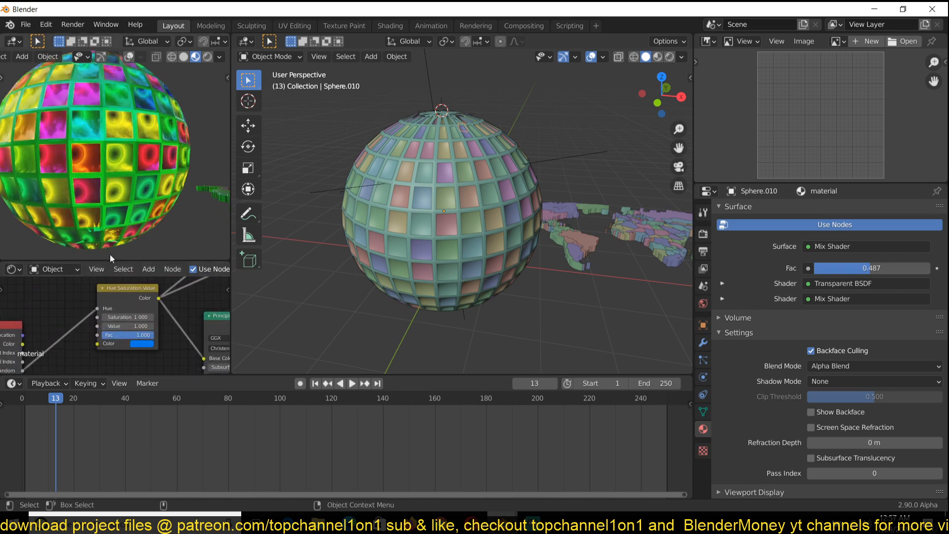
{"action": "left_click", "coordinate": [22, 398]}
{"action": "left_click", "coordinate": [133, 346]}
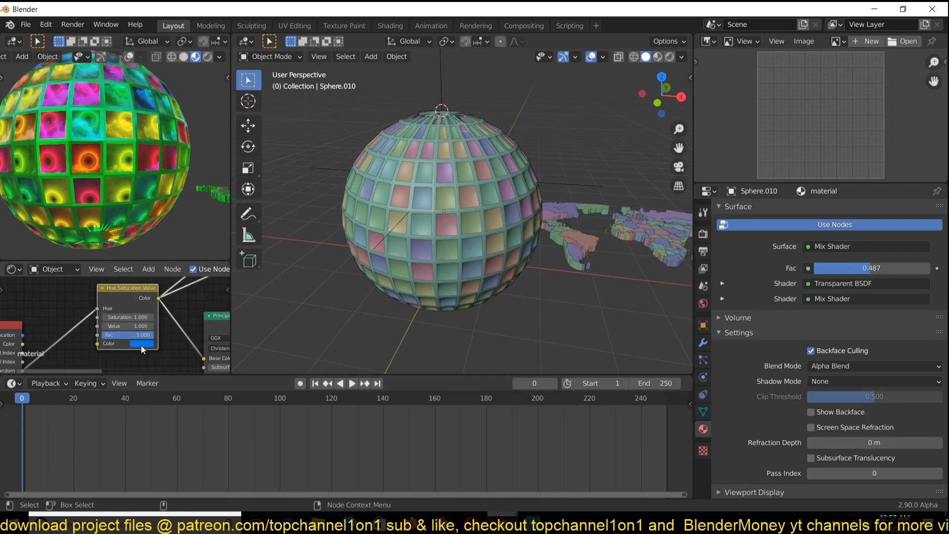
{"action": "key", "text": "i"}
{"action": "left_click", "coordinate": [303, 382]}
Auto-key new Hue Saturation Value node colours at frame 61 and frame 116, choosing a pinkish red for frame 116.
{"action": "left_click", "coordinate": [179, 398]}
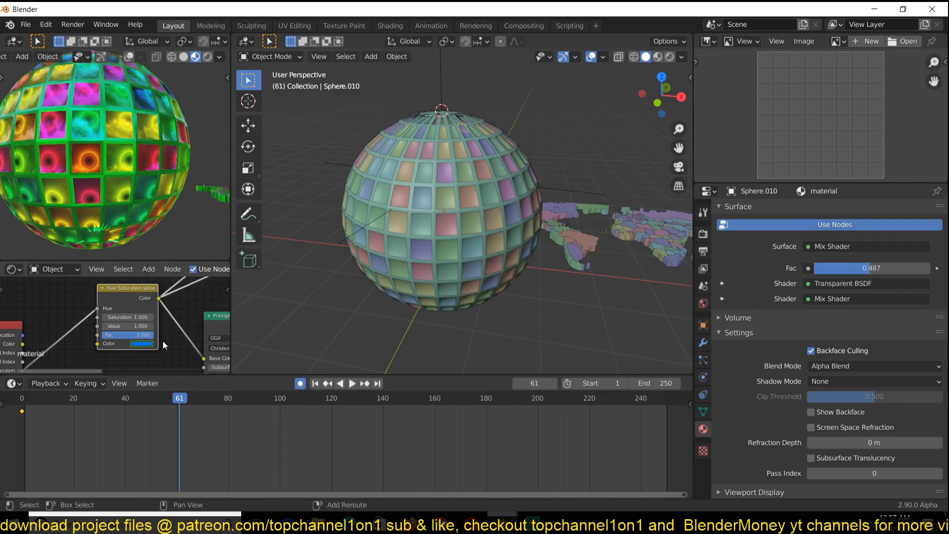
{"action": "left_click", "coordinate": [149, 345]}
{"action": "mouse_move", "coordinate": [163, 275]}
{"action": "left_mouse_down"}
{"action": "mouse_move", "coordinate": [150, 263]}
{"action": "mouse_move", "coordinate": [159, 258]}
{"action": "left_mouse_up"}
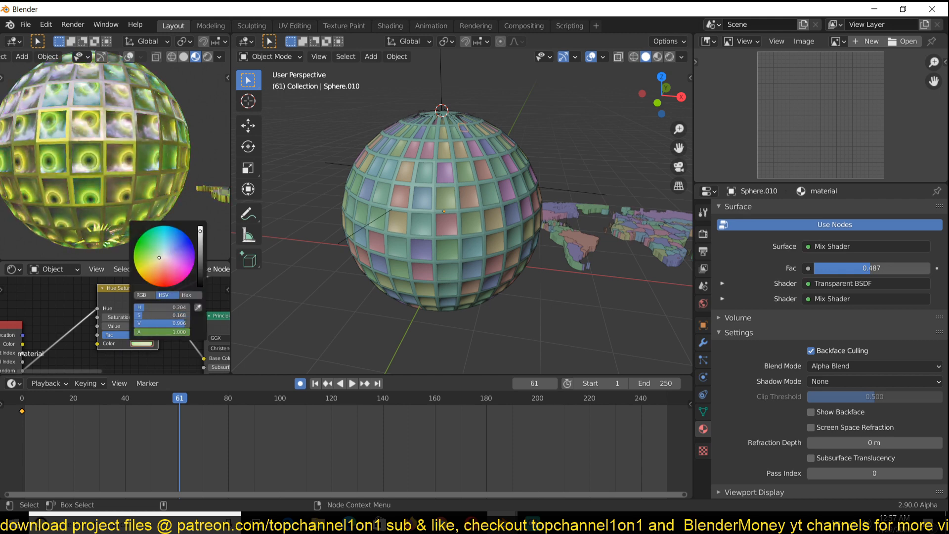
{"action": "left_click", "coordinate": [321, 398]}
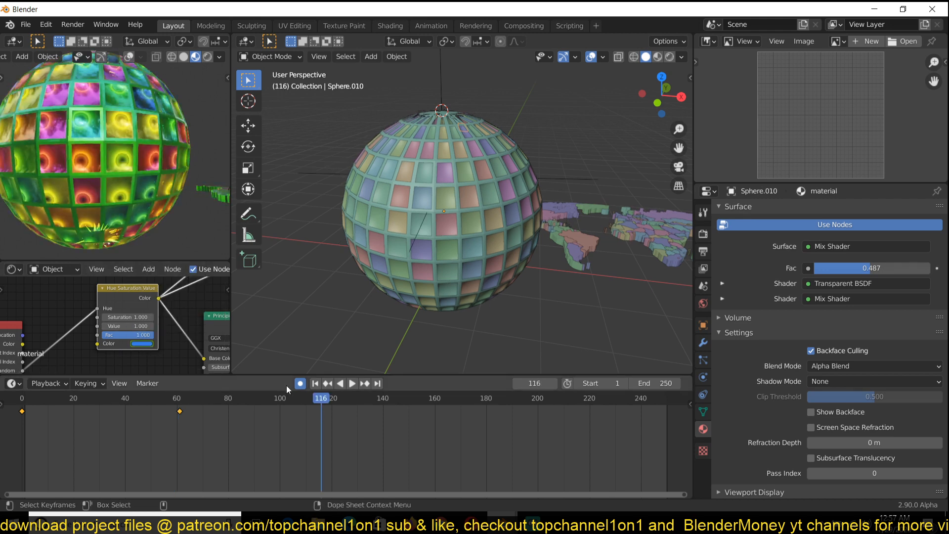
{"action": "left_click", "coordinate": [144, 344]}
{"action": "left_click_drag", "start_coordinate": [158, 272], "coordinate": [175, 281]}
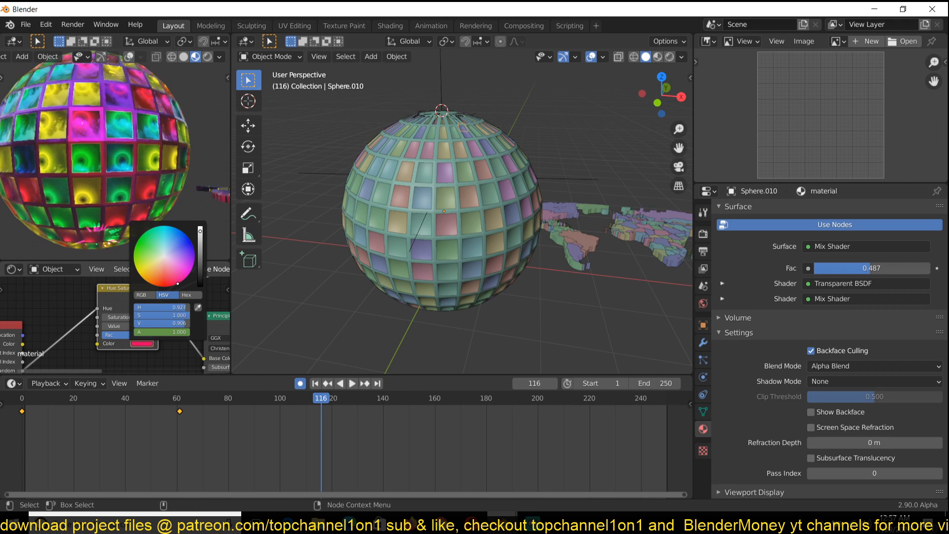
Auto-key the node's colour as pink at frame 176 and light blue at frame 249, and play the animation.
{"action": "right_click", "coordinate": [515, 429]}
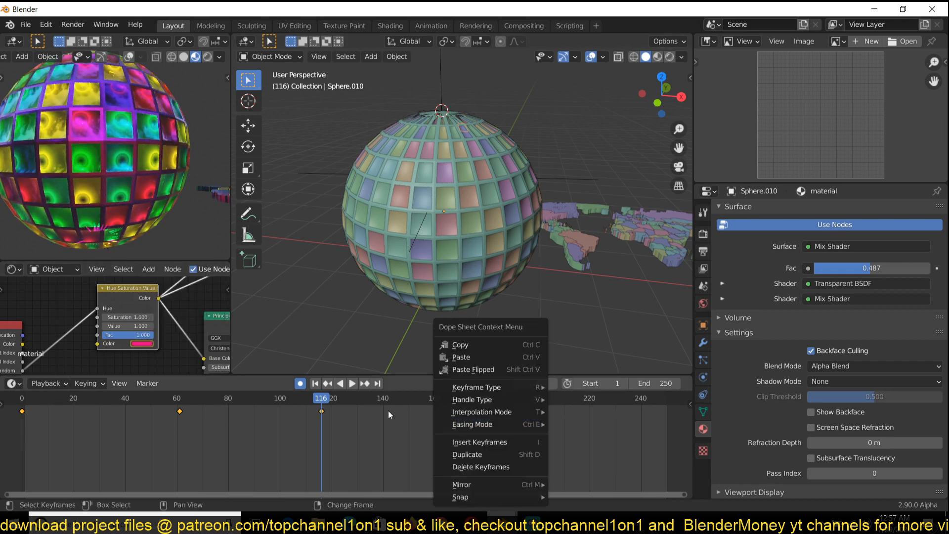
{"action": "left_click", "coordinate": [476, 399]}
{"action": "left_click", "coordinate": [149, 344]}
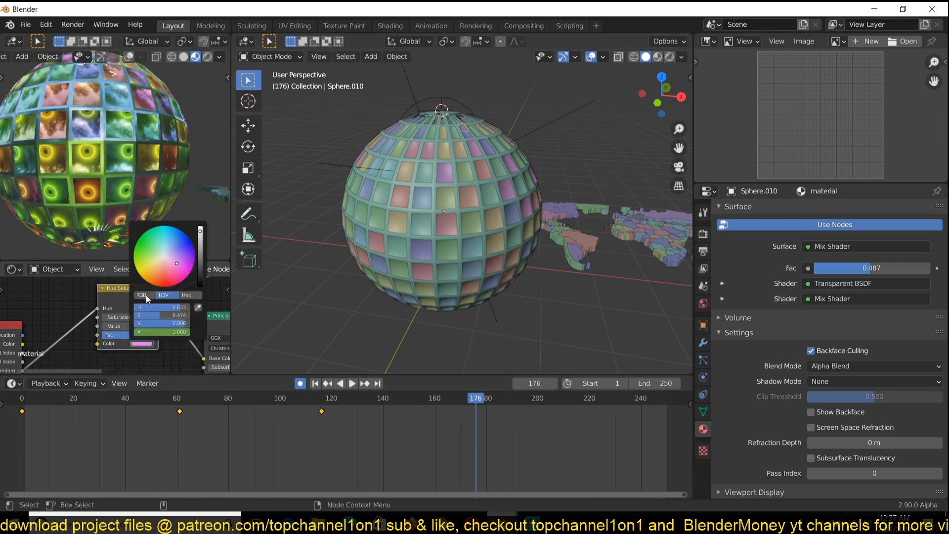
{"action": "left_click_drag", "start_coordinate": [153, 270], "coordinate": [176, 283]}
{"action": "left_click", "coordinate": [664, 438]}
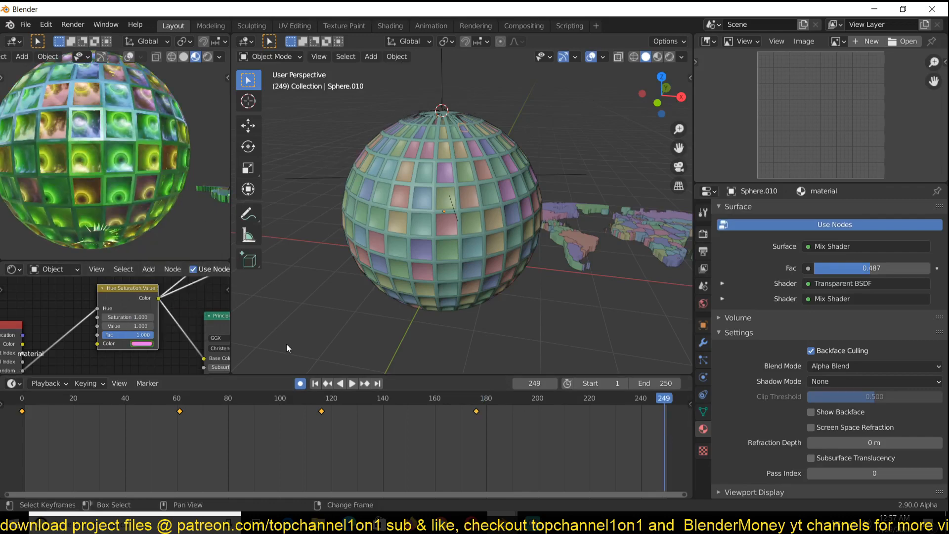
{"action": "left_click", "coordinate": [138, 345]}
{"action": "left_click_drag", "start_coordinate": [150, 275], "coordinate": [200, 227]}
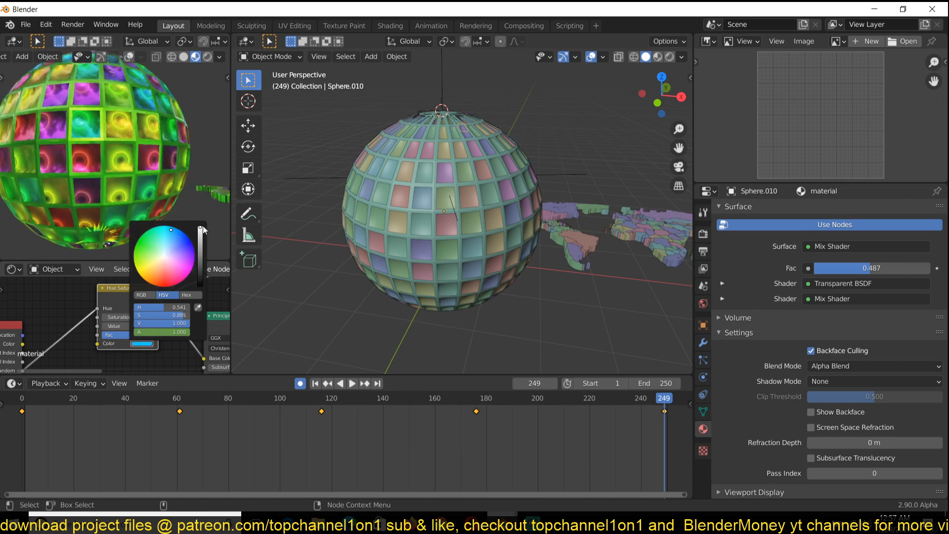
{"action": "key", "text": "space"}
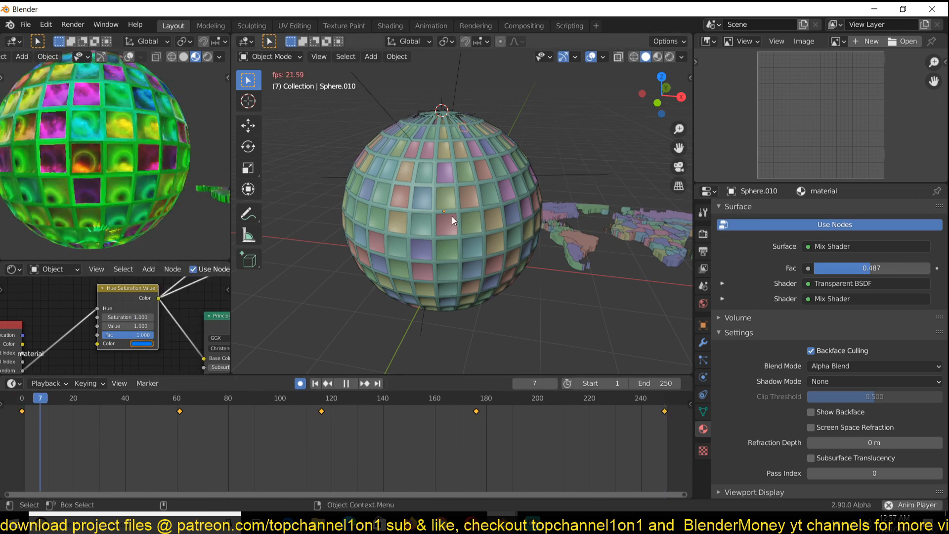
{"action": "key", "text": "space"}
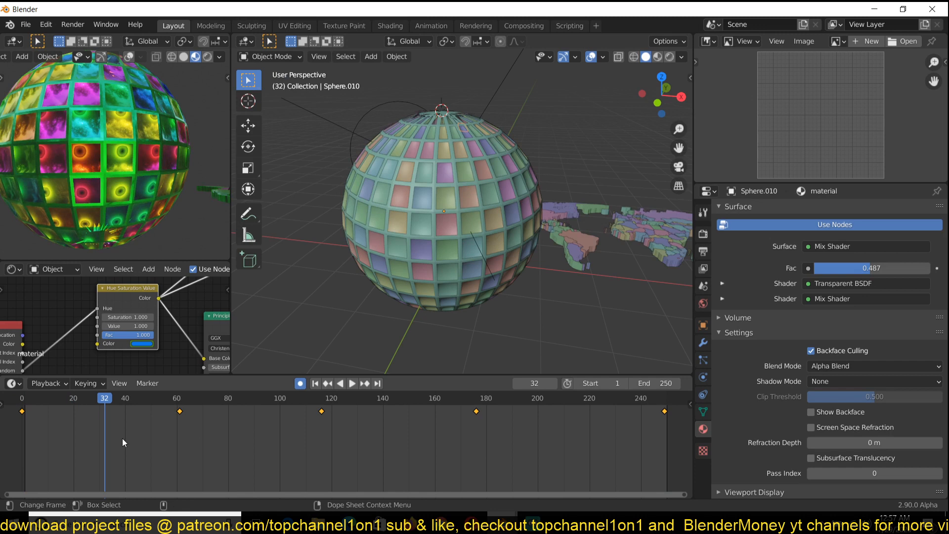
From frame 0, compress the colour keyframes to end near frame 80, duplicate them along the timeline and compress the set again.
{"action": "right_click", "coordinate": [19, 432]}
{"action": "key", "text": "s"}
{"action": "left_click", "coordinate": [184, 435]}
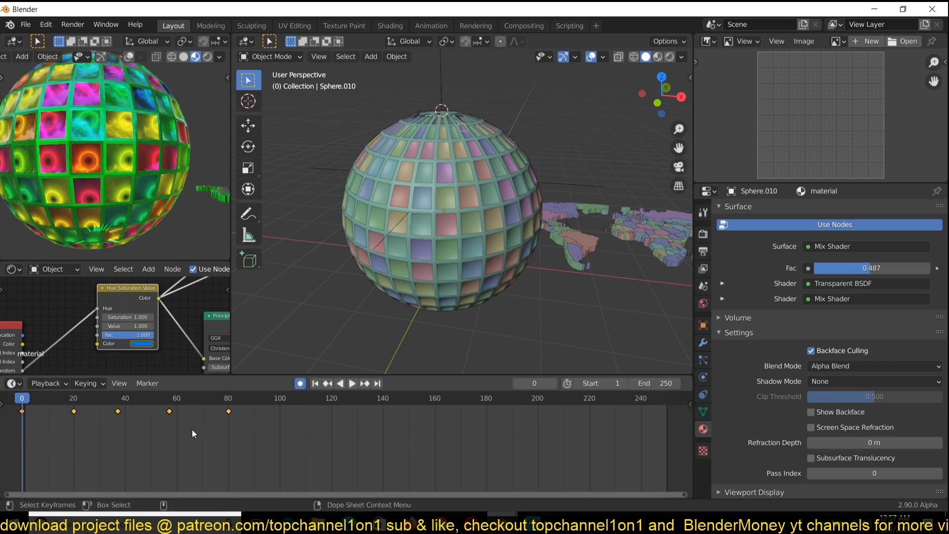
{"action": "key", "text": "shift+d"}
{"action": "left_click", "coordinate": [612, 431]}
{"action": "key", "text": "s"}
{"action": "left_click", "coordinate": [243, 434]}
Duplicate and compress the colour keyframes again until they fill the timeline past frame 250.
{"action": "key", "text": "shift+d"}
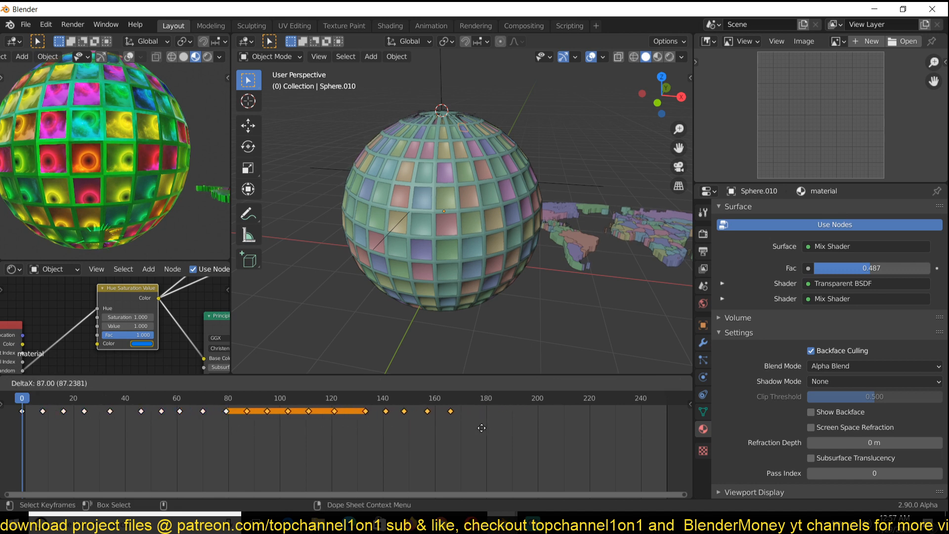
{"action": "left_click", "coordinate": [504, 424]}
{"action": "key", "text": "shift+d"}
{"action": "left_click", "coordinate": [313, 429]}
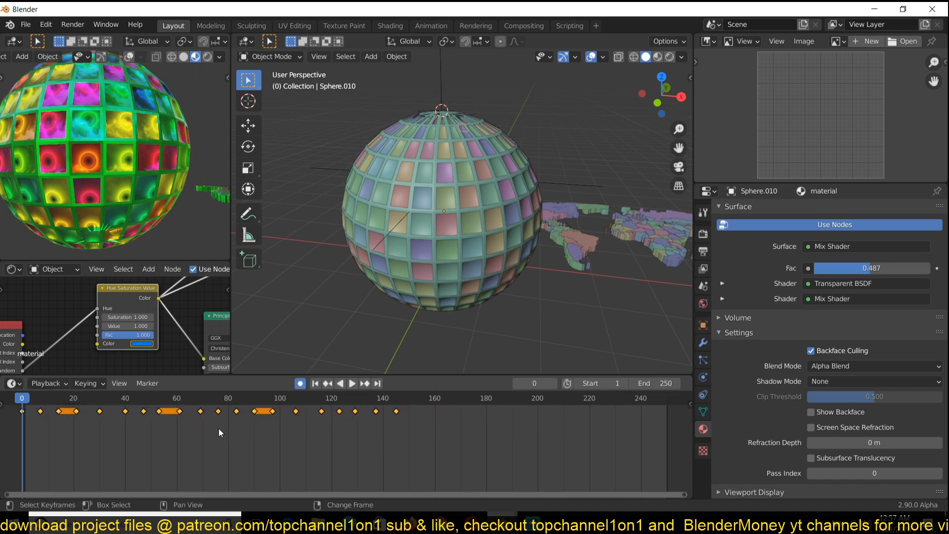
{"action": "key", "text": "shift+d"}
{"action": "left_click", "coordinate": [600, 429]}
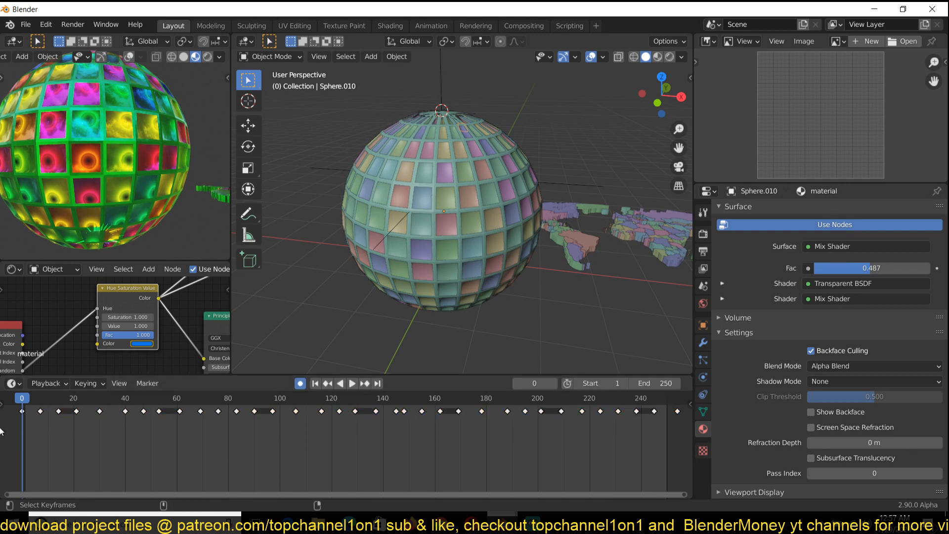
Play the animation and check the whole sphere's changing colours in the material preview.
{"action": "key", "text": "space"}
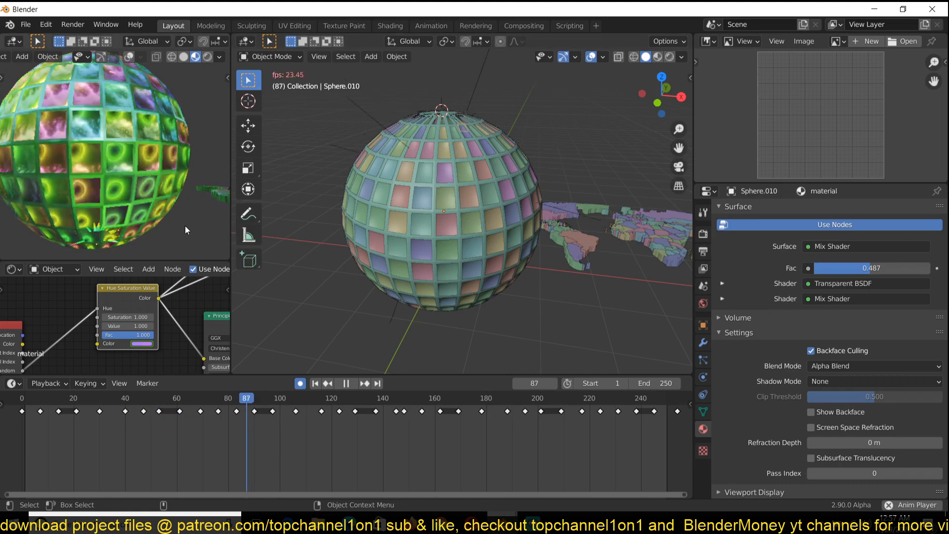
{"action": "scroll", "coordinate": [178, 207], "scroll_direction": "down", "scroll_amount": 3}
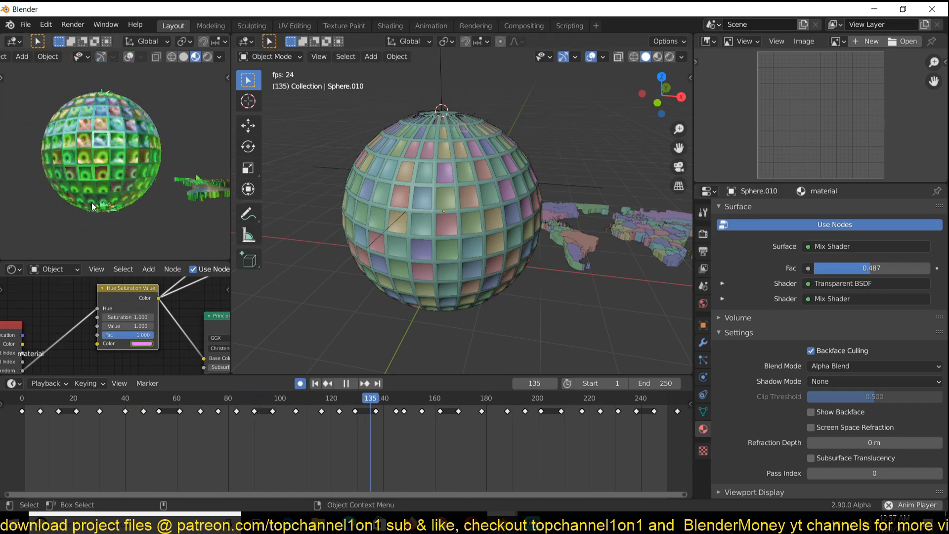
{"action": "middle_click_drag", "start_coordinate": [90, 202], "coordinate": [170, 192]}
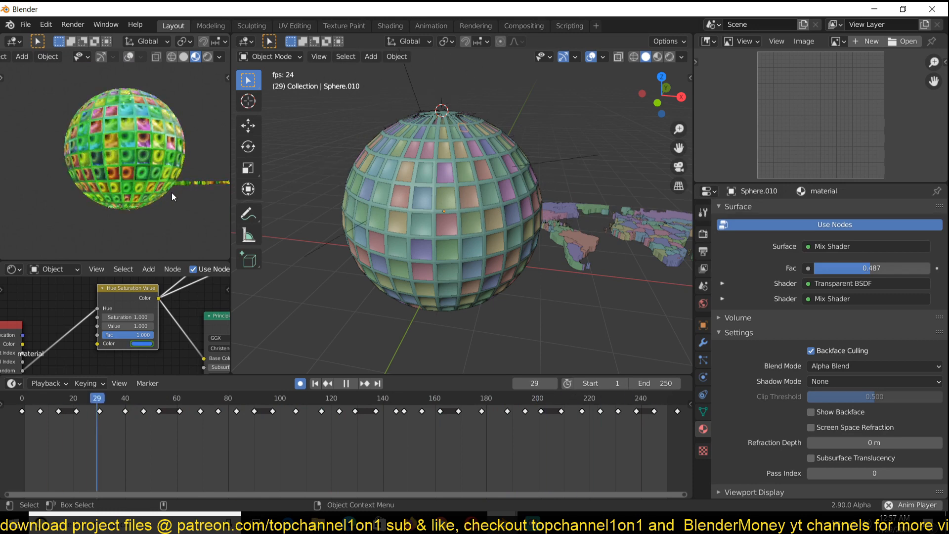
{"action": "key", "text": "space"}
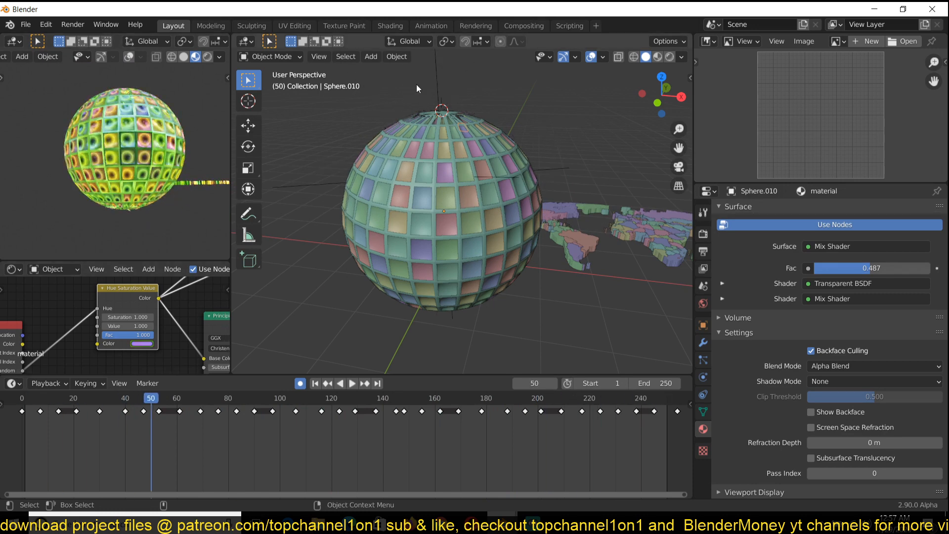
Select the empty, try moving it at frame 50 and play the animation.
{"action": "left_click", "coordinate": [437, 96]}
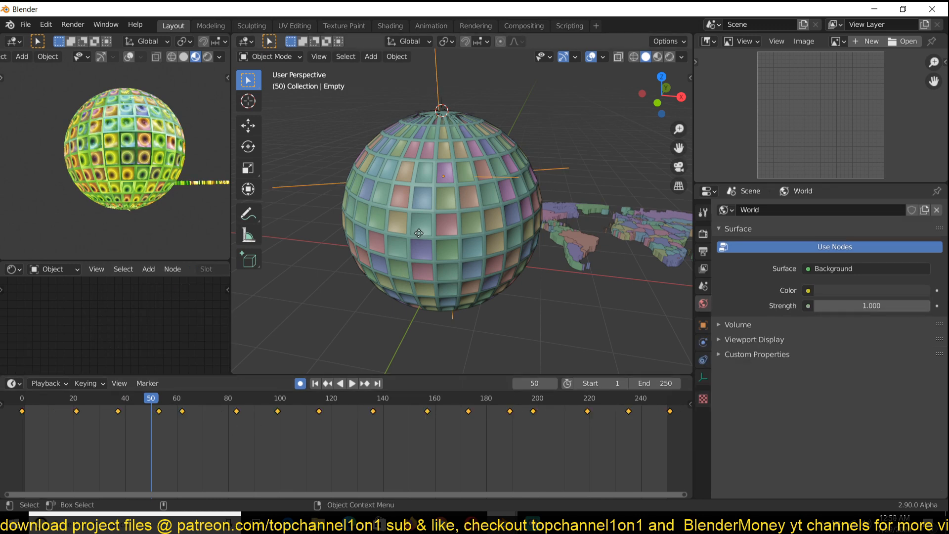
{"action": "key", "text": "g"}
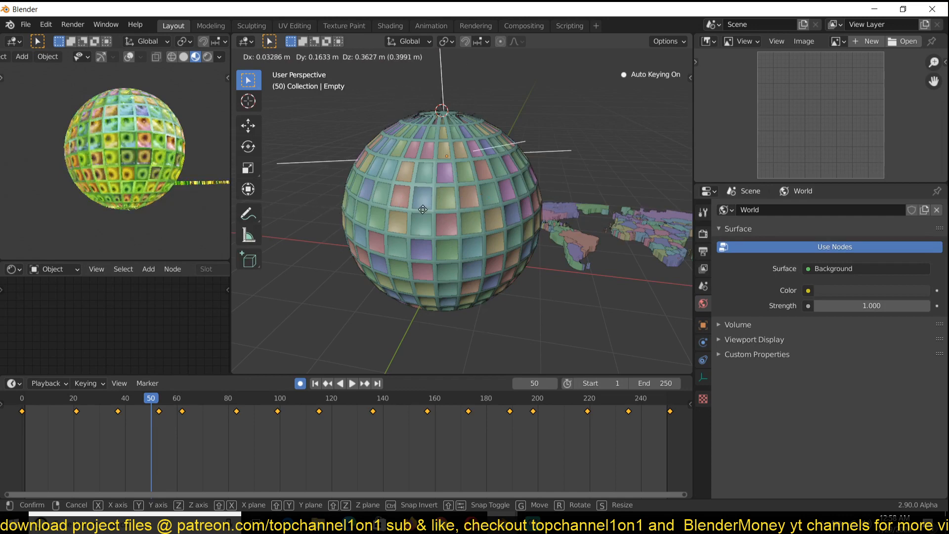
{"action": "left_click", "coordinate": [411, 217]}
{"action": "key", "text": "space"}
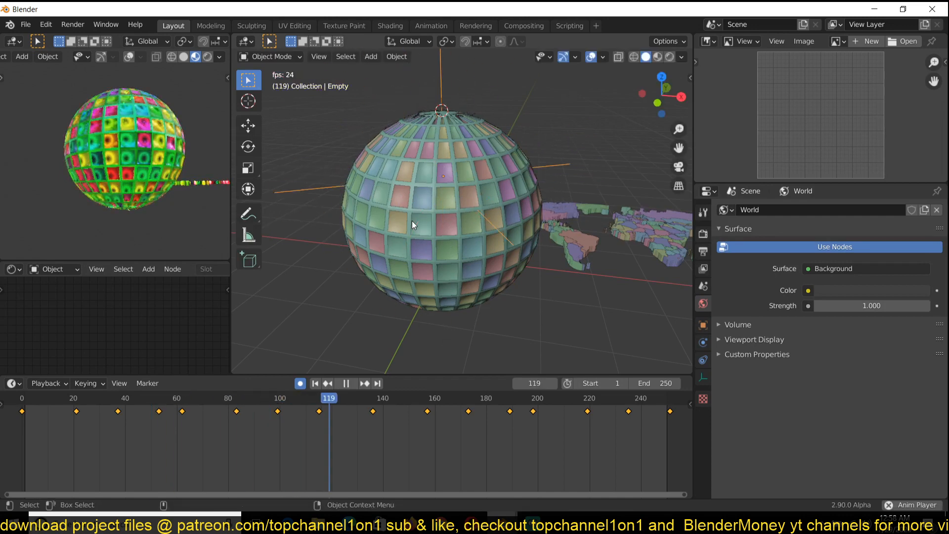
Delete all of the empty's keyframes and play the animation to check the colour changes with a static light.
{"action": "key", "text": "space"}
{"action": "key", "text": "shift+Left"}
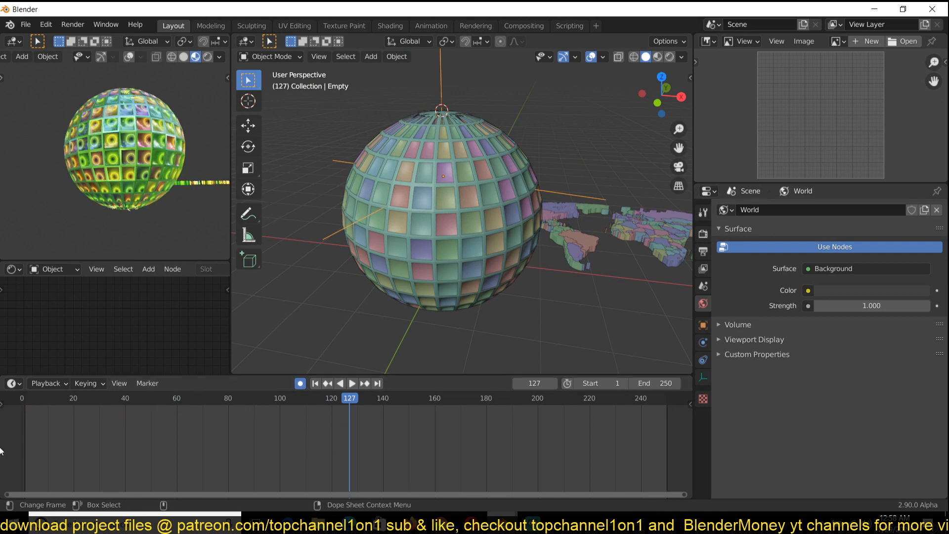
{"action": "key", "text": "space"}
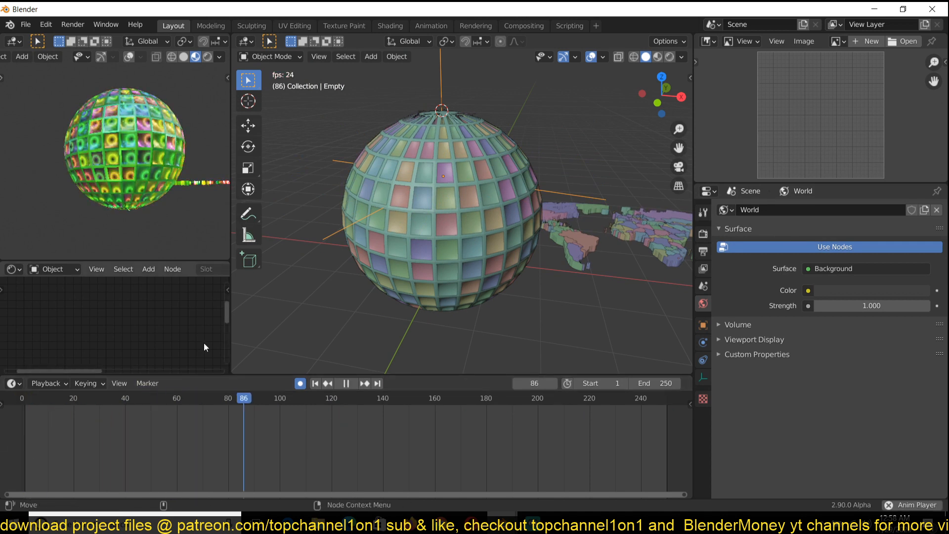
{"action": "key", "text": "space"}
{"action": "key", "text": "space"}
{"action": "key", "text": "space"}
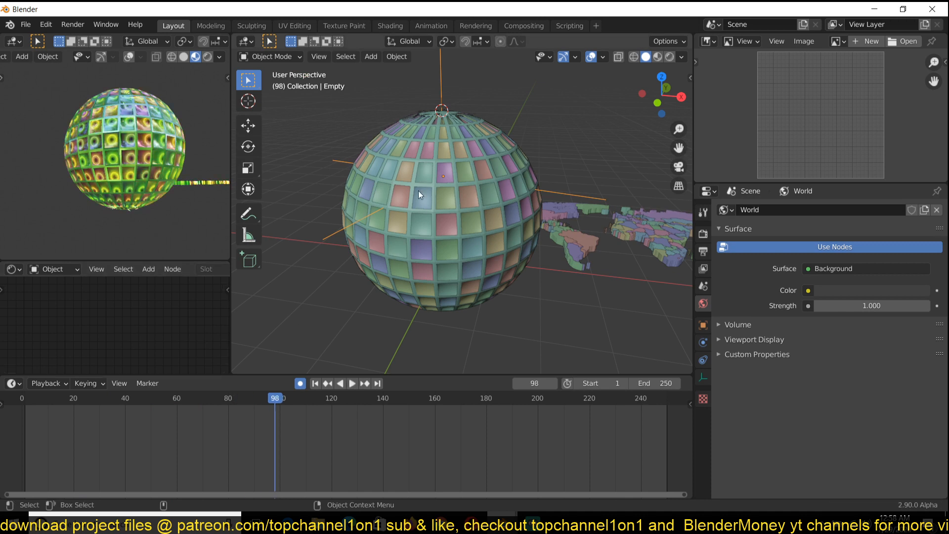
Select a tile on the sphere's front, delete all the material's colour keyframes and return to frame 0.
{"action": "left_click", "coordinate": [421, 197]}
{"action": "middle_click_drag", "start_coordinate": [119, 346], "coordinate": [174, 325]}
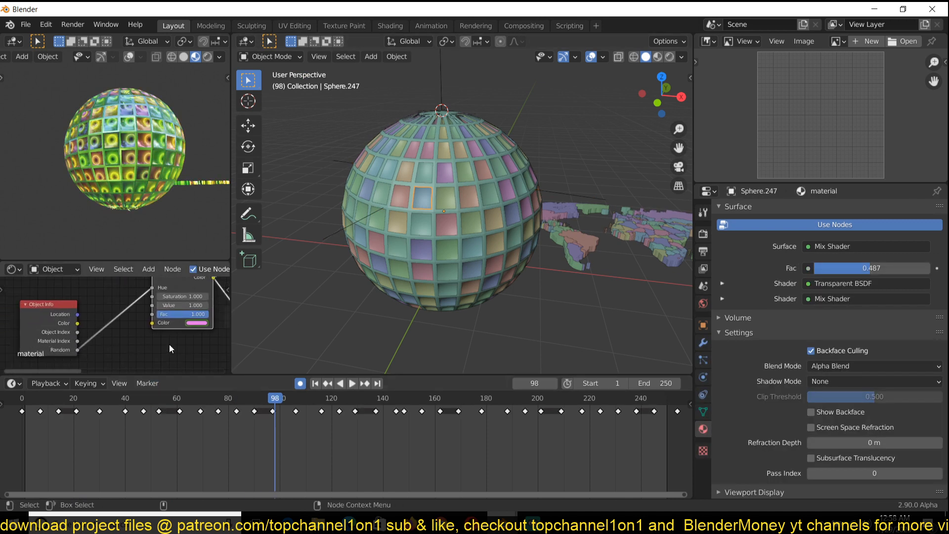
{"action": "key", "text": "a"}
{"action": "key", "text": "x"}
{"action": "left_click", "coordinate": [222, 445]}
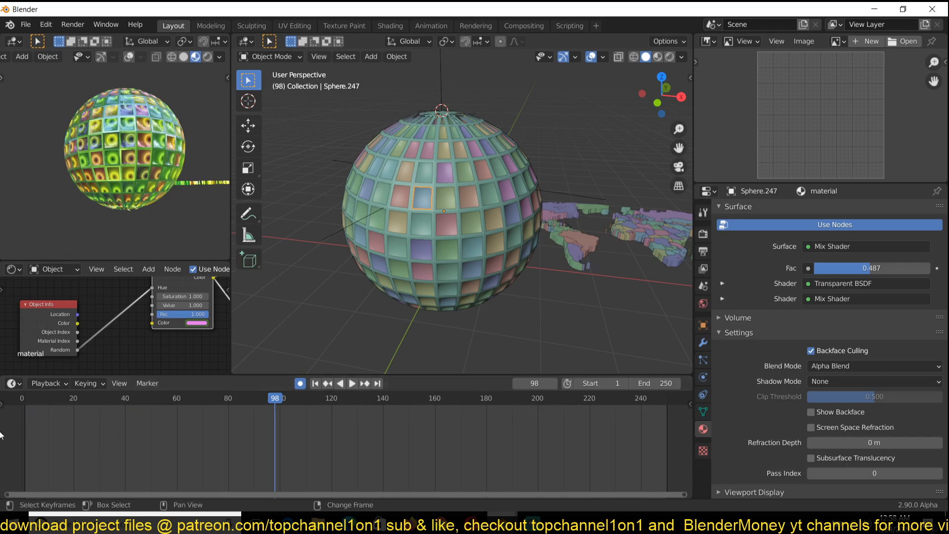
{"action": "key", "text": "shift+Left"}
Set the Hue Saturation Value node's colour to a pale mint green with hue 0.409 and saturation 0.274, checking the tiles up close.
{"action": "scroll", "coordinate": [152, 357], "scroll_direction": "up", "scroll_amount": 2}
{"action": "middle_click_drag", "start_coordinate": [176, 339], "coordinate": [108, 342]}
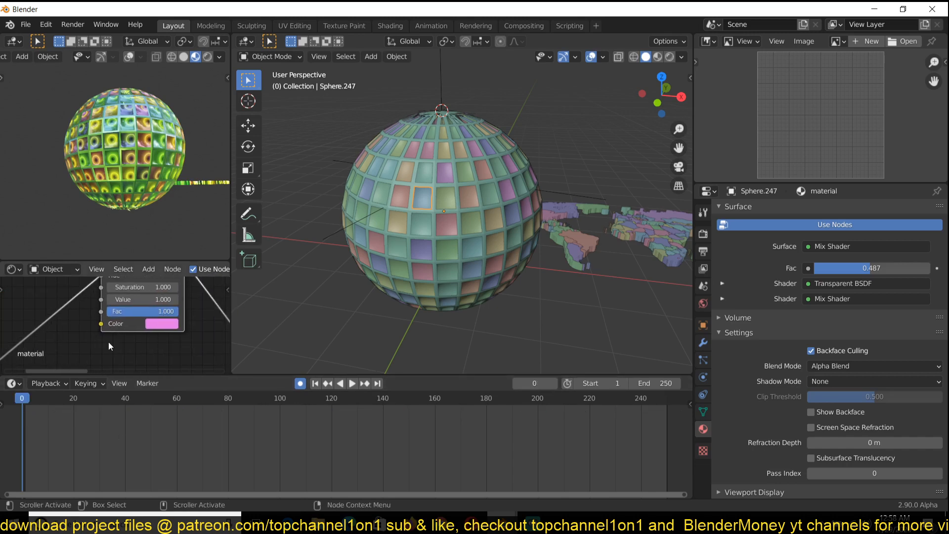
{"action": "middle_click_drag", "start_coordinate": [93, 157], "coordinate": [78, 161]}
{"action": "scroll", "coordinate": [78, 161], "scroll_direction": "up", "scroll_amount": 5}
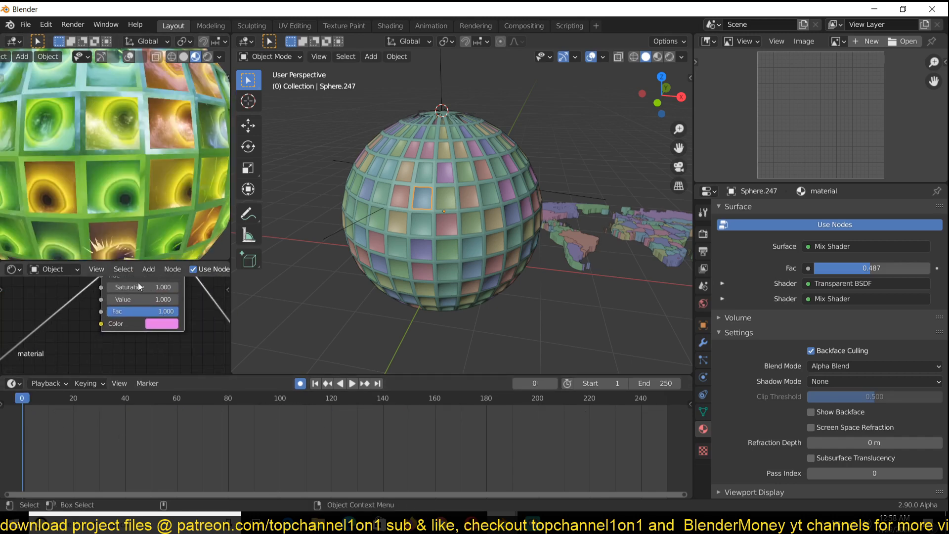
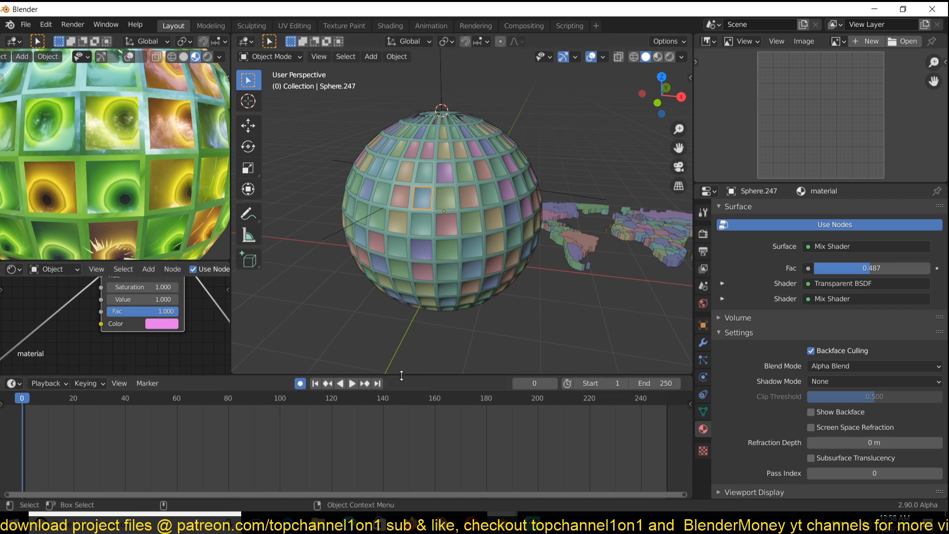
{"action": "key", "text": "shift+a"}
{"action": "mouse_move", "coordinate": [364, 303]}
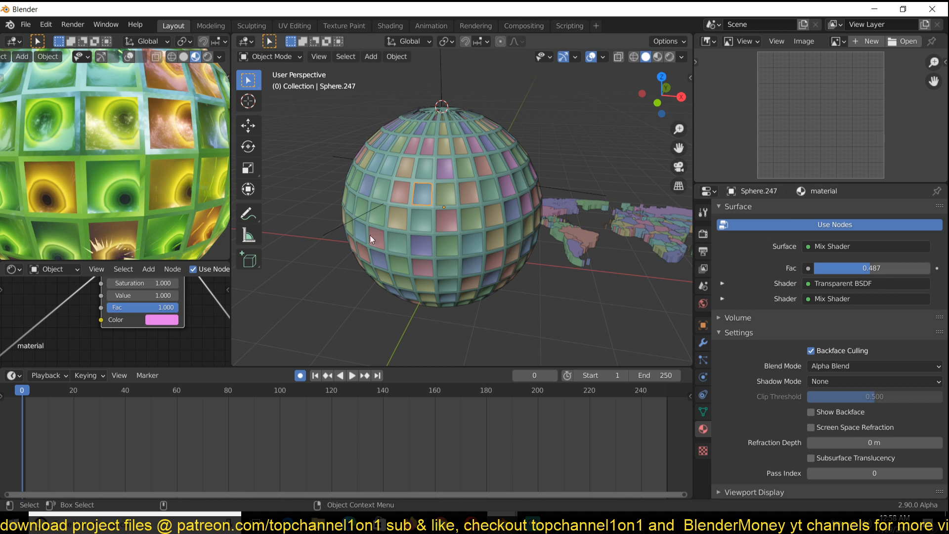
{"action": "left_click", "coordinate": [154, 321]}
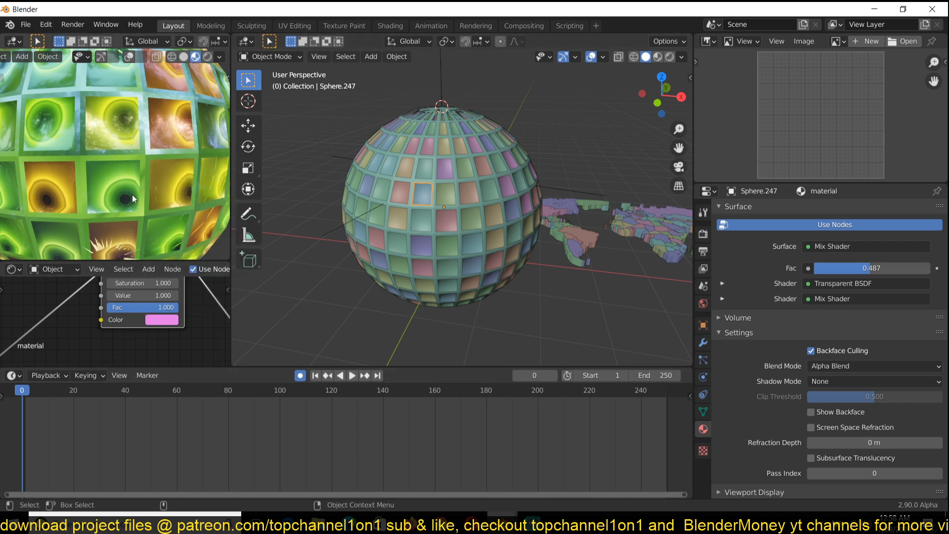
{"action": "left_click", "coordinate": [159, 319]}
{"action": "mouse_move", "coordinate": [205, 211]}
{"action": "left_mouse_down"}
{"action": "mouse_move", "coordinate": [190, 194]}
{"action": "mouse_move", "coordinate": [167, 195]}
{"action": "mouse_move", "coordinate": [186, 190]}
{"action": "left_mouse_up"}
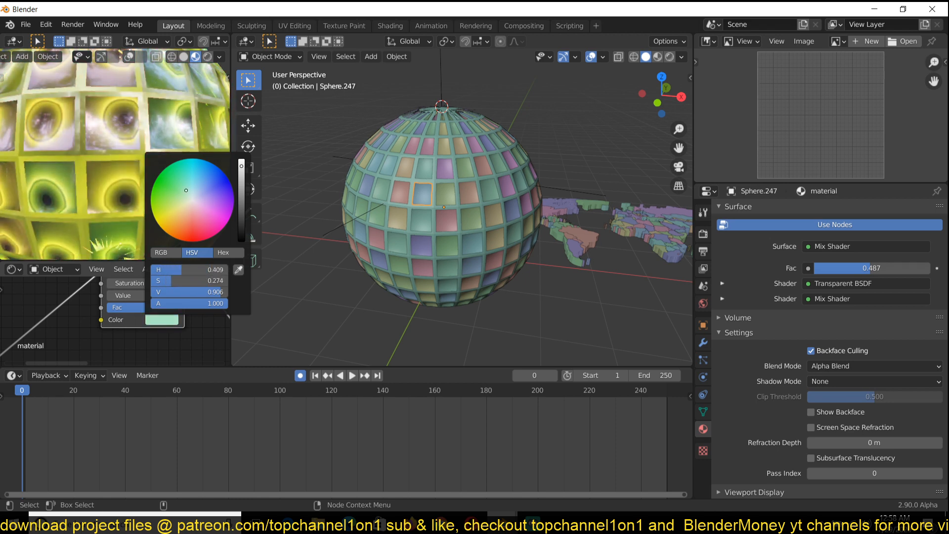
{"action": "left_click", "coordinate": [157, 319]}
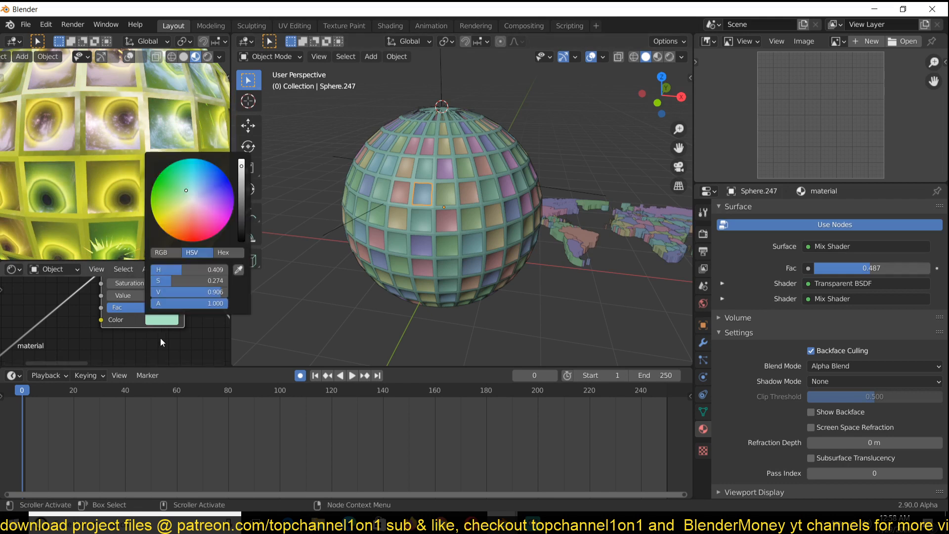
Keyframe the material's mix node Color at frame 0 and expand its Shader Nodetree channels in the Graph Editor.
{"action": "key", "text": "i"}
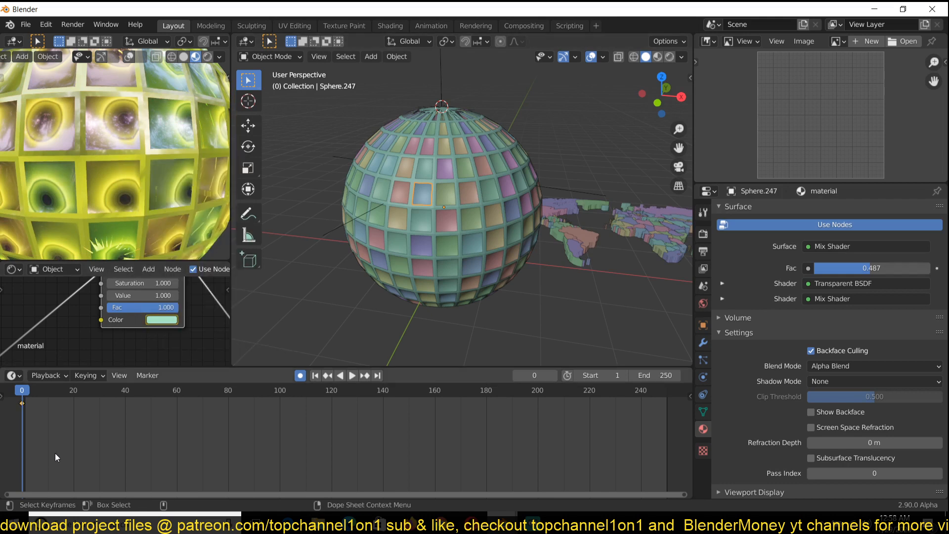
{"action": "key", "text": "ctrl+Tab"}
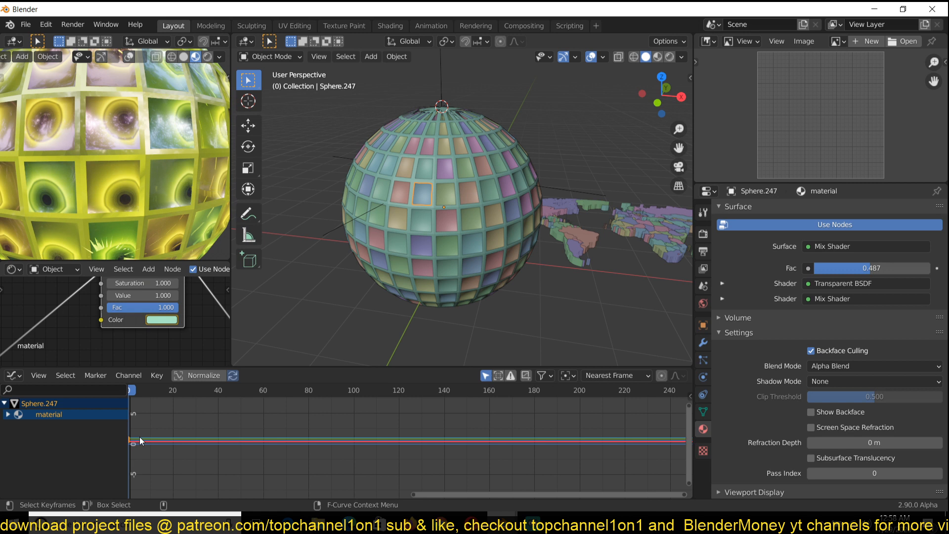
{"action": "left_click", "coordinate": [8, 415]}
{"action": "left_click", "coordinate": [11, 425]}
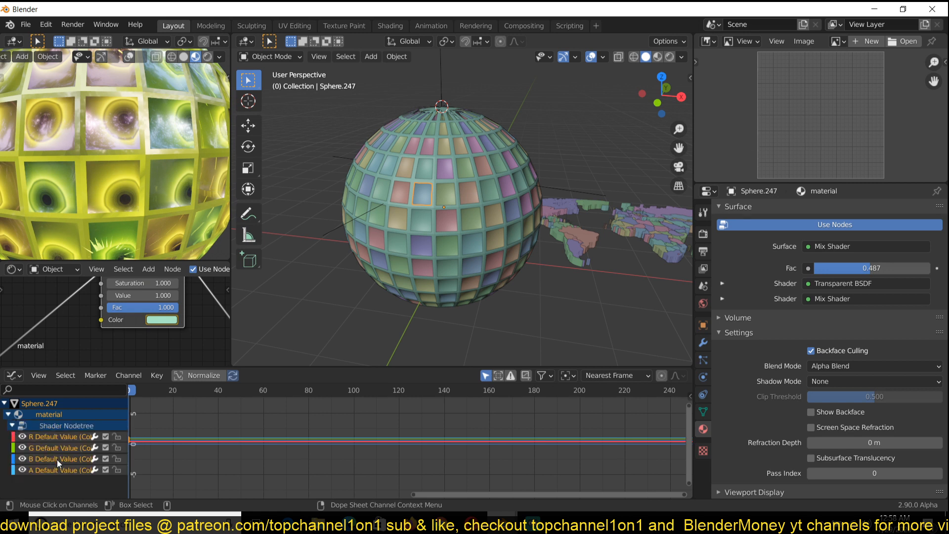
Isolate the R Default Value color curve by hiding the other channels, and select its keyframe at frame 0.
{"action": "left_click", "coordinate": [64, 469]}
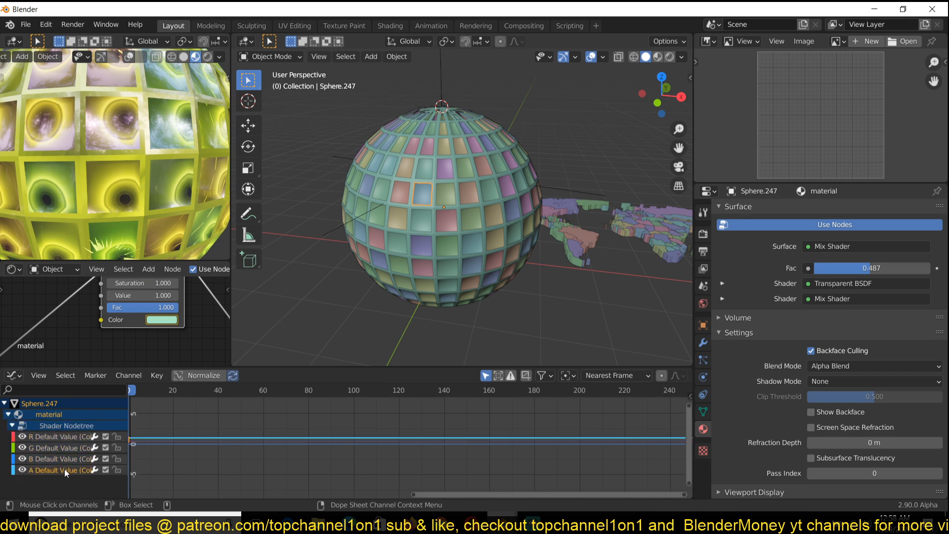
{"action": "left_click", "coordinate": [60, 436]}
{"action": "key", "text": "shift+h"}
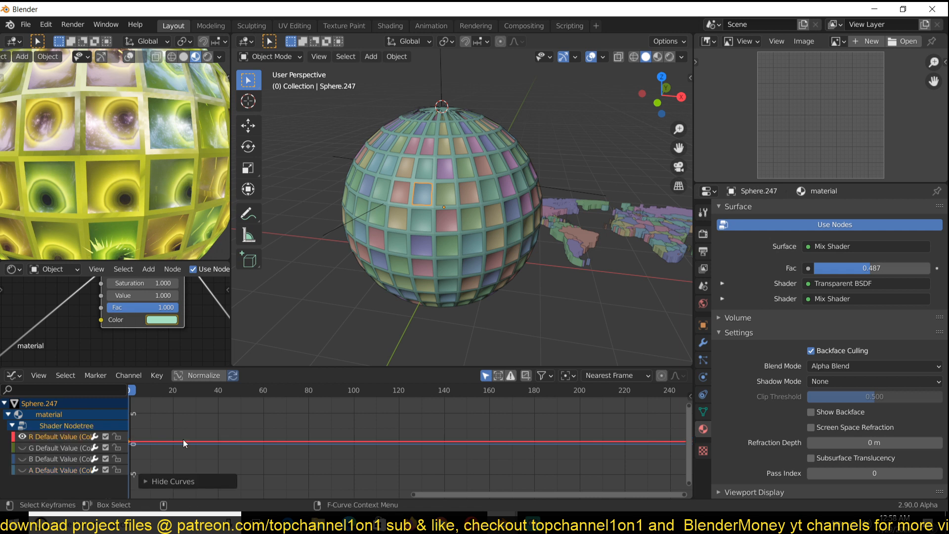
{"action": "key", "text": "Home"}
{"action": "left_click_drag", "start_coordinate": [454, 445], "coordinate": [447, 457]}
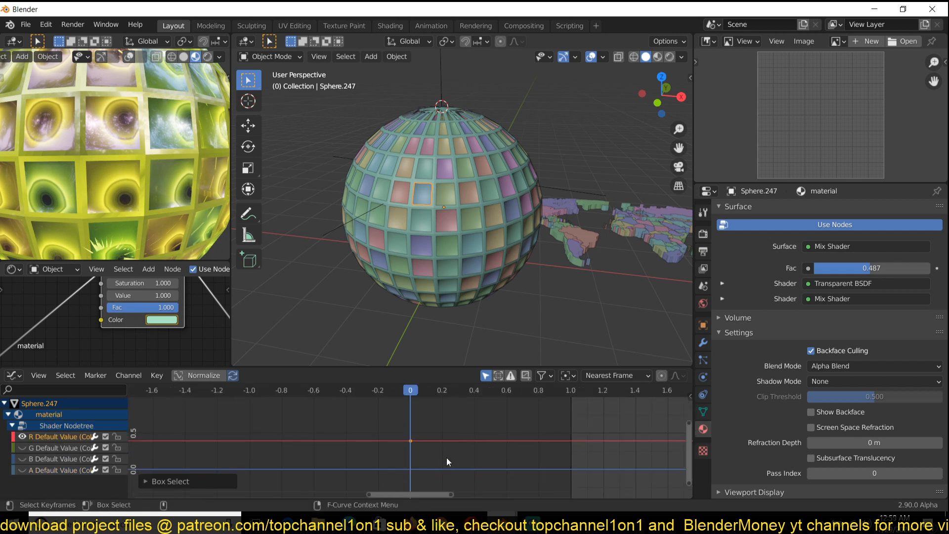
{"action": "left_click", "coordinate": [412, 444]}
Bake the sound file Venkatesananda.mp3 from the Downloads folder to the R color curve.
{"action": "left_click", "coordinate": [161, 379]}
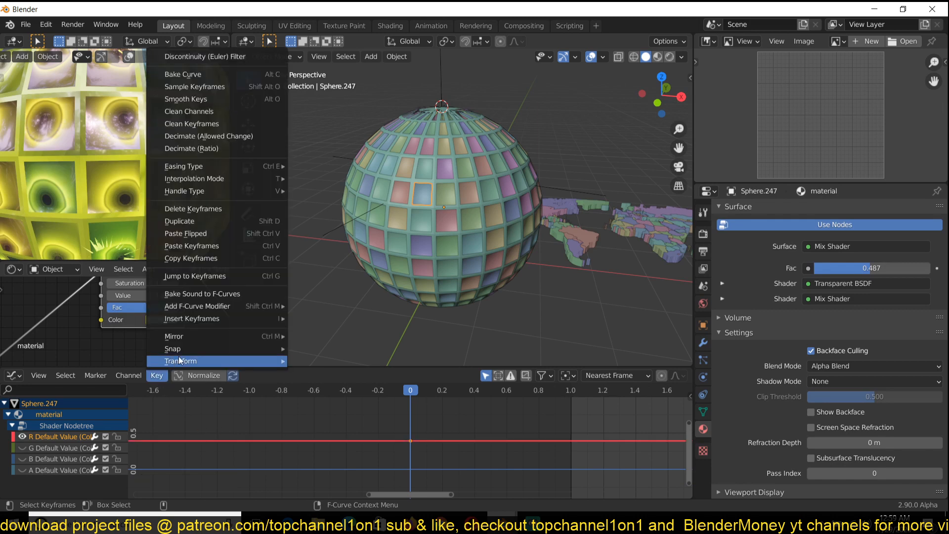
{"action": "mouse_move", "coordinate": [218, 308]}
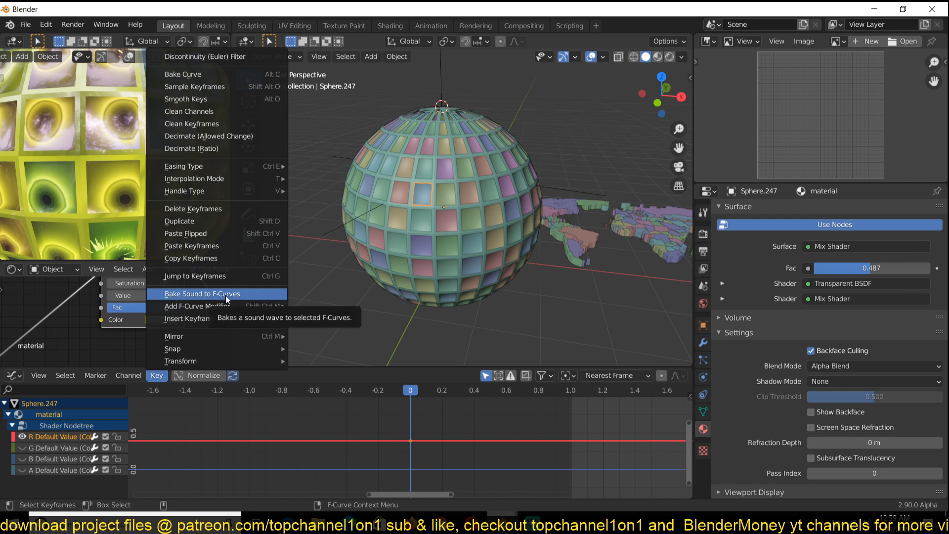
{"action": "left_click", "coordinate": [225, 295]}
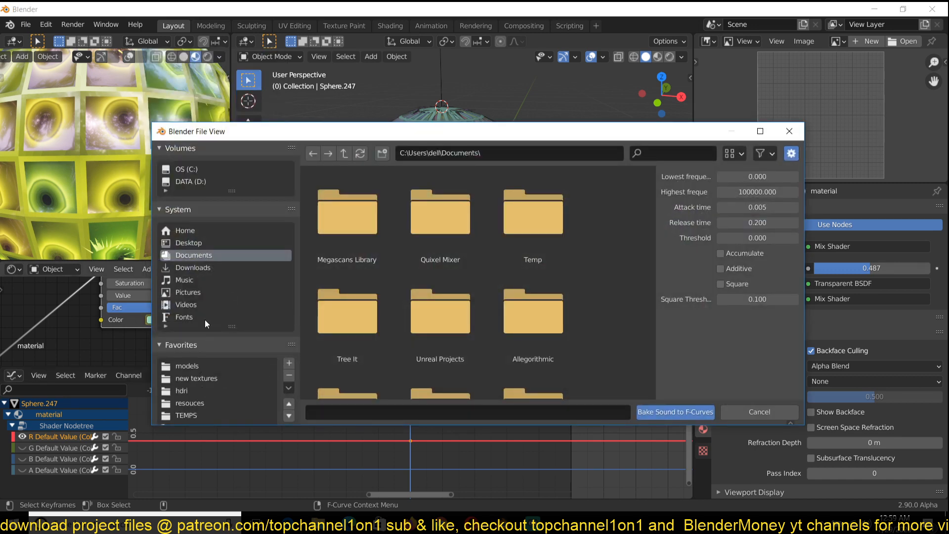
{"action": "scroll", "coordinate": [218, 395], "scroll_direction": "down", "scroll_amount": 6}
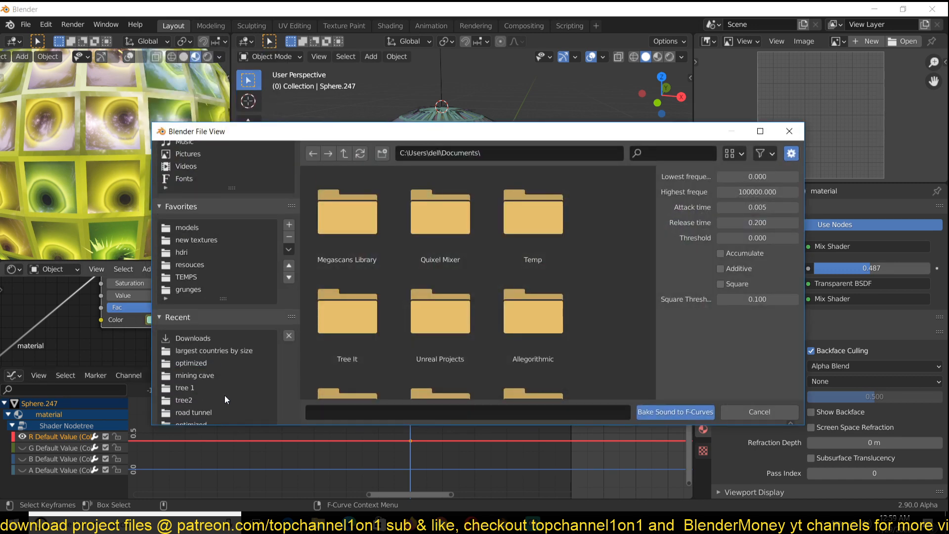
{"action": "scroll", "coordinate": [204, 396], "scroll_direction": "down", "scroll_amount": 3}
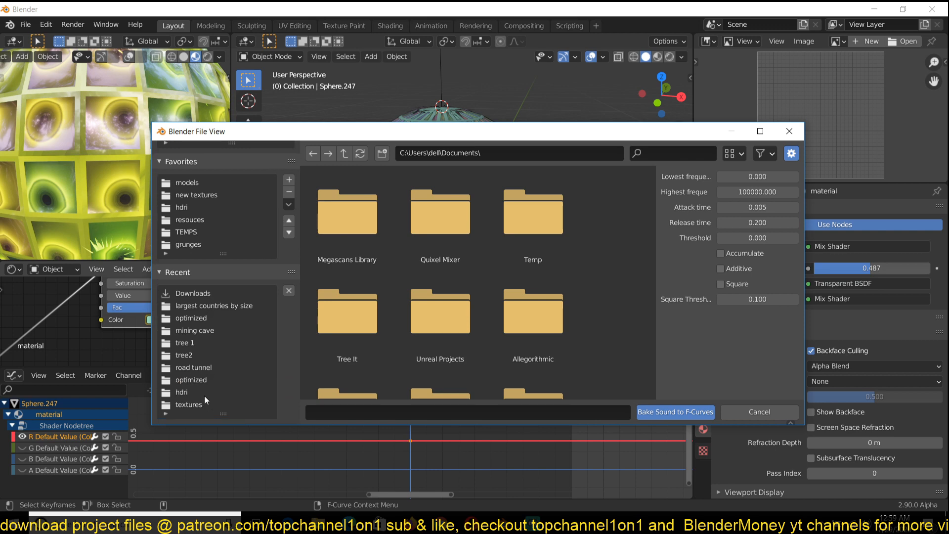
{"action": "left_click", "coordinate": [204, 296]}
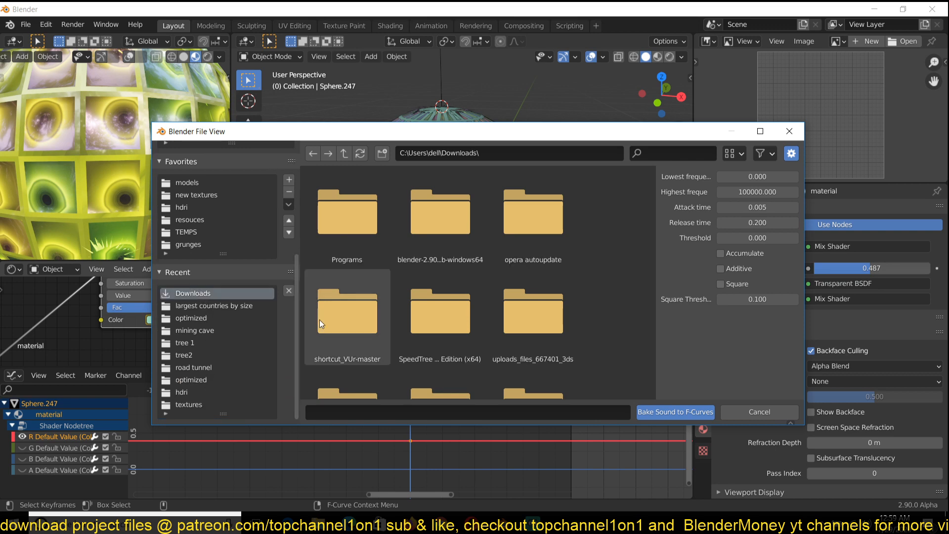
{"action": "scroll", "coordinate": [321, 324], "scroll_direction": "down", "scroll_amount": 3}
{"action": "scroll", "coordinate": [328, 333], "scroll_direction": "down", "scroll_amount": 2}
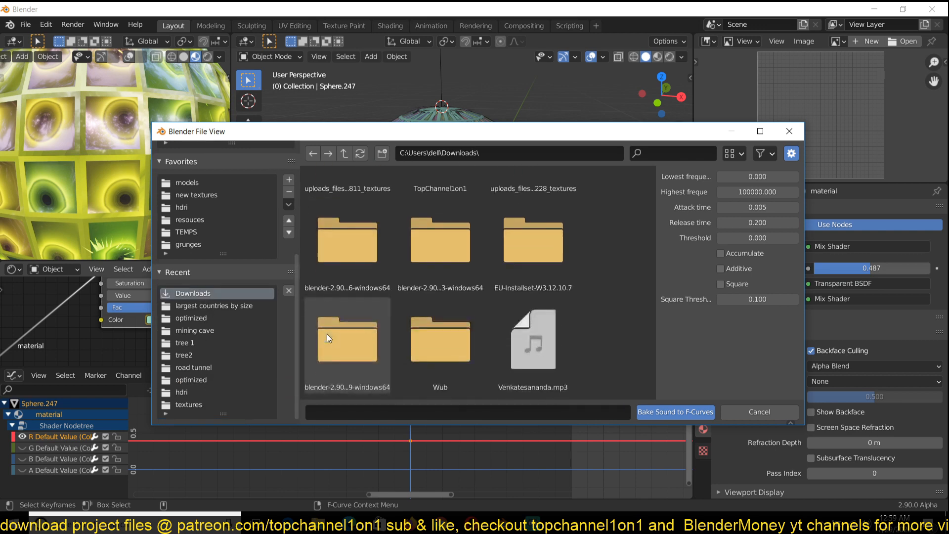
{"action": "left_click", "coordinate": [542, 366]}
{"action": "double_click", "coordinate": [542, 366]}
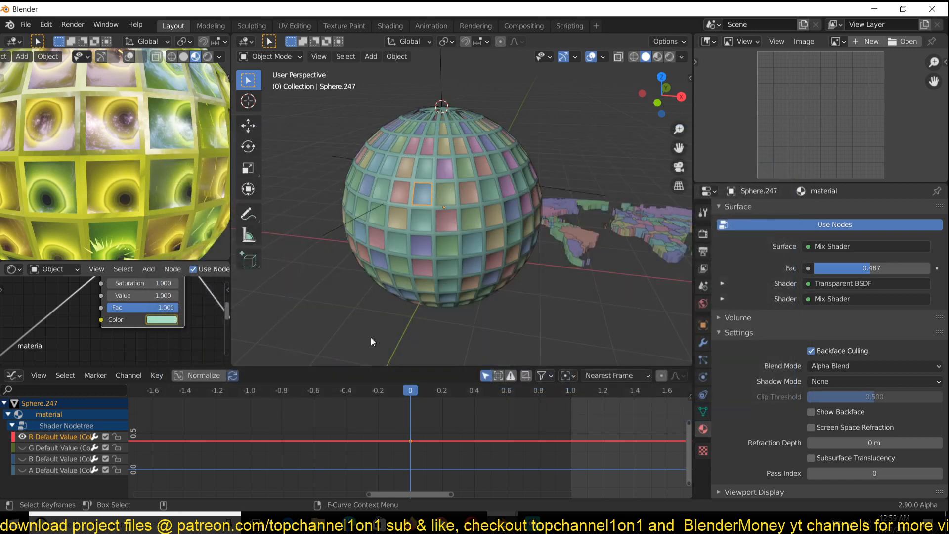
Examine the full baked R curve and play the animation to check the tiles' color changes.
{"action": "scroll", "coordinate": [379, 319], "scroll_direction": "down", "scroll_amount": 2}
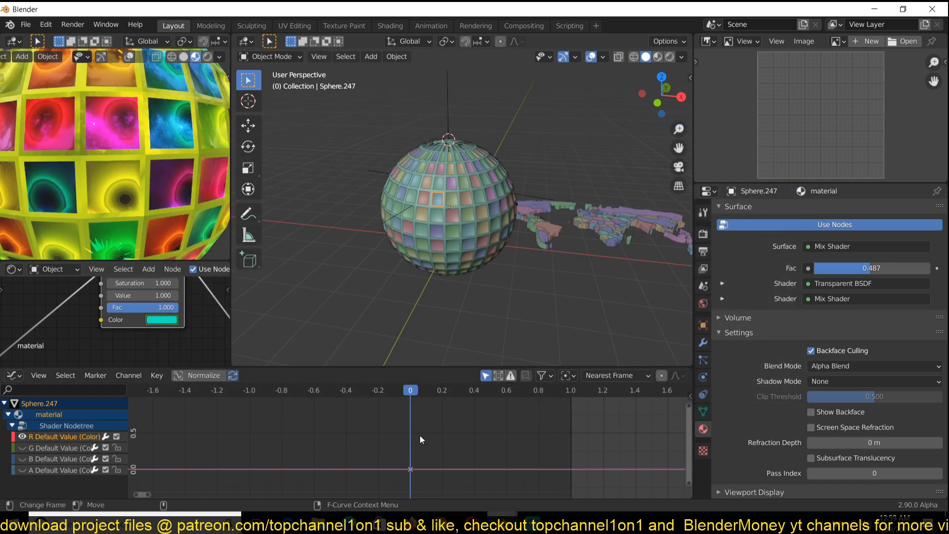
{"action": "scroll", "coordinate": [458, 455], "scroll_direction": "down", "scroll_amount": 6}
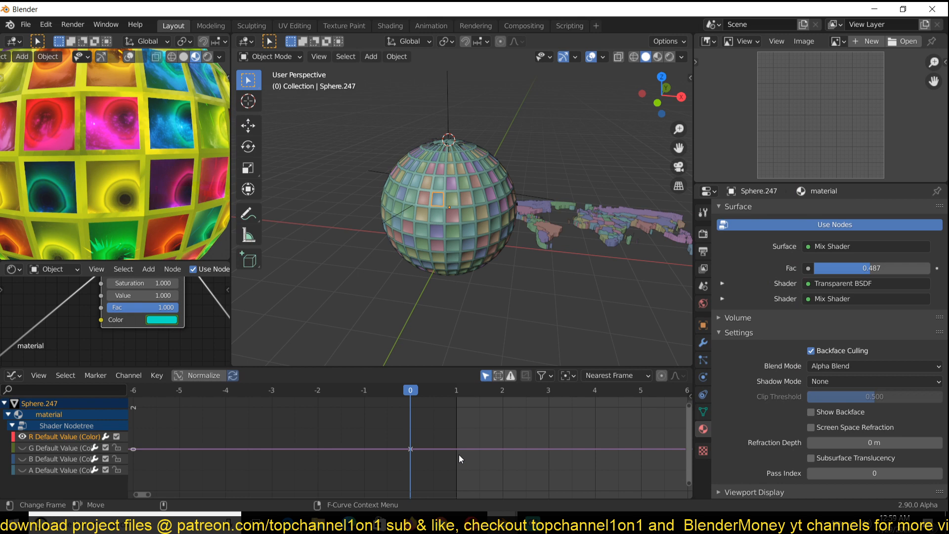
{"action": "key", "text": "Home"}
{"action": "key", "text": "space"}
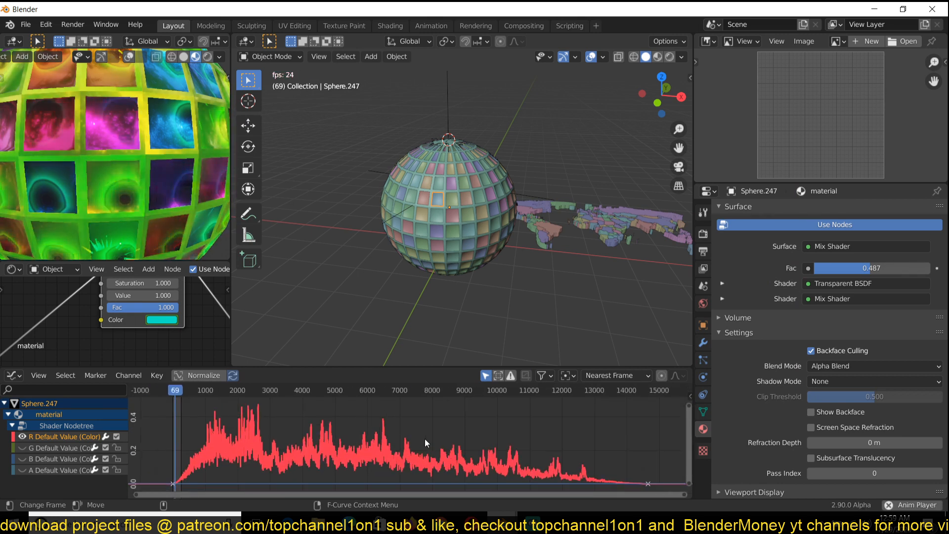
{"action": "key", "text": "space"}
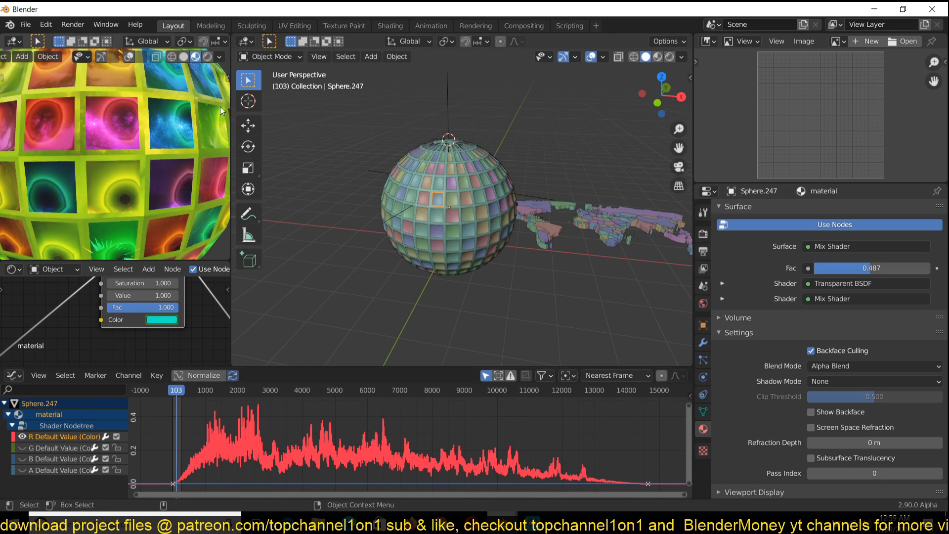
Add a Speaker object to the scene at the 3D cursor above the sphere.
{"action": "key", "text": "shift+a"}
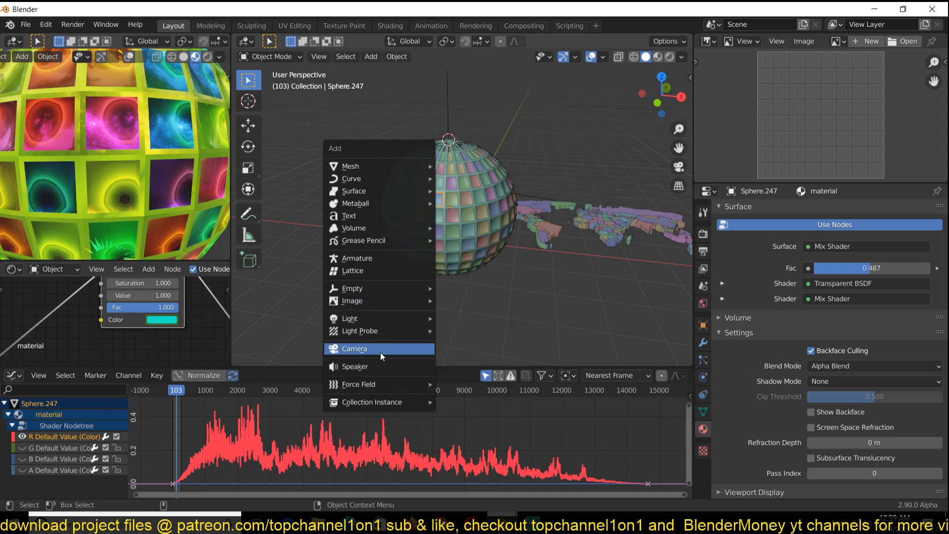
{"action": "left_click", "coordinate": [368, 367]}
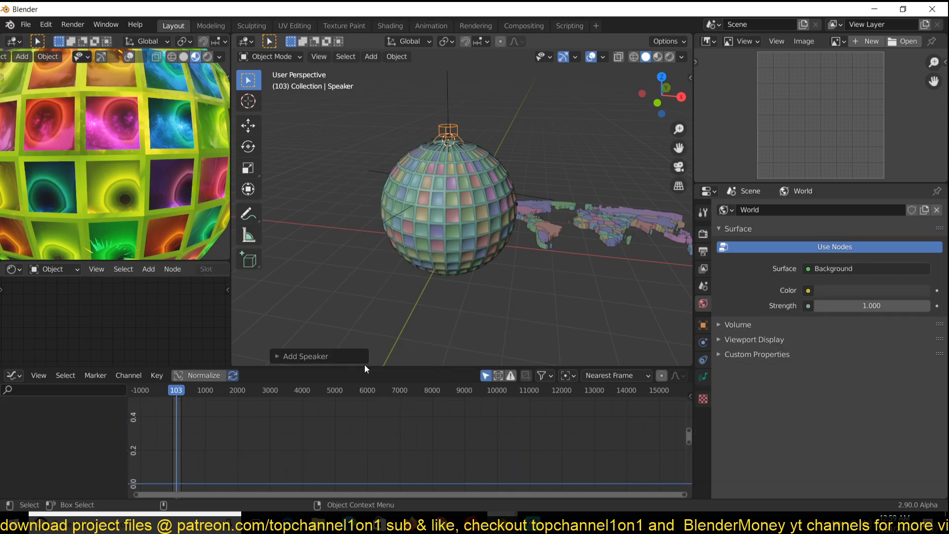
{"action": "key", "text": "ctrl+z"}
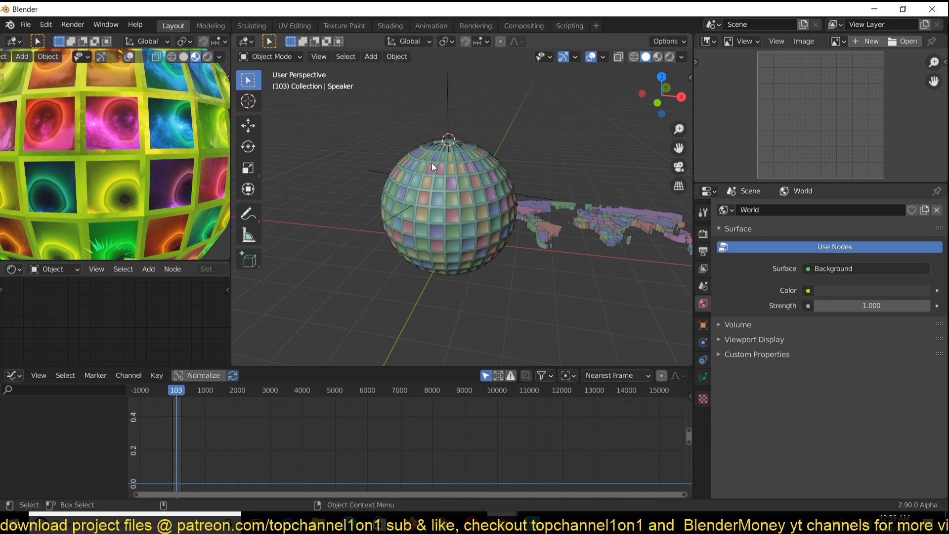
{"action": "key", "text": "ctrl+shift+z"}
Load Venkatesananda.mp3 from the Downloads folder as the speaker's sound.
{"action": "left_click", "coordinate": [703, 376]}
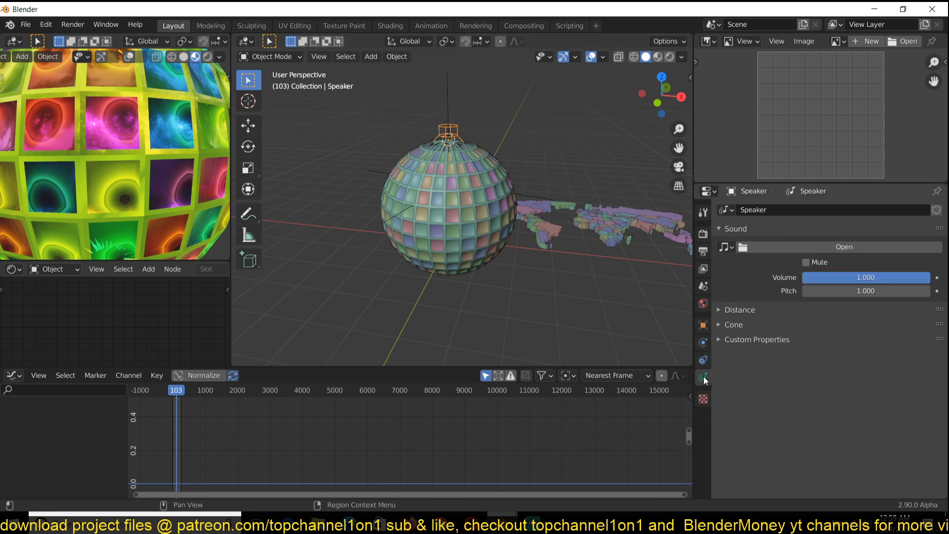
{"action": "left_click", "coordinate": [835, 249]}
{"action": "left_click", "coordinate": [762, 411]}
{"action": "left_click", "coordinate": [725, 247]}
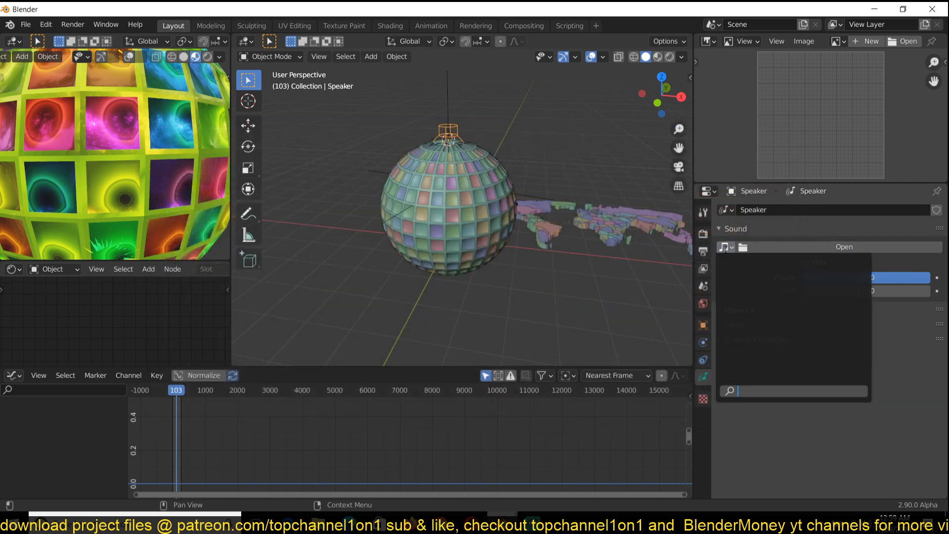
{"action": "left_click", "coordinate": [881, 246]}
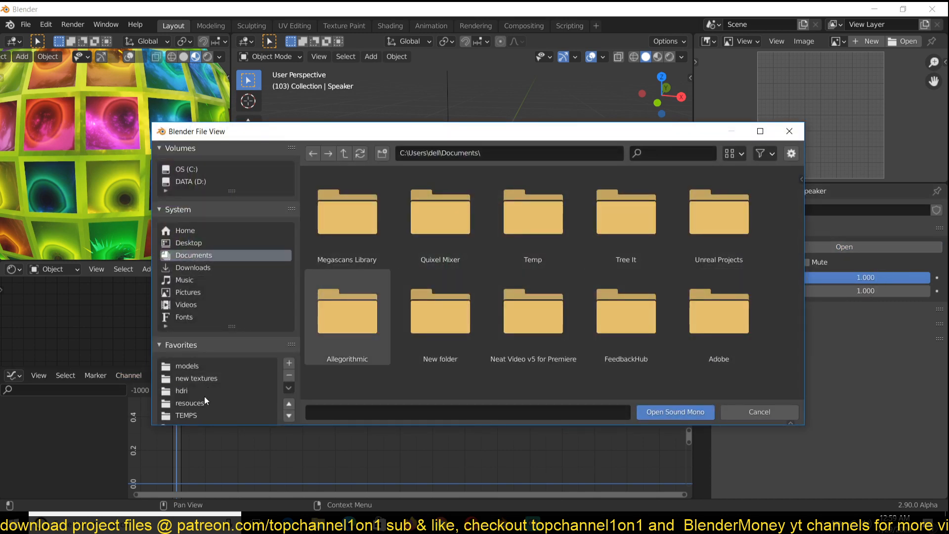
{"action": "scroll", "coordinate": [203, 396], "scroll_direction": "down", "scroll_amount": 3}
{"action": "scroll", "coordinate": [206, 235], "scroll_direction": "down", "scroll_amount": 2}
{"action": "left_click", "coordinate": [218, 169]}
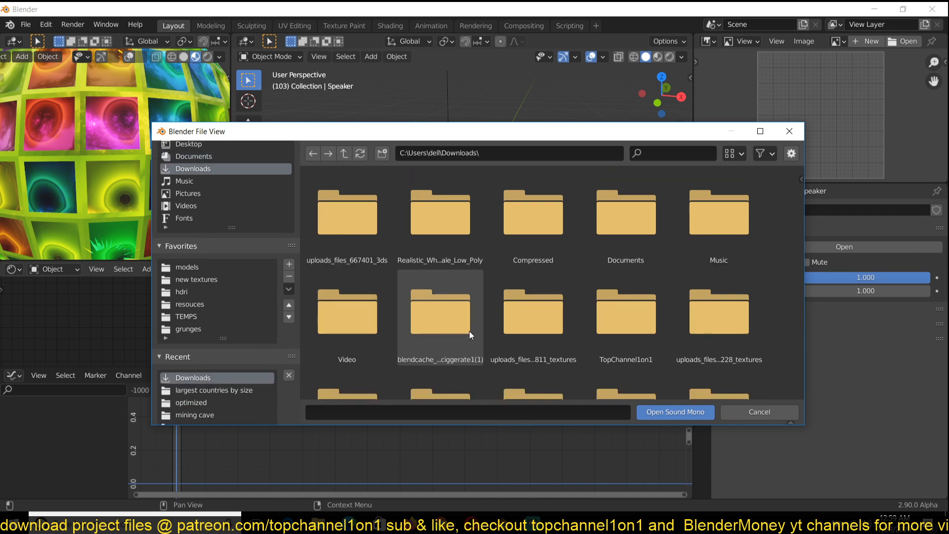
{"action": "scroll", "coordinate": [471, 330], "scroll_direction": "down", "scroll_amount": 3}
{"action": "double_click", "coordinate": [351, 360]}
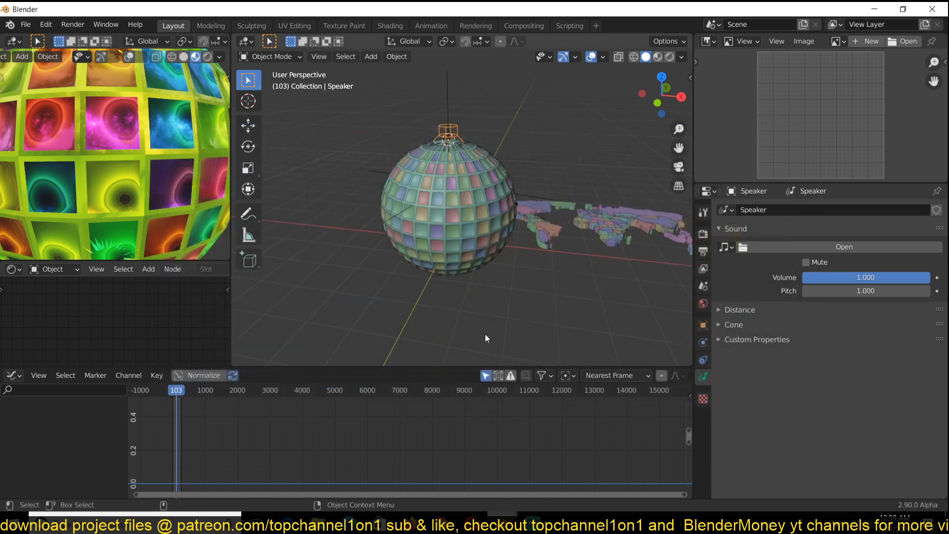
Play the animation briefly with the speaker in the scene, and return the playhead to frame 0.
{"action": "key", "text": "space"}
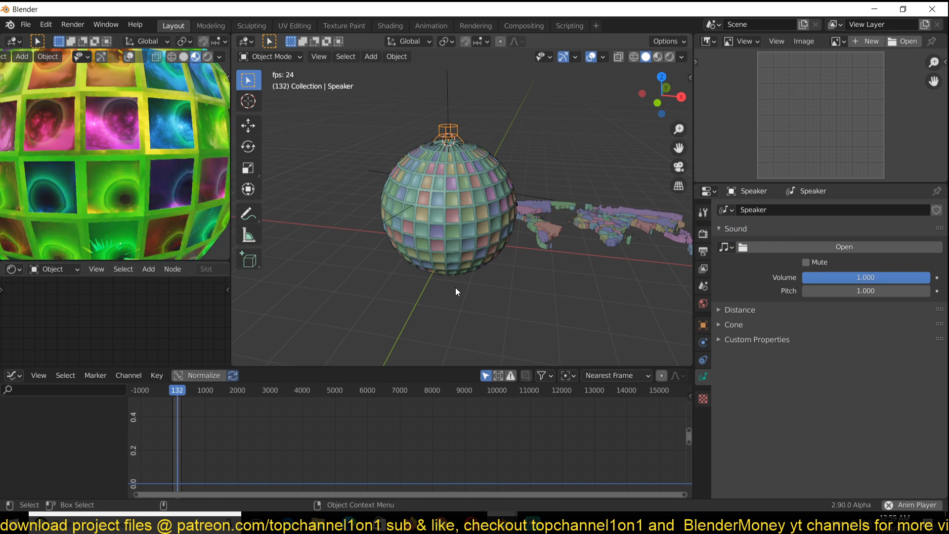
{"action": "key", "text": "space"}
{"action": "left_click", "coordinate": [155, 426]}
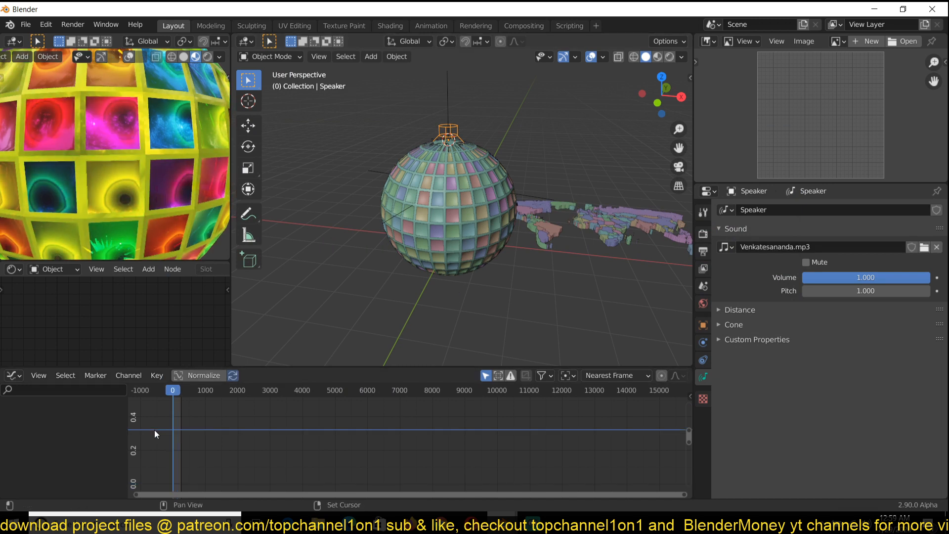
{"action": "scroll", "coordinate": [196, 446], "scroll_direction": "up", "scroll_amount": 3}
{"action": "scroll", "coordinate": [211, 458], "scroll_direction": "down", "scroll_amount": 12}
{"action": "left_click_drag", "start_coordinate": [328, 493], "coordinate": [168, 494]}
{"action": "scroll", "coordinate": [370, 438], "scroll_direction": "up", "scroll_amount": 12}
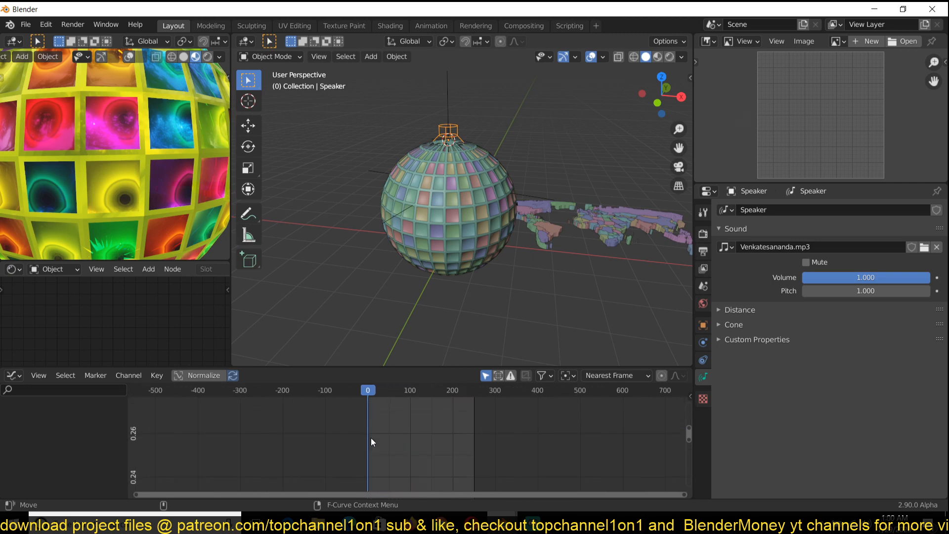
Play the animation from frame 0 with the speaker in view, and raise the system volume to 100.
{"action": "key", "text": "space"}
{"action": "scroll", "coordinate": [408, 81], "scroll_direction": "up", "scroll_amount": 6}
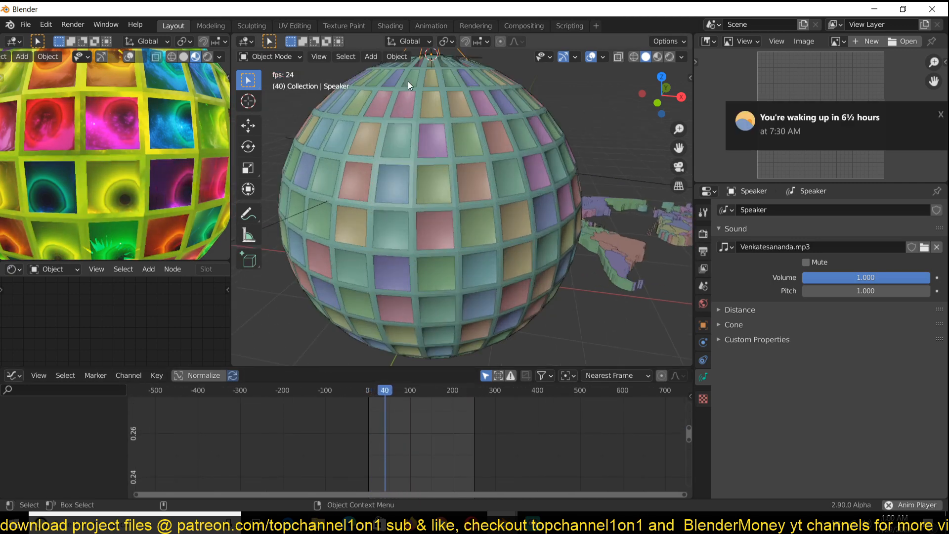
{"action": "middle_click_drag", "start_coordinate": [408, 81], "coordinate": [398, 158], "text": "shift"}
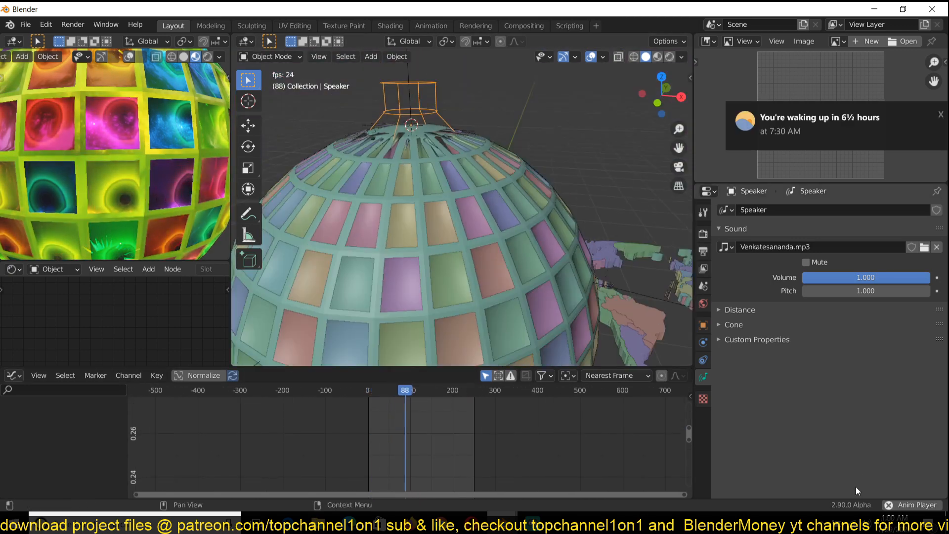
{"action": "key", "text": "XF86AudioRaiseVolume"}
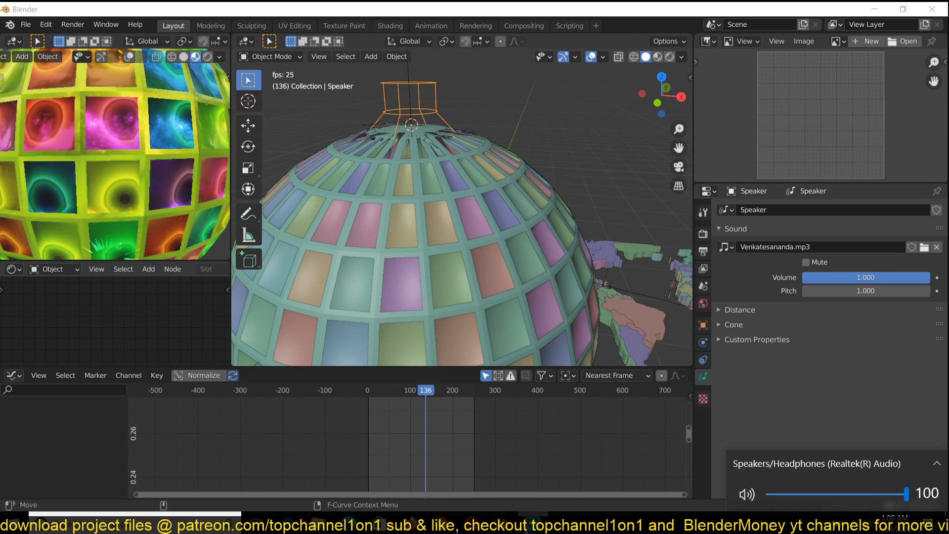
Switch to Streamlabs OBS, unmute the Desktop Audio source in the mixer, and return to Blender.
{"action": "left_click", "coordinate": [533, 522]}
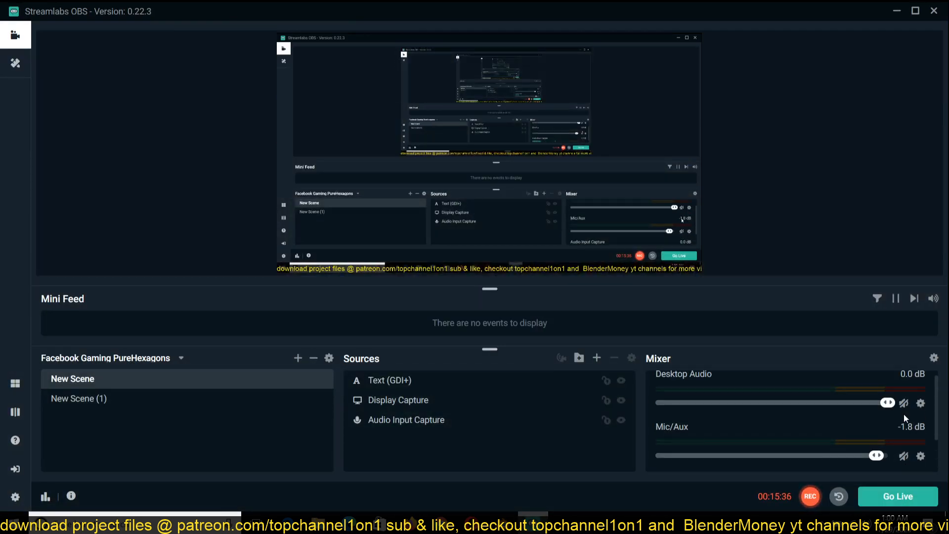
{"action": "left_click", "coordinate": [903, 412]}
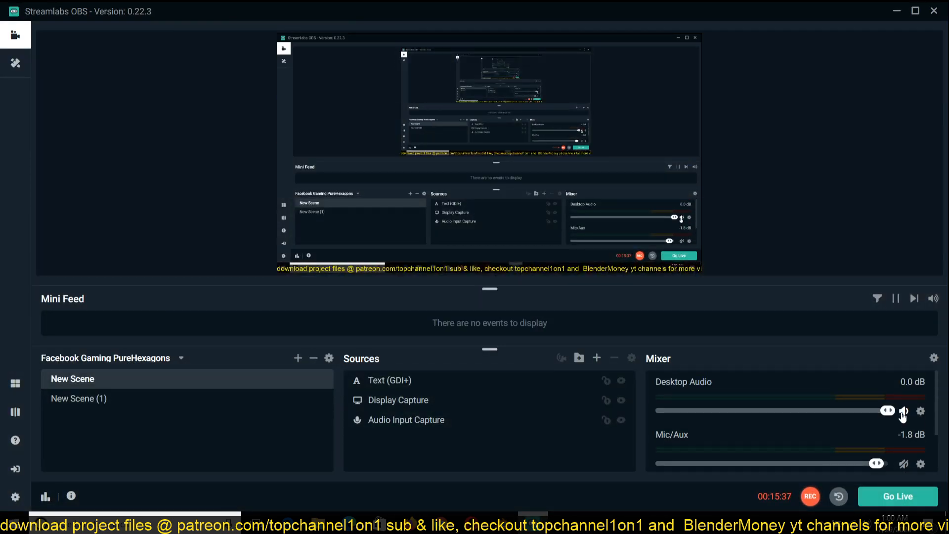
{"action": "left_click", "coordinate": [899, 11]}
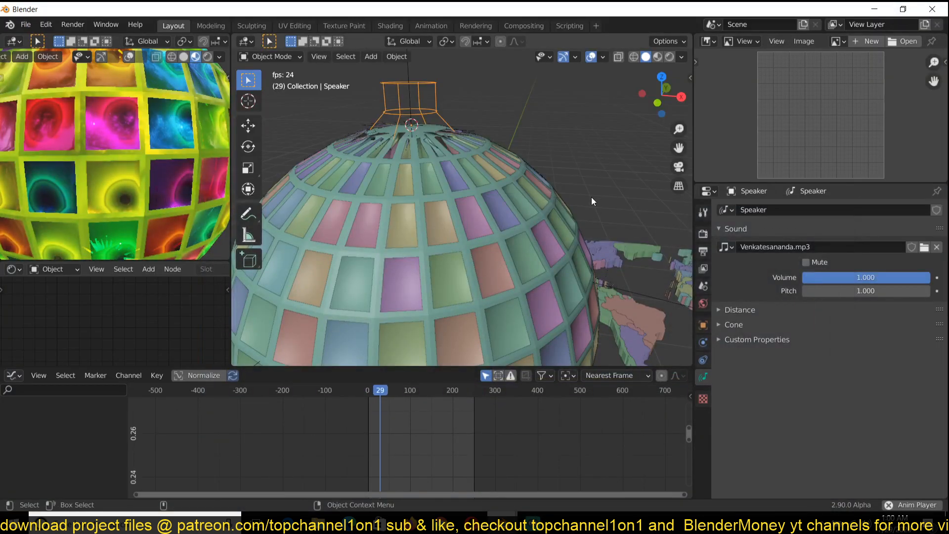
Stop the animation playback and delete the speaker above the sphere.
{"action": "key", "text": "space"}
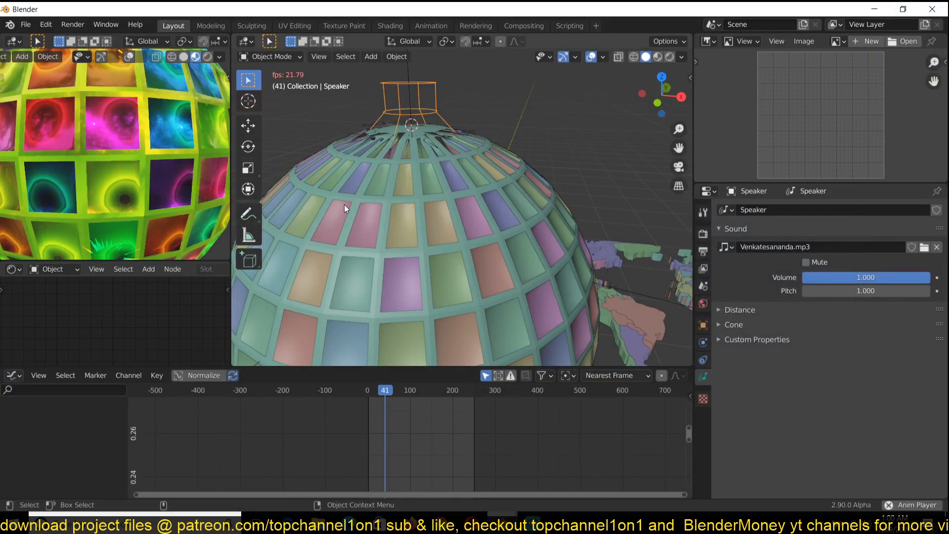
{"action": "key", "text": "space"}
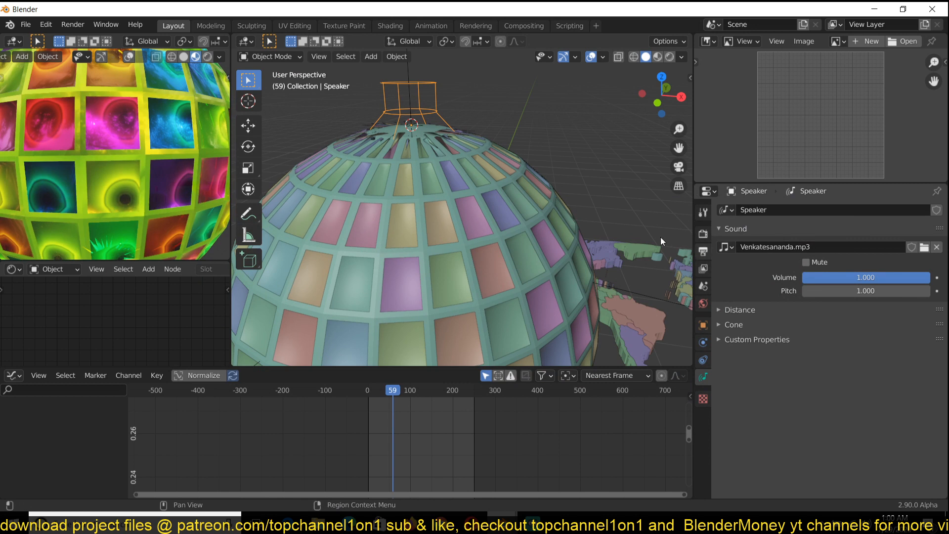
{"action": "key", "text": "x"}
{"action": "left_click", "coordinate": [408, 94]}
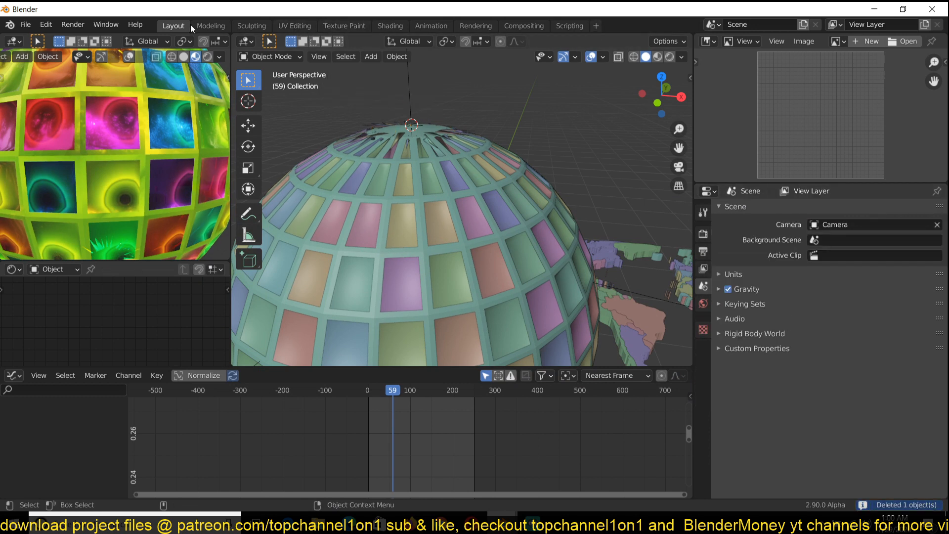
Add a Video Editing workspace to the project.
{"action": "left_click", "coordinate": [595, 26]}
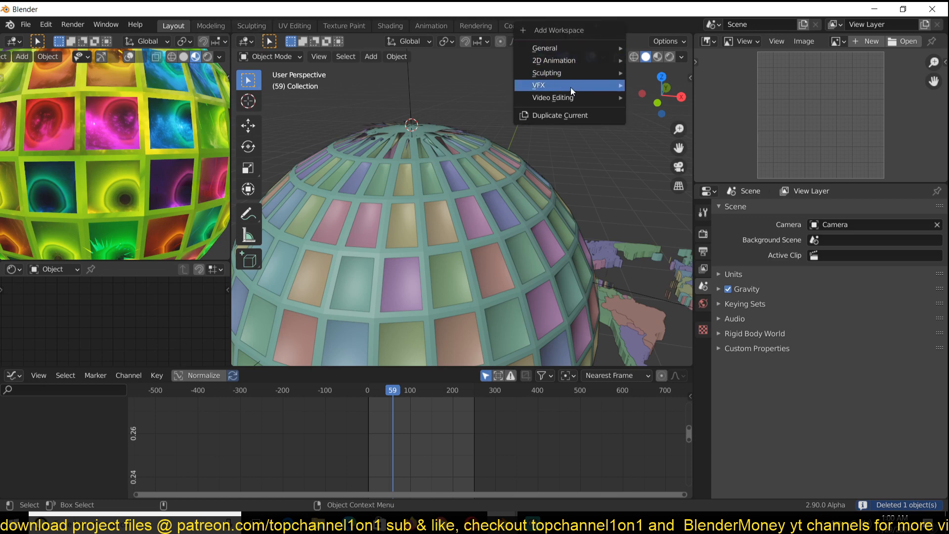
{"action": "mouse_move", "coordinate": [606, 99]}
{"action": "left_click", "coordinate": [665, 114]}
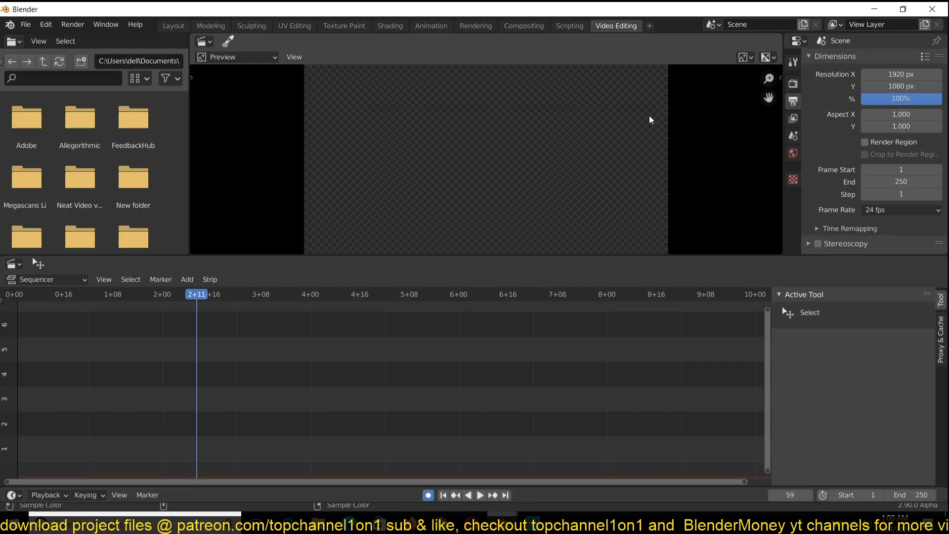
Add Venkatesananda.mp3 from the Downloads folder as a sound strip on channel 2 at frame 59.
{"action": "key", "text": "shift+a"}
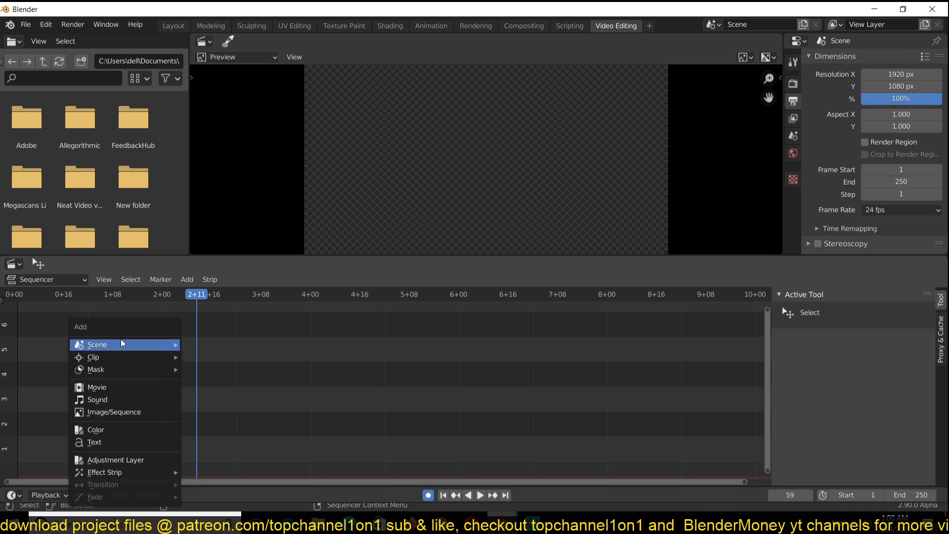
{"action": "left_click", "coordinate": [136, 398]}
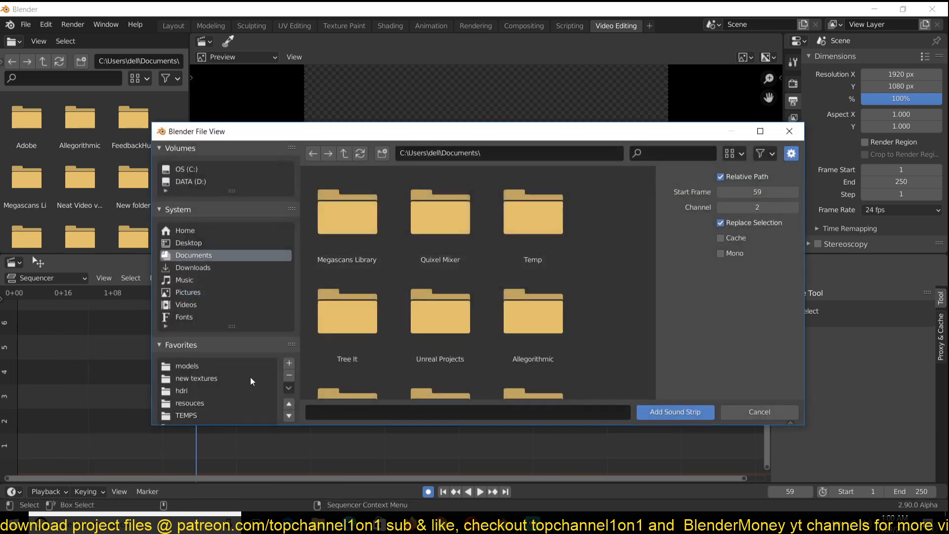
{"action": "left_click", "coordinate": [192, 268]}
{"action": "scroll", "coordinate": [430, 336], "scroll_direction": "down", "scroll_amount": 3}
{"action": "scroll", "coordinate": [433, 346], "scroll_direction": "down", "scroll_amount": 3}
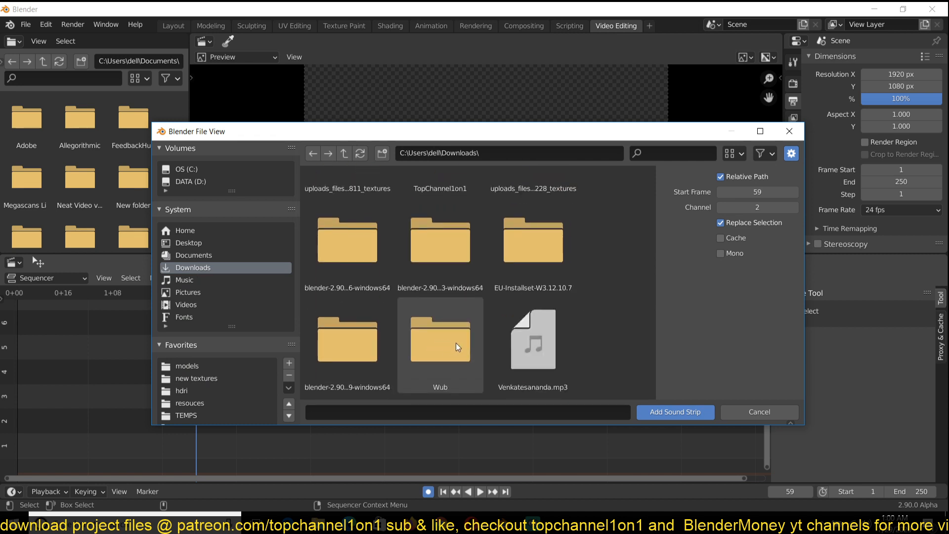
{"action": "double_click", "coordinate": [540, 344]}
{"action": "scroll", "coordinate": [540, 396], "scroll_direction": "down", "scroll_amount": 2}
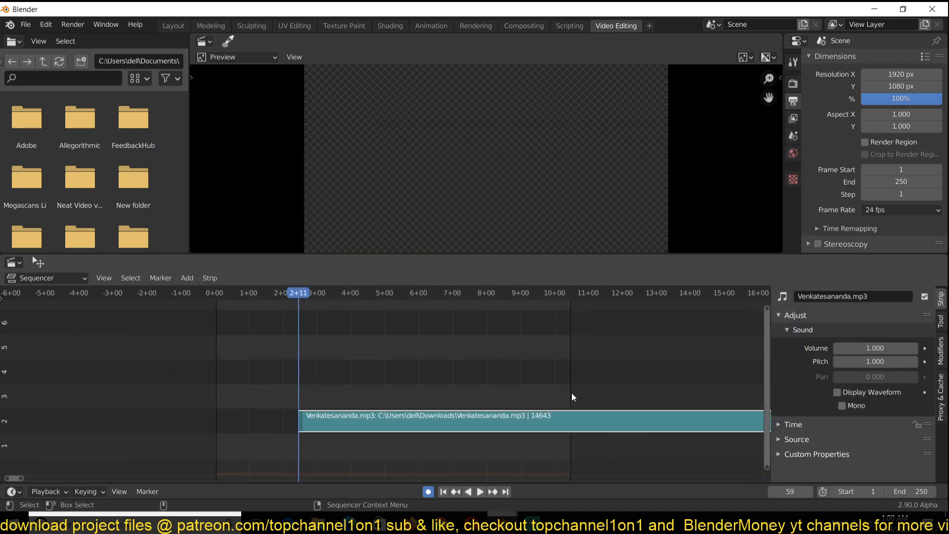
Slide the Venkatesananda.mp3 strip 214 frames earlier so it starts before the scene's frame range.
{"action": "key", "text": "g"}
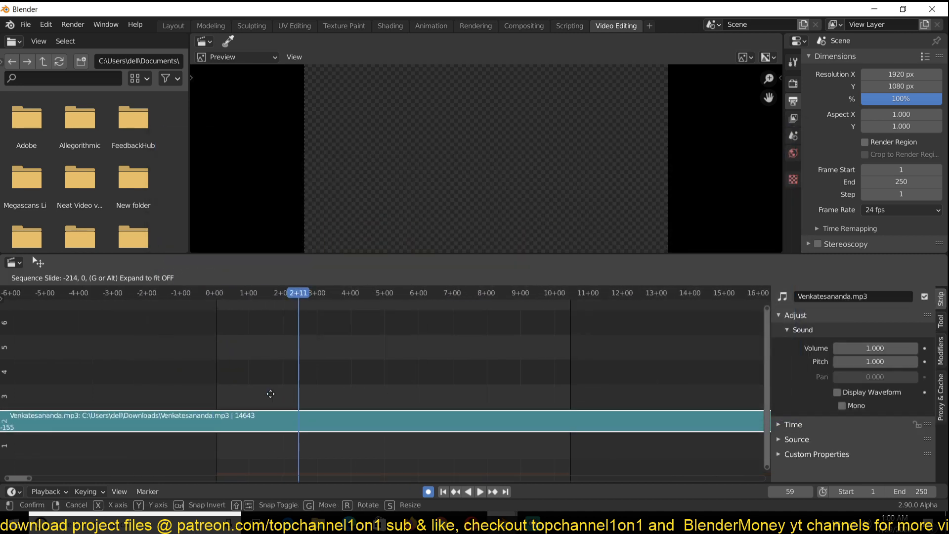
{"action": "left_click", "coordinate": [270, 394]}
{"action": "scroll", "coordinate": [272, 396], "scroll_direction": "down", "scroll_amount": 2}
Move the playhead back near the start of the frame range and play the sequence to listen to the sound strip.
{"action": "key", "text": "space"}
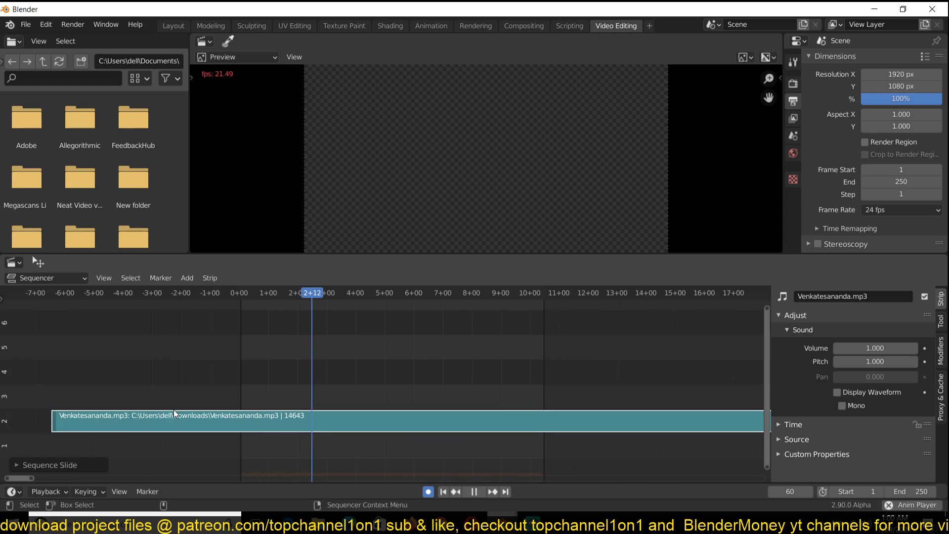
{"action": "right_click", "coordinate": [220, 409], "text": "shift"}
{"action": "key", "text": "space"}
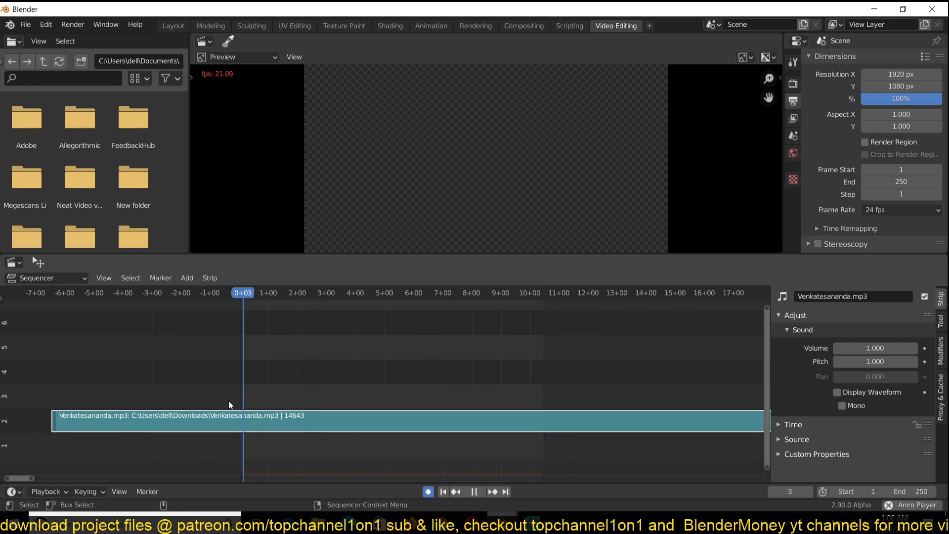
{"action": "key", "text": "space"}
{"action": "key", "text": "space"}
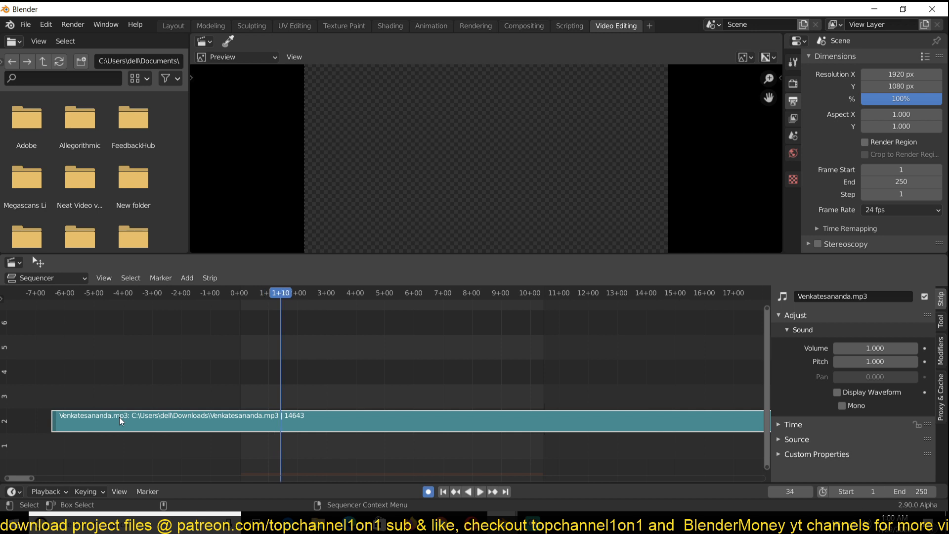
{"action": "key", "text": "space"}
{"action": "key", "text": "space"}
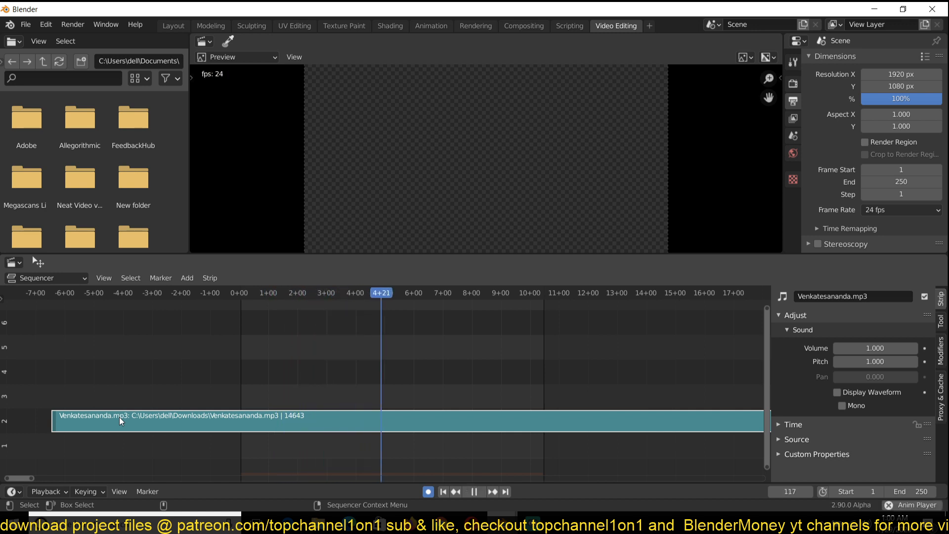
{"action": "key", "text": "space"}
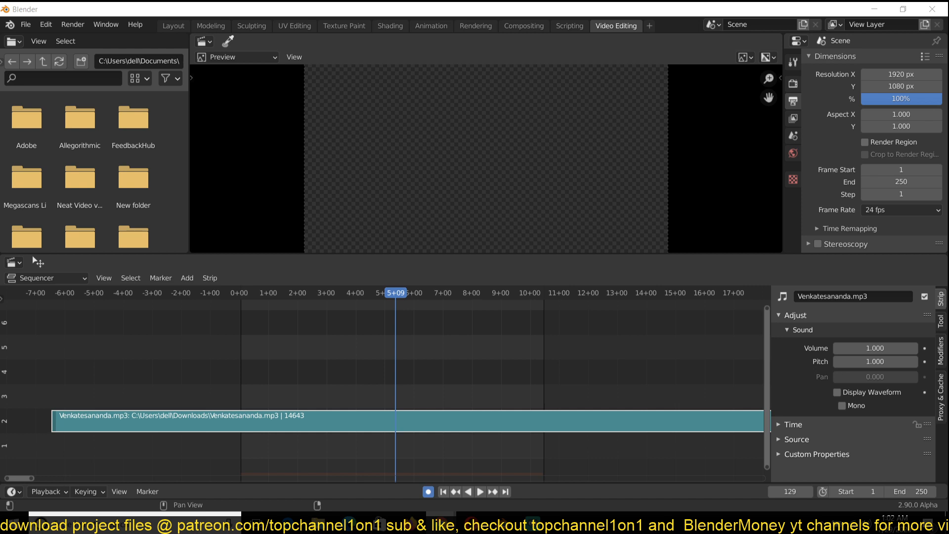
Switch to the YouTube Studio audio library in a maximized browser window, preview the track The Old RV and download it.
{"action": "left_click_drag", "start_coordinate": [948, 208], "coordinate": [540, 29]}
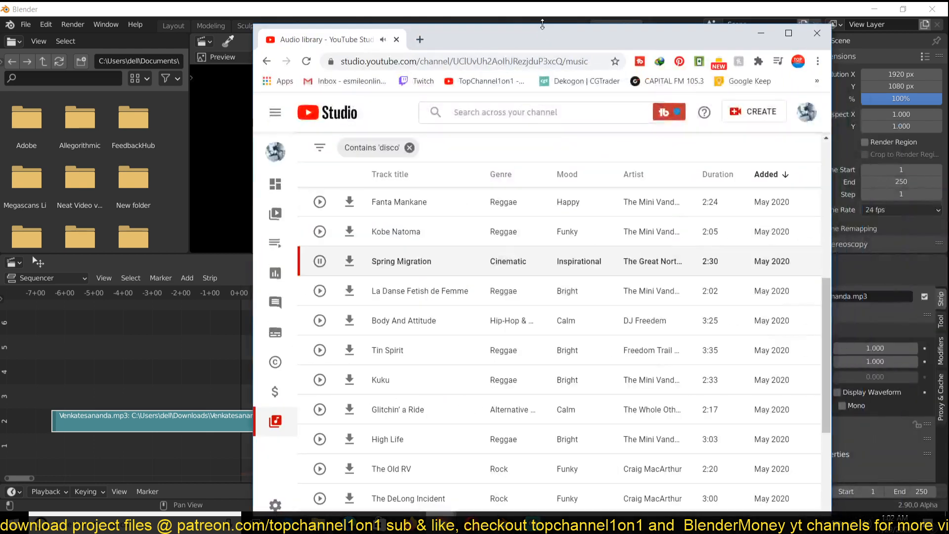
{"action": "left_click", "coordinate": [782, 38]}
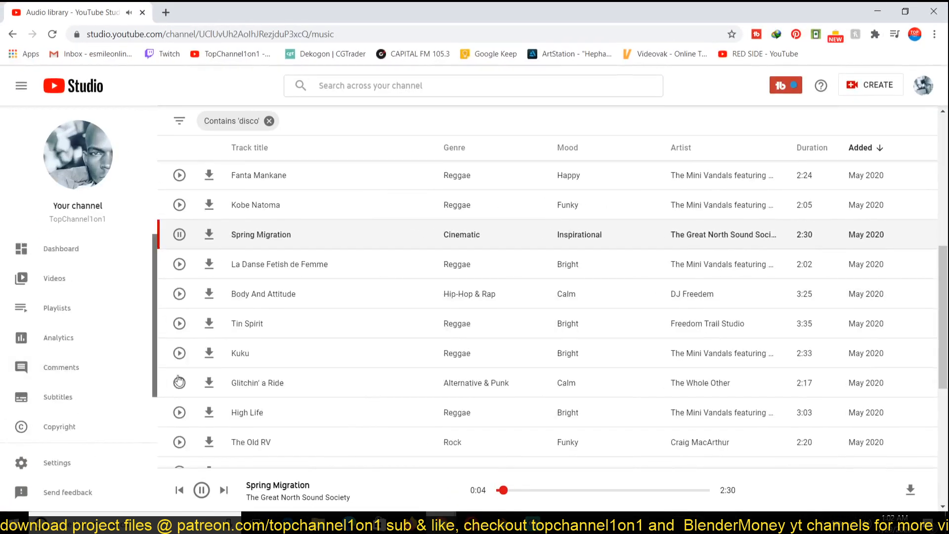
{"action": "scroll", "coordinate": [186, 378], "scroll_direction": "down", "scroll_amount": 2}
{"action": "left_click", "coordinate": [179, 318]}
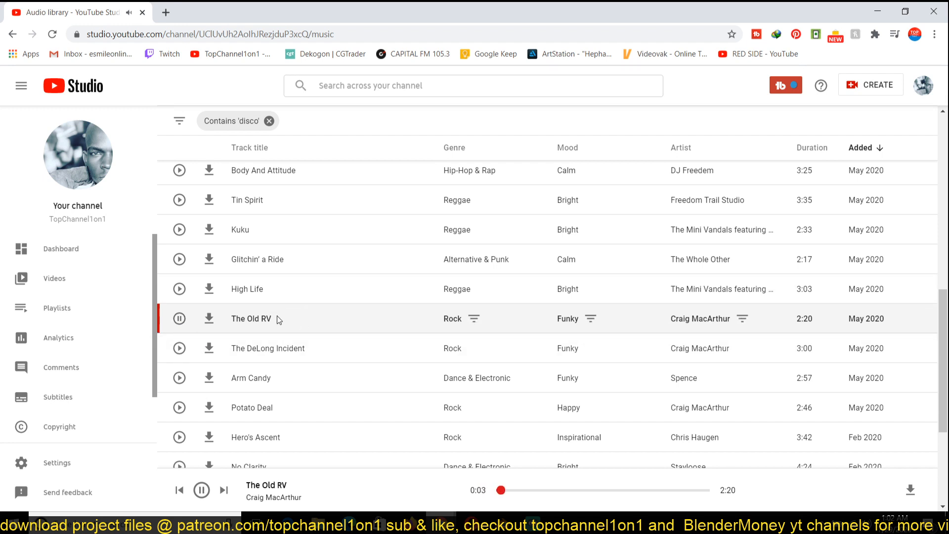
{"action": "left_click", "coordinate": [212, 321]}
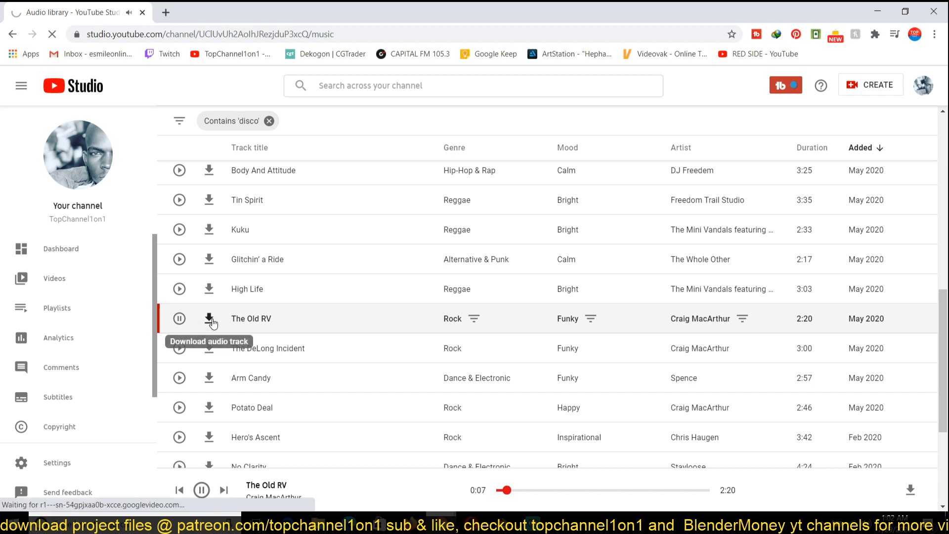
Preview Hero's Ascent, remove the 'disco' filter from the audio library and dismiss the terms notice.
{"action": "left_click", "coordinate": [179, 436]}
{"action": "scroll", "coordinate": [404, 328], "scroll_direction": "up", "scroll_amount": 12}
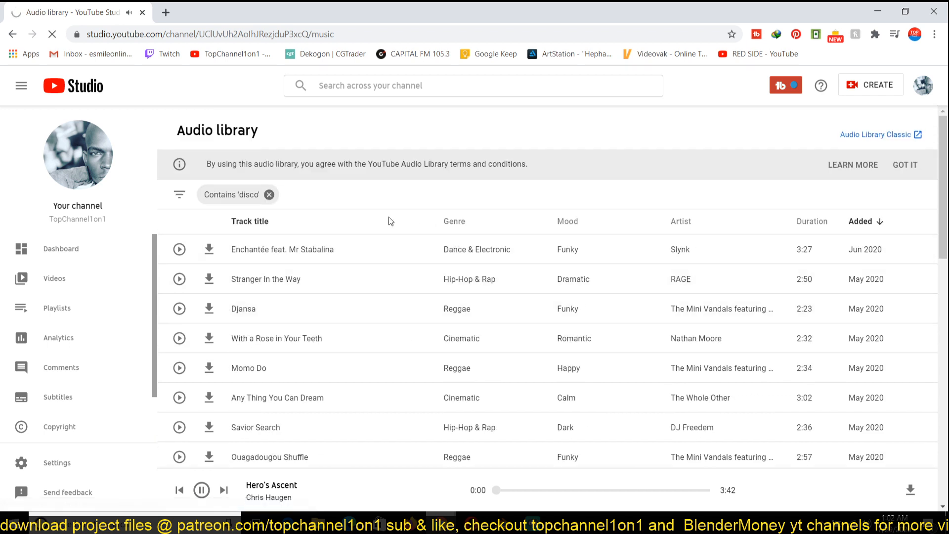
{"action": "left_click", "coordinate": [278, 200]}
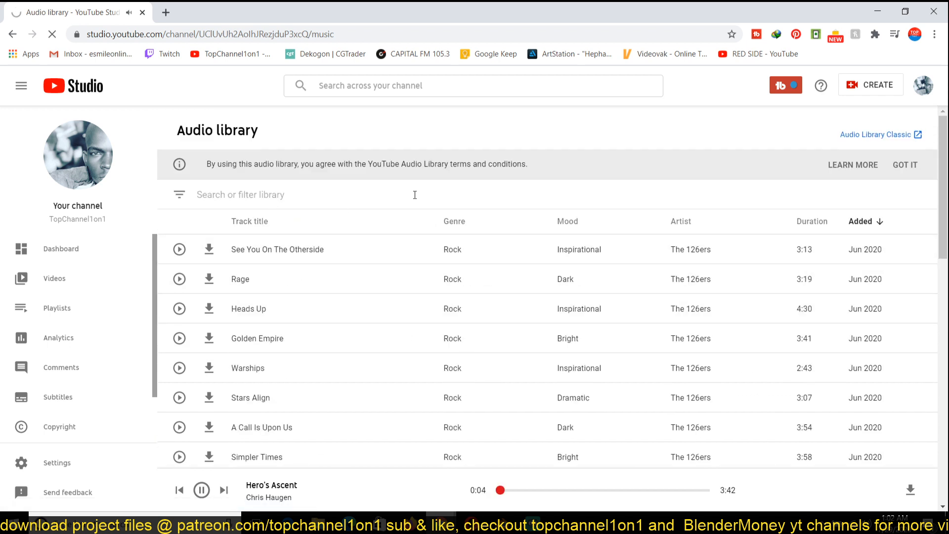
{"action": "left_click", "coordinate": [181, 197]}
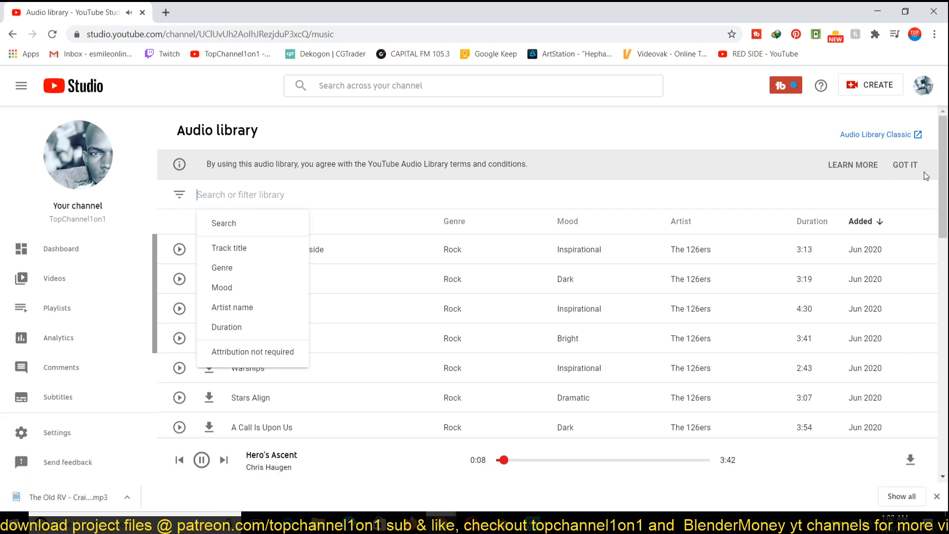
{"action": "left_click", "coordinate": [907, 166]}
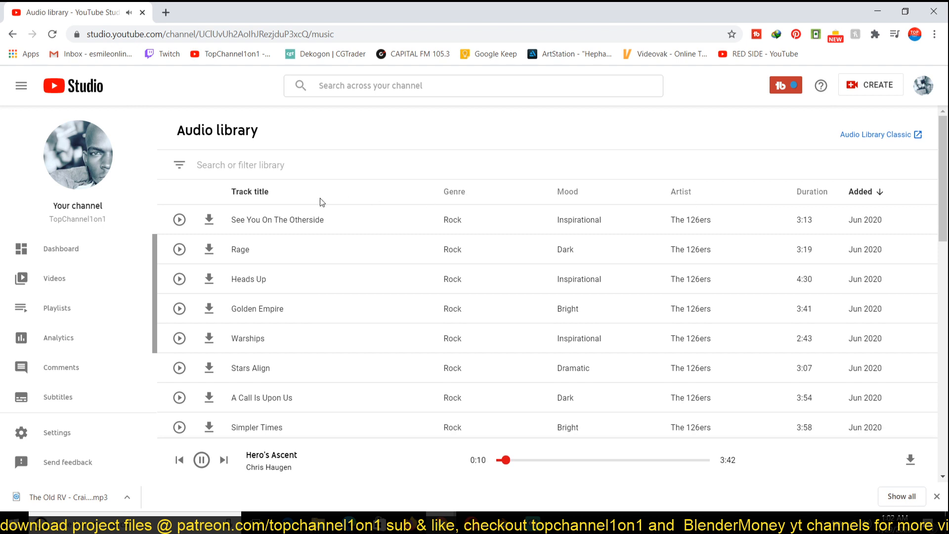
Filter the audio library by the moods Bright and Funky.
{"action": "scroll", "coordinate": [267, 311], "scroll_direction": "down", "scroll_amount": 3}
{"action": "scroll", "coordinate": [395, 257], "scroll_direction": "up", "scroll_amount": 3}
{"action": "left_click", "coordinate": [177, 168]}
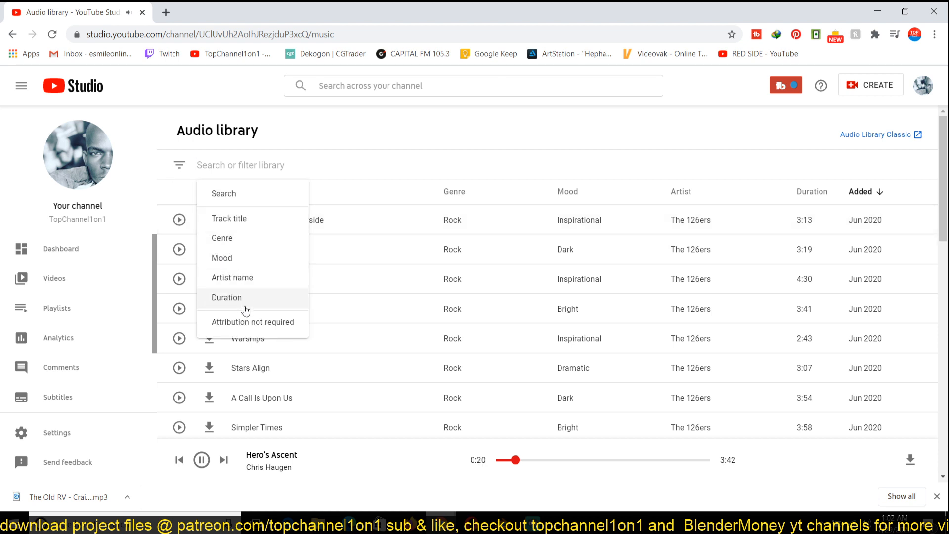
{"action": "left_click", "coordinate": [260, 267]}
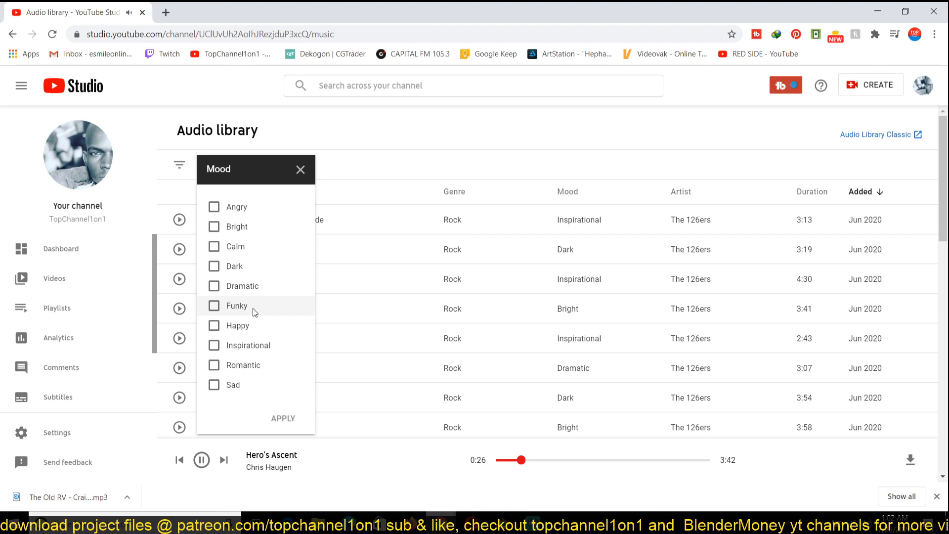
{"action": "left_click", "coordinate": [250, 226]}
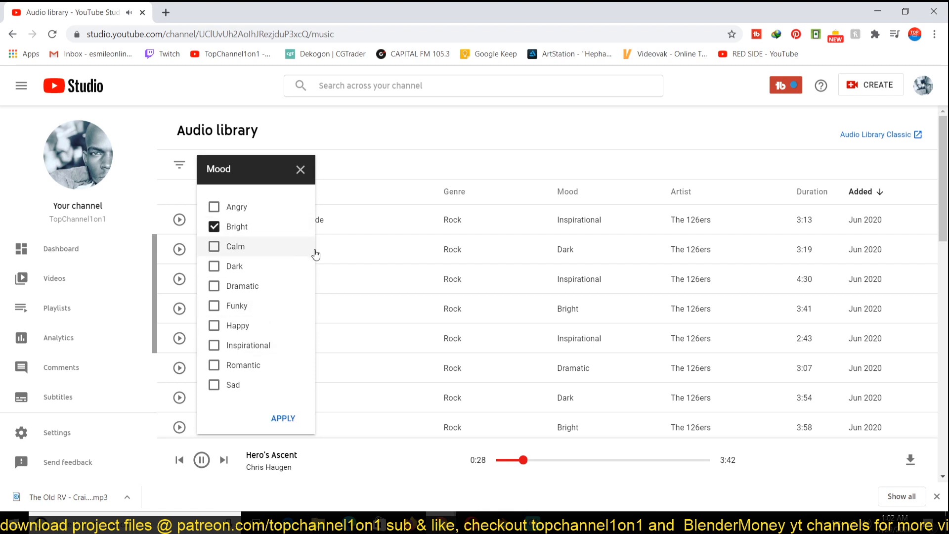
{"action": "left_click", "coordinate": [242, 305]}
{"action": "left_click", "coordinate": [287, 424]}
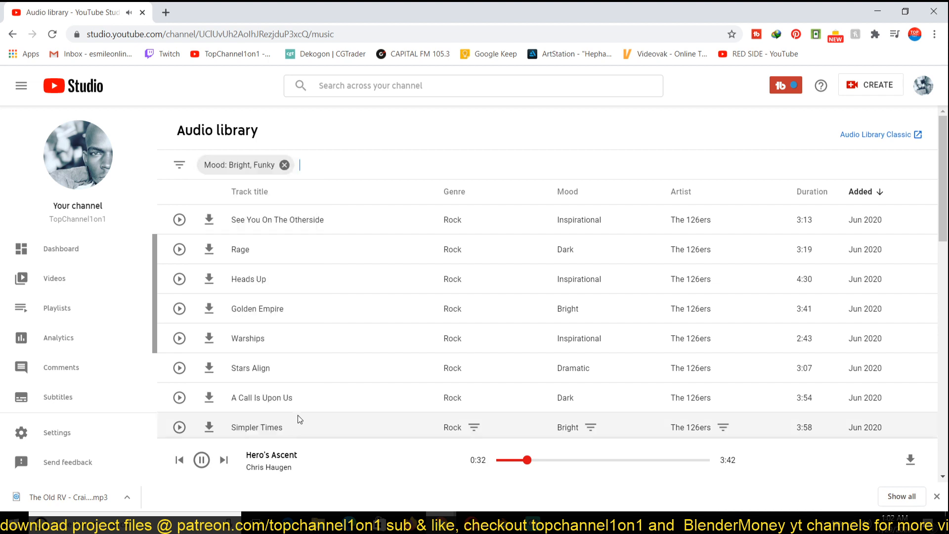
Preview the track Golden Empire, download it and pause its playback.
{"action": "left_click", "coordinate": [179, 220]}
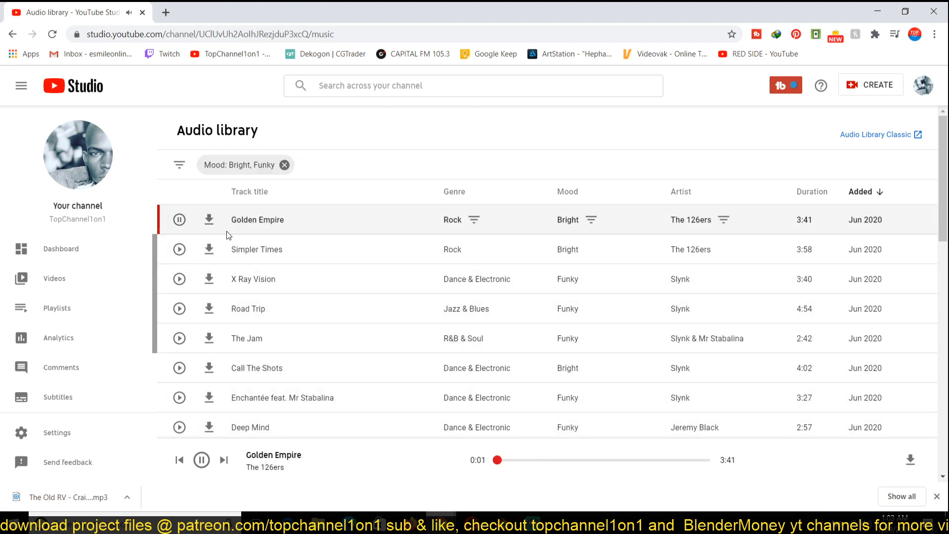
{"action": "left_click", "coordinate": [210, 225]}
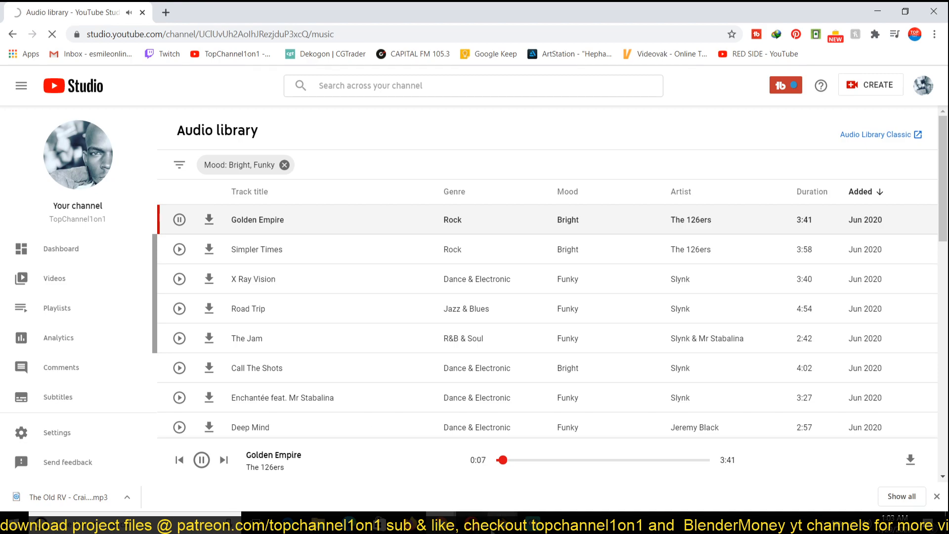
{"action": "left_click", "coordinate": [533, 522]}
{"action": "left_click", "coordinate": [531, 524]}
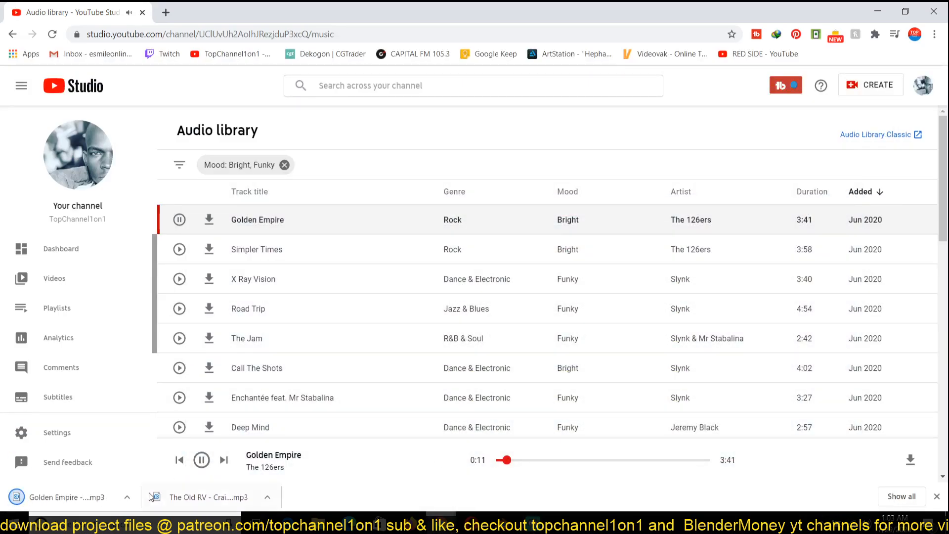
{"action": "left_click", "coordinate": [179, 219]}
Return to Blender, replace the sound strip with Golden Empire - The 126ers.mp3 at the start of the frame range, and play it from there.
{"action": "mouse_move", "coordinate": [494, 516]}
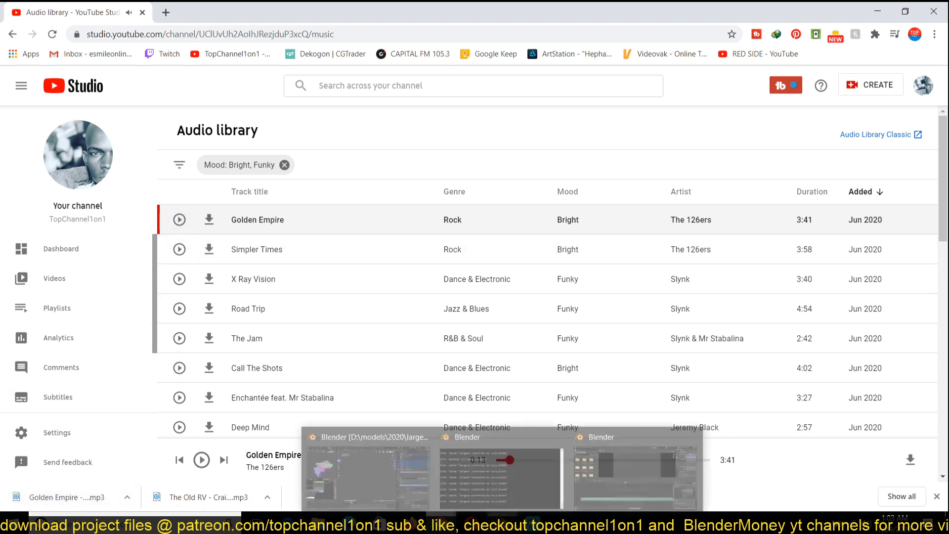
{"action": "left_click_drag", "start_coordinate": [587, 473], "coordinate": [312, 399]}
{"action": "key", "text": "Delete"}
{"action": "left_click", "coordinate": [312, 398]}
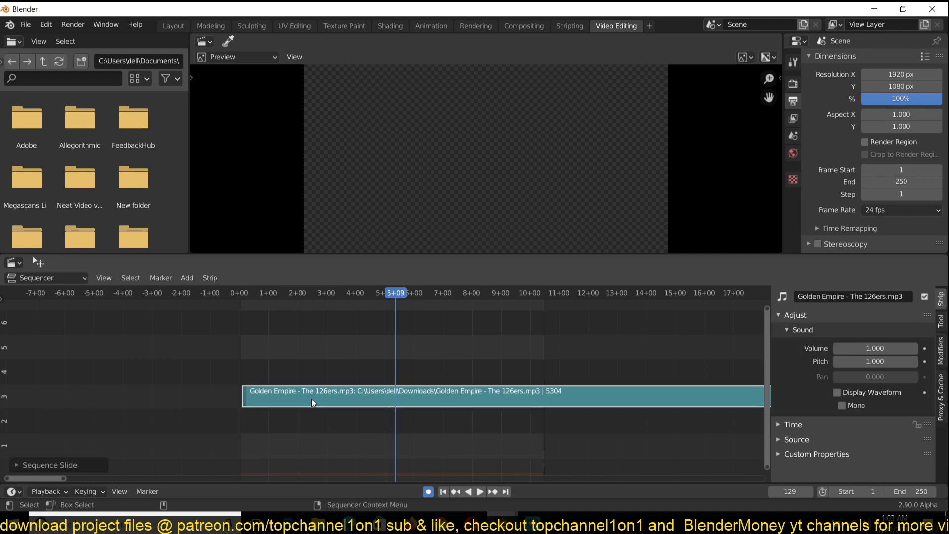
{"action": "key", "text": "shift+Left"}
{"action": "key", "text": "space"}
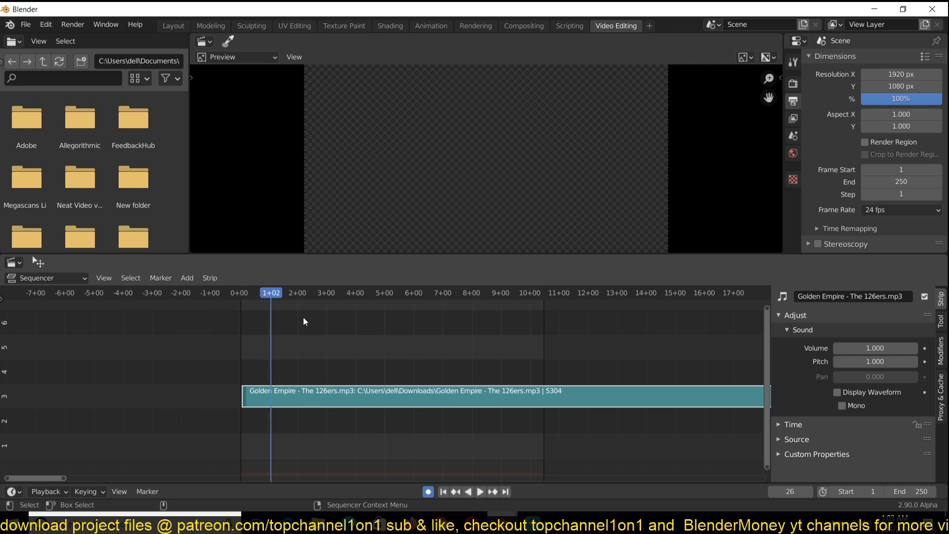
Return to the Layout workspace and select the purple tile at the front middle of the sphere.
{"action": "left_click", "coordinate": [173, 26]}
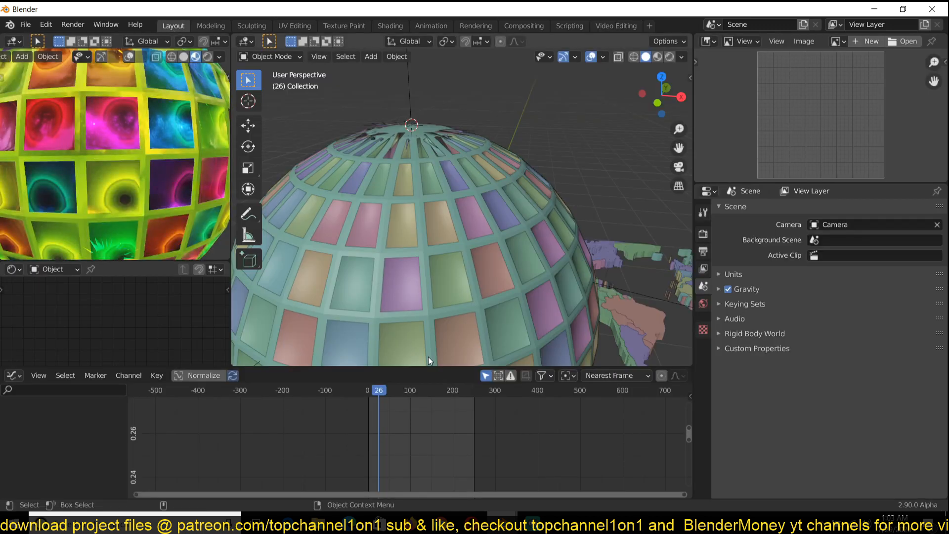
{"action": "left_click", "coordinate": [391, 291]}
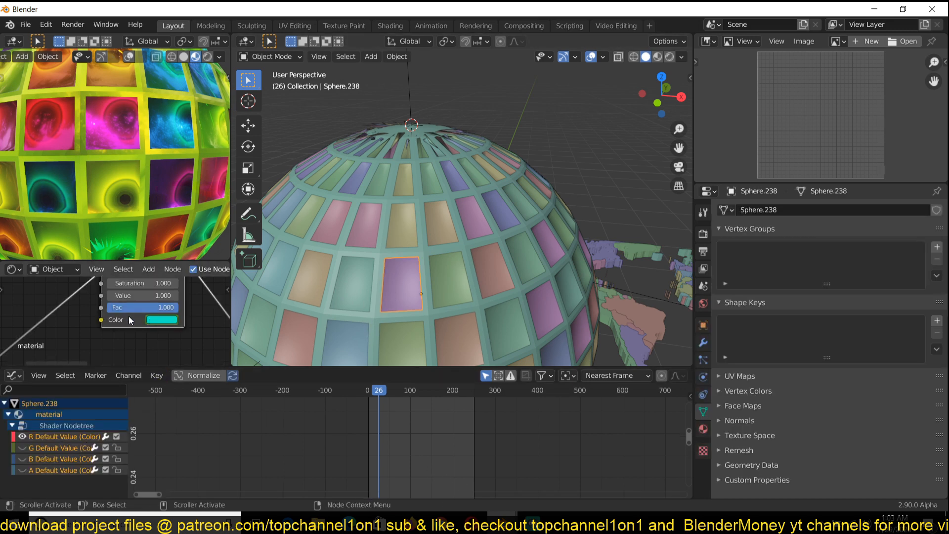
Check the track's name in the browser's audio library and bake Golden Empire - The 126ers.mp3 to the red color curve.
{"action": "key", "text": "Home"}
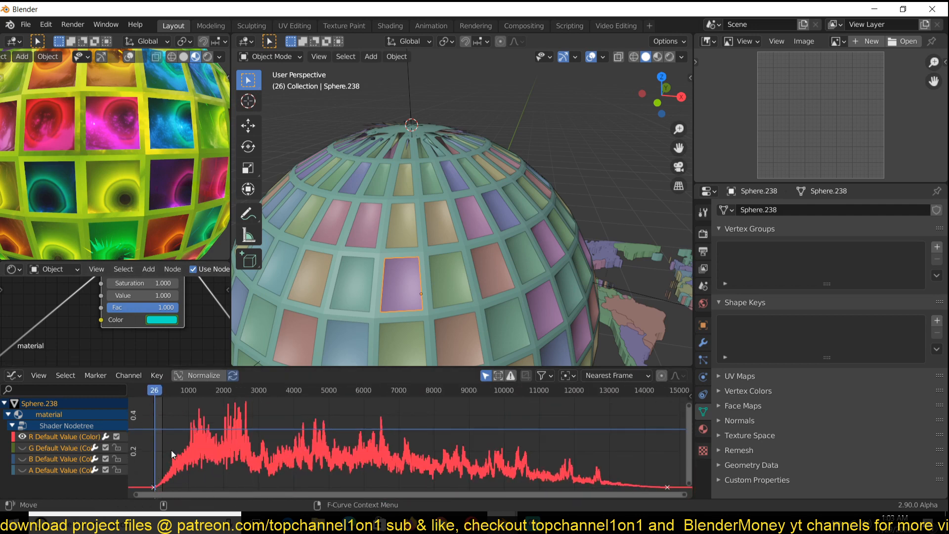
{"action": "left_click", "coordinate": [156, 375]}
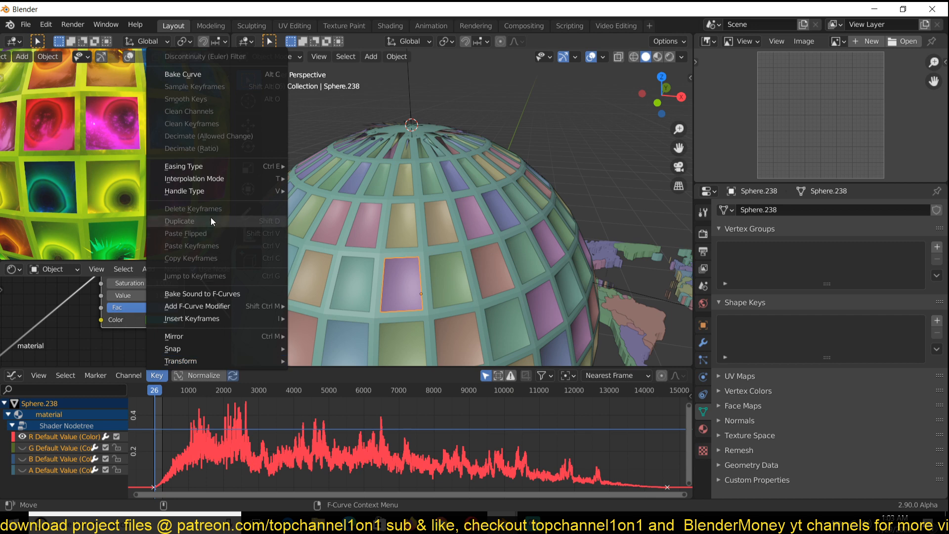
{"action": "left_click", "coordinate": [212, 294]}
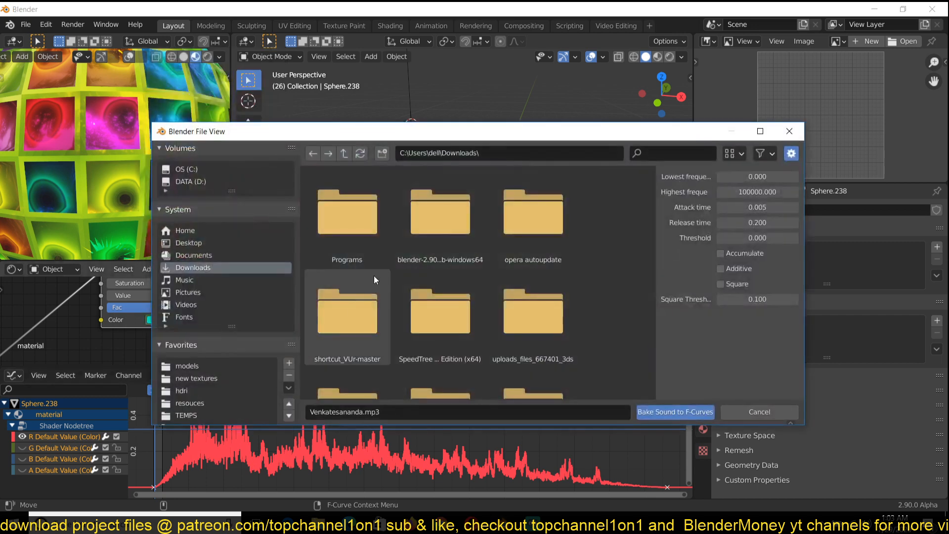
{"action": "scroll", "coordinate": [500, 378], "scroll_direction": "down", "scroll_amount": 8}
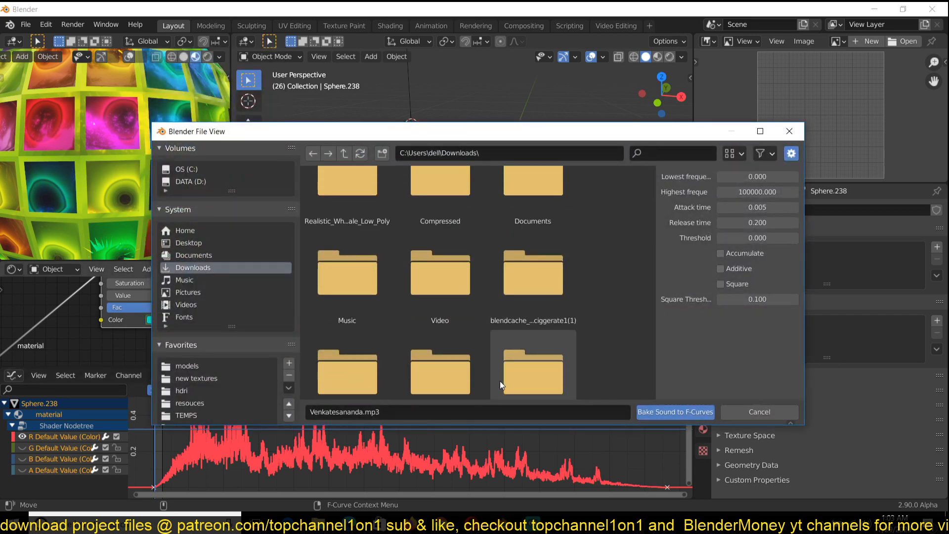
{"action": "scroll", "coordinate": [499, 380], "scroll_direction": "down", "scroll_amount": 3}
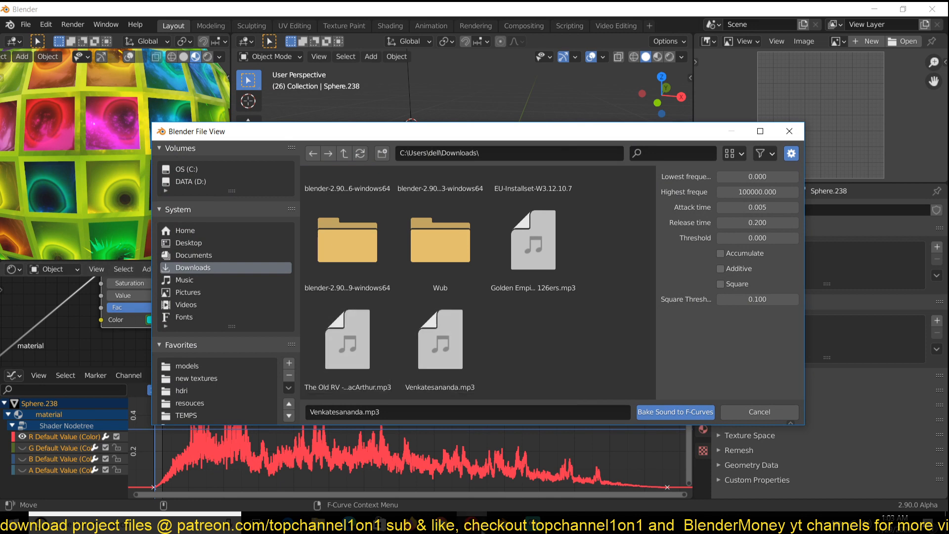
{"action": "left_click", "coordinate": [441, 519]}
{"action": "left_click", "coordinate": [548, 476]}
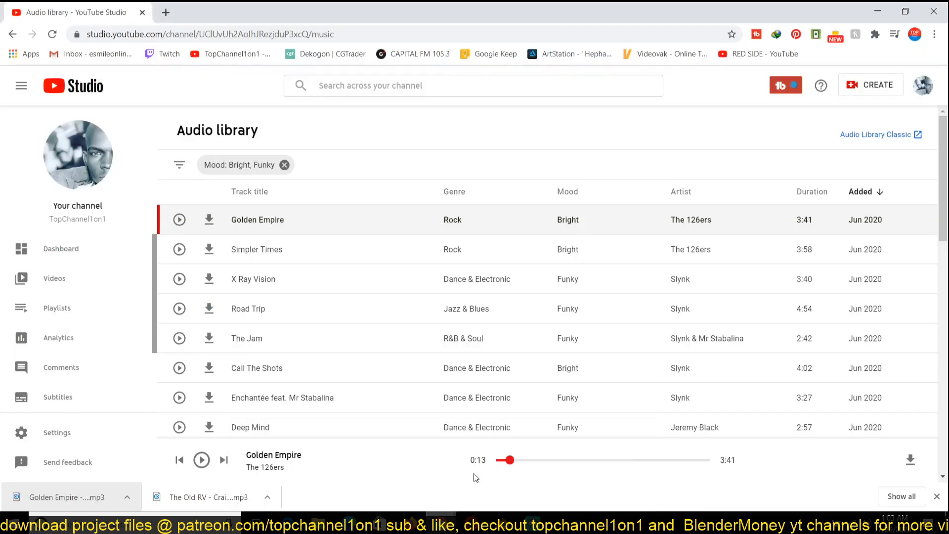
{"action": "left_click", "coordinate": [878, 12]}
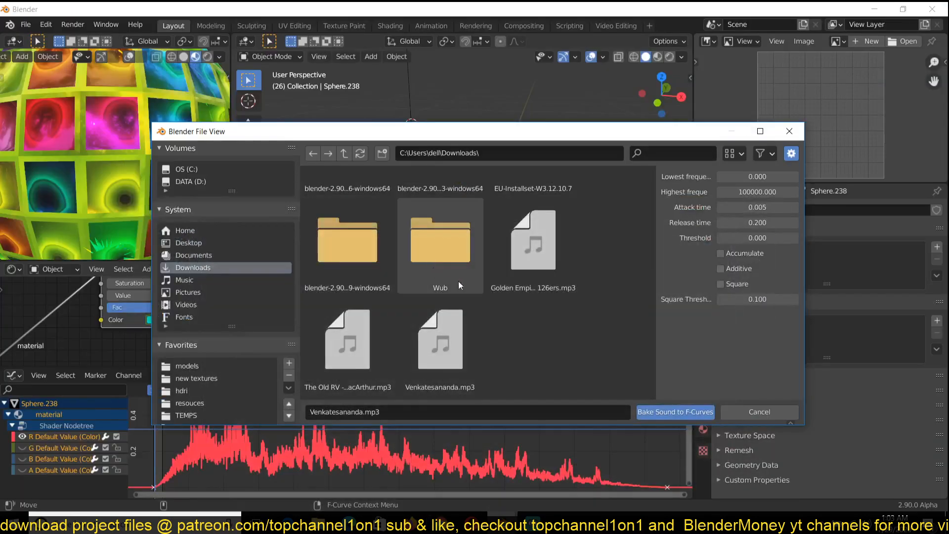
{"action": "double_click", "coordinate": [530, 254]}
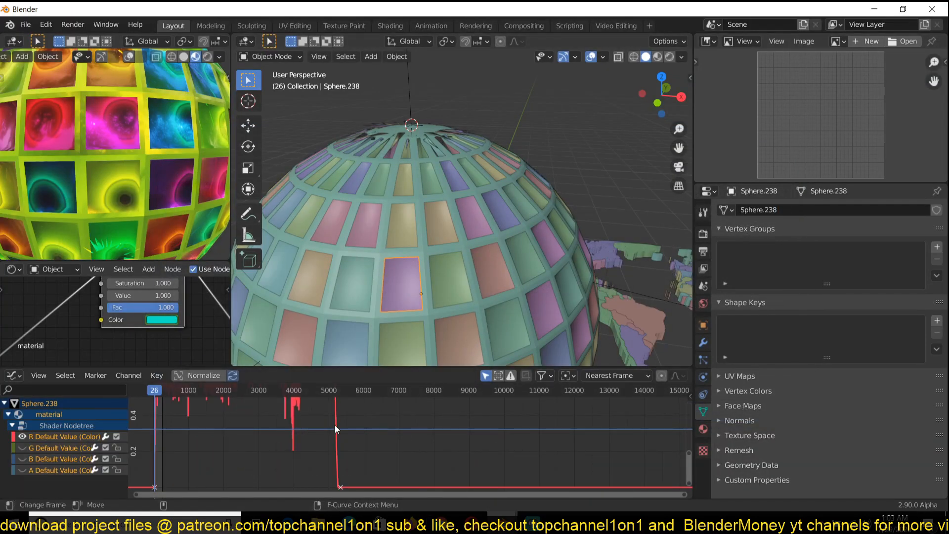
Play the animation to preview how the sphere's colors react to the baked red curve.
{"action": "scroll", "coordinate": [334, 426], "scroll_direction": "down", "scroll_amount": 5}
{"action": "key", "text": "space"}
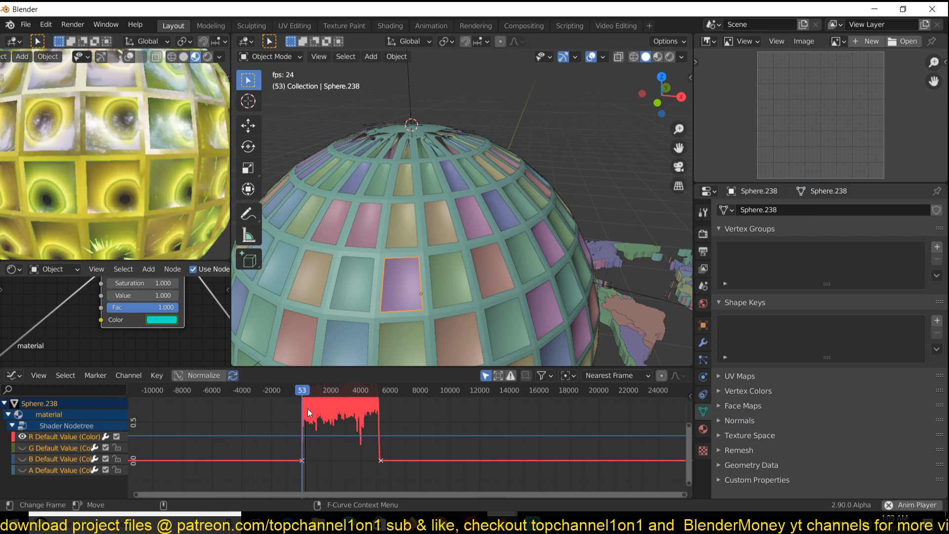
{"action": "scroll", "coordinate": [307, 408], "scroll_direction": "down", "scroll_amount": 2}
{"action": "scroll", "coordinate": [157, 189], "scroll_direction": "up", "scroll_amount": 4}
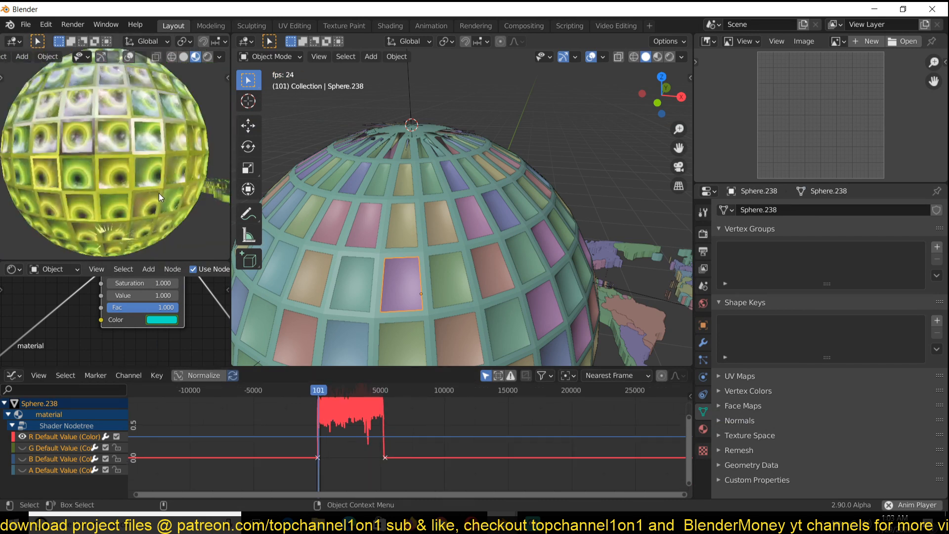
{"action": "key", "text": "space"}
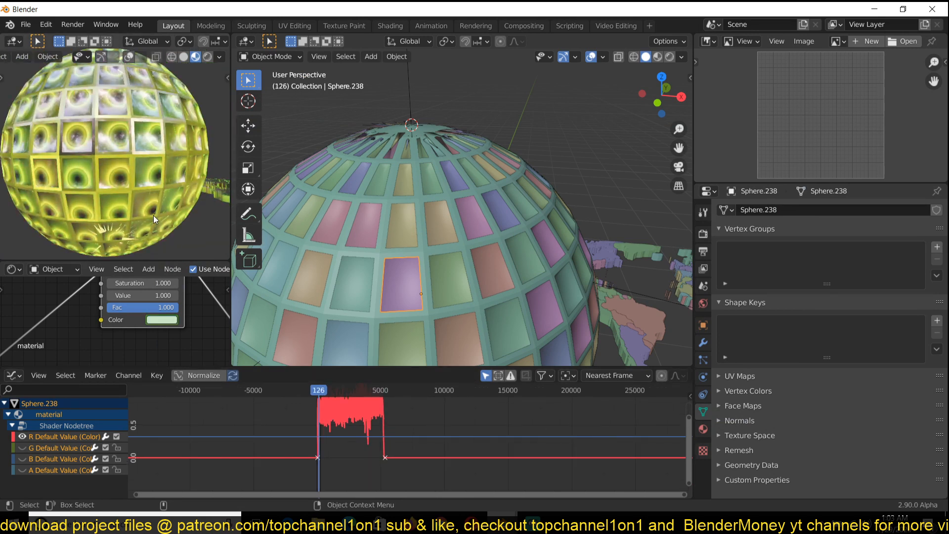
{"action": "key", "text": "space"}
{"action": "key", "text": "space"}
Fit the red curve in the Graph Editor and make the green color channel's curve visible.
{"action": "scroll", "coordinate": [351, 419], "scroll_direction": "up", "scroll_amount": 2}
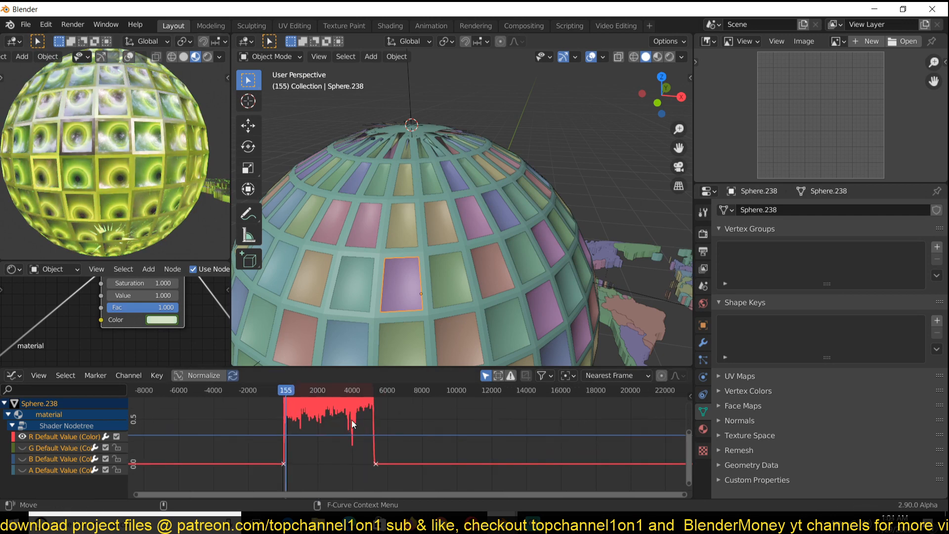
{"action": "key", "text": "Home"}
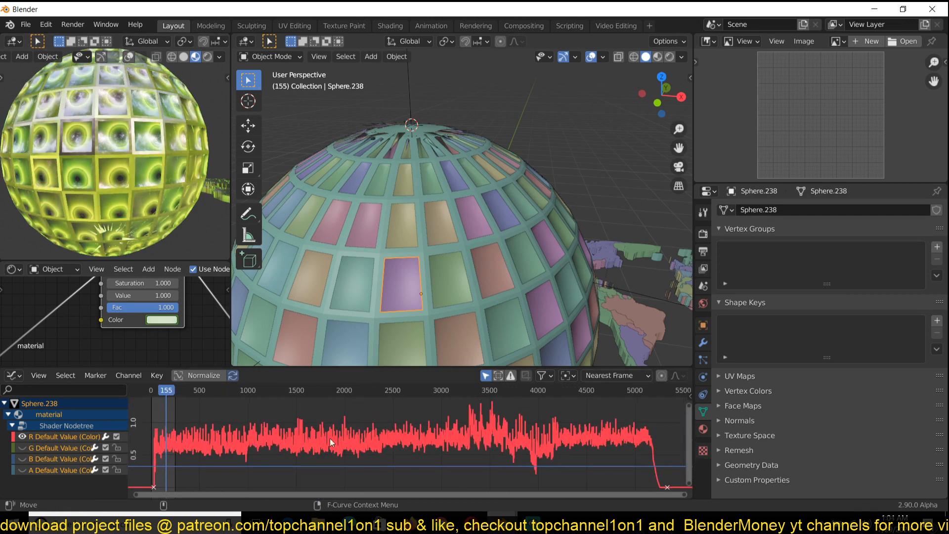
{"action": "middle_click_drag", "start_coordinate": [330, 438], "coordinate": [482, 420]}
{"action": "scroll", "coordinate": [291, 469], "scroll_direction": "up", "scroll_amount": 1}
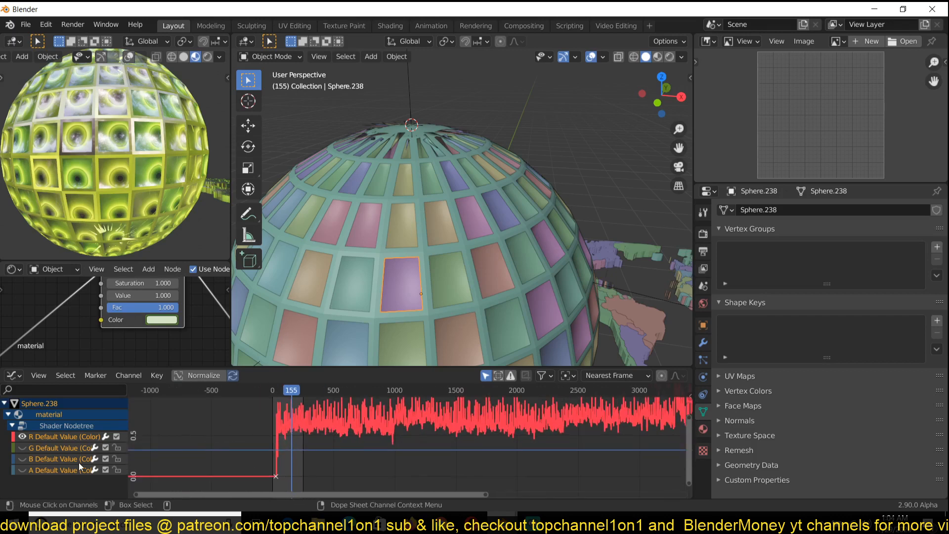
{"action": "left_click", "coordinate": [22, 448]}
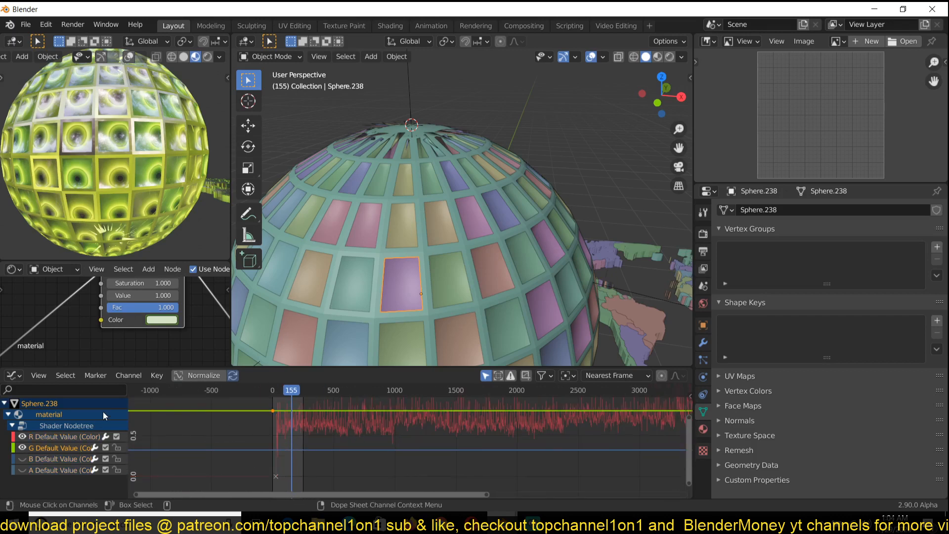
Try baking Golden Empire - The 126ers.mp3 to the green color curve from frame 155, and undo the bake.
{"action": "left_click", "coordinate": [143, 379]}
{"action": "mouse_move", "coordinate": [149, 378]}
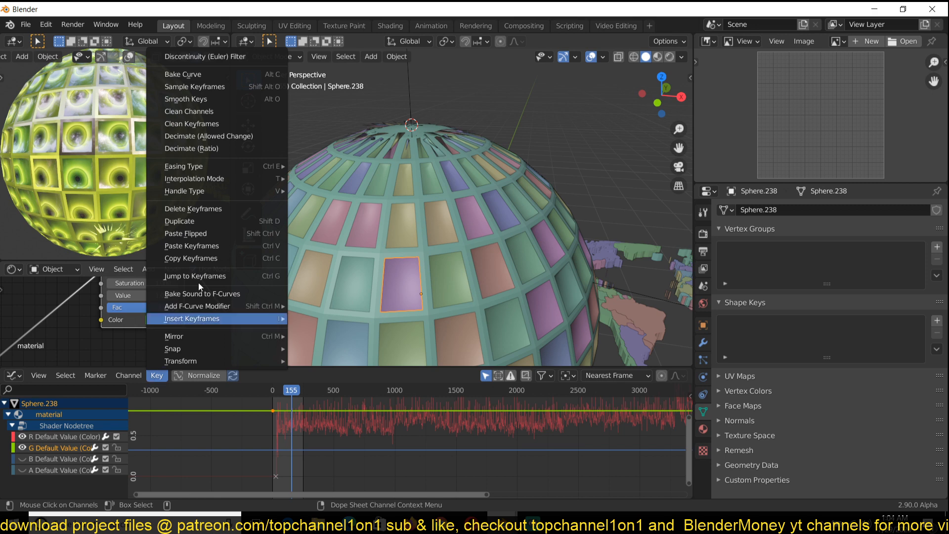
{"action": "left_click", "coordinate": [236, 294]}
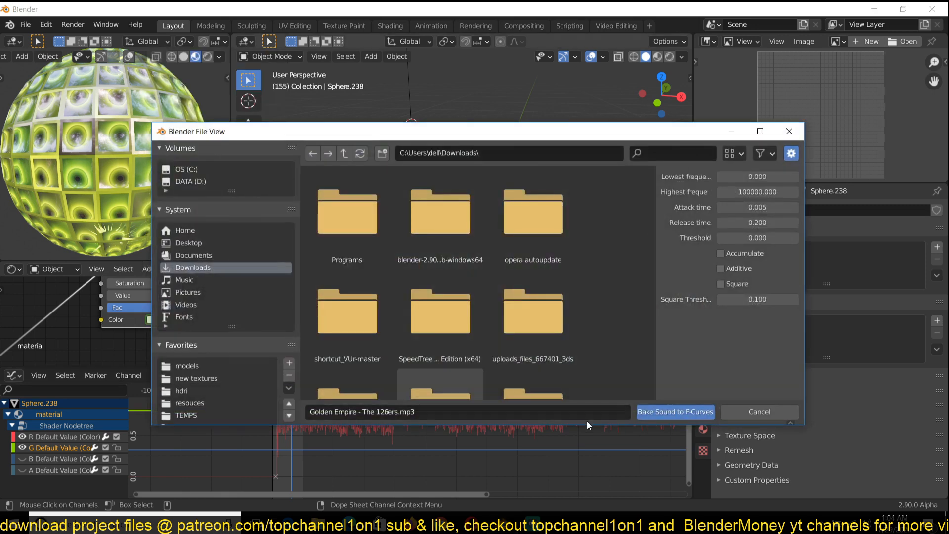
{"action": "scroll", "coordinate": [618, 378], "scroll_direction": "down", "scroll_amount": 5}
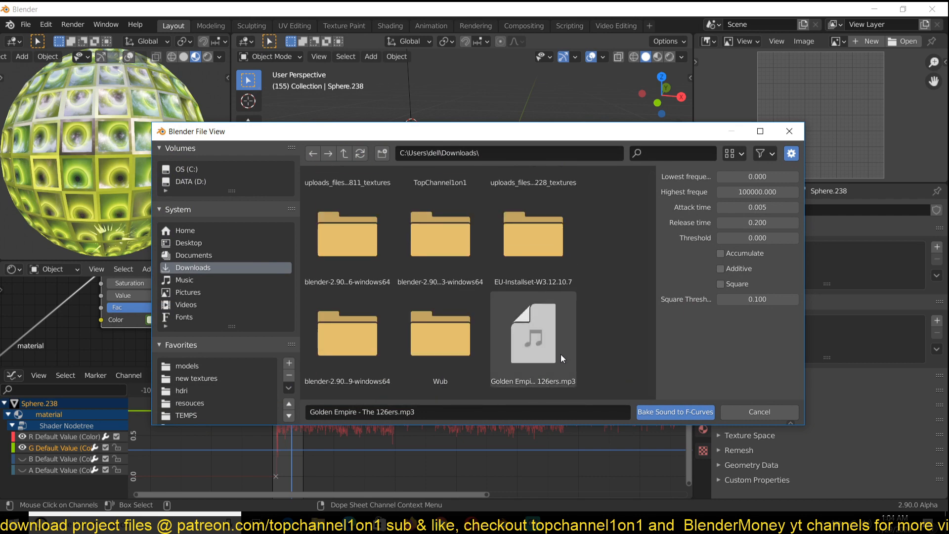
{"action": "double_click", "coordinate": [560, 354]}
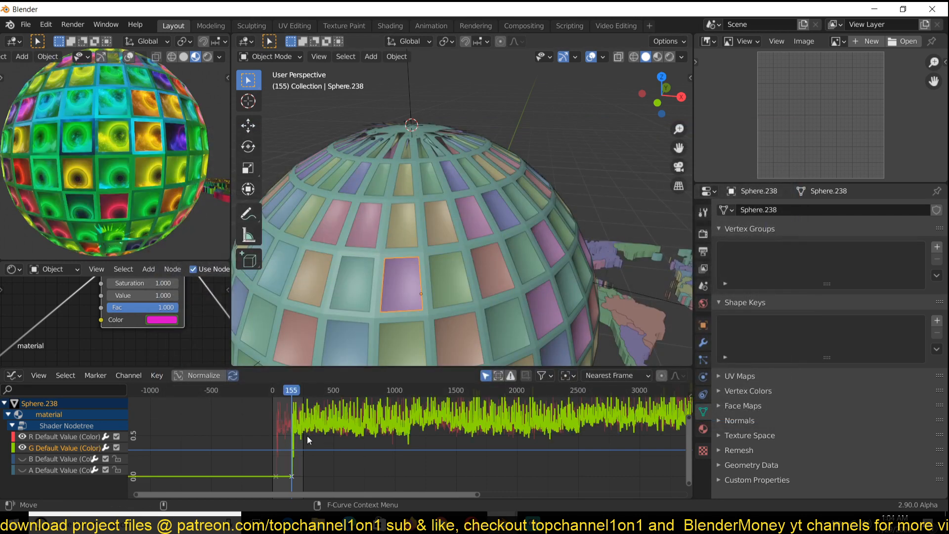
{"action": "scroll", "coordinate": [302, 468], "scroll_direction": "up", "scroll_amount": 2}
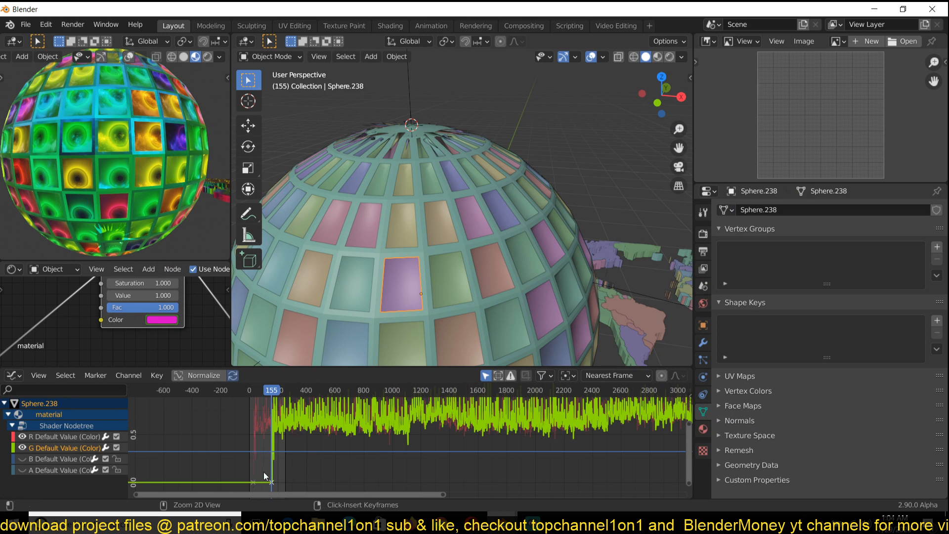
{"action": "key", "text": "ctrl+z"}
Set the current frame to 0 and enlarge the Graph Editor upwards into the viewport's area.
{"action": "right_click", "coordinate": [235, 436], "text": "shift"}
{"action": "scroll", "coordinate": [252, 441], "scroll_direction": "up", "scroll_amount": 5}
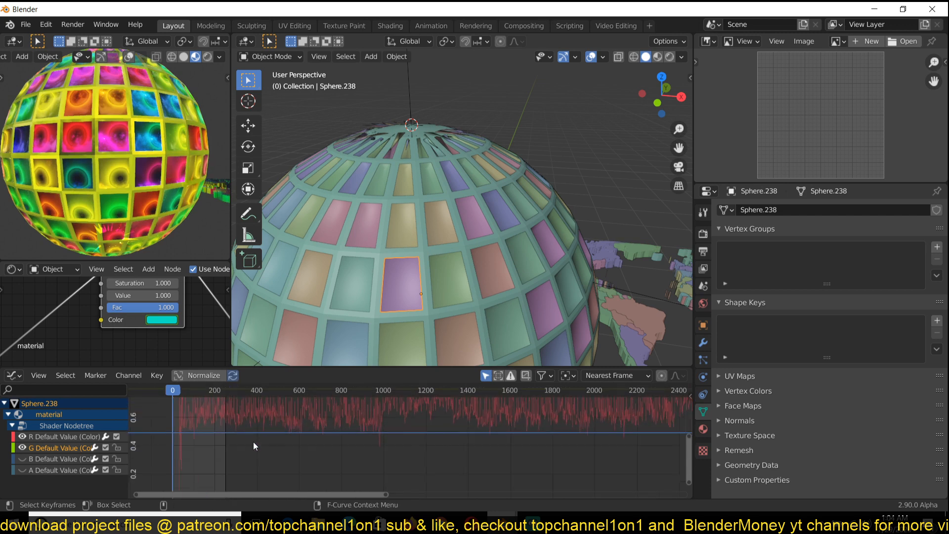
{"action": "scroll", "coordinate": [433, 413], "scroll_direction": "down", "scroll_amount": 1}
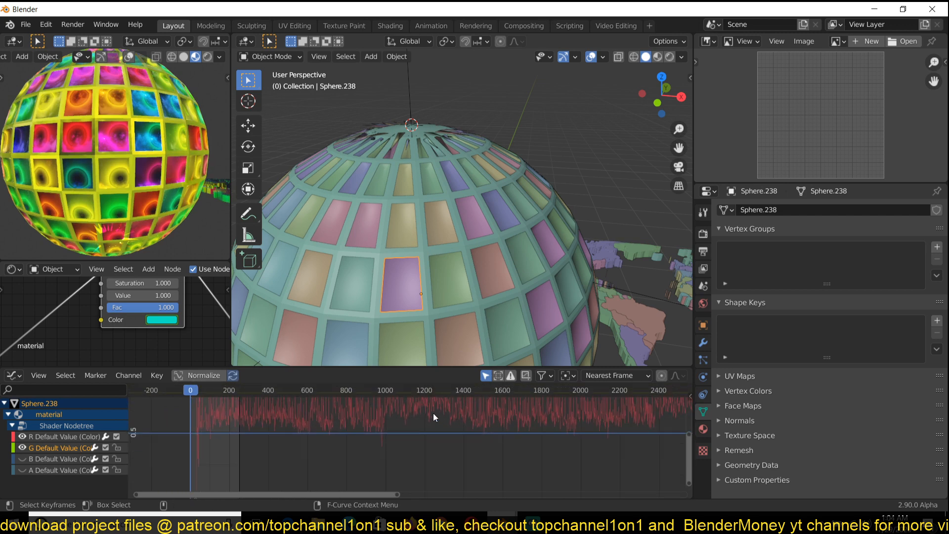
{"action": "left_click_drag", "start_coordinate": [437, 365], "coordinate": [439, 297]}
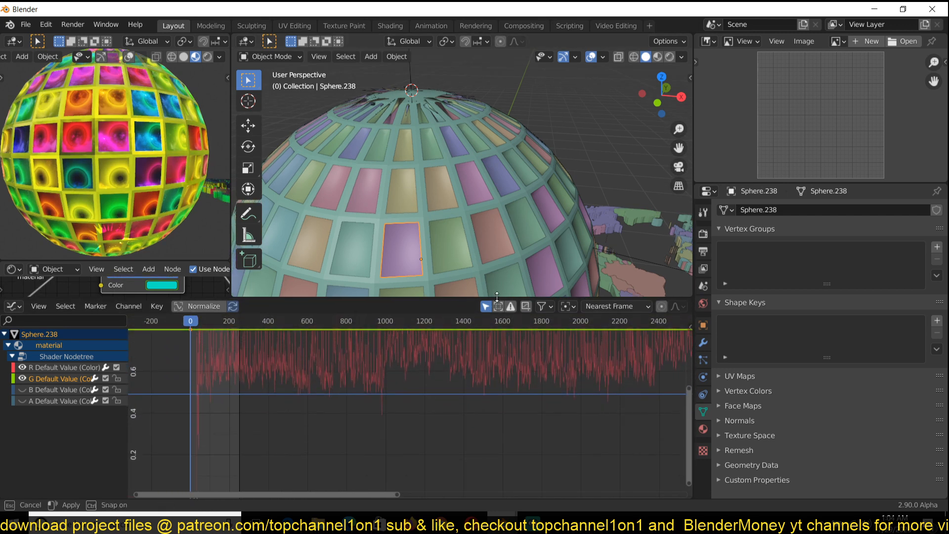
{"action": "scroll", "coordinate": [225, 405], "scroll_direction": "down", "scroll_amount": 2}
{"action": "scroll", "coordinate": [224, 405], "scroll_direction": "up", "scroll_amount": 1}
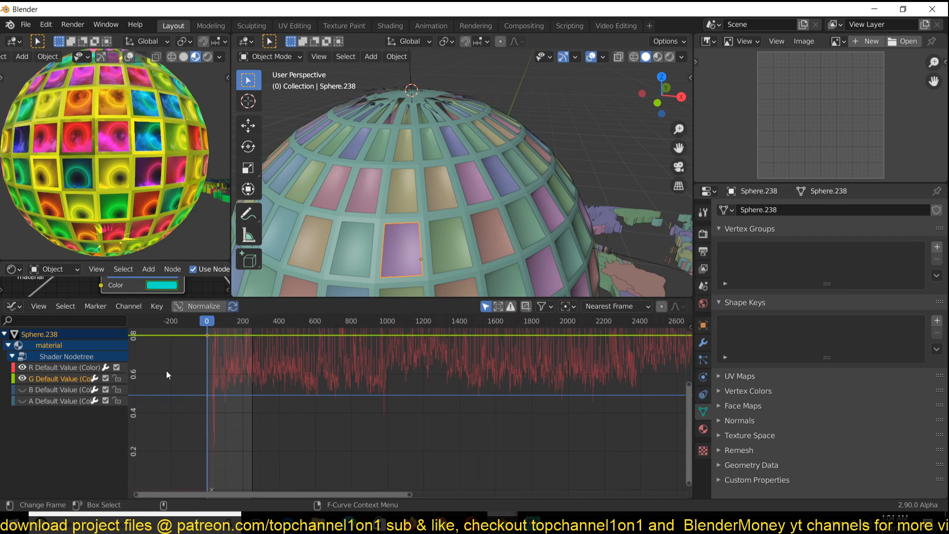
Bake Golden Empire - The 126ers.mp3 to the green color curve from frame 0.
{"action": "left_click", "coordinate": [158, 307]}
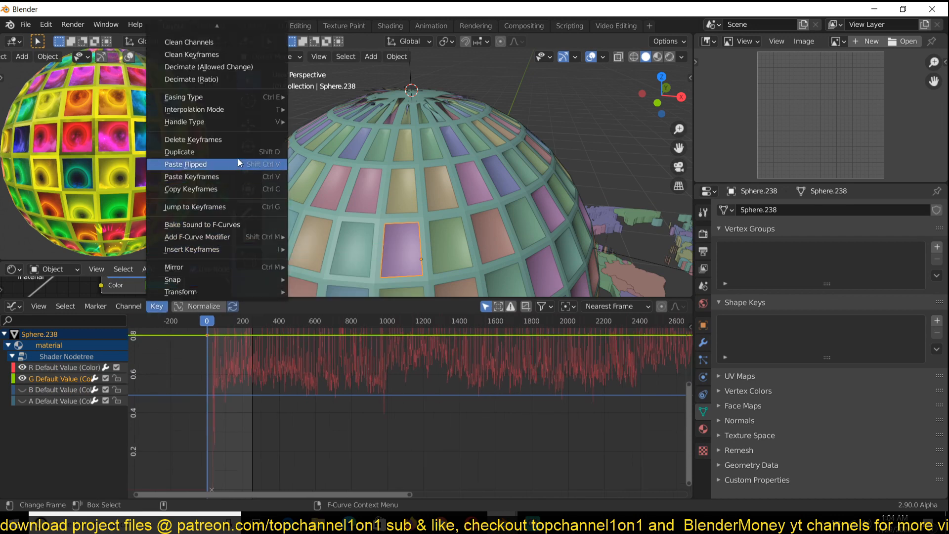
{"action": "mouse_move", "coordinate": [235, 242]}
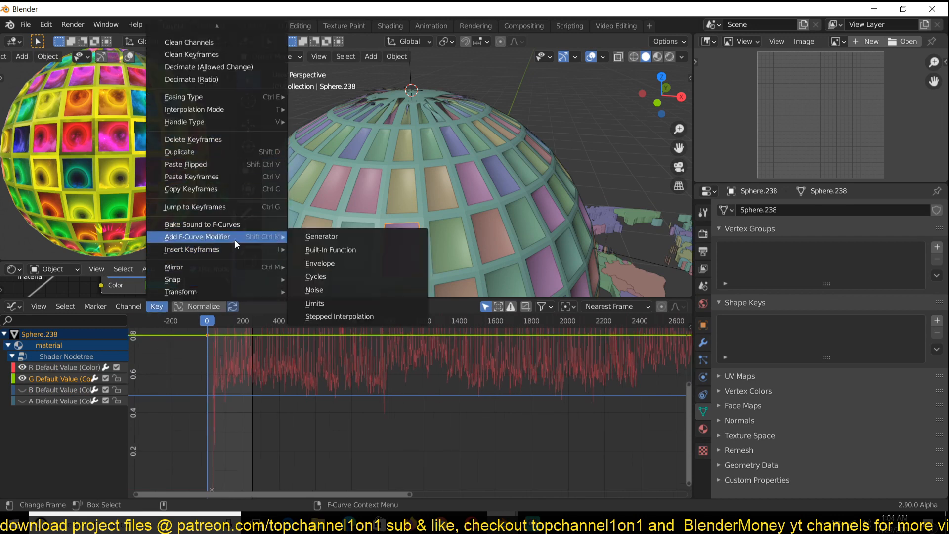
{"action": "left_click", "coordinate": [240, 226]}
{"action": "scroll", "coordinate": [426, 334], "scroll_direction": "down", "scroll_amount": 5}
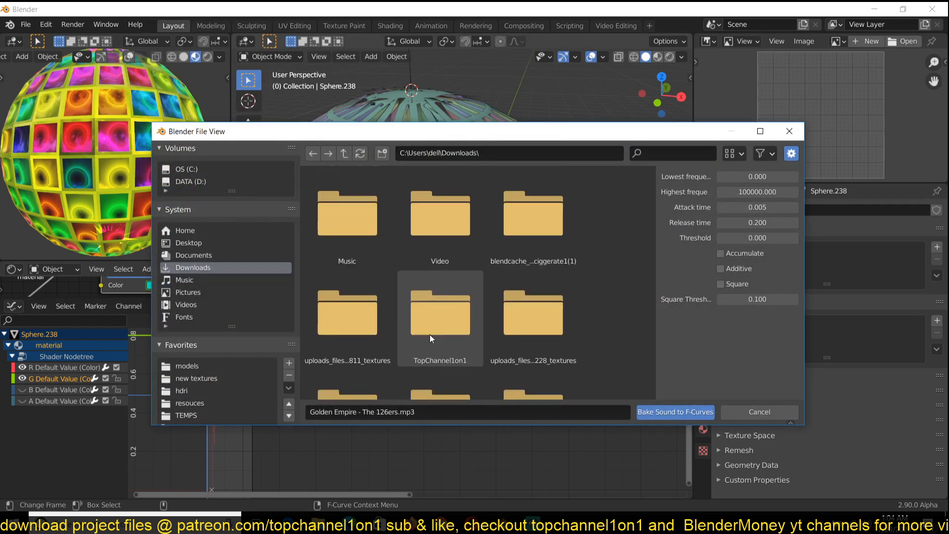
{"action": "scroll", "coordinate": [429, 334], "scroll_direction": "down", "scroll_amount": 5}
{"action": "double_click", "coordinate": [559, 275]}
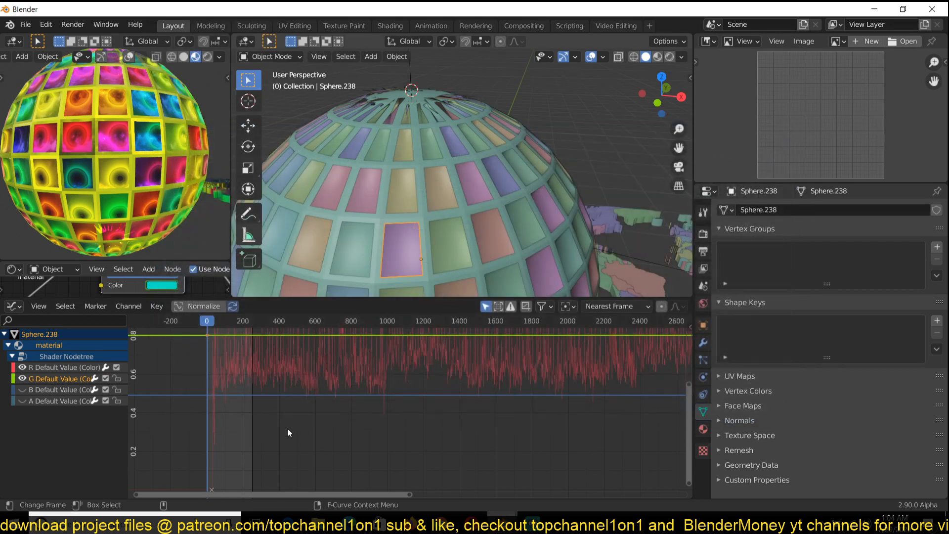
Select the red color curve and compare its beginning with that of the green curve near frame 0.
{"action": "left_click", "coordinate": [55, 366]}
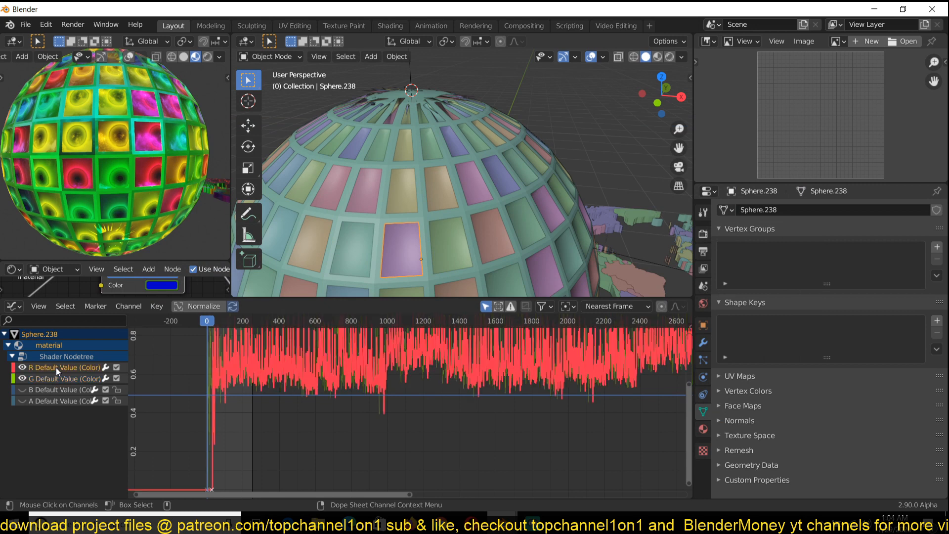
{"action": "scroll", "coordinate": [200, 413], "scroll_direction": "up", "scroll_amount": 3}
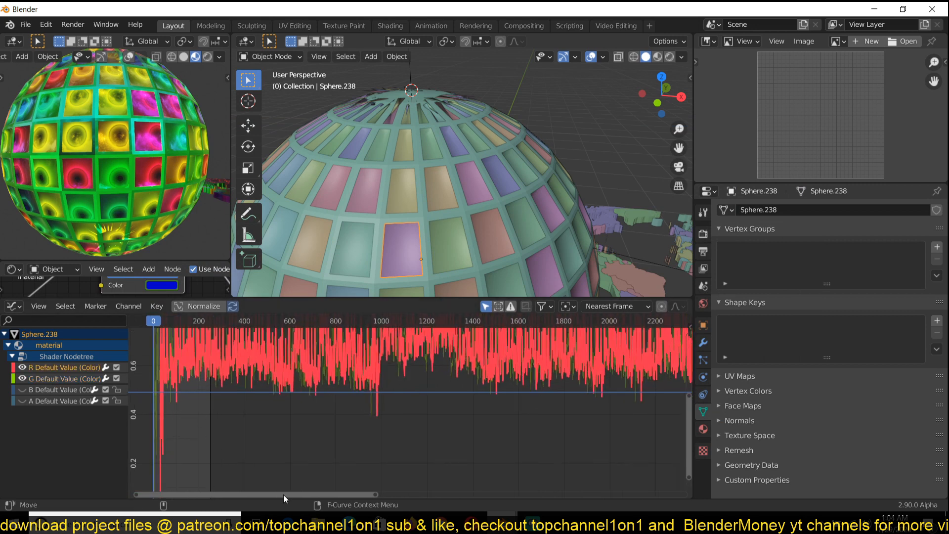
{"action": "left_click_drag", "start_coordinate": [260, 495], "coordinate": [185, 495]}
{"action": "left_click_drag", "start_coordinate": [296, 495], "coordinate": [171, 494]}
{"action": "scroll", "coordinate": [516, 431], "scroll_direction": "up", "scroll_amount": 10}
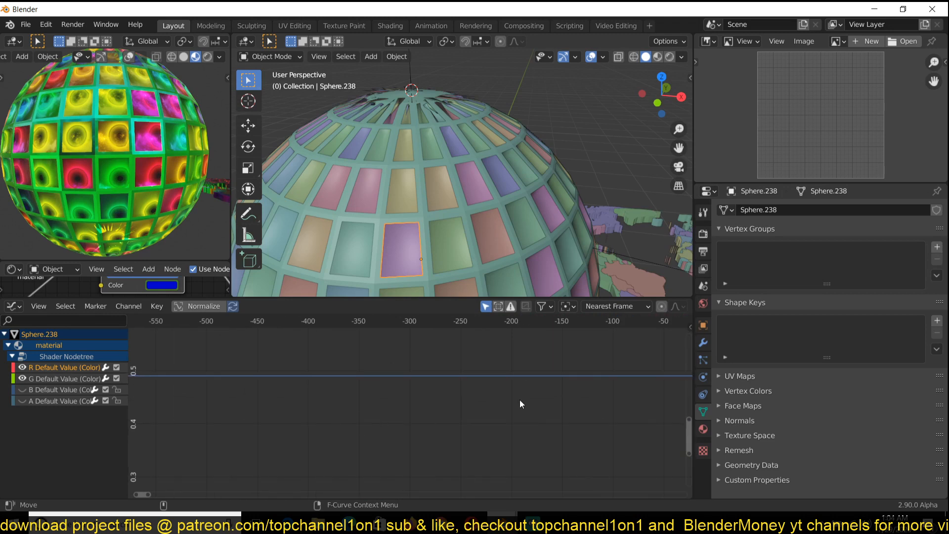
{"action": "middle_click_drag", "start_coordinate": [519, 399], "coordinate": [233, 396]}
{"action": "scroll", "coordinate": [382, 377], "scroll_direction": "down", "scroll_amount": 1}
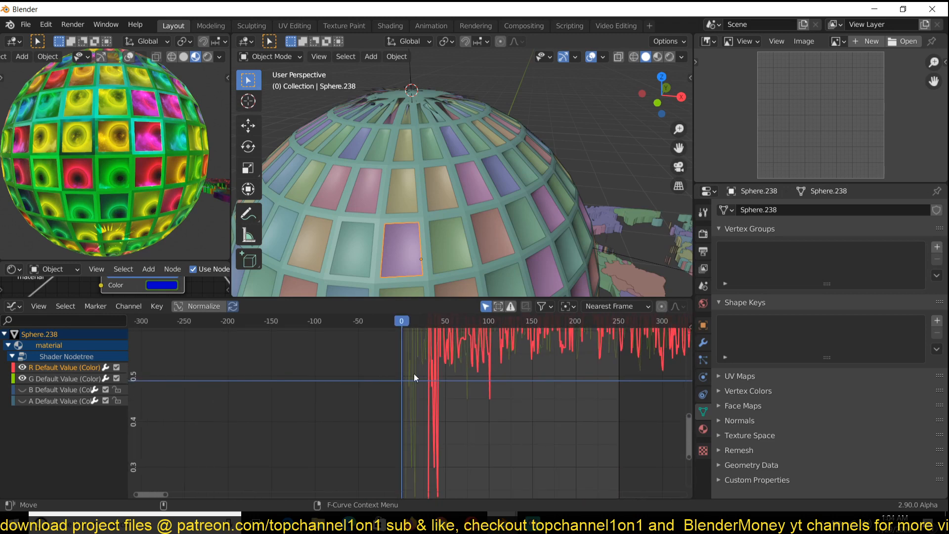
Bake Golden Empire - The 126ers.mp3 to the red color curve from frame 0 and briefly play the animation.
{"action": "left_click", "coordinate": [509, 320]}
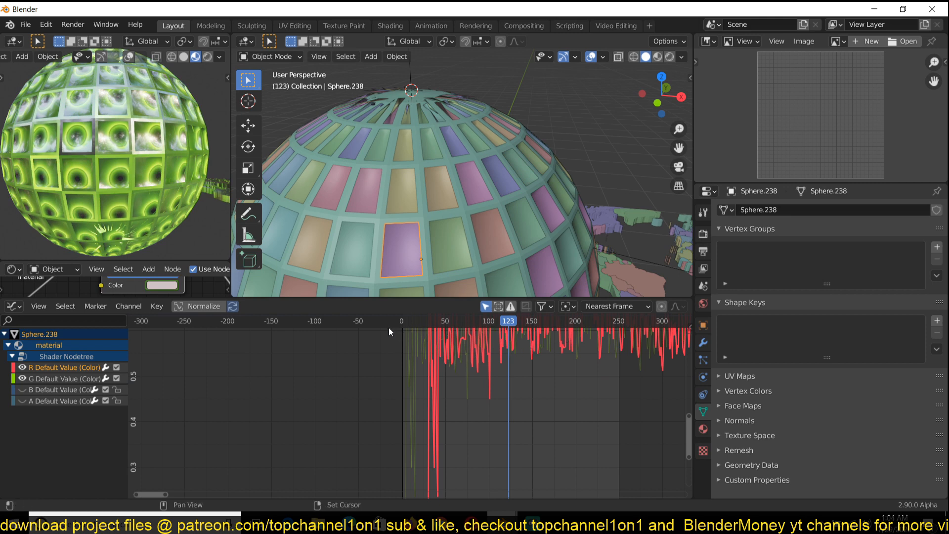
{"action": "key", "text": "shift+Left"}
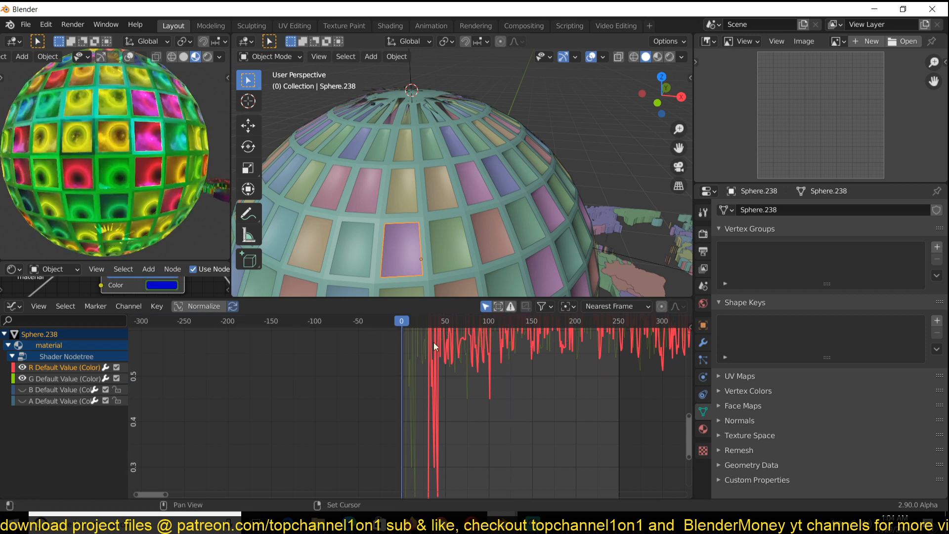
{"action": "left_click", "coordinate": [161, 311]}
{"action": "left_click", "coordinate": [156, 306]}
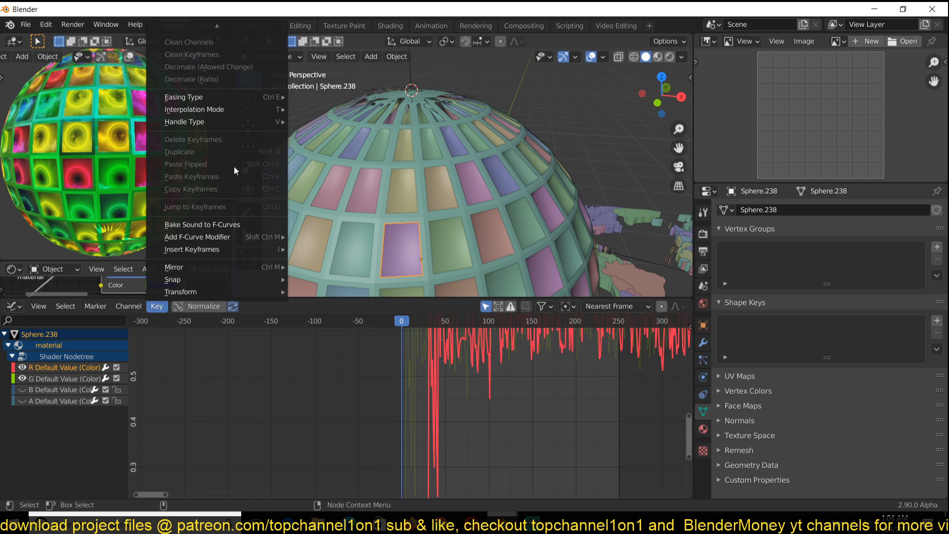
{"action": "left_click", "coordinate": [234, 225]}
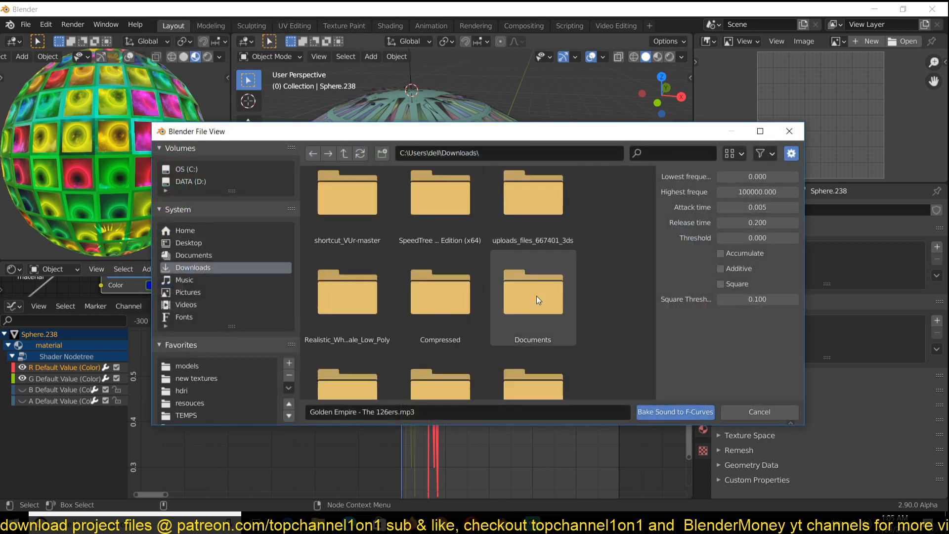
{"action": "scroll", "coordinate": [539, 296], "scroll_direction": "down", "scroll_amount": 5}
{"action": "double_click", "coordinate": [540, 297]}
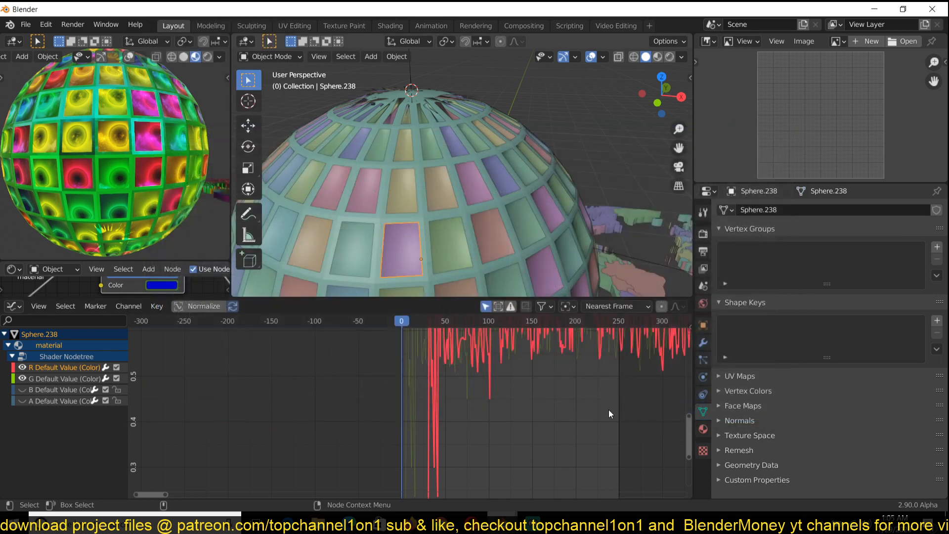
{"action": "key", "text": "space"}
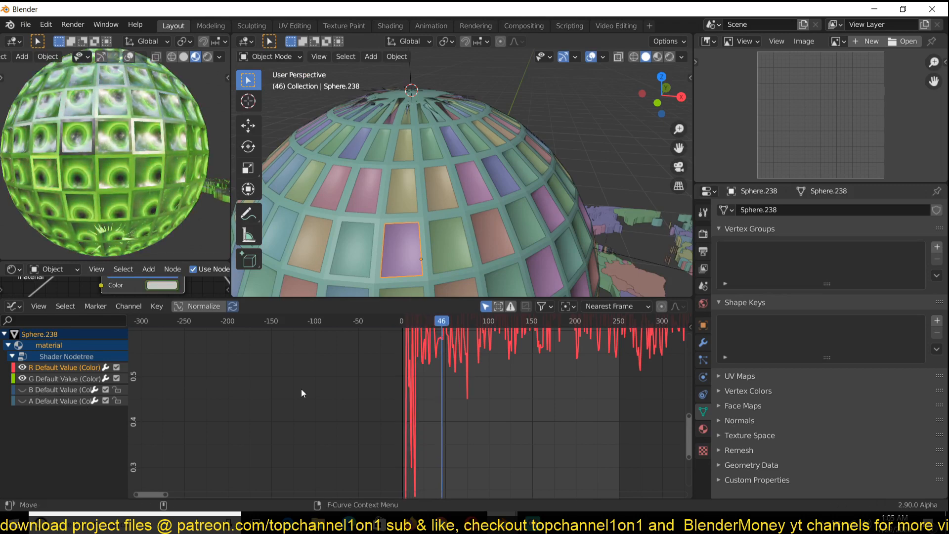
{"action": "key", "text": "Escape"}
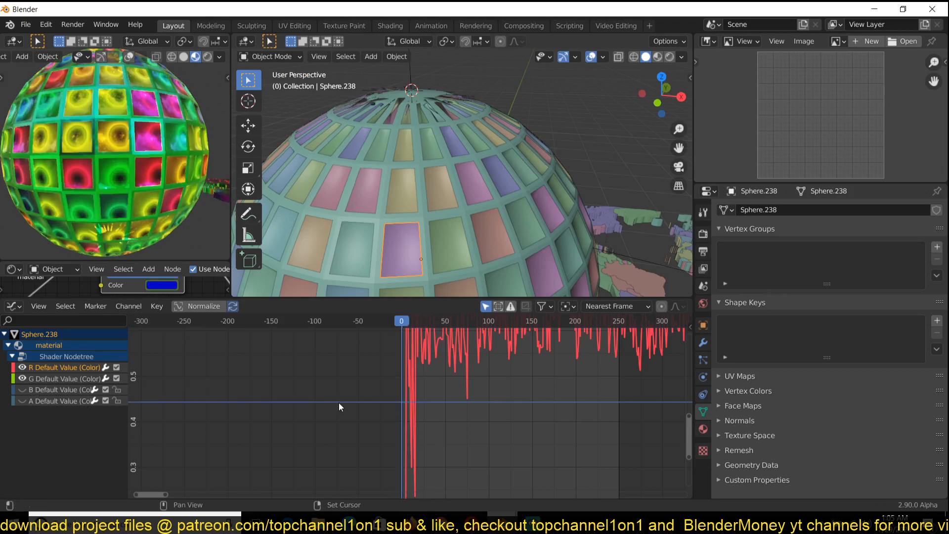
Show the blue color curve and bake Golden Empire - The 126ers.mp3 to it from frame 0, checking it in playback.
{"action": "left_click", "coordinate": [21, 390]}
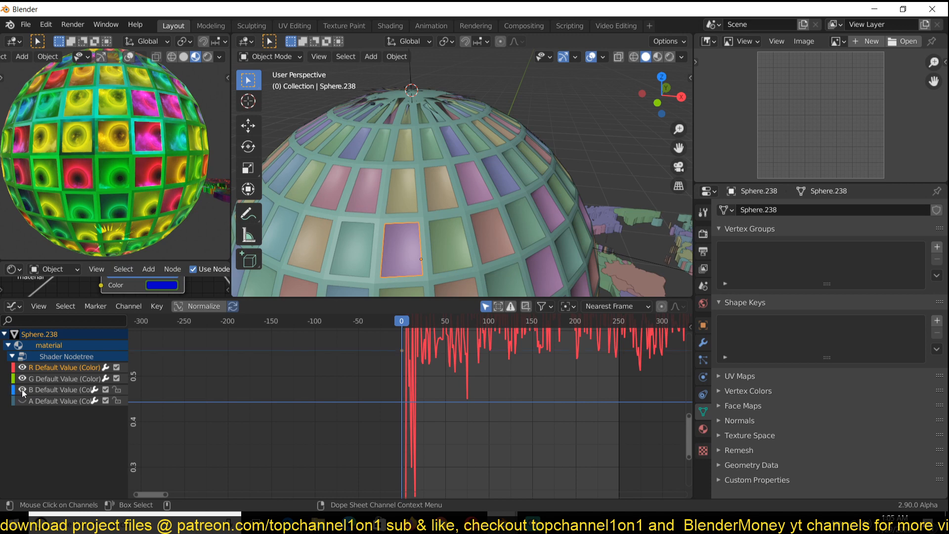
{"action": "left_click", "coordinate": [66, 391]}
{"action": "left_click", "coordinate": [157, 306]}
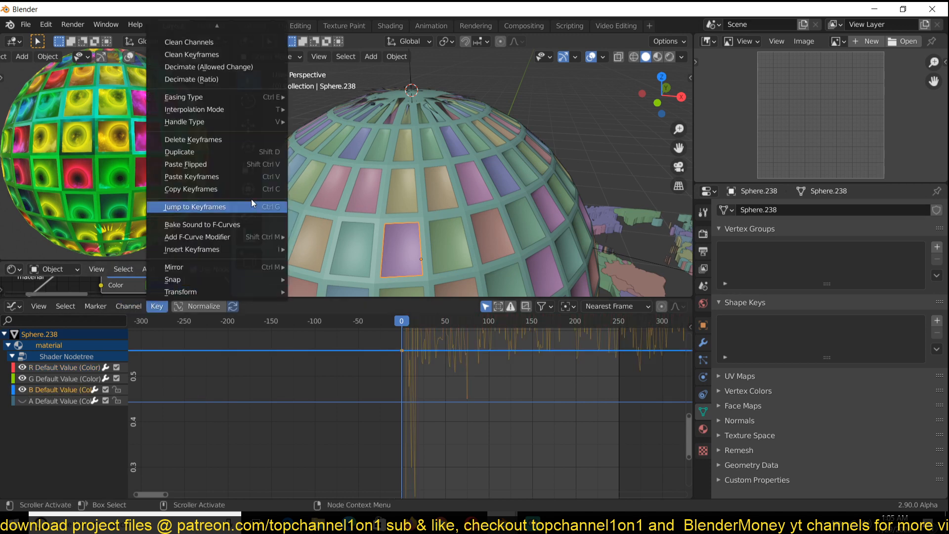
{"action": "left_click", "coordinate": [247, 226]}
{"action": "scroll", "coordinate": [615, 322], "scroll_direction": "down", "scroll_amount": 10}
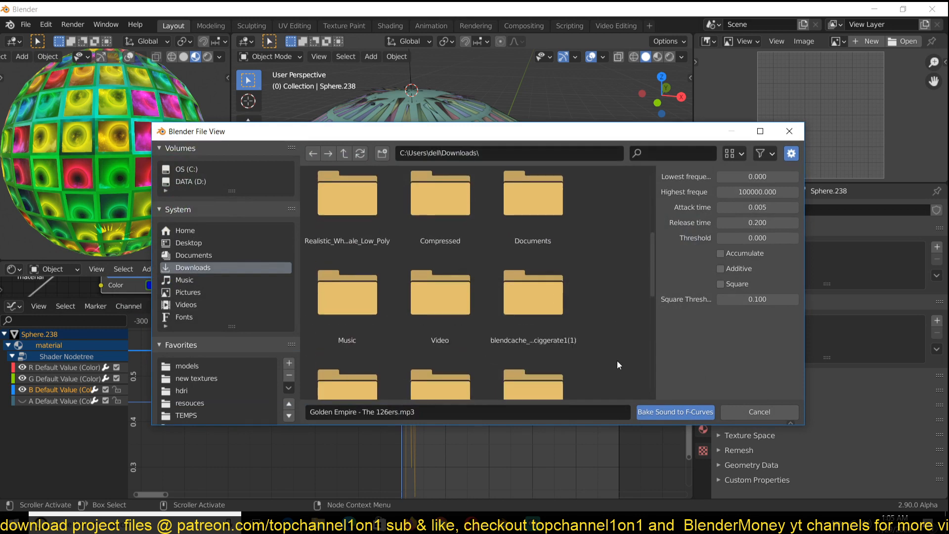
{"action": "left_click", "coordinate": [532, 247]}
{"action": "left_click", "coordinate": [657, 411]}
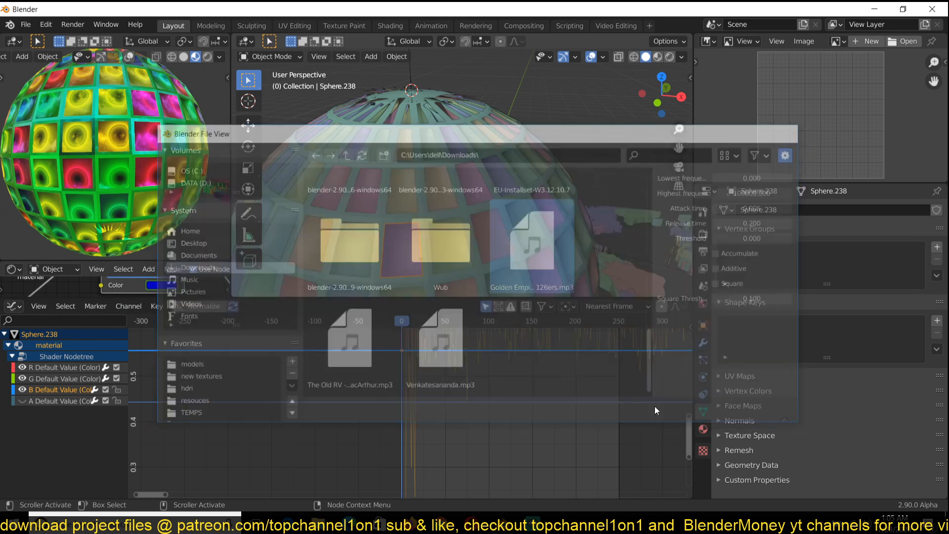
{"action": "key", "text": "space"}
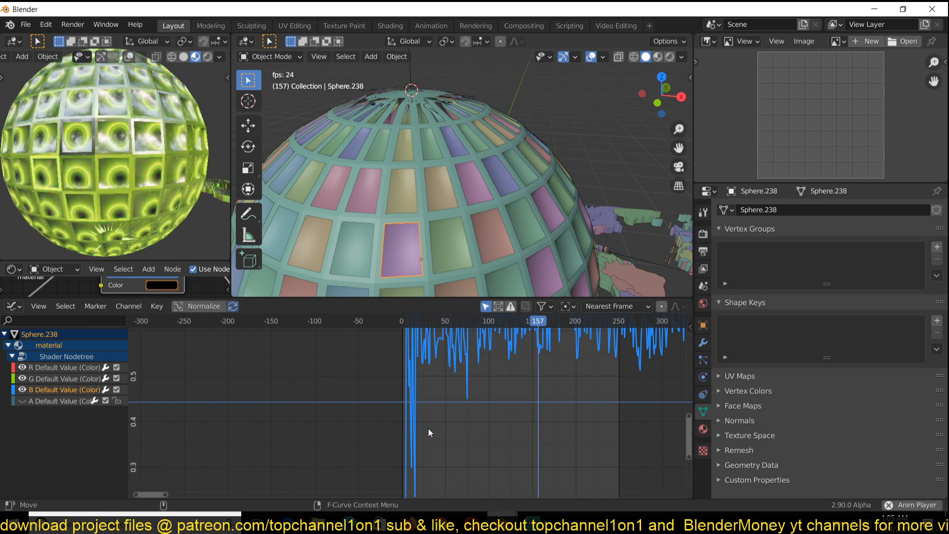
{"action": "key", "text": "space"}
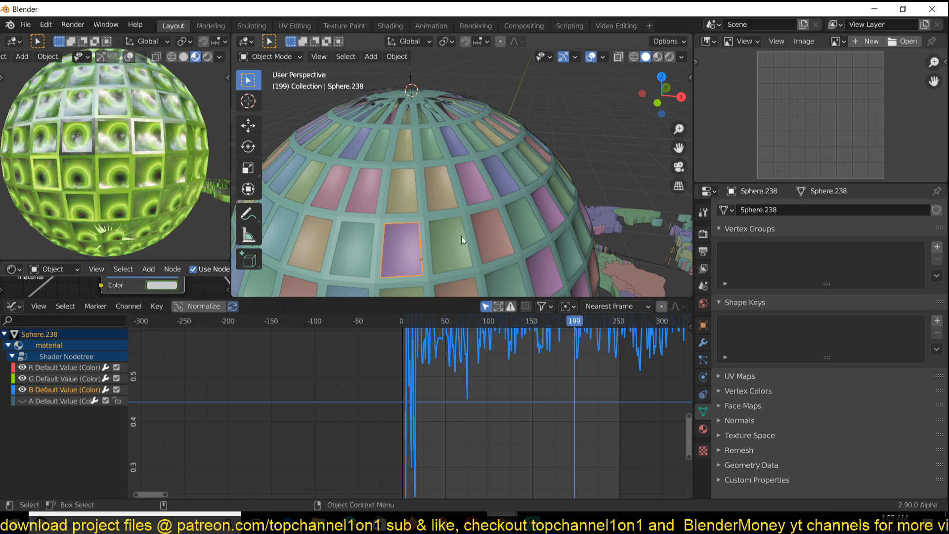
Select the empty at the sphere and auto-key its transform at frame 0 in the Timeline.
{"action": "scroll", "coordinate": [462, 237], "scroll_direction": "down", "scroll_amount": 4}
{"action": "left_click", "coordinate": [436, 106]}
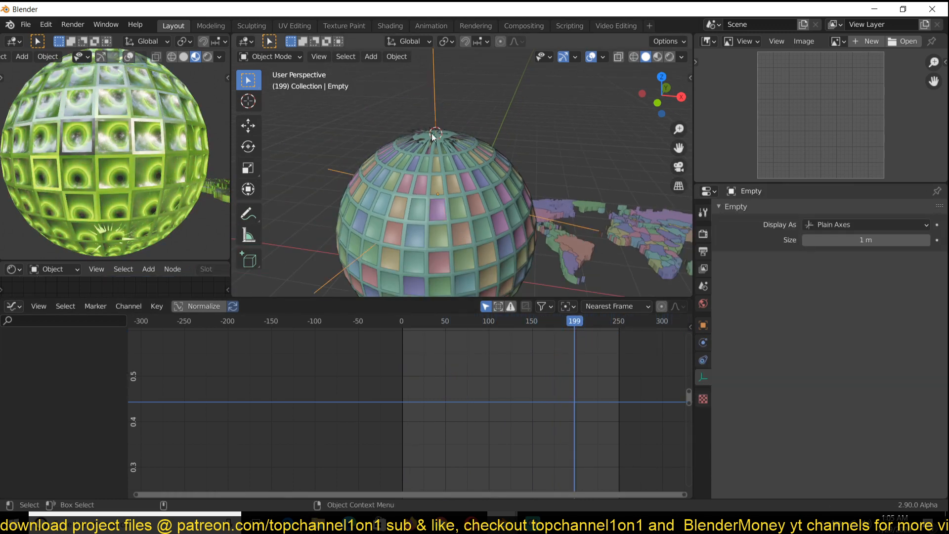
{"action": "middle_click_drag", "start_coordinate": [377, 369], "coordinate": [361, 407]}
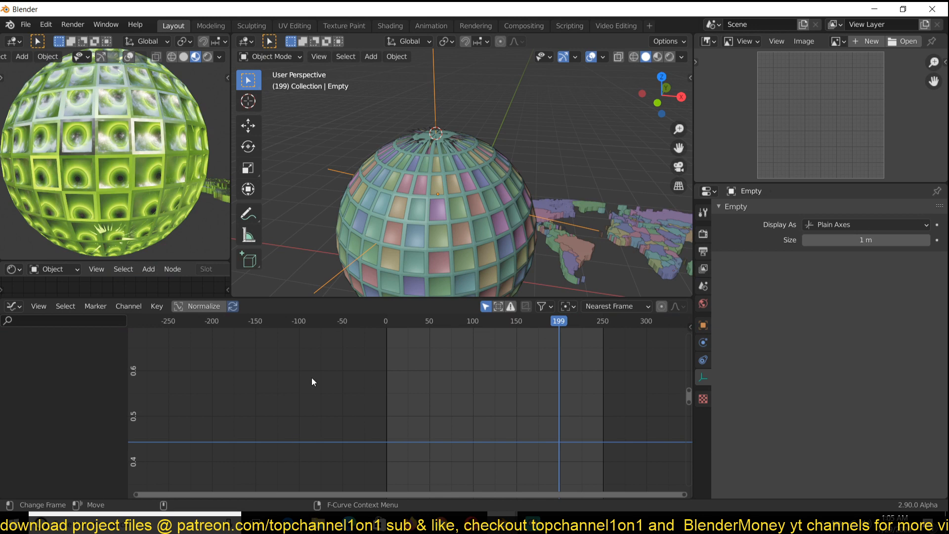
{"action": "key", "text": "ctrl+Tab"}
{"action": "left_click", "coordinate": [13, 367]}
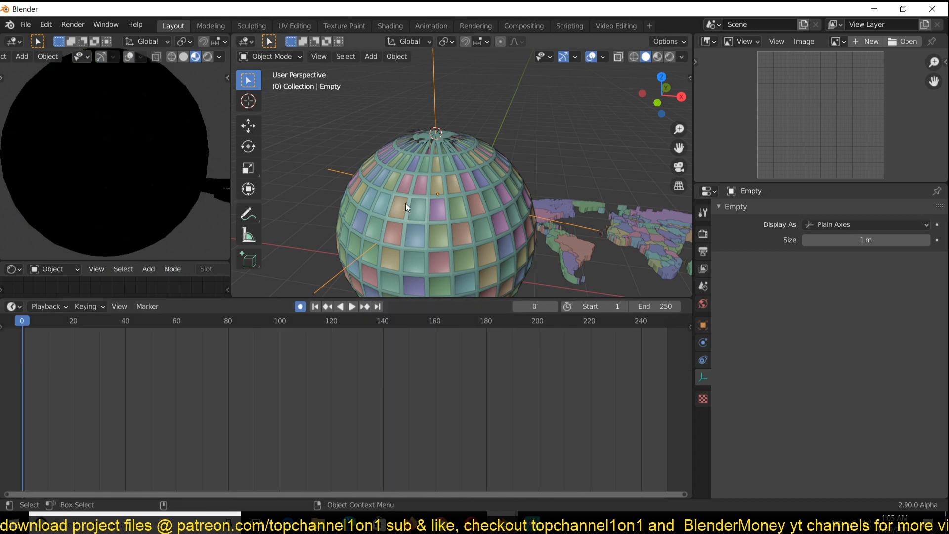
{"action": "key", "text": "g"}
{"action": "left_click", "coordinate": [434, 156]}
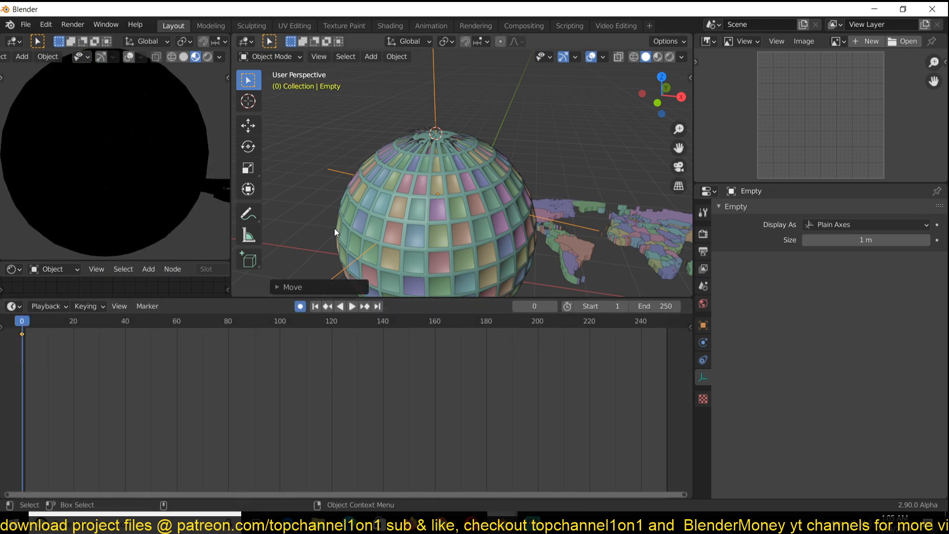
Return to the Graph Editor, list the empty's individual transform curves and set the current frame to 4.
{"action": "key", "text": "space"}
{"action": "key", "text": "space"}
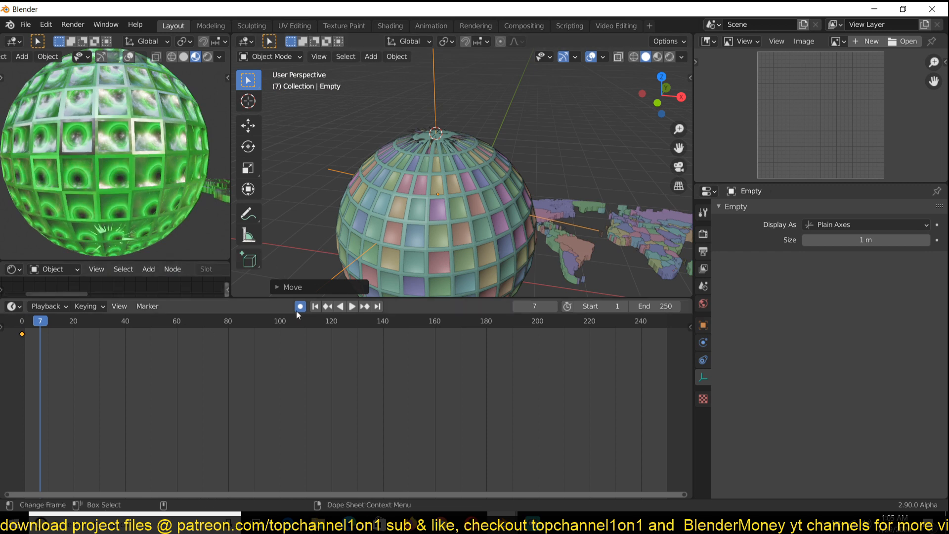
{"action": "key", "text": "ctrl+Tab"}
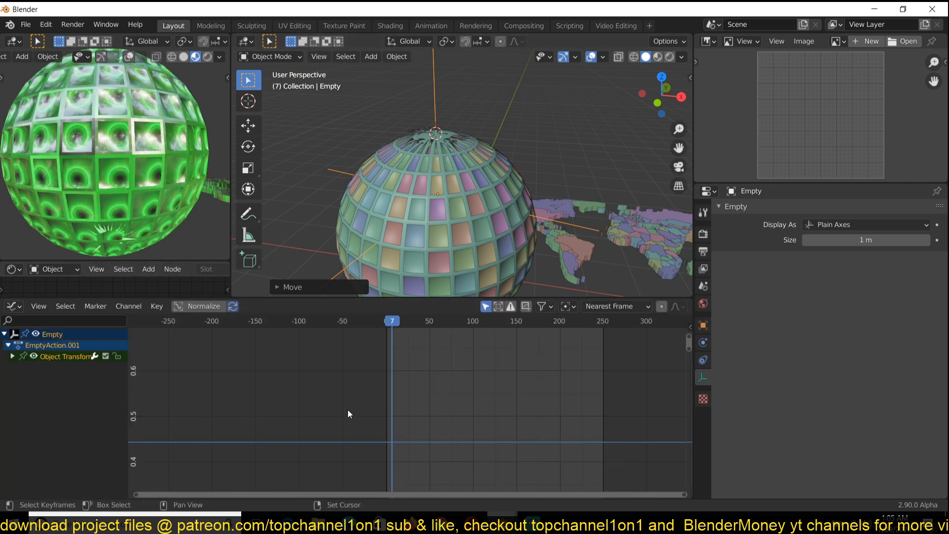
{"action": "key", "text": "shift+Left"}
{"action": "left_click", "coordinate": [12, 356]}
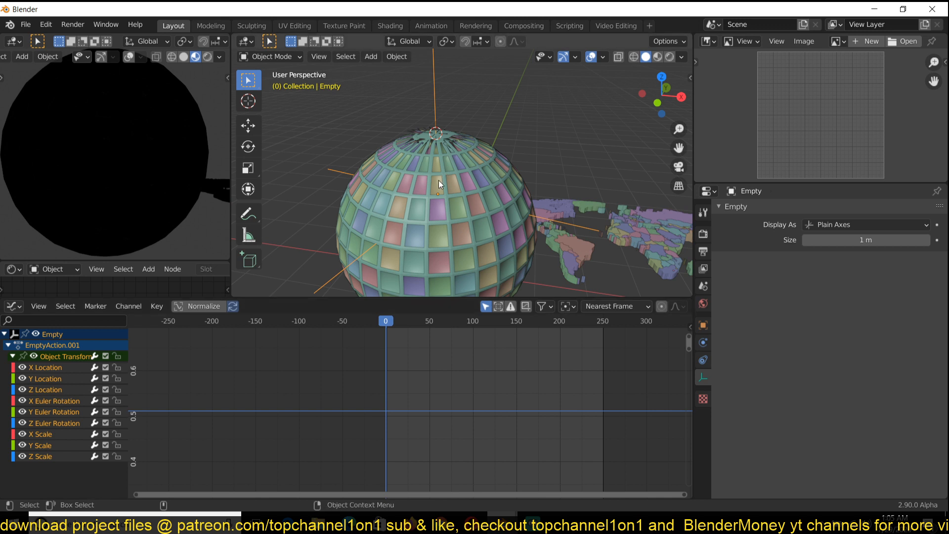
{"action": "right_click", "coordinate": [388, 379]}
{"action": "key", "text": "Right"}
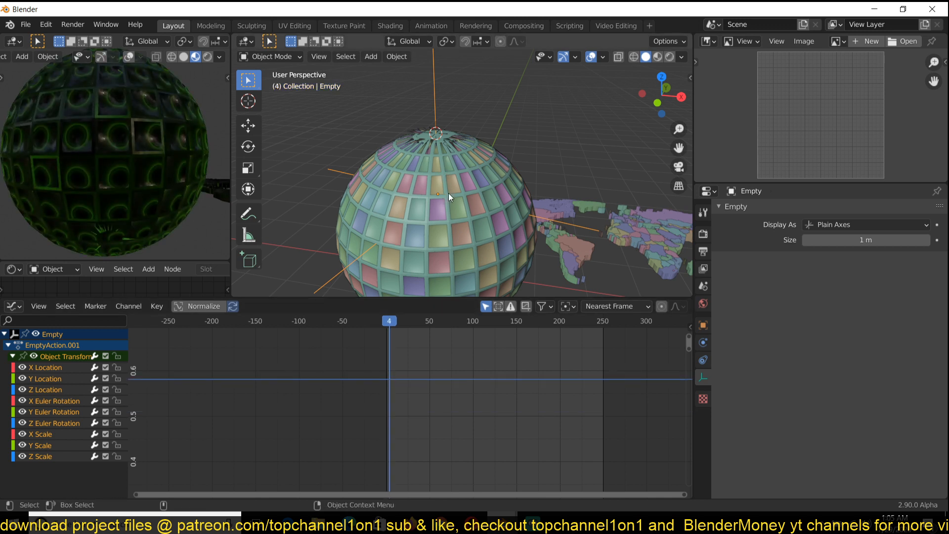
Try moving the empty and rotating it about the global Z, X and Y axes to preview the effect on the sphere's material.
{"action": "key", "text": "g"}
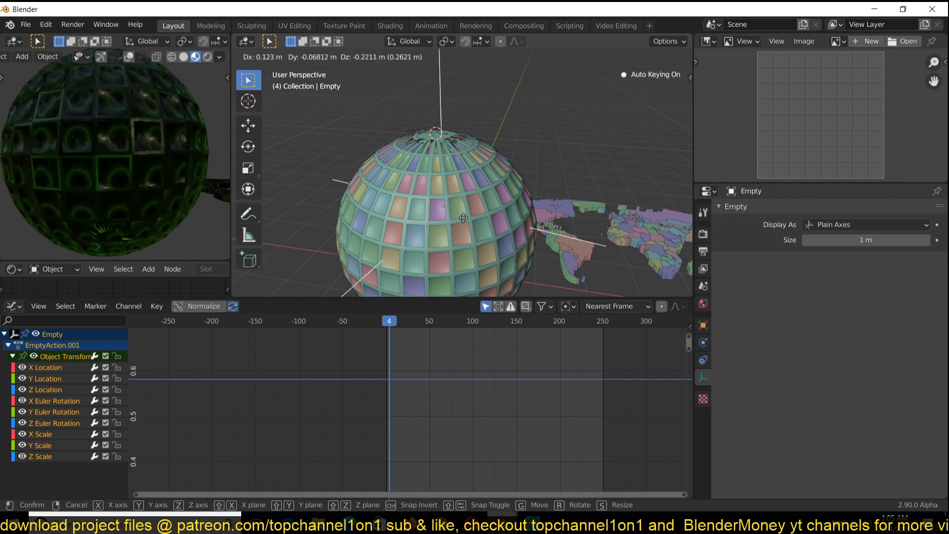
{"action": "left_click", "coordinate": [447, 217]}
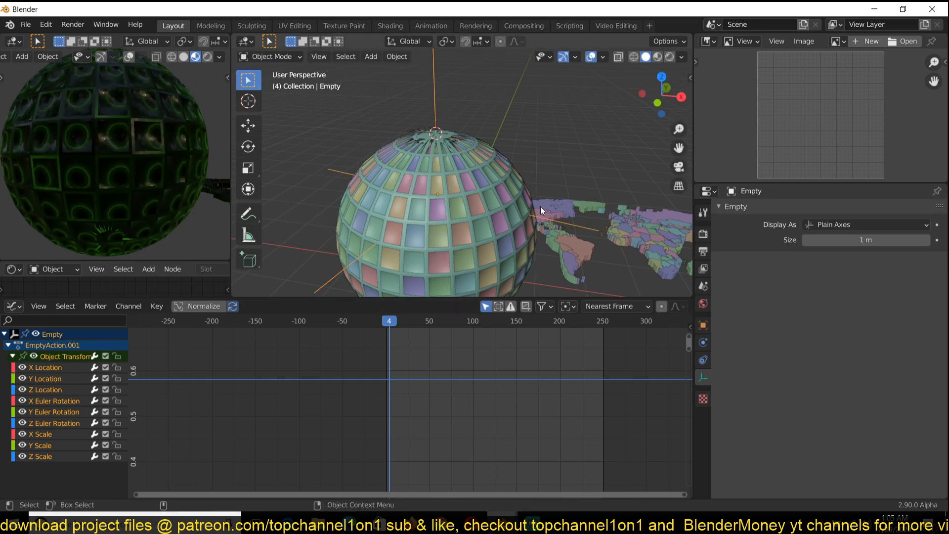
{"action": "key", "text": "r"}
{"action": "key", "text": "z"}
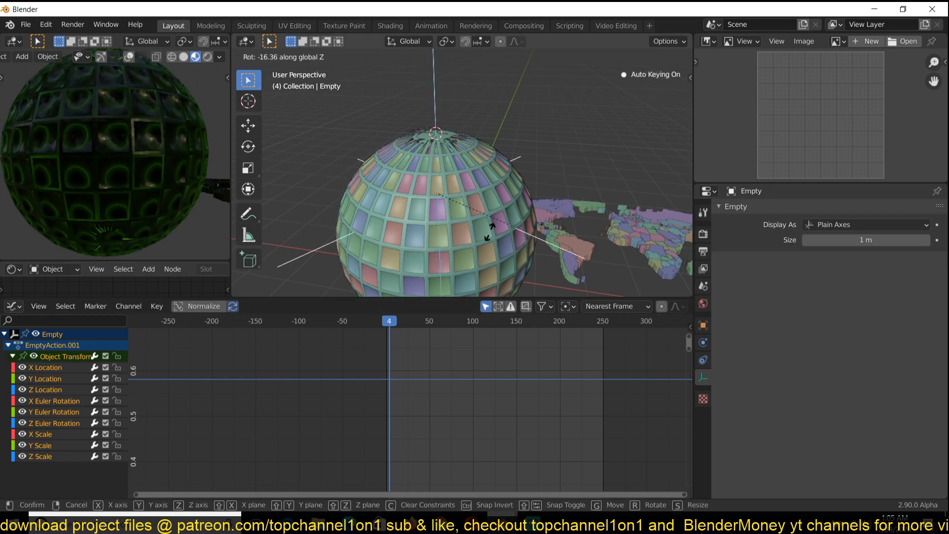
{"action": "left_click", "coordinate": [510, 225]}
{"action": "key", "text": "r"}
{"action": "key", "text": "x"}
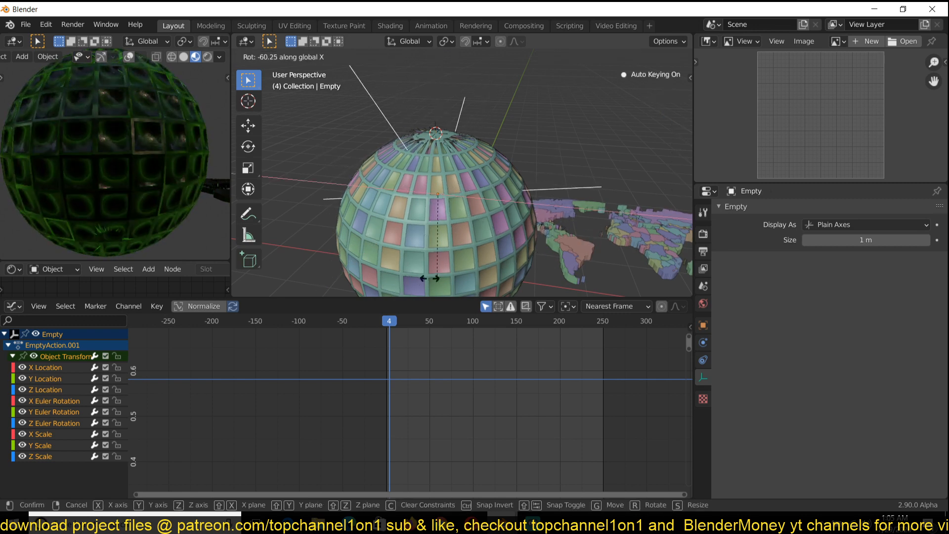
{"action": "left_click", "coordinate": [470, 260]}
{"action": "key", "text": "y"}
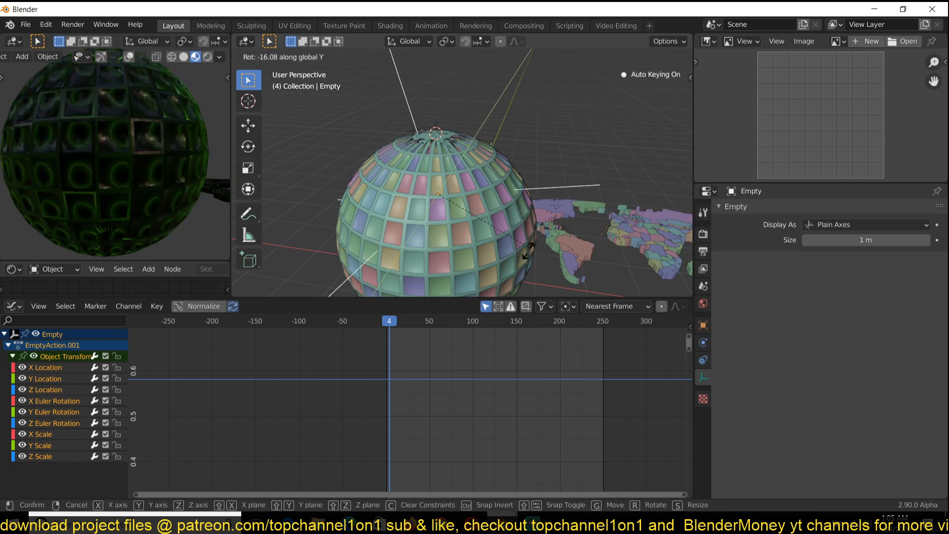
{"action": "right_click", "coordinate": [539, 175]}
{"action": "key", "text": "g"}
{"action": "key", "text": "z"}
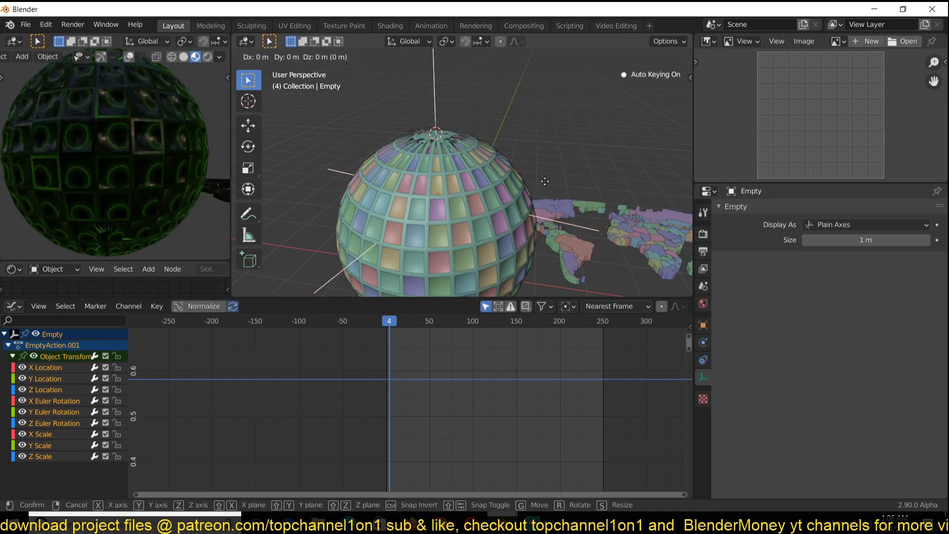
{"action": "right_click", "coordinate": [534, 195]}
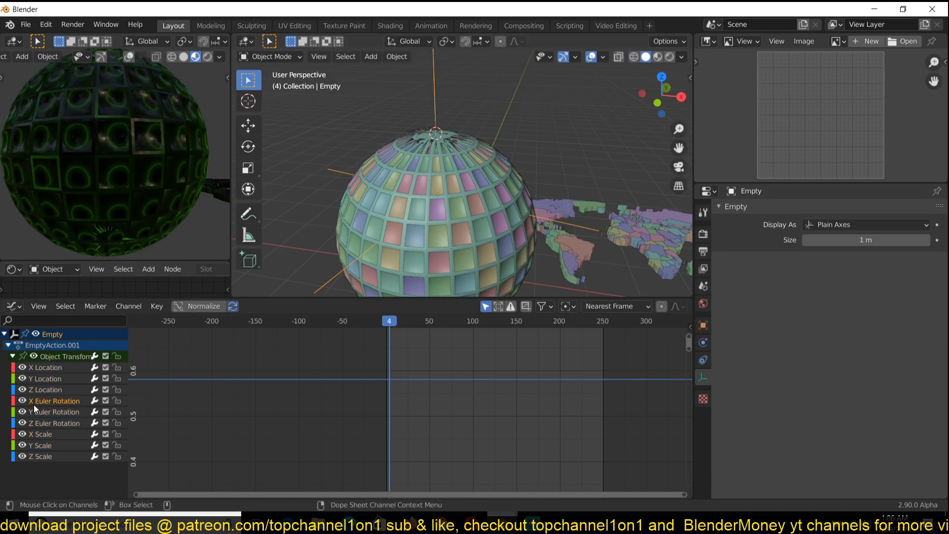
Bake Golden Empire - The 126ers.mp3 to the empty's X Euler Rotation curve from frame 1 and view the whole curve.
{"action": "key", "text": "Home"}
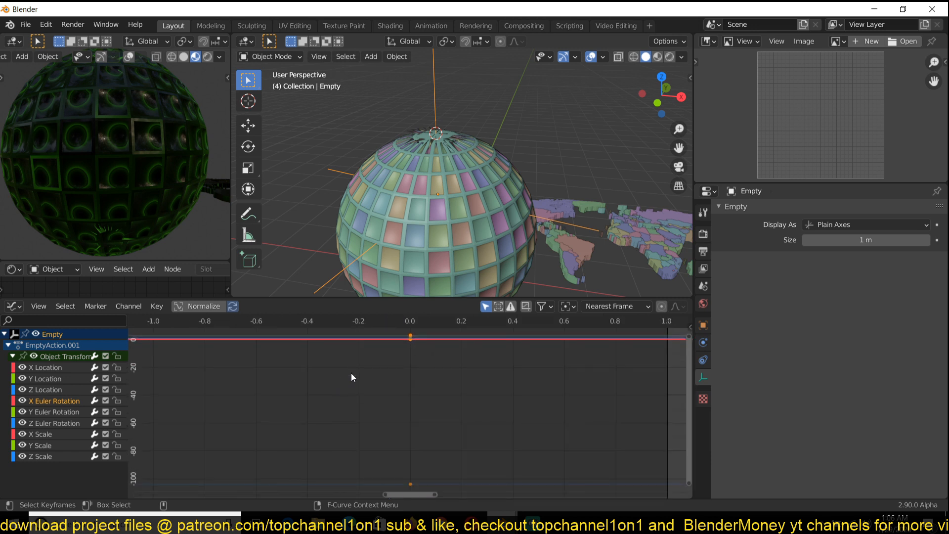
{"action": "right_click", "coordinate": [464, 385], "text": "shift"}
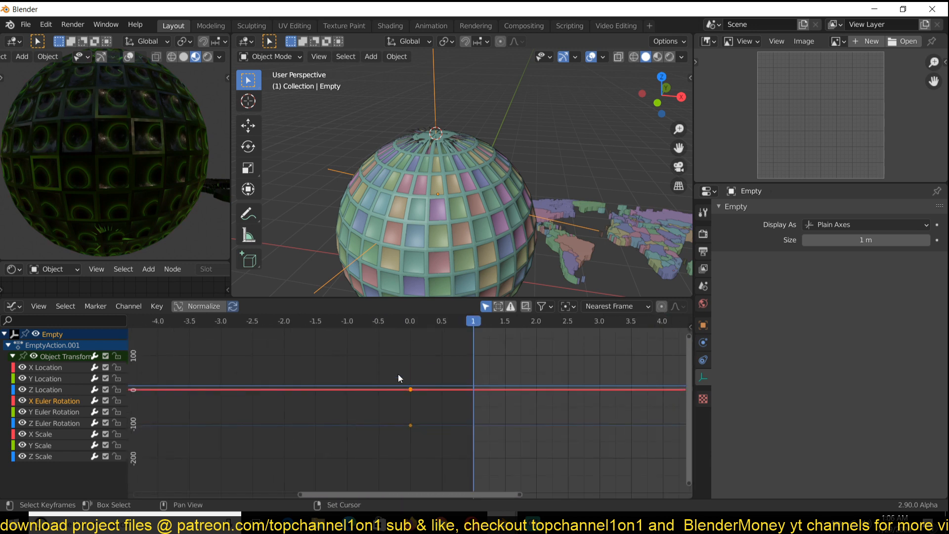
{"action": "left_click", "coordinate": [157, 306]}
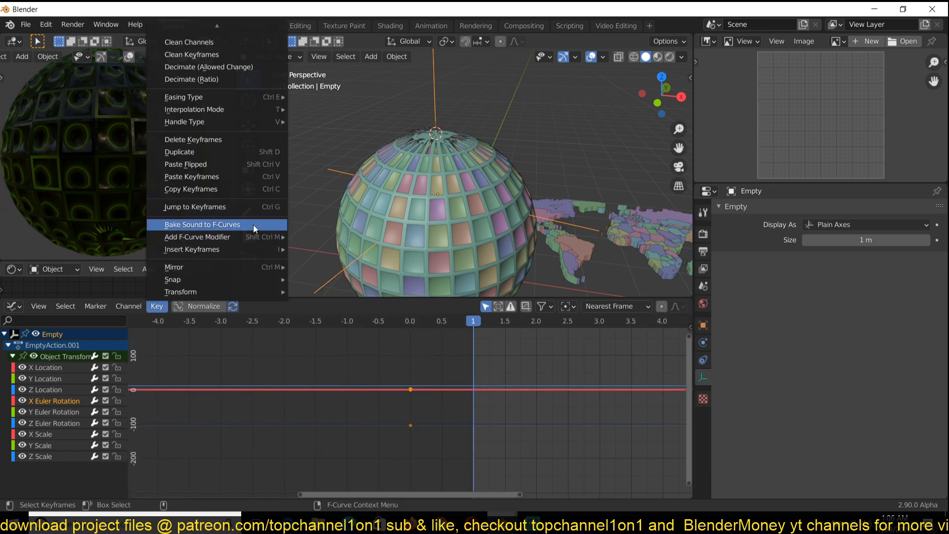
{"action": "left_click", "coordinate": [253, 225]}
{"action": "scroll", "coordinate": [631, 275], "scroll_direction": "down", "scroll_amount": 5}
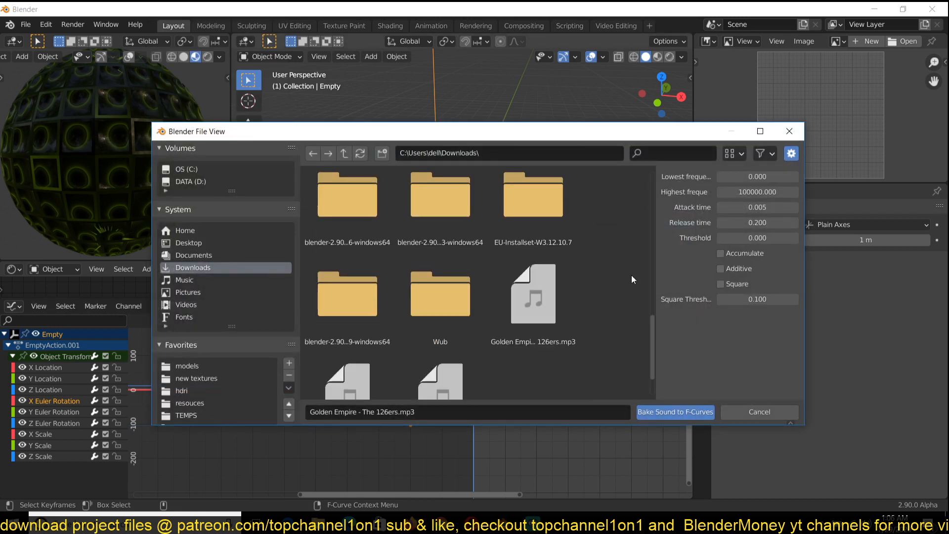
{"action": "left_click", "coordinate": [518, 269]}
{"action": "double_click", "coordinate": [518, 269]}
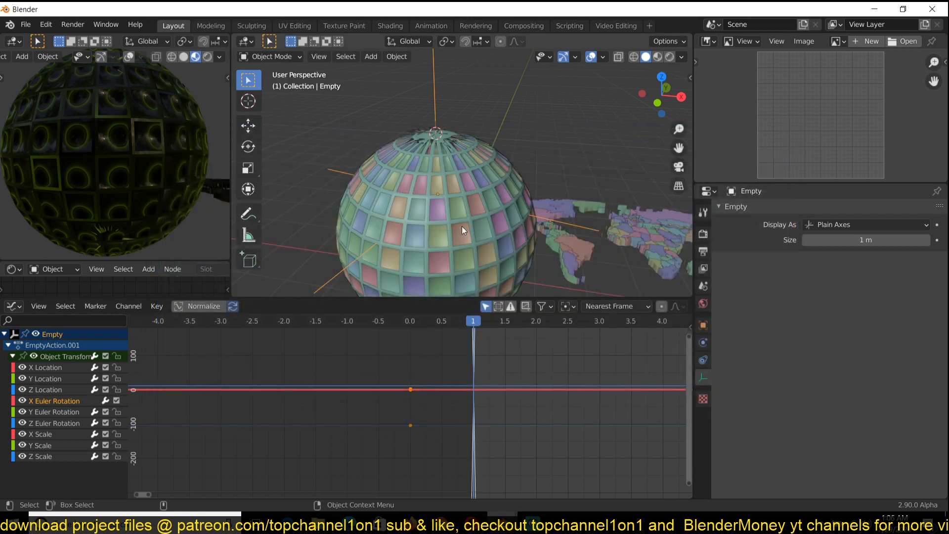
{"action": "scroll", "coordinate": [462, 227], "scroll_direction": "down", "scroll_amount": 3}
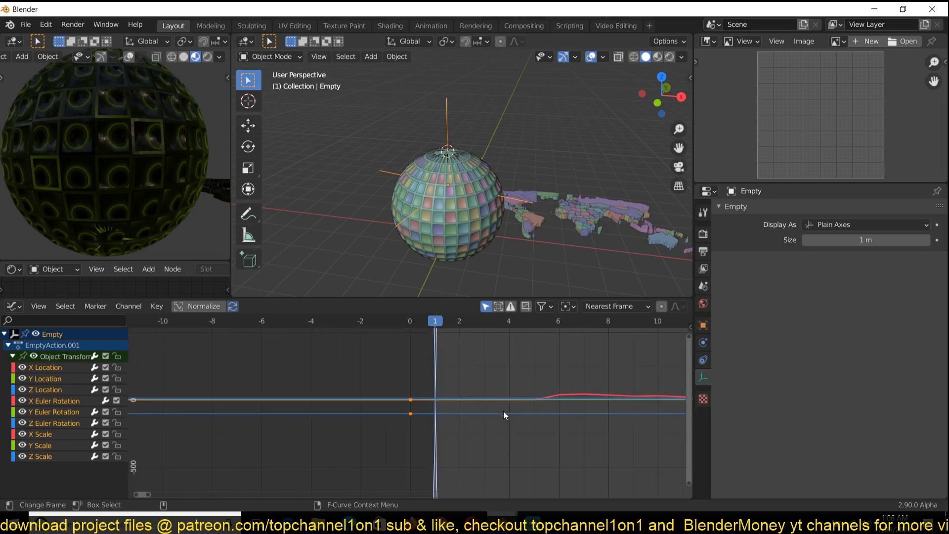
{"action": "key", "text": "Home"}
{"action": "right_click", "coordinate": [504, 411]}
{"action": "mouse_move", "coordinate": [503, 412]}
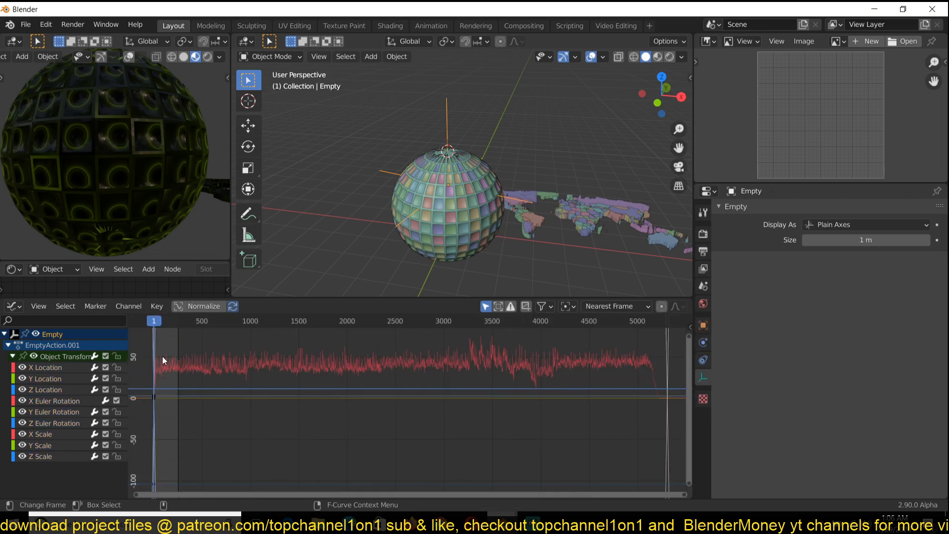
Play the animation to preview the audio-driven rotation on the sphere's material, and set the current frame back to 0.
{"action": "key", "text": "space"}
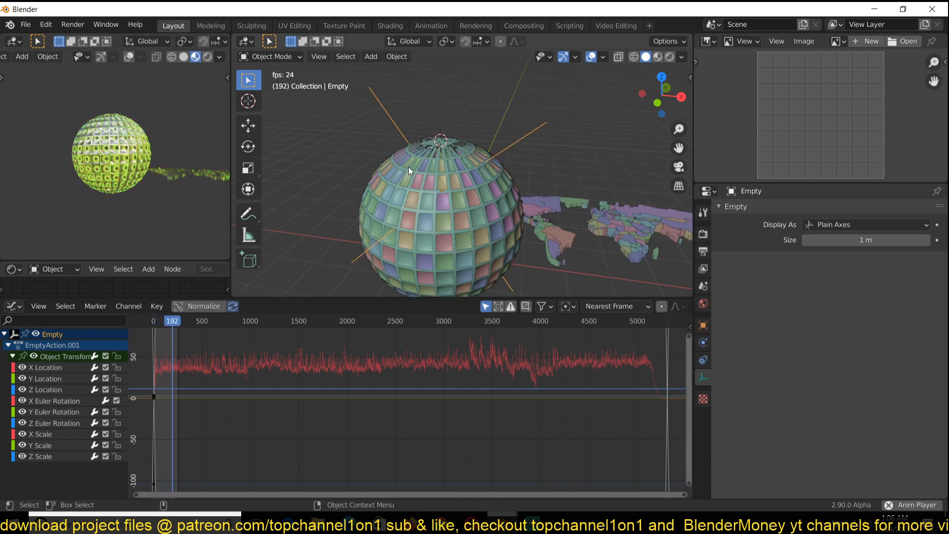
{"action": "key", "text": "space"}
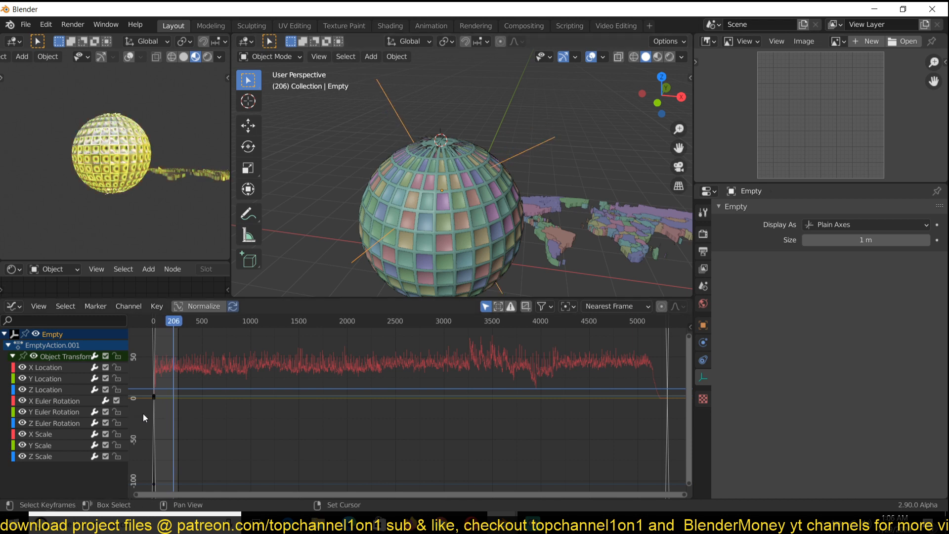
{"action": "right_click", "coordinate": [143, 413], "text": "shift"}
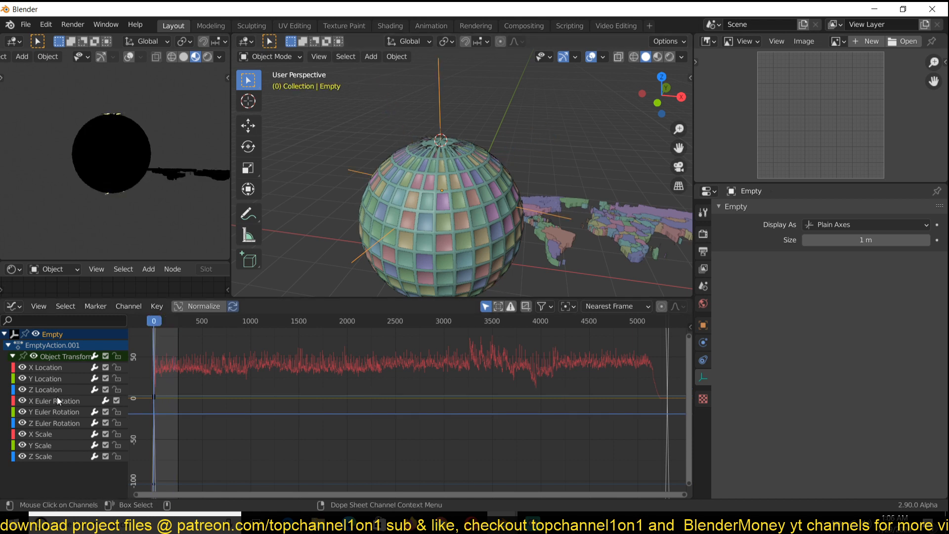
Show only the empty's Z Euler Rotation curve, insert a keyframe on it at about frame 260 and preview the motion.
{"action": "left_click", "coordinate": [35, 423]}
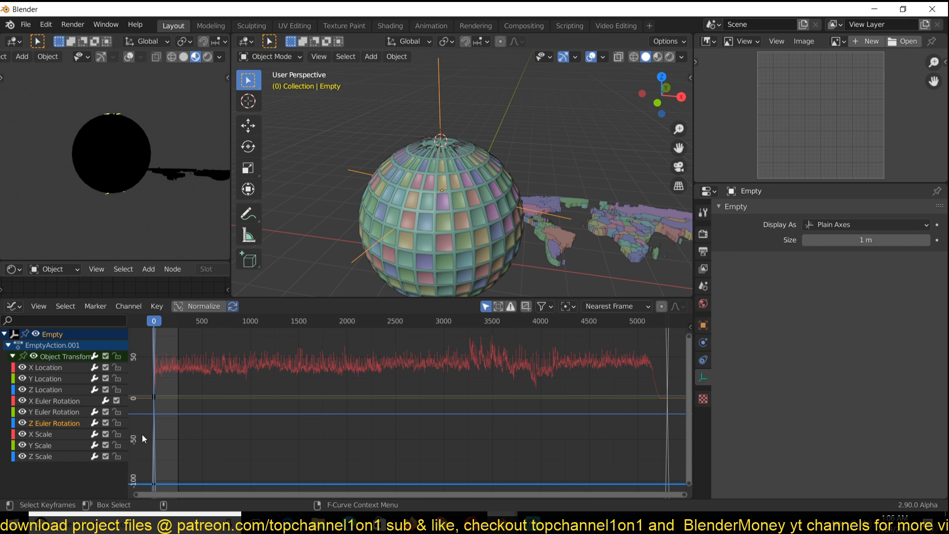
{"action": "key", "text": "KP_Decimal"}
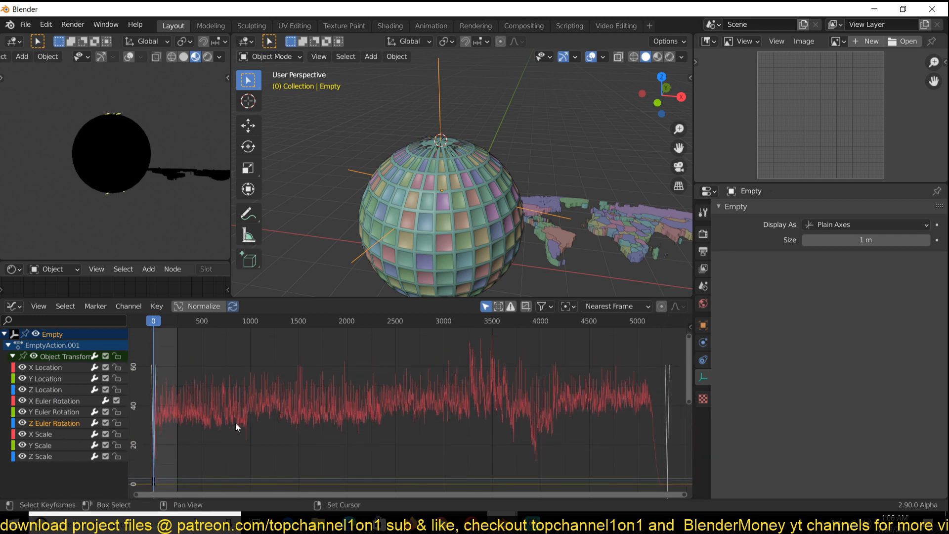
{"action": "key", "text": "shift+h"}
{"action": "key", "text": "Home"}
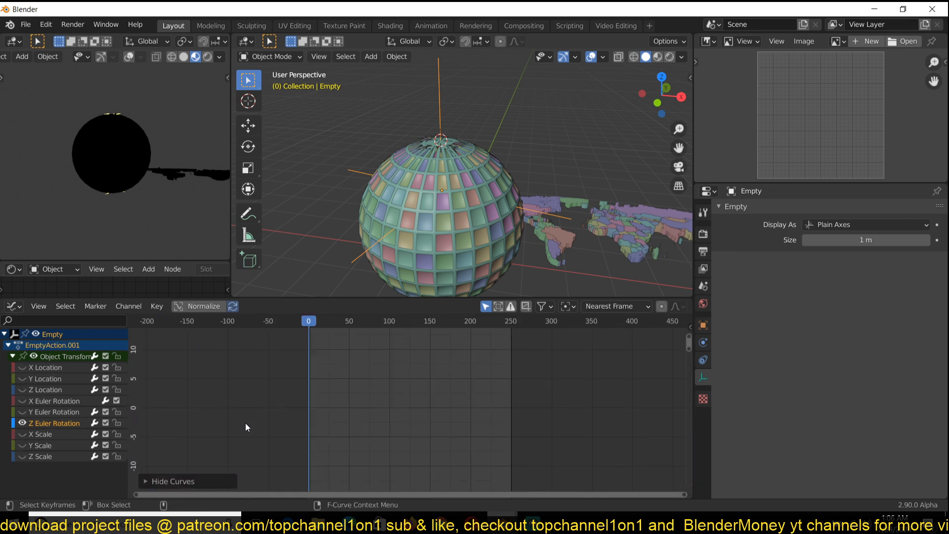
{"action": "right_click", "coordinate": [518, 394], "text": "ctrl"}
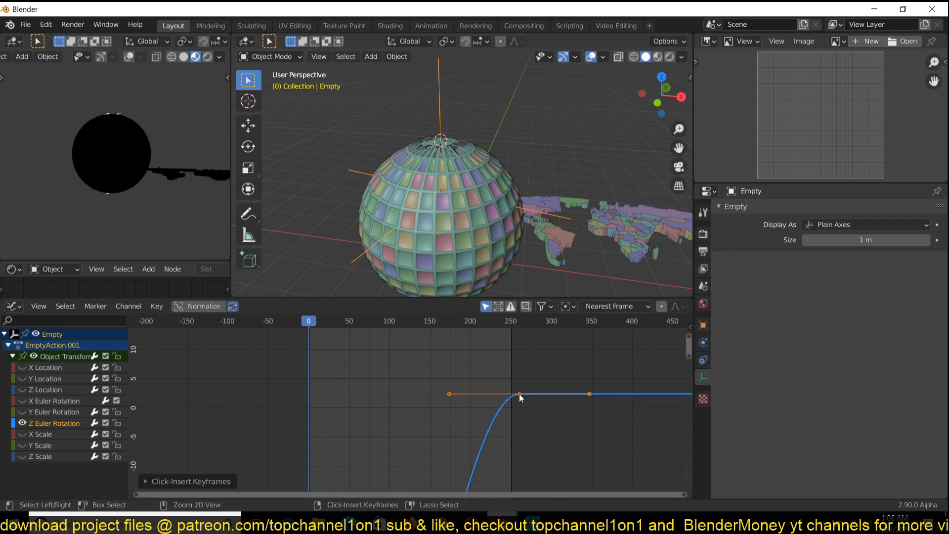
{"action": "scroll", "coordinate": [514, 389], "scroll_direction": "down", "scroll_amount": 6}
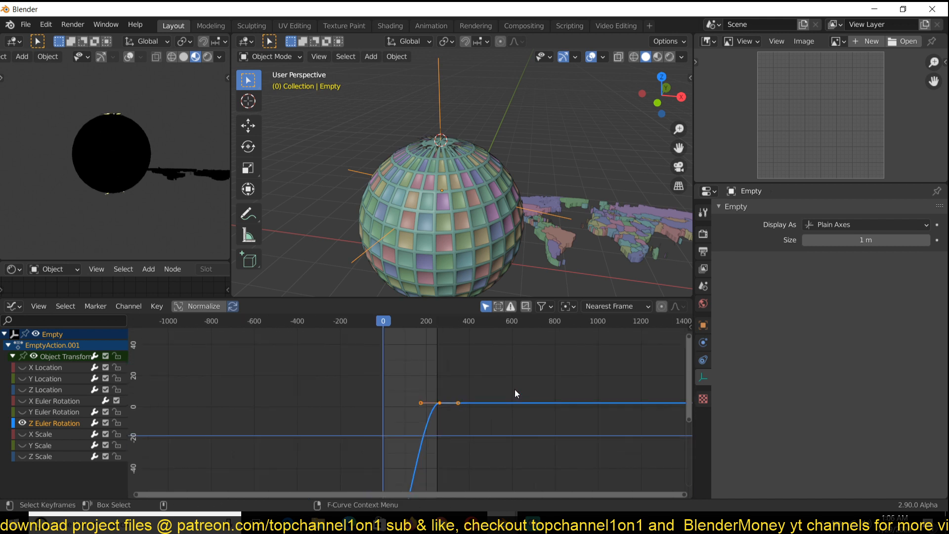
{"action": "key", "text": "space"}
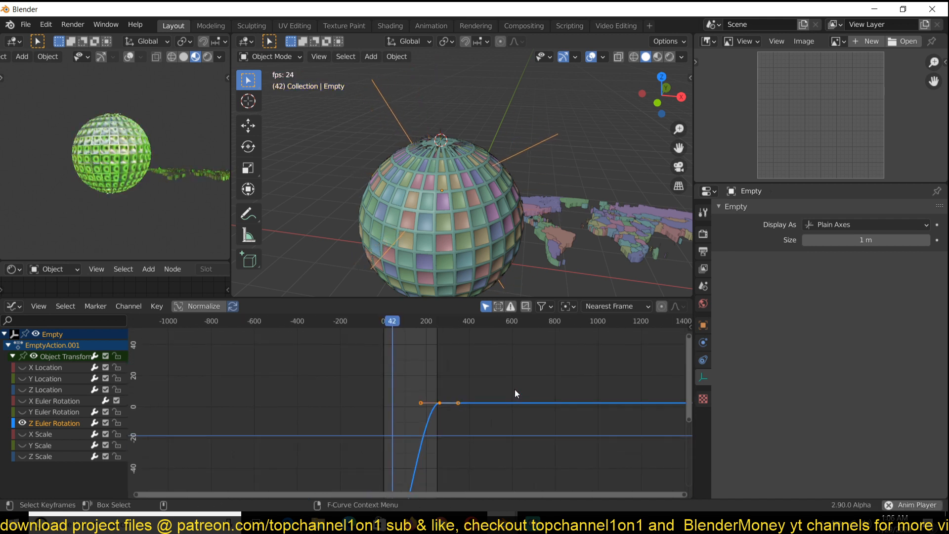
{"action": "key", "text": "space"}
Set the Z Euler Rotation keyframe handles to Vector and frame all of the curve's keyframes.
{"action": "scroll", "coordinate": [470, 402], "scroll_direction": "down", "scroll_amount": 2}
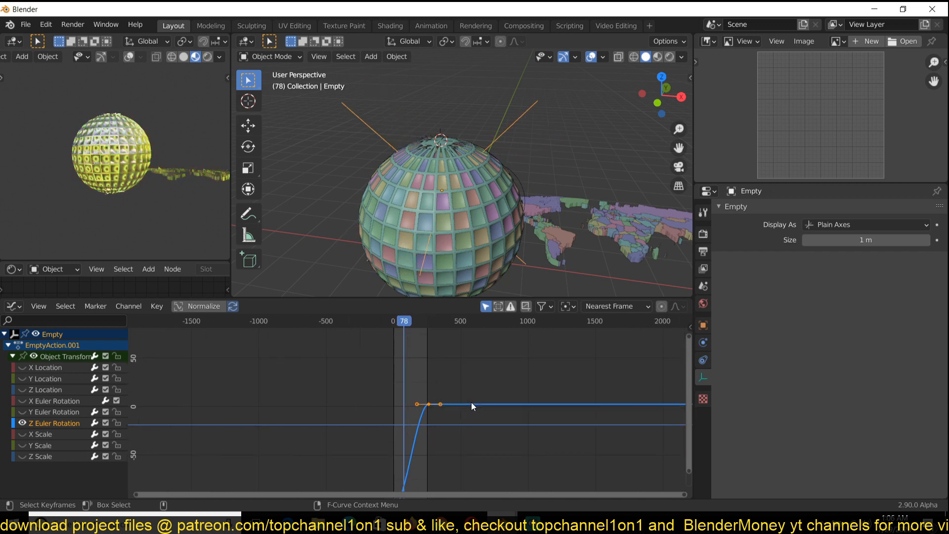
{"action": "key", "text": "v"}
{"action": "left_click", "coordinate": [463, 428]}
{"action": "left_click", "coordinate": [443, 413]}
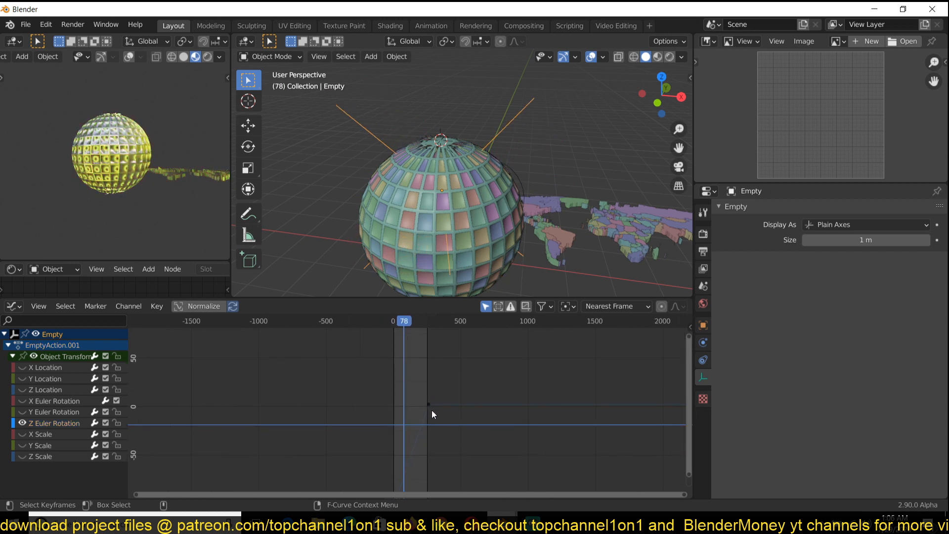
{"action": "scroll", "coordinate": [430, 410], "scroll_direction": "down", "scroll_amount": 5}
{"action": "key", "text": "a"}
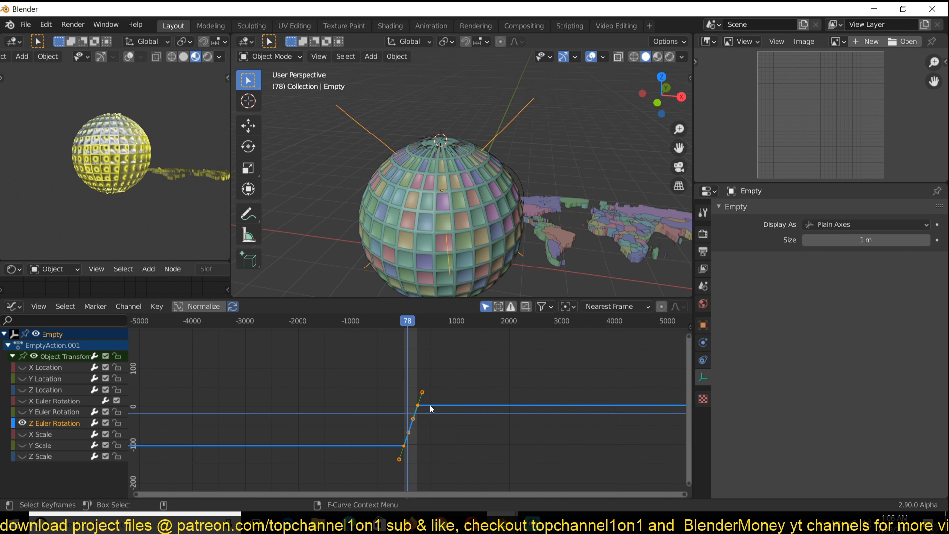
{"action": "key", "text": "Home"}
{"action": "scroll", "coordinate": [431, 408], "scroll_direction": "down", "scroll_amount": 10}
Raise the last Z Euler Rotation keyframe by about 809 along Y only.
{"action": "left_click", "coordinate": [444, 403]}
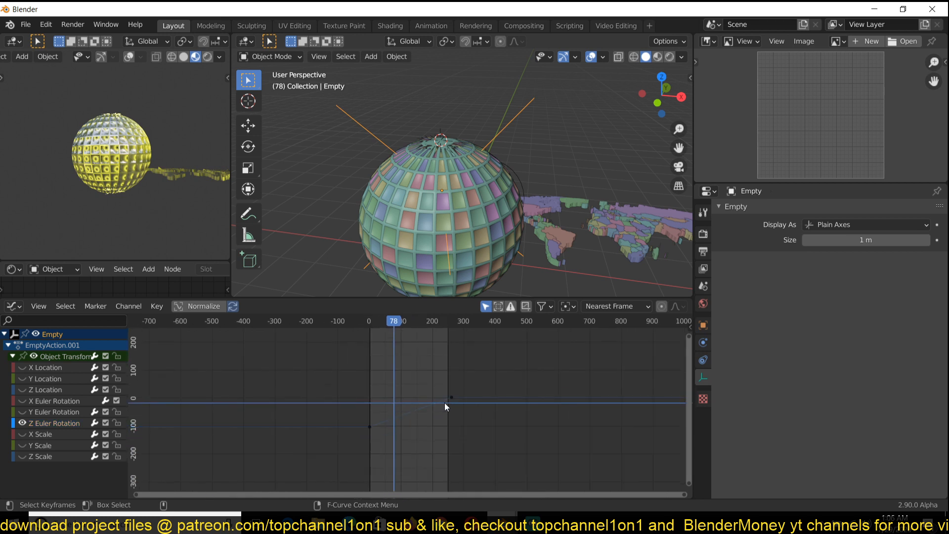
{"action": "left_click", "coordinate": [448, 399]}
{"action": "scroll", "coordinate": [447, 399], "scroll_direction": "down", "scroll_amount": 4}
{"action": "key", "text": "g"}
{"action": "key", "text": "y"}
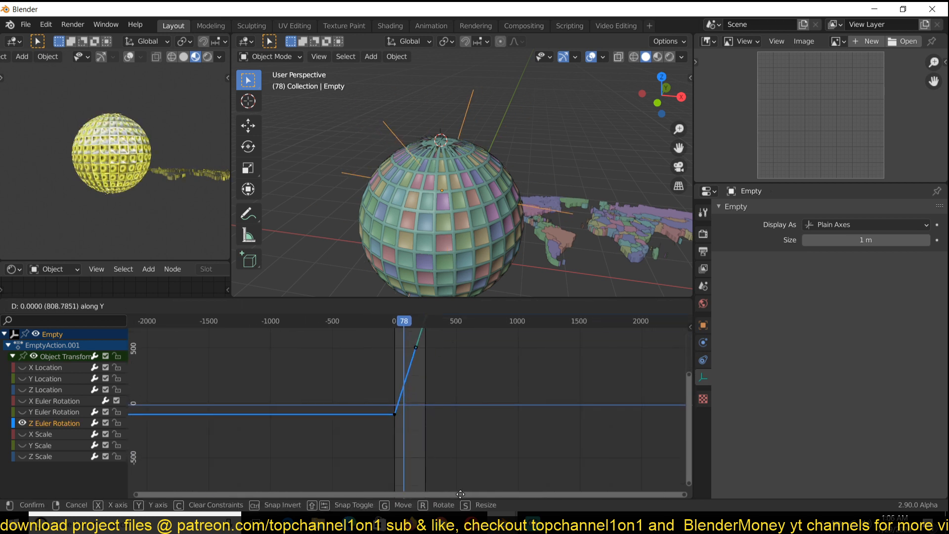
{"action": "left_click", "coordinate": [460, 494]}
Play the animation from the start to preview the empty's faster Z rotation on the sphere.
{"action": "right_click", "coordinate": [380, 410], "text": "shift"}
{"action": "key", "text": "space"}
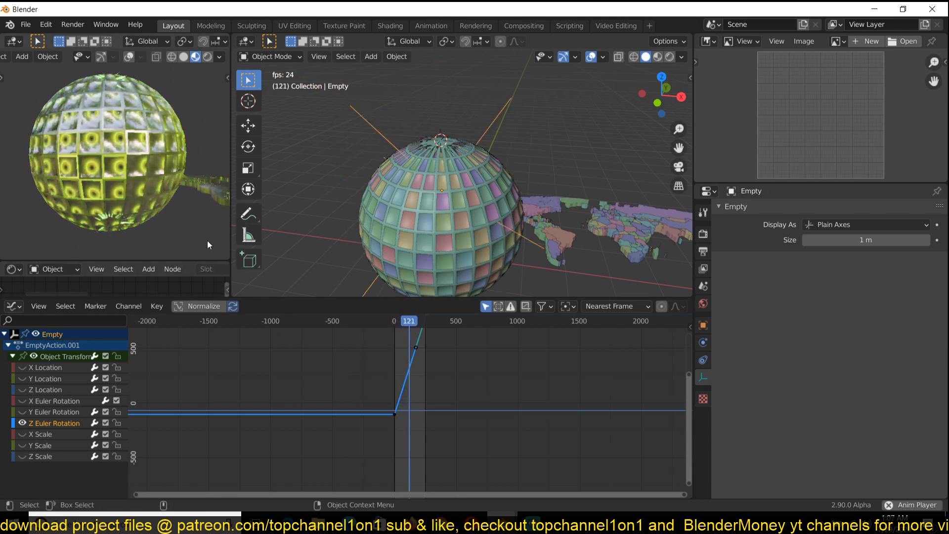
{"action": "key", "text": "Escape"}
Add a Cone empty at the top of the sphere.
{"action": "scroll", "coordinate": [458, 155], "scroll_direction": "up", "scroll_amount": 3}
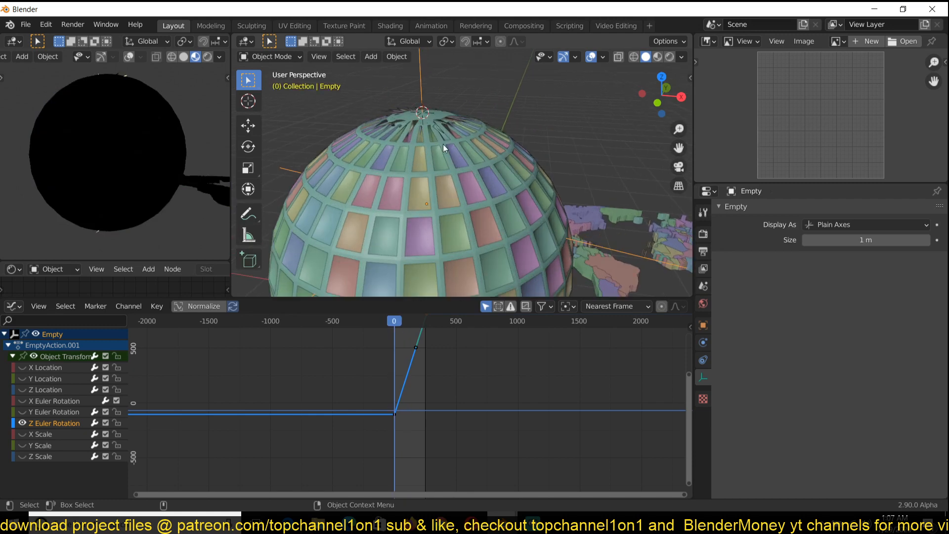
{"action": "left_click", "coordinate": [437, 114]}
{"action": "left_click", "coordinate": [437, 113], "text": "shift"}
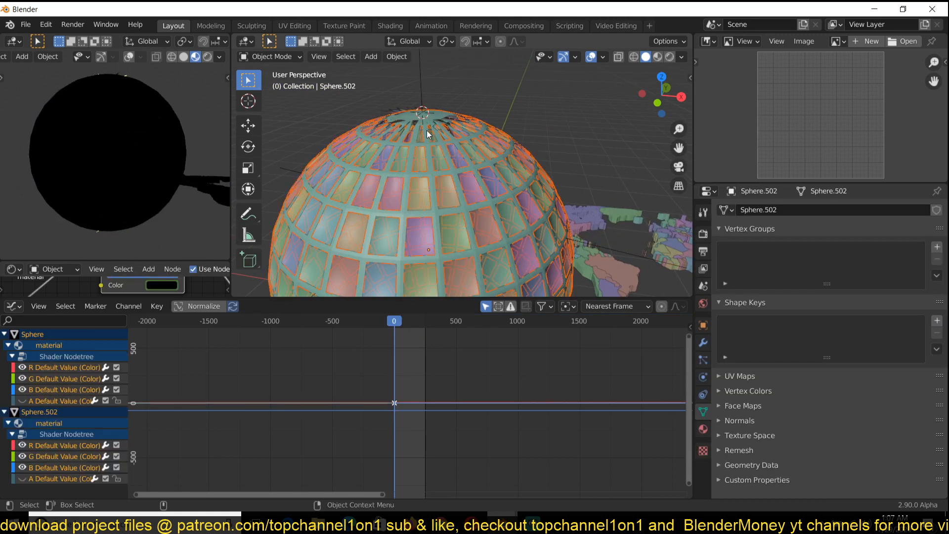
{"action": "key", "text": "shift+a"}
{"action": "mouse_move", "coordinate": [429, 278]}
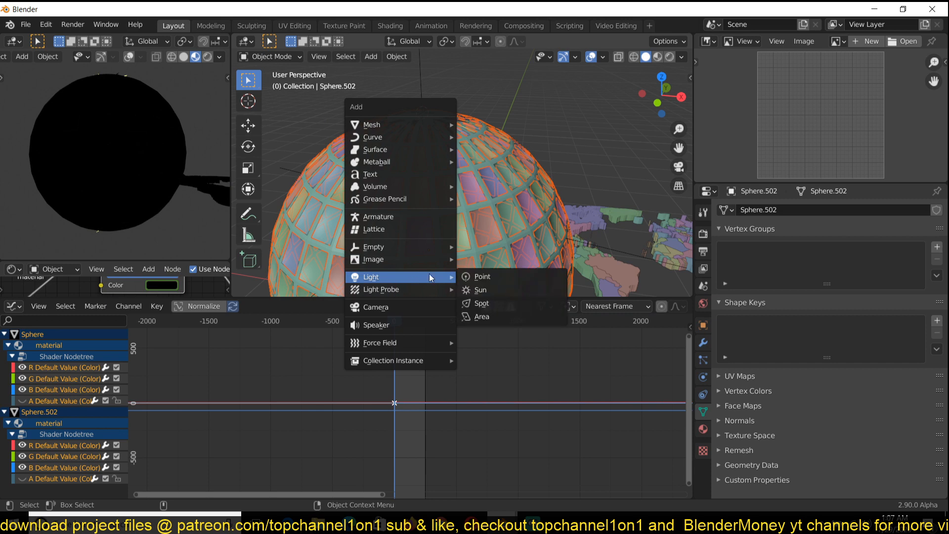
{"action": "mouse_move", "coordinate": [402, 248]}
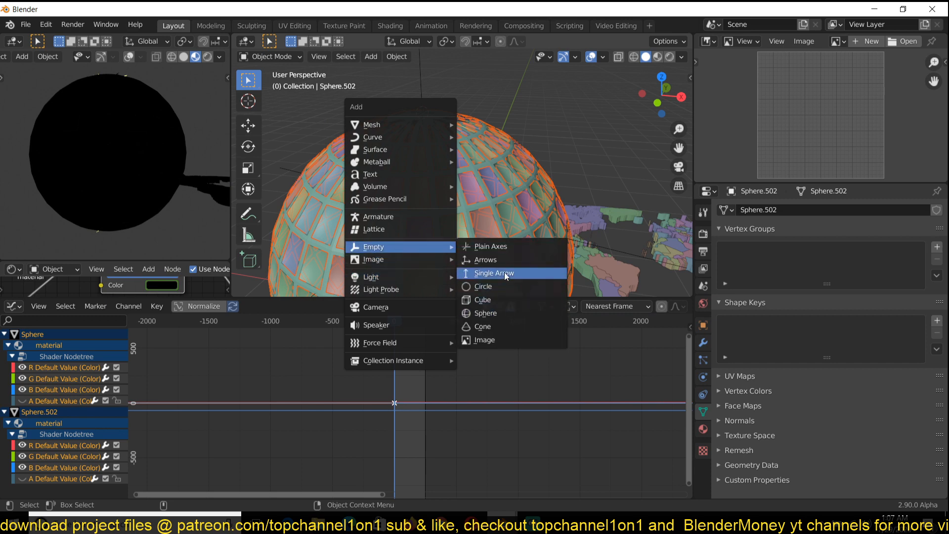
{"action": "left_click", "coordinate": [504, 325]}
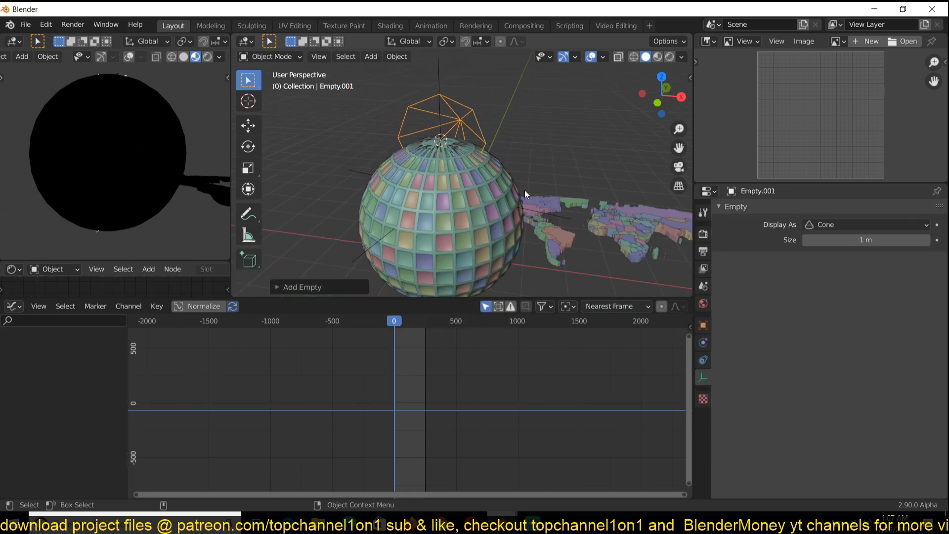
Parent the sphere's frame to the cone empty in top view.
{"action": "key", "text": "KP_7"}
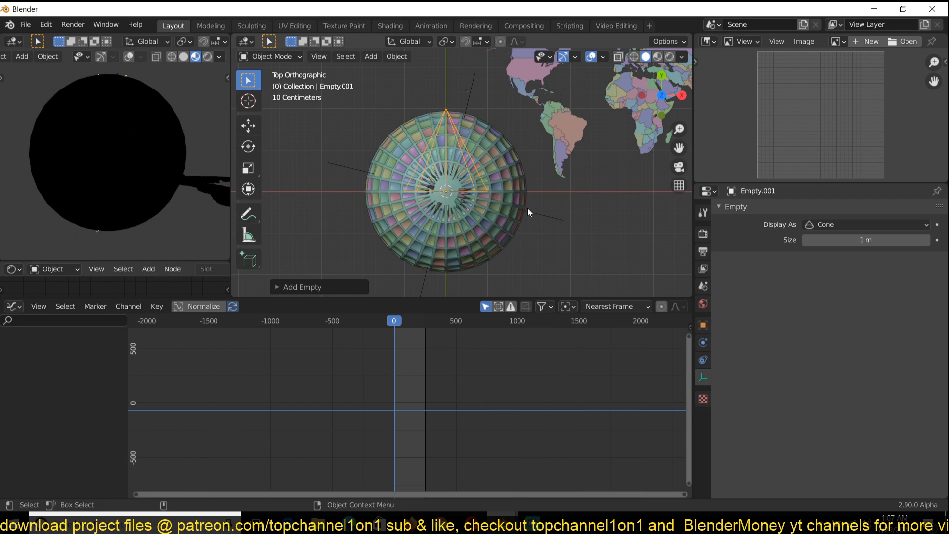
{"action": "left_click", "coordinate": [491, 145]}
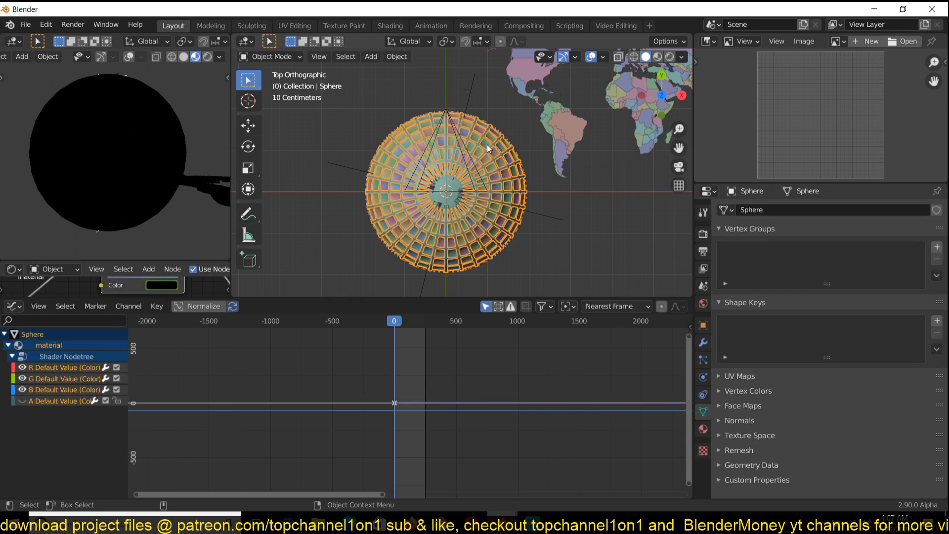
{"action": "left_click", "coordinate": [450, 119]}
{"action": "left_click", "coordinate": [449, 115], "text": "shift"}
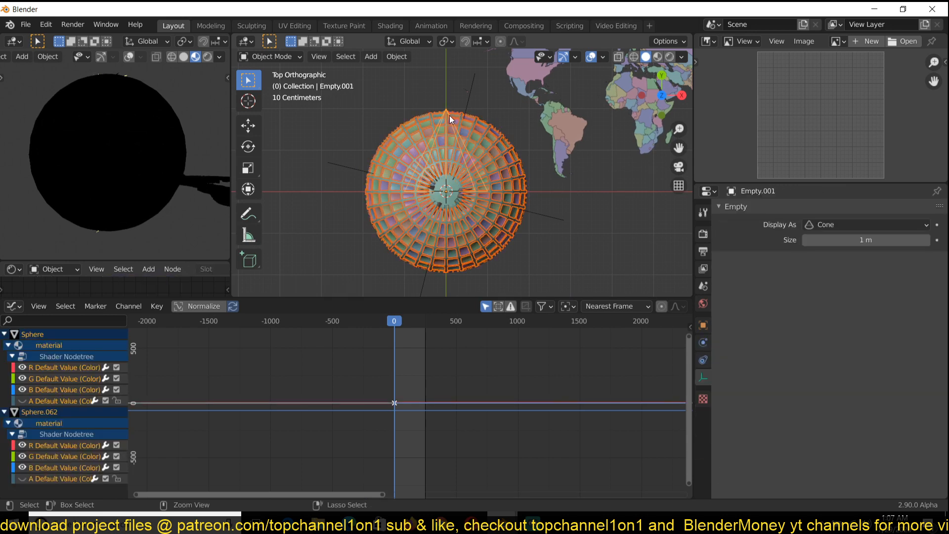
{"action": "key", "text": "ctrl+p"}
{"action": "left_click", "coordinate": [449, 116]}
{"action": "left_click", "coordinate": [448, 115]}
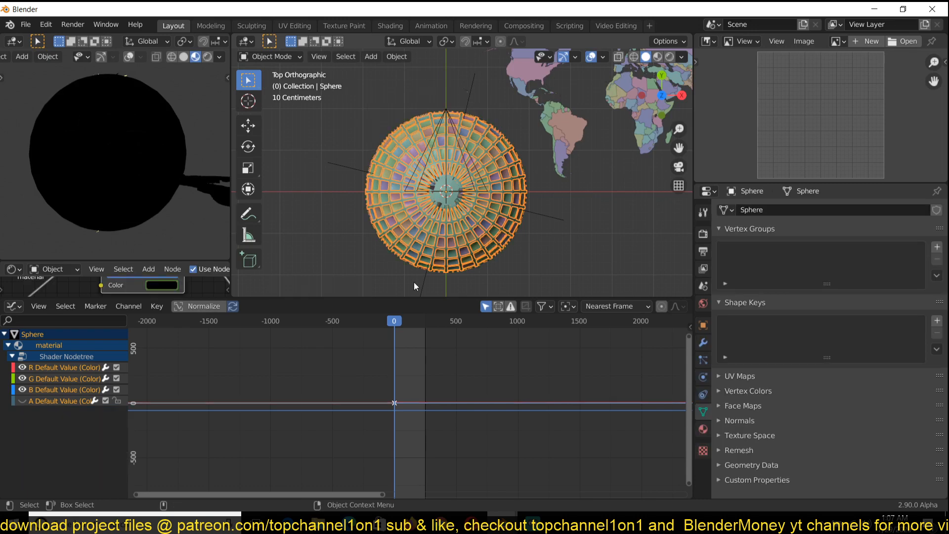
Auto-key the cone empty rotated about -33° at frame 0 and rotated further at frame 410.
{"action": "left_click", "coordinate": [443, 123]}
{"action": "key", "text": "r"}
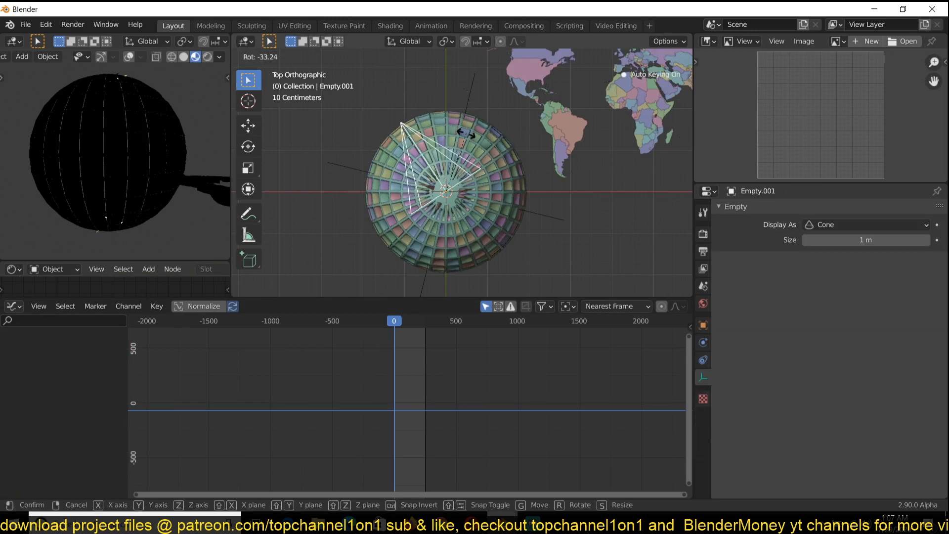
{"action": "left_click", "coordinate": [464, 133]}
{"action": "right_click", "coordinate": [445, 344], "text": "shift"}
{"action": "key", "text": "r"}
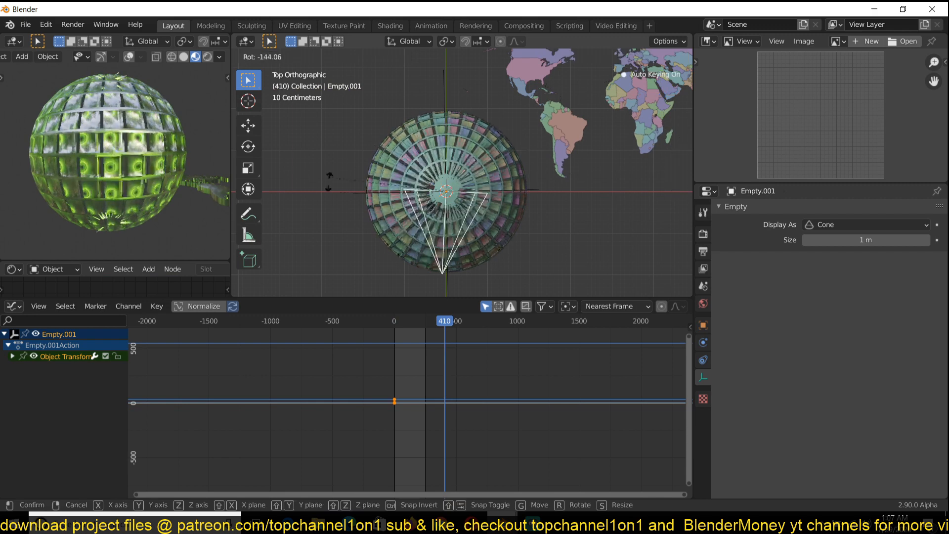
{"action": "left_click", "coordinate": [397, 280]}
Set the cone empty's keyframe handles to Vector and move its last Z rotation keyframe to about frame 270, value about 570.
{"action": "key", "text": "t"}
{"action": "left_click", "coordinate": [476, 381]}
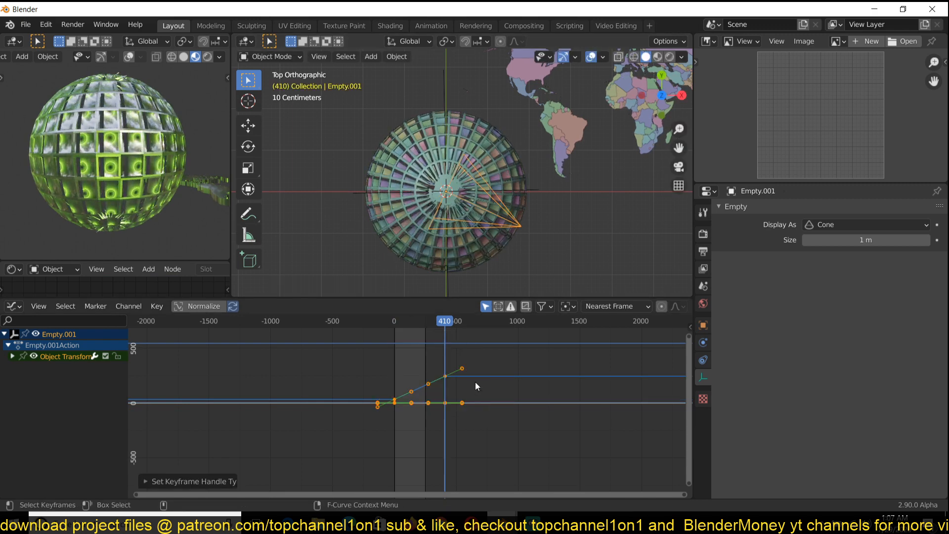
{"action": "left_click", "coordinate": [447, 387]}
{"action": "left_click", "coordinate": [444, 375]}
{"action": "key", "text": "g"}
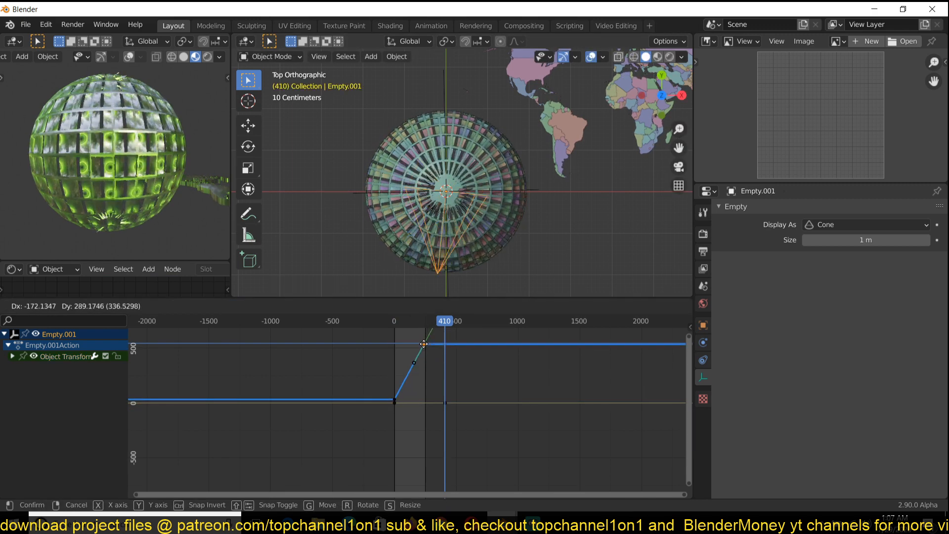
{"action": "left_click", "coordinate": [427, 340]}
Play the animation from the start and examine how the sphere's frame turns relative to its tiles.
{"action": "right_click", "coordinate": [389, 344], "text": "shift"}
{"action": "key", "text": "space"}
{"action": "middle_click_drag", "start_coordinate": [416, 223], "coordinate": [441, 139]}
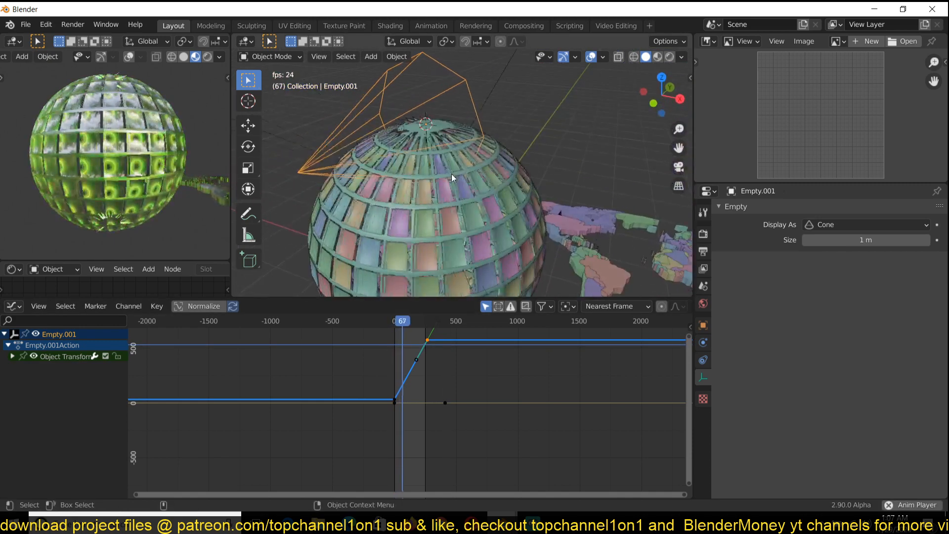
{"action": "key", "text": "Escape"}
{"action": "scroll", "coordinate": [449, 212], "scroll_direction": "up", "scroll_amount": 3}
{"action": "left_click", "coordinate": [391, 214]}
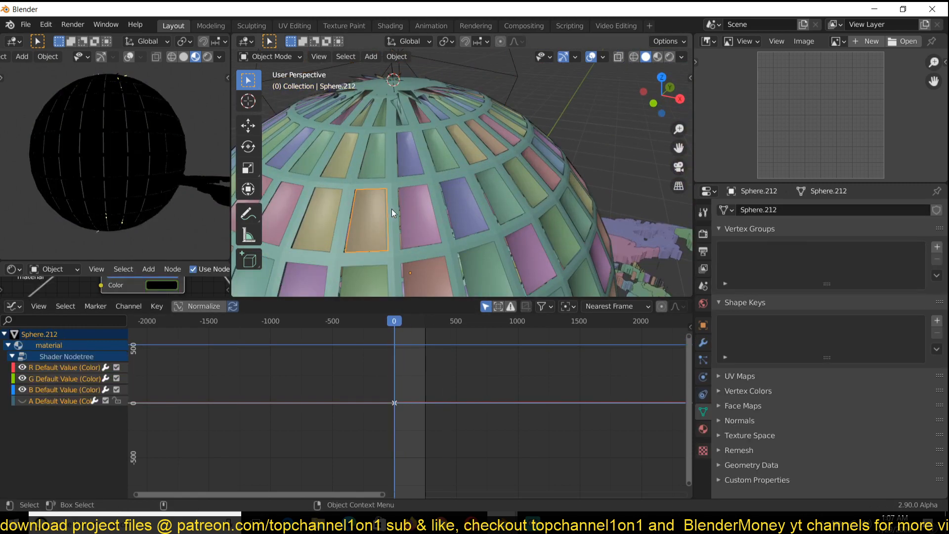
Box-select the world map pieces in top view and delete them.
{"action": "scroll", "coordinate": [402, 207], "scroll_direction": "down", "scroll_amount": 5}
{"action": "key", "text": "KP_3"}
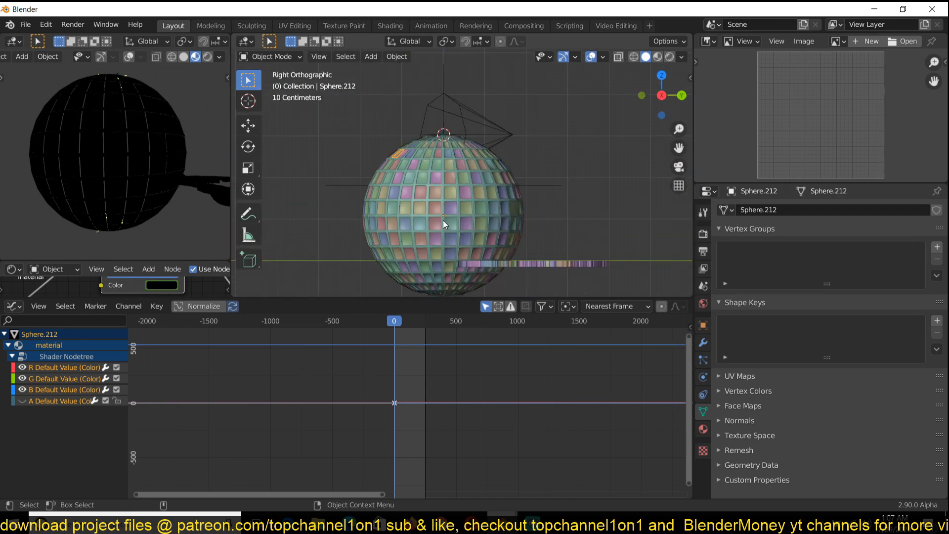
{"action": "middle_click_drag", "start_coordinate": [442, 220], "coordinate": [509, 264]}
{"action": "key", "text": "KP_7"}
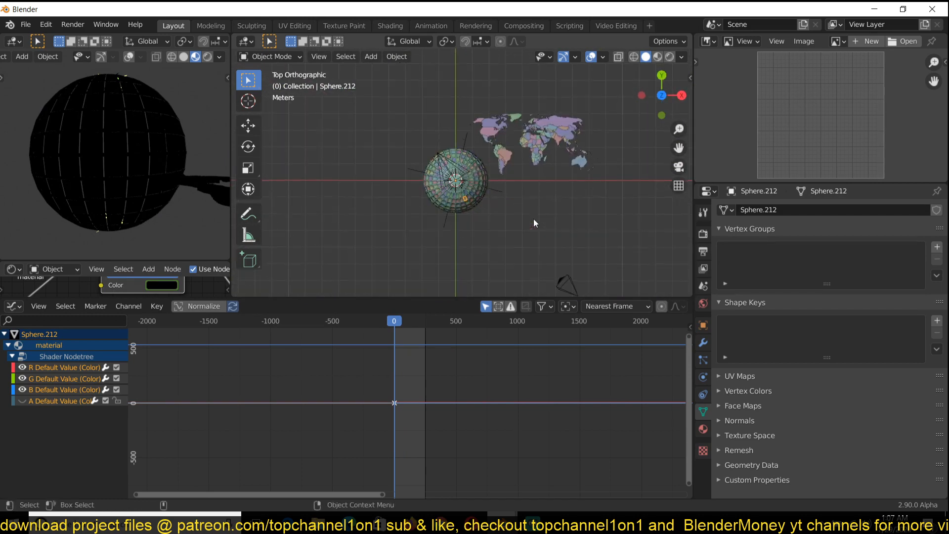
{"action": "scroll", "coordinate": [529, 163], "scroll_direction": "up", "scroll_amount": 2}
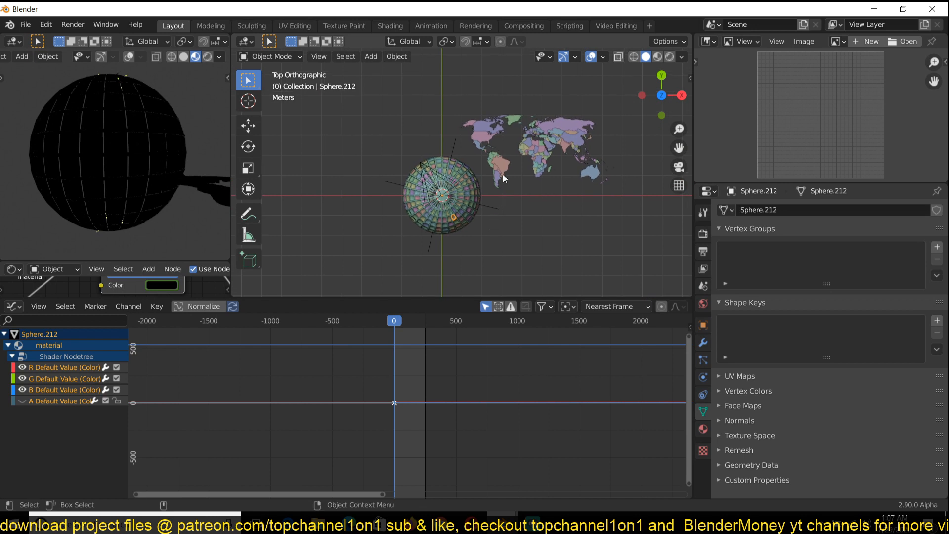
{"action": "key", "text": "c"}
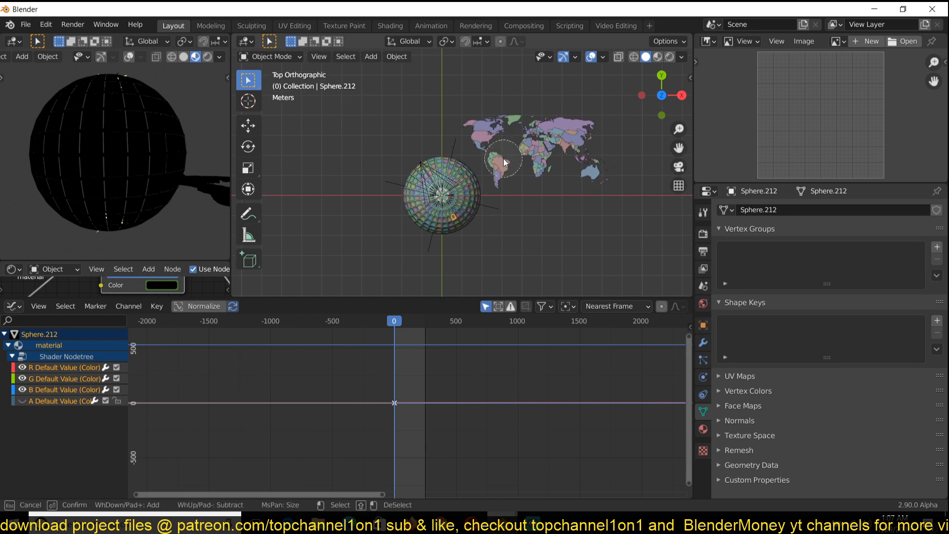
{"action": "key", "text": "Escape"}
{"action": "key", "text": "b"}
{"action": "left_click_drag", "start_coordinate": [483, 109], "coordinate": [600, 177]}
{"action": "key", "text": "x"}
{"action": "left_click", "coordinate": [614, 179]}
{"action": "middle_click_drag", "start_coordinate": [555, 184], "coordinate": [406, 138]}
{"action": "scroll", "coordinate": [401, 138], "scroll_direction": "up", "scroll_amount": 4}
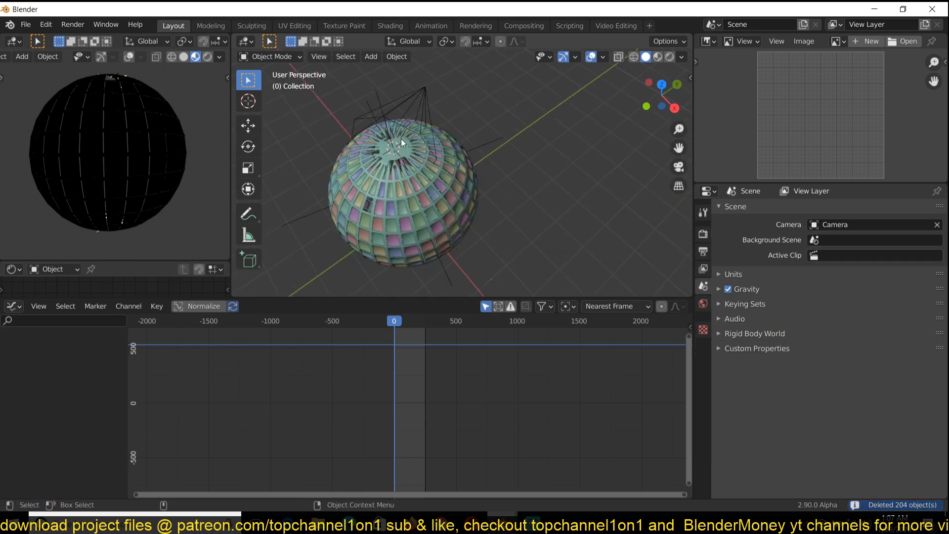
Select the plain-axes empty inside the sphere using the wireframe front view and hide it.
{"action": "scroll", "coordinate": [411, 194], "scroll_direction": "down", "scroll_amount": 3}
{"action": "left_click_drag", "start_coordinate": [330, 121], "coordinate": [506, 267]}
{"action": "scroll", "coordinate": [479, 233], "scroll_direction": "up", "scroll_amount": 3}
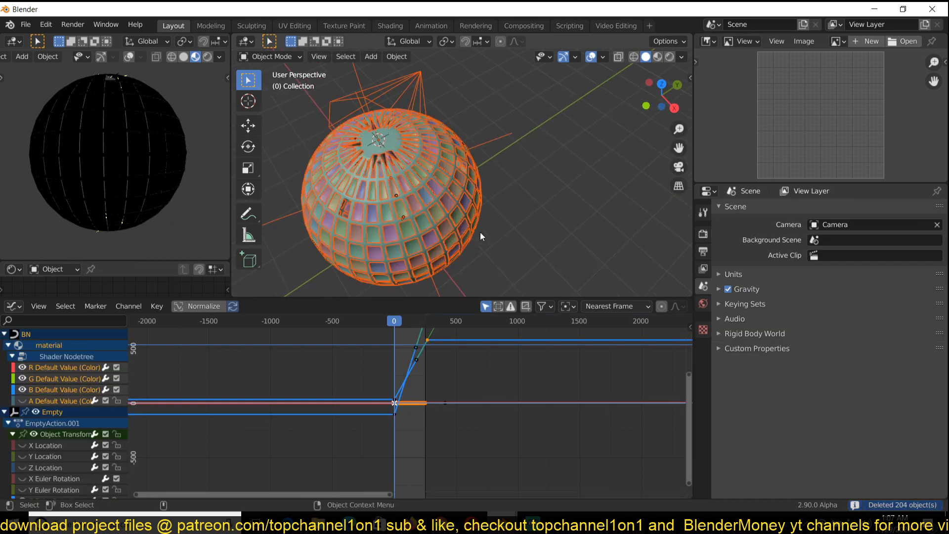
{"action": "left_click", "coordinate": [436, 214]}
{"action": "key", "text": "KP_1"}
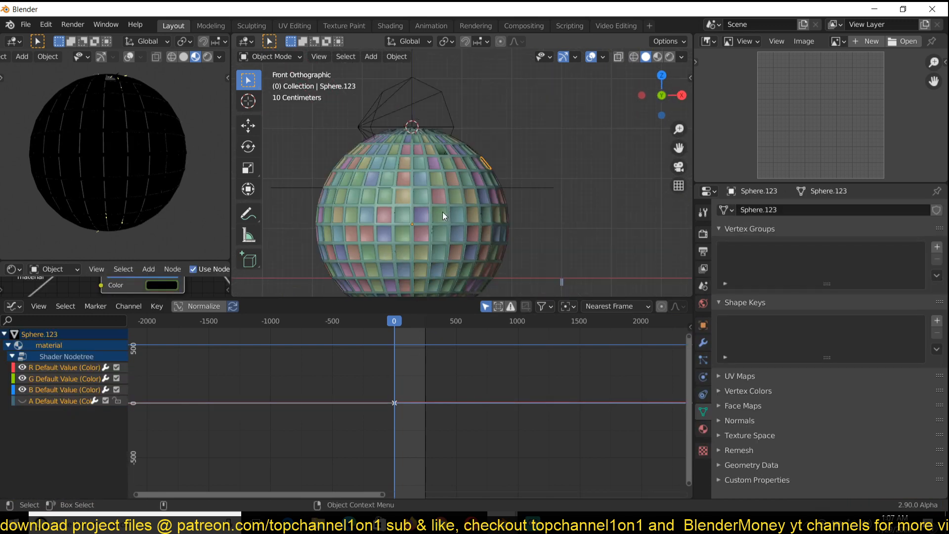
{"action": "key", "text": "z"}
{"action": "left_click", "coordinate": [301, 173]}
{"action": "left_click", "coordinate": [302, 186]}
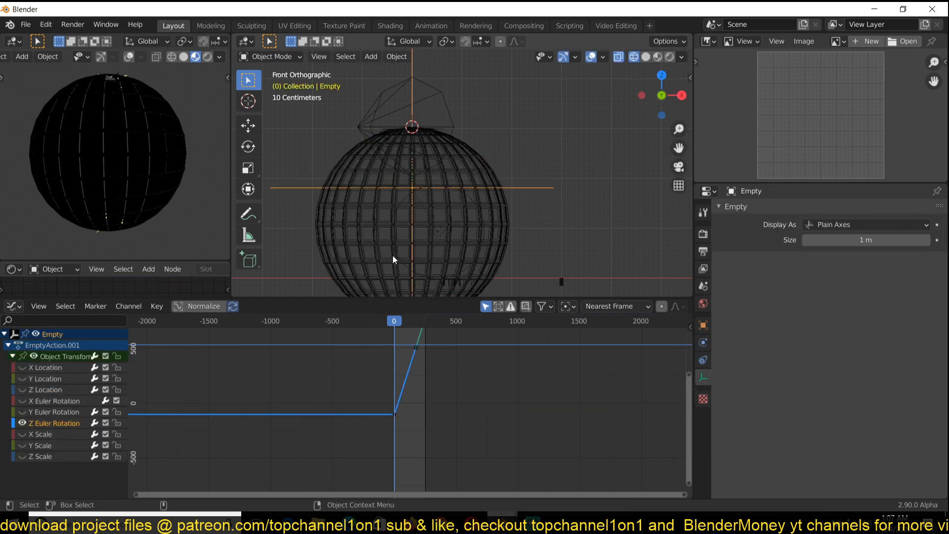
{"action": "key", "text": "h"}
Box-select the whole sphere with its contents and parent it to the cone empty.
{"action": "left_click", "coordinate": [401, 203]}
{"action": "left_click", "coordinate": [402, 198]}
{"action": "left_click", "coordinate": [404, 199]}
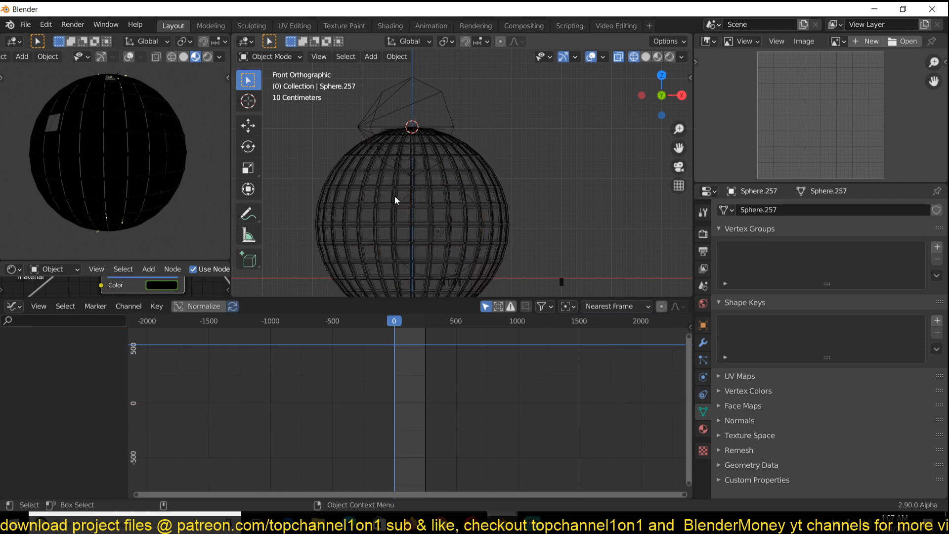
{"action": "left_click", "coordinate": [401, 197]}
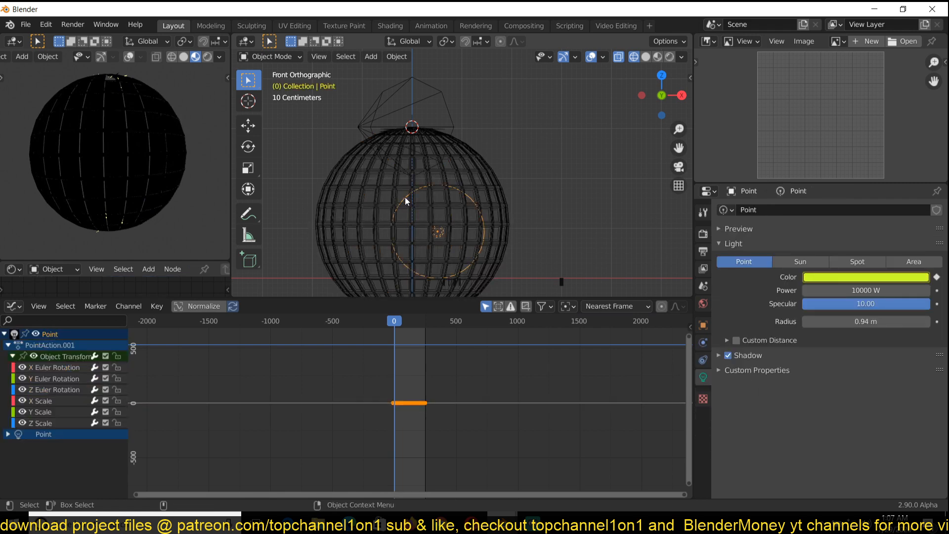
{"action": "left_click", "coordinate": [400, 214]}
{"action": "scroll", "coordinate": [390, 207], "scroll_direction": "down", "scroll_amount": 3}
{"action": "left_click_drag", "start_coordinate": [365, 186], "coordinate": [443, 226]}
{"action": "left_click_drag", "start_coordinate": [366, 149], "coordinate": [527, 276]}
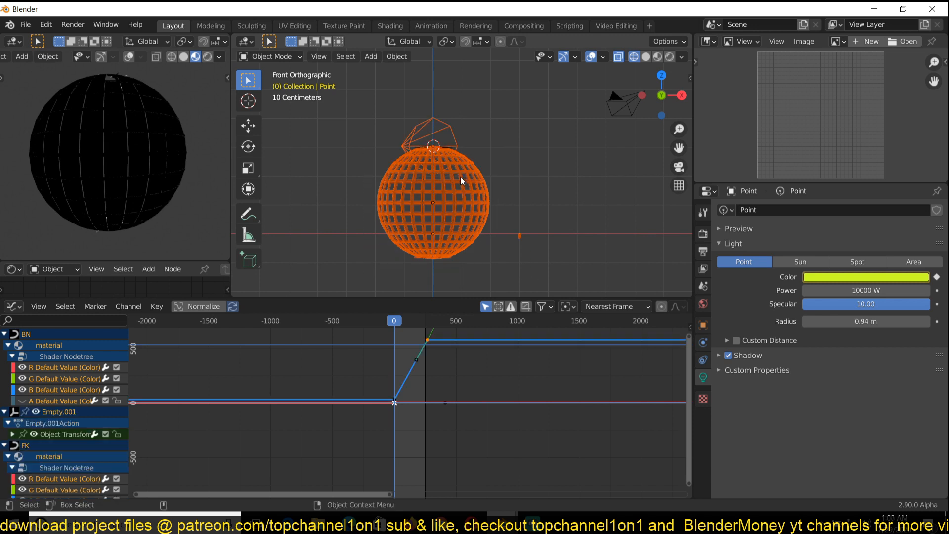
{"action": "left_click", "coordinate": [455, 140], "text": "shift"}
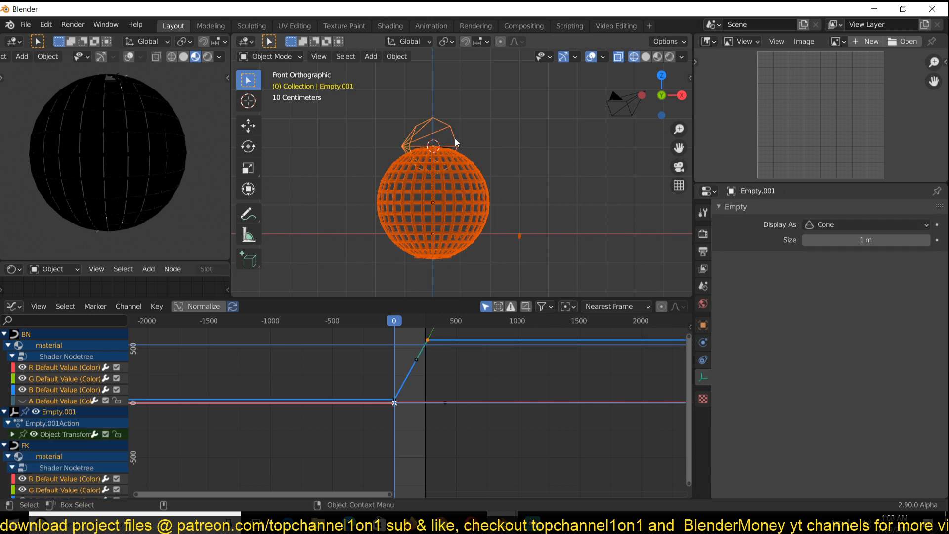
{"action": "key", "text": "ctrl+p"}
{"action": "left_click", "coordinate": [458, 144]}
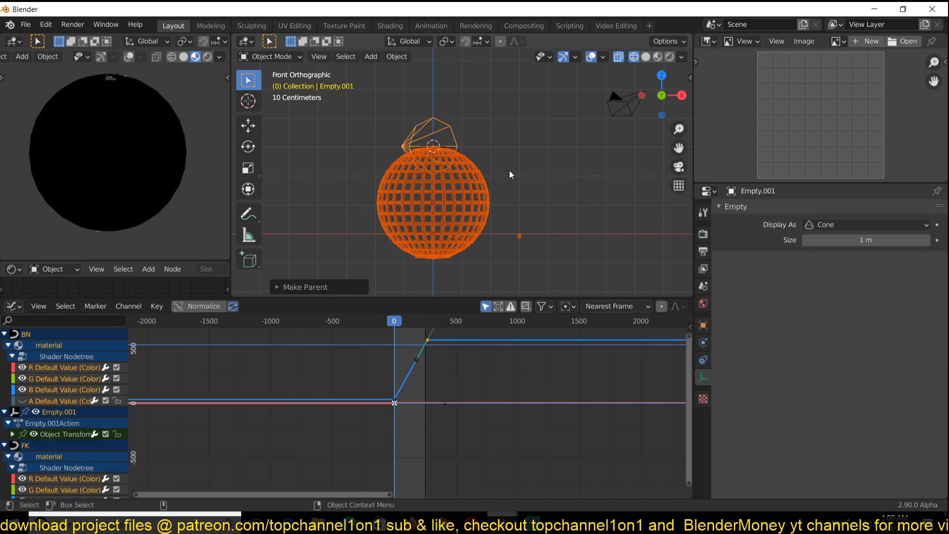
Deselect everything, return to solid shading and play the animation to examine how the sphere's frame and tiles rotate.
{"action": "left_click", "coordinate": [509, 170]}
{"action": "key", "text": "z"}
{"action": "left_click", "coordinate": [541, 161]}
{"action": "middle_click_drag", "start_coordinate": [541, 162], "coordinate": [511, 203]}
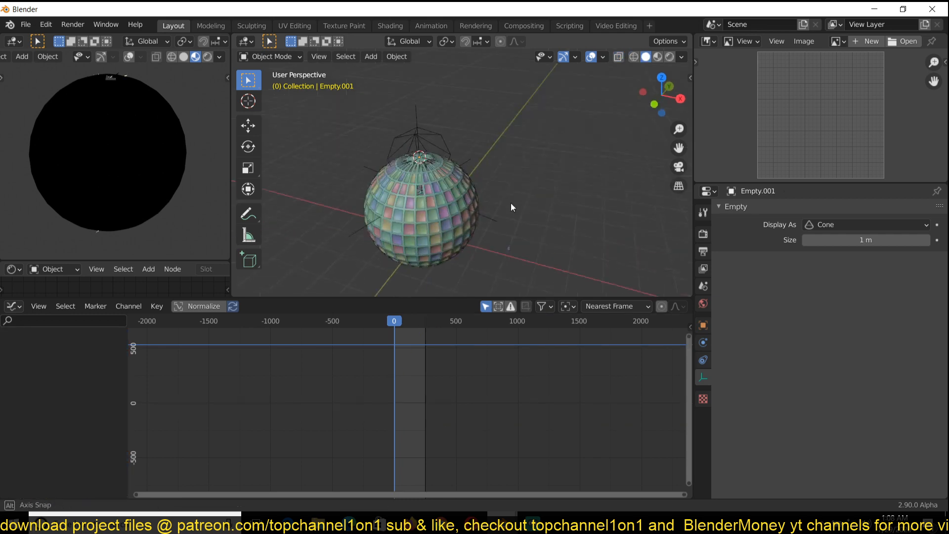
{"action": "key", "text": "space"}
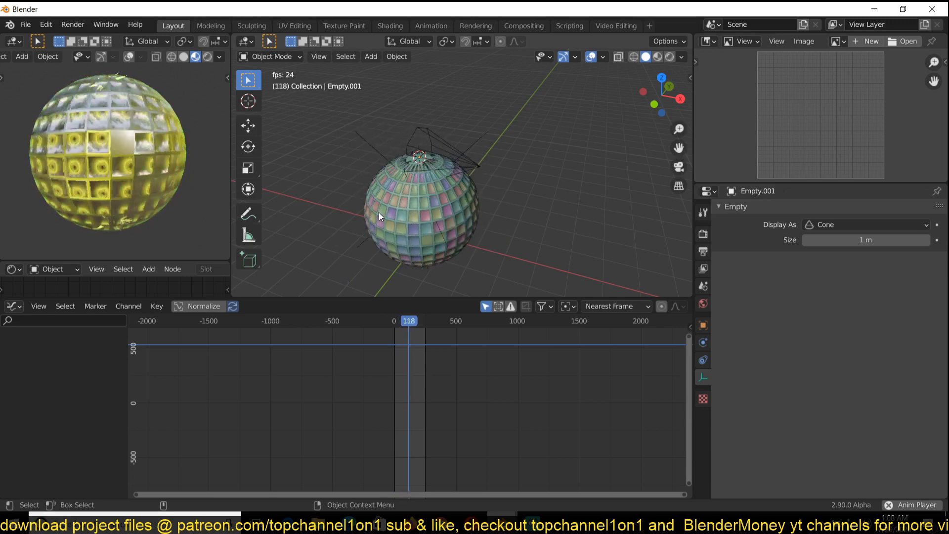
{"action": "key", "text": "space"}
Select a sphere tile, enlarge its node editor and play the animation to watch the Hue Saturation Value node's Color.
{"action": "middle_click_drag", "start_coordinate": [379, 212], "coordinate": [389, 188]}
{"action": "scroll", "coordinate": [378, 203], "scroll_direction": "up", "scroll_amount": 3}
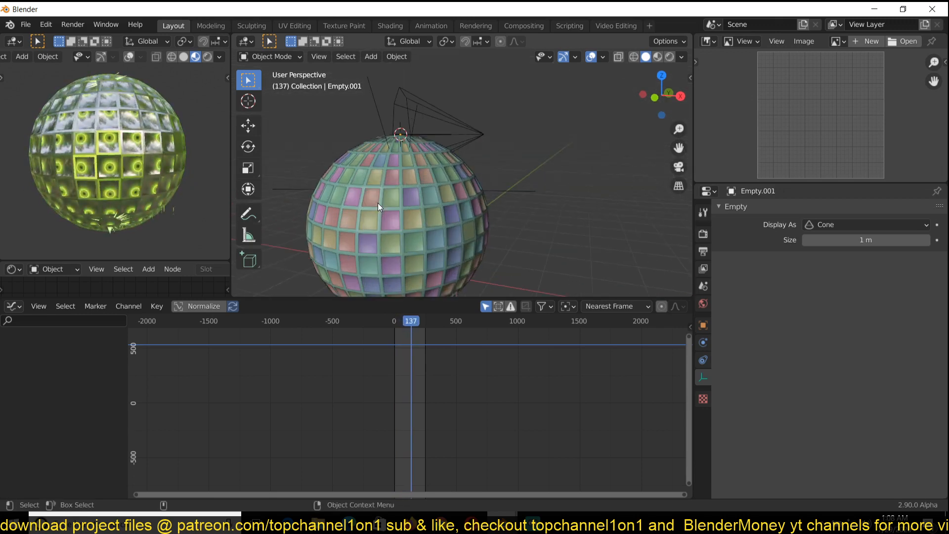
{"action": "left_click", "coordinate": [369, 197]}
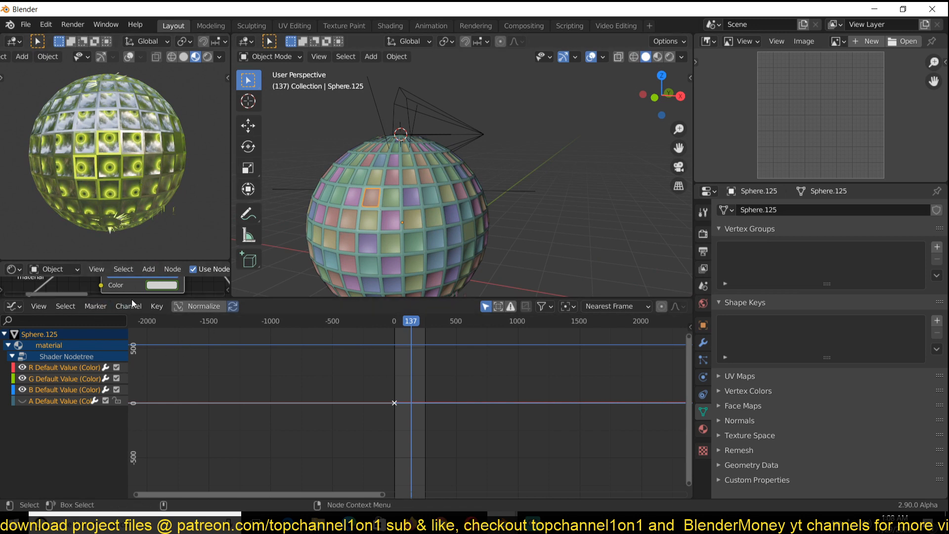
{"action": "left_click_drag", "start_coordinate": [133, 299], "coordinate": [143, 400]}
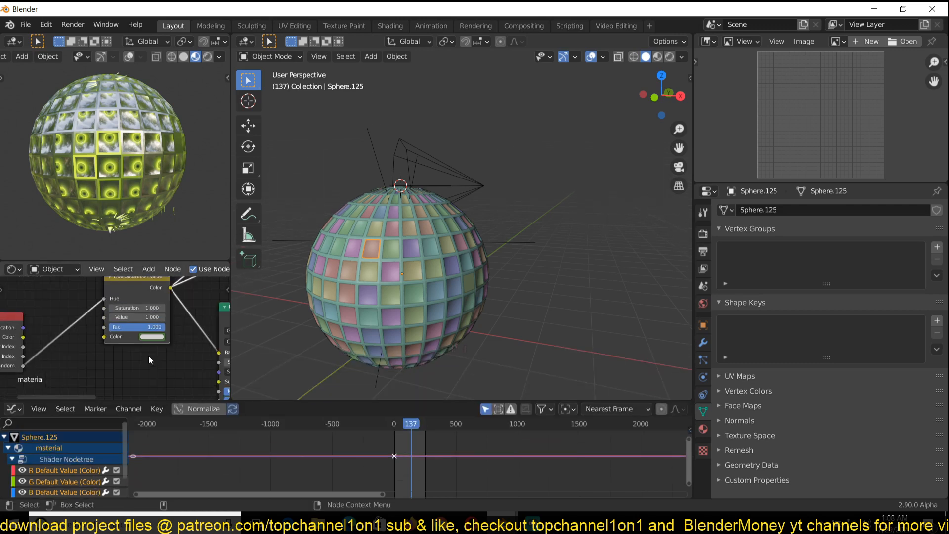
{"action": "middle_click_drag", "start_coordinate": [150, 364], "coordinate": [160, 370]}
{"action": "key", "text": "space"}
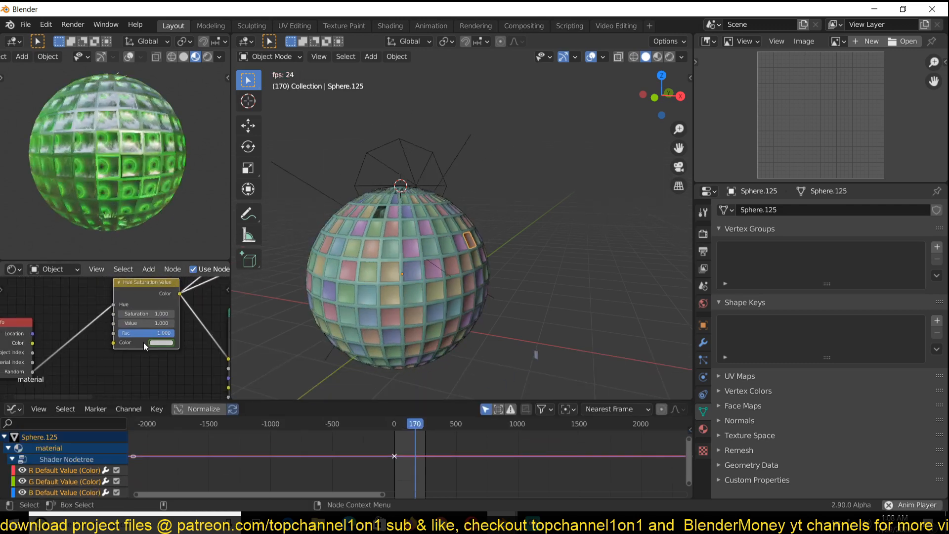
{"action": "key", "text": "space"}
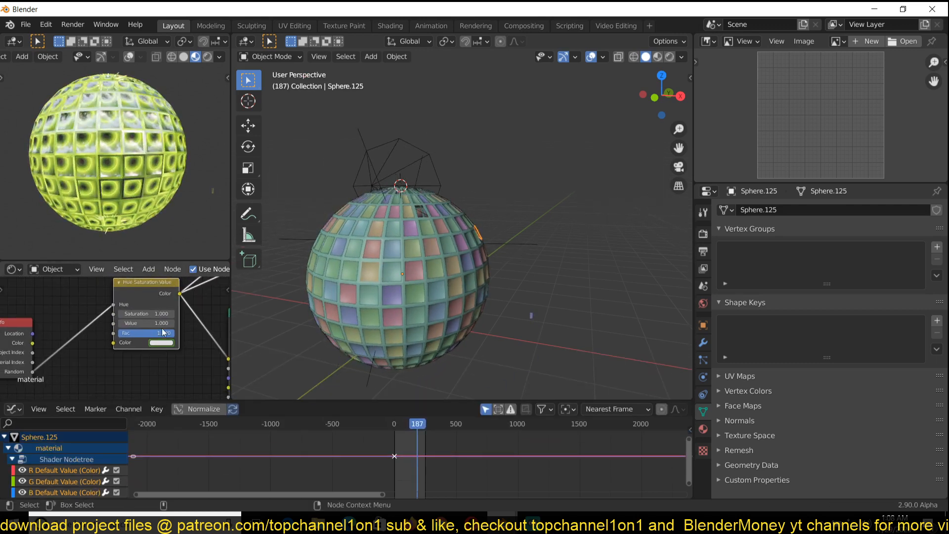
{"action": "key", "text": "space"}
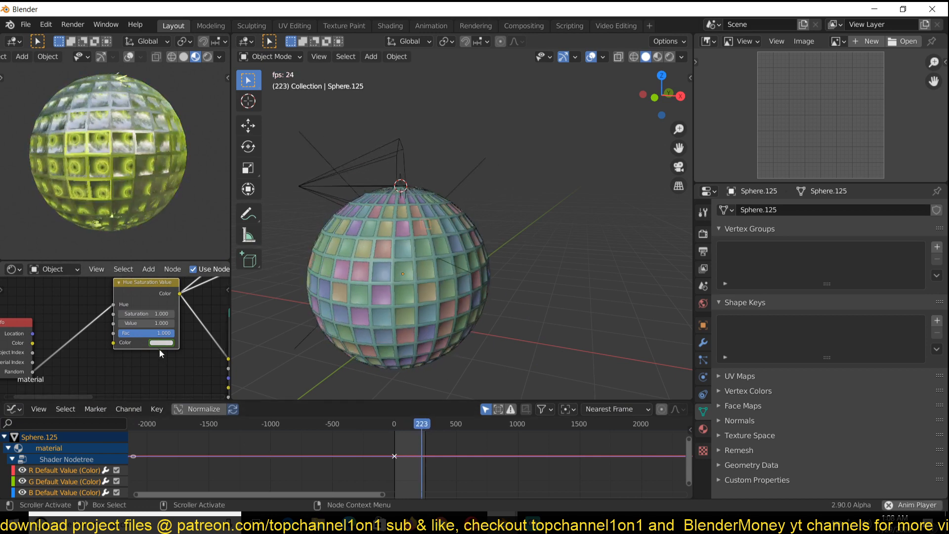
{"action": "key", "text": "space"}
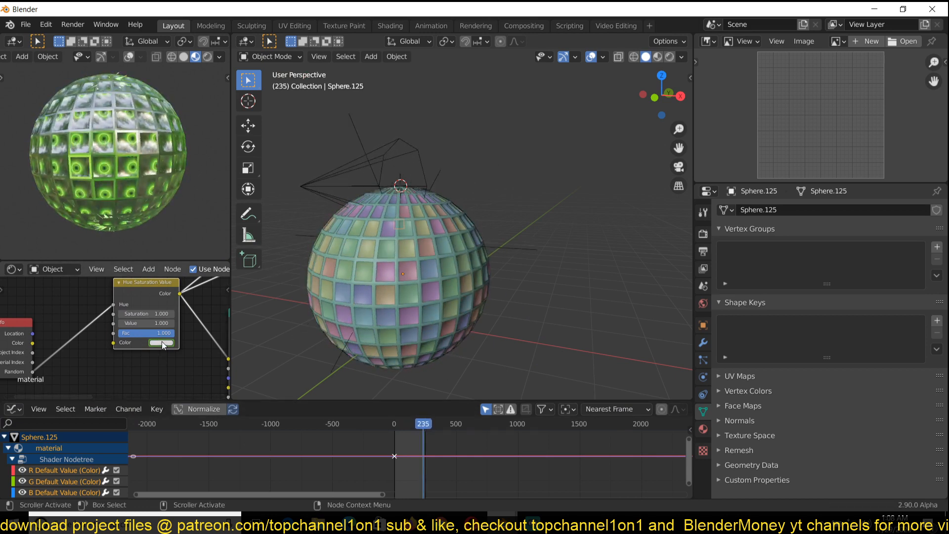
Open the node's Color picker and examine its HSV values while playing the animation.
{"action": "left_click", "coordinate": [162, 341]}
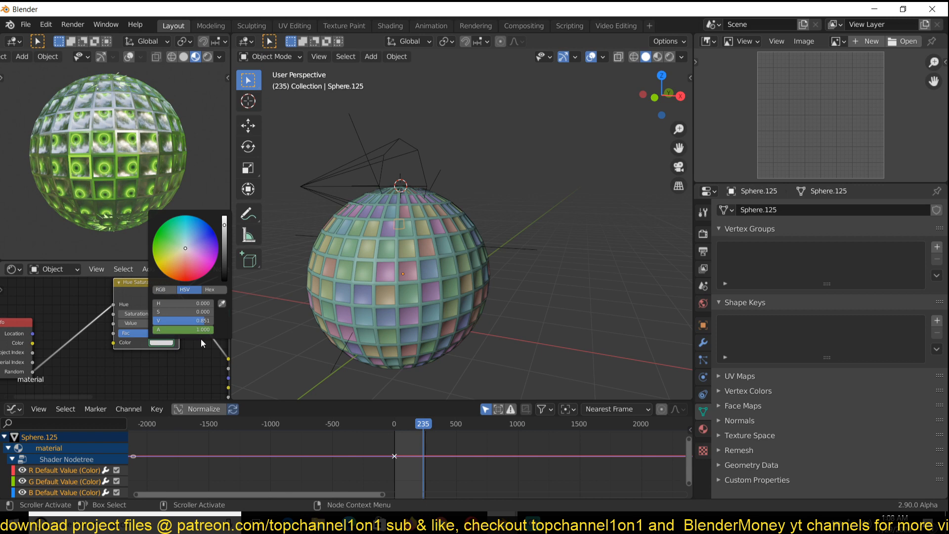
{"action": "key", "text": "space"}
{"action": "left_click", "coordinate": [163, 343]}
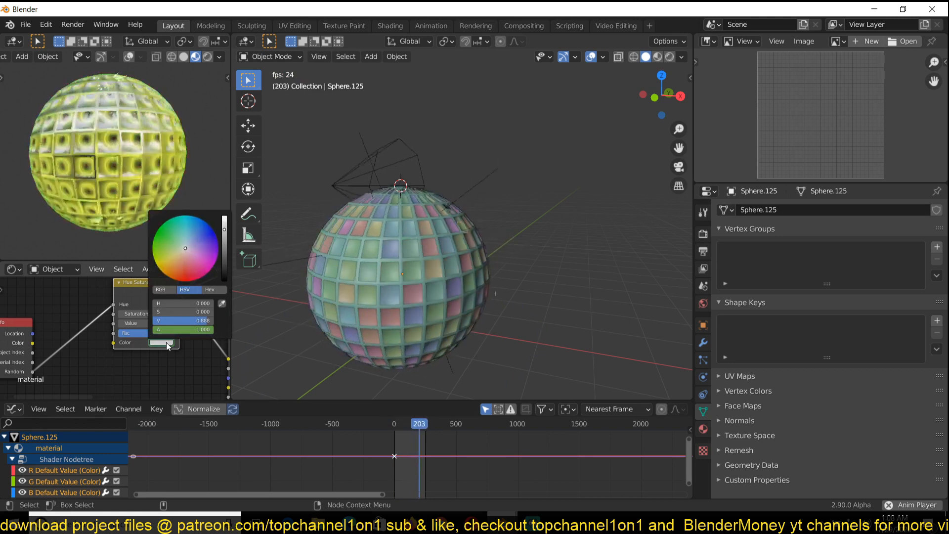
{"action": "left_click", "coordinate": [292, 327]}
{"action": "key", "text": "space"}
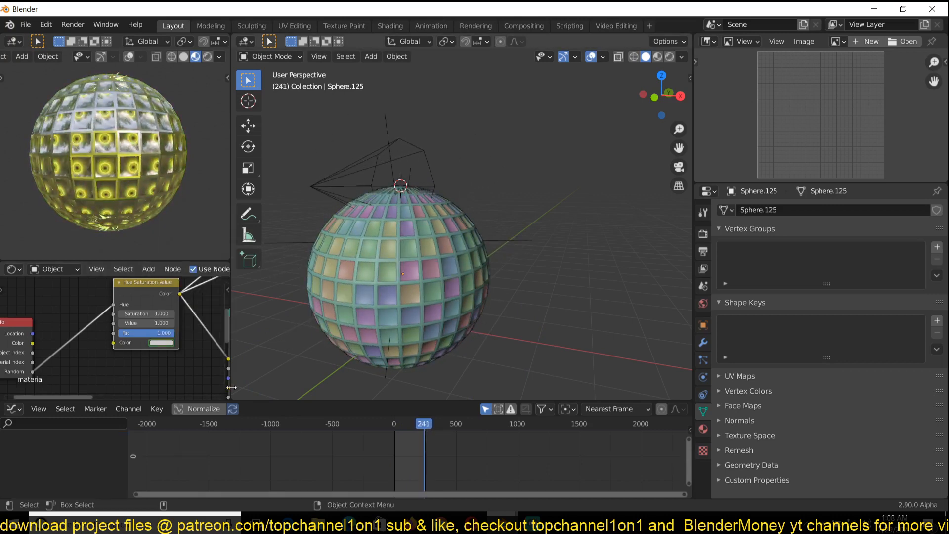
{"action": "left_click", "coordinate": [163, 343]}
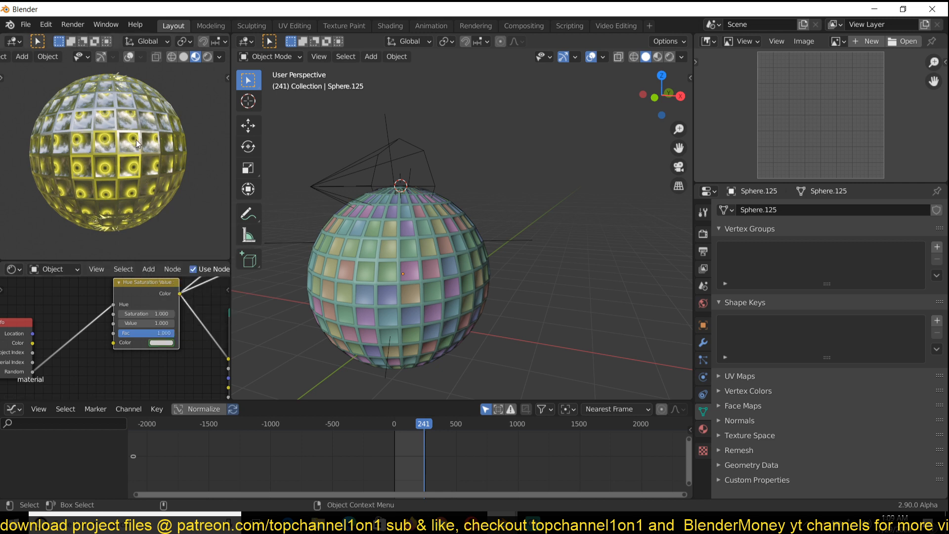
{"action": "key", "text": "space"}
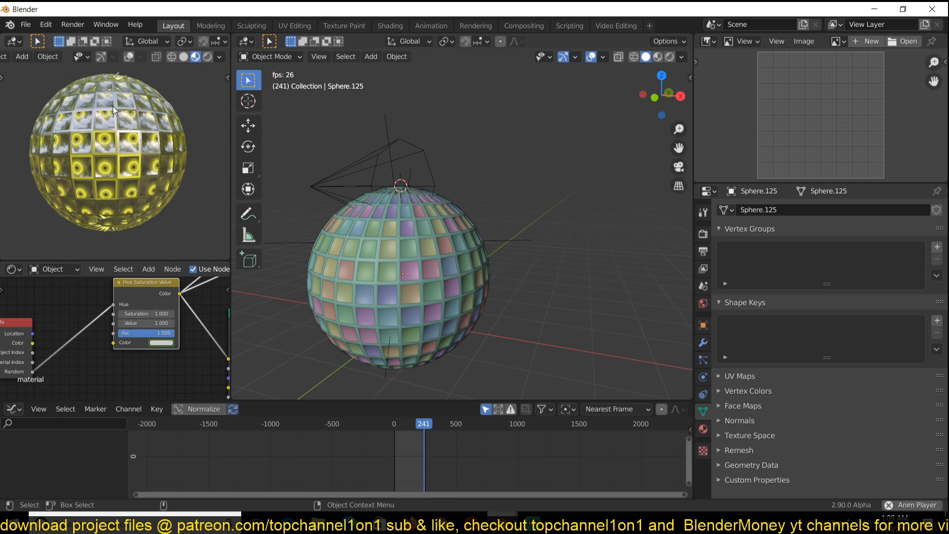
{"action": "key", "text": "space"}
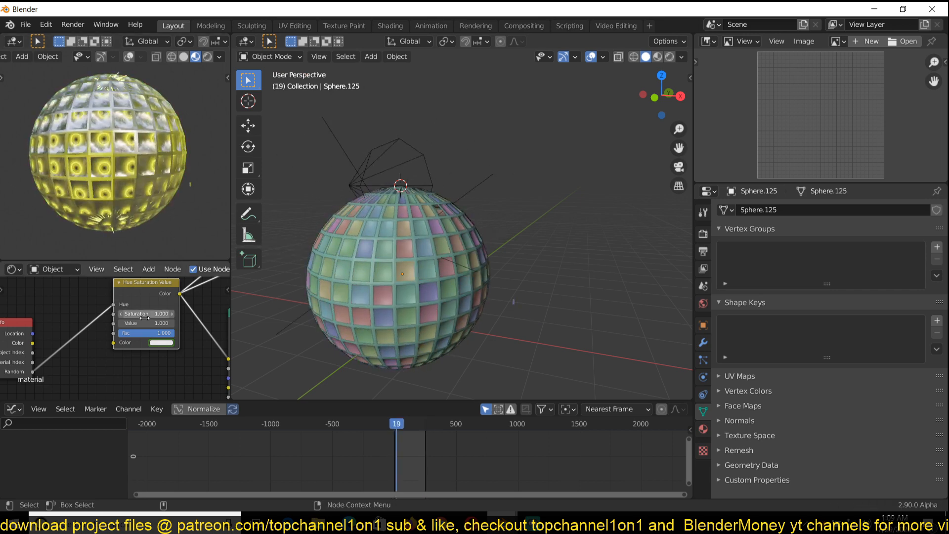
Try to change the Hue Saturation Value node's Color to turquoise.
{"action": "left_click", "coordinate": [162, 342]}
{"action": "left_click", "coordinate": [202, 240]}
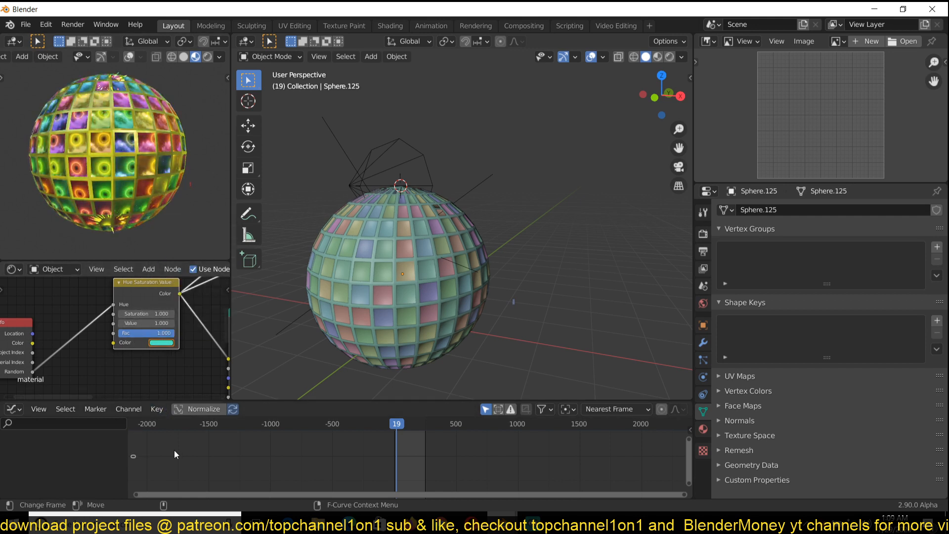
{"action": "left_click", "coordinate": [159, 343]}
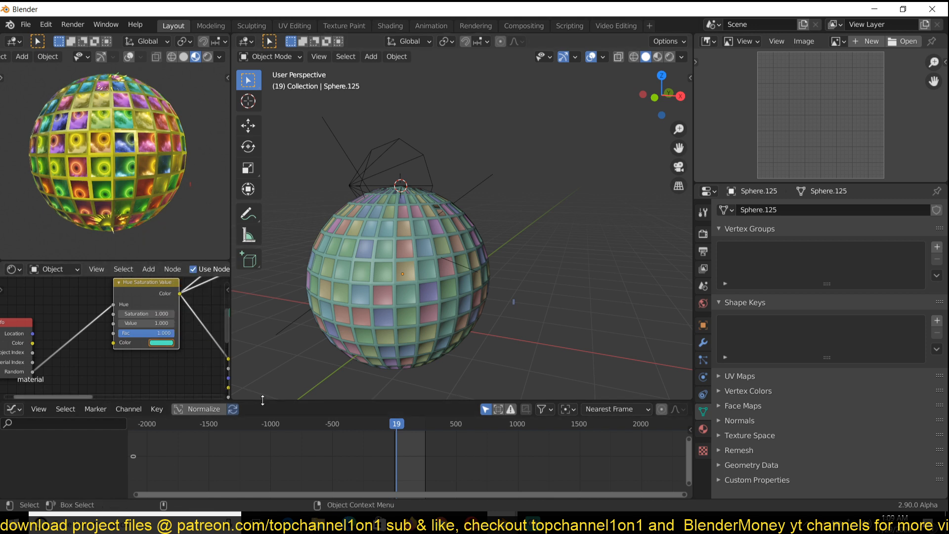
Enlarge the graph editor, select a sphere tile, show its Alpha color channel and frame all of the material's color curves.
{"action": "left_click_drag", "start_coordinate": [225, 402], "coordinate": [226, 338]}
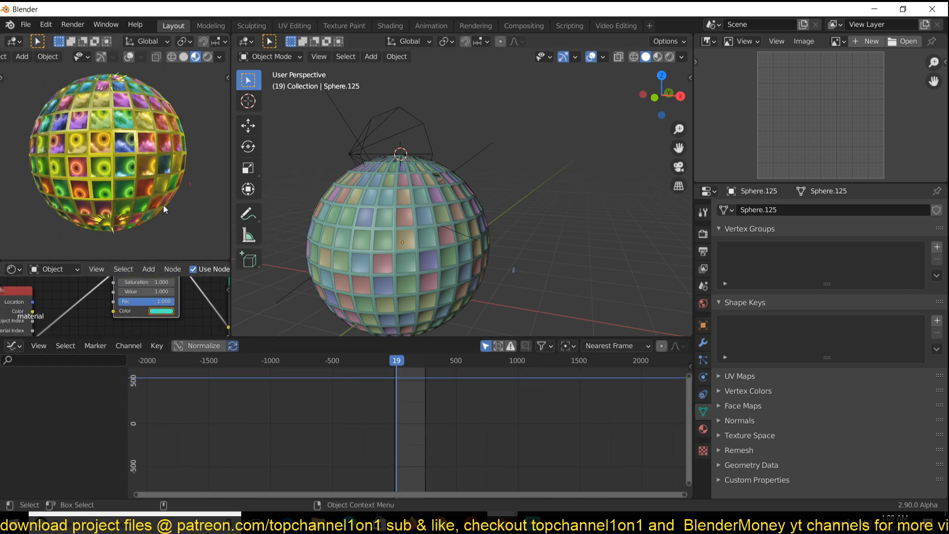
{"action": "left_click", "coordinate": [380, 218]}
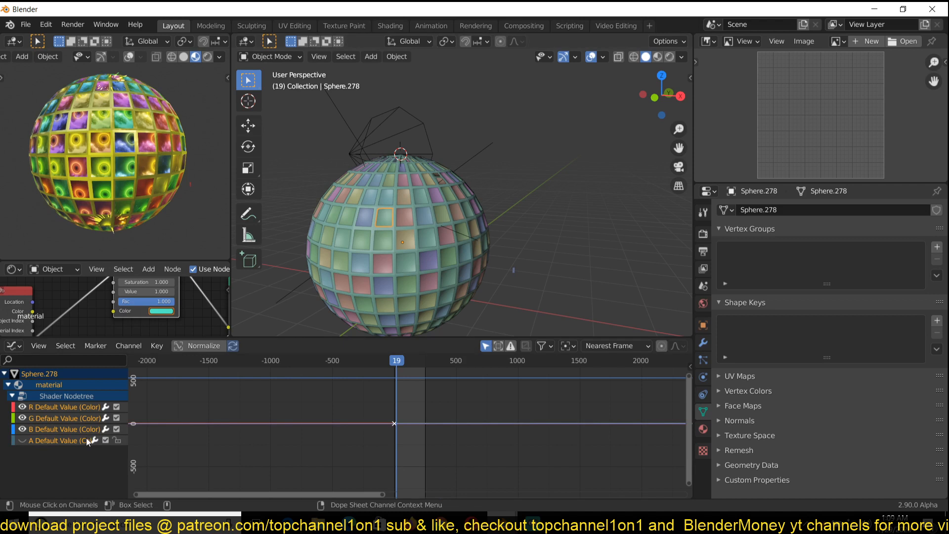
{"action": "left_click", "coordinate": [22, 440]}
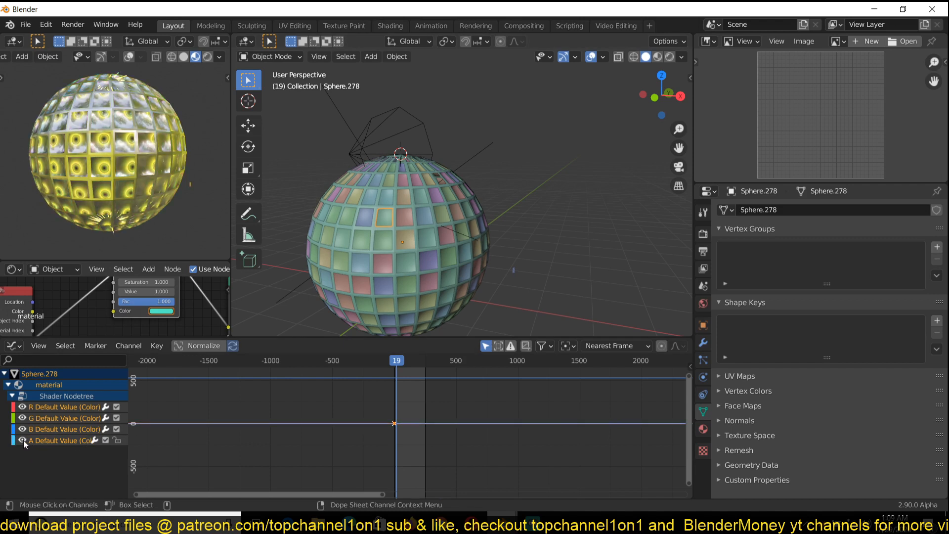
{"action": "left_click", "coordinate": [46, 428]}
{"action": "left_click", "coordinate": [64, 406]}
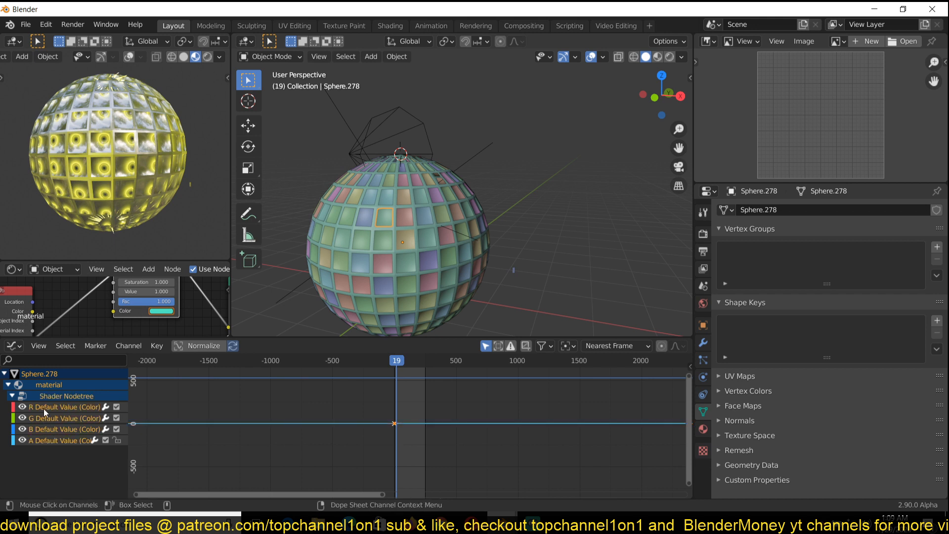
{"action": "key", "text": "Home"}
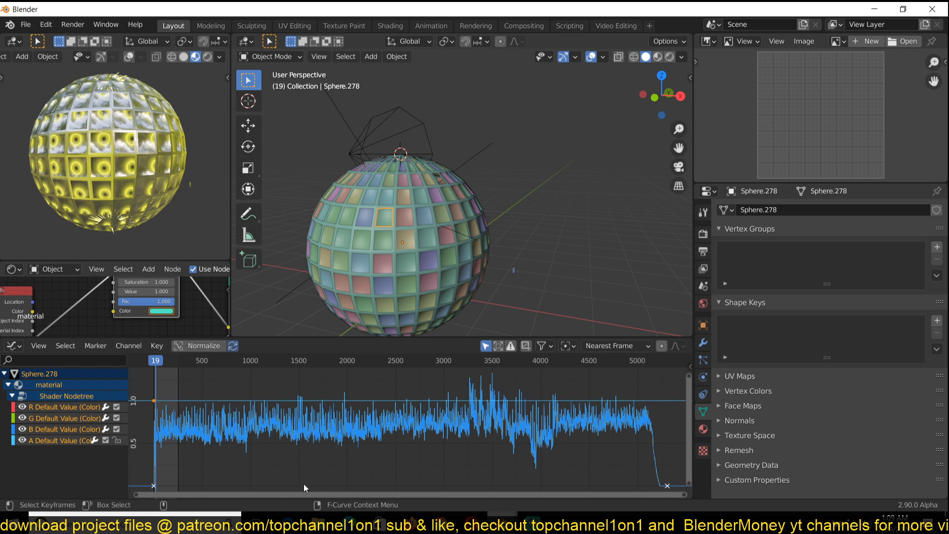
{"action": "left_click_drag", "start_coordinate": [279, 494], "coordinate": [228, 489]}
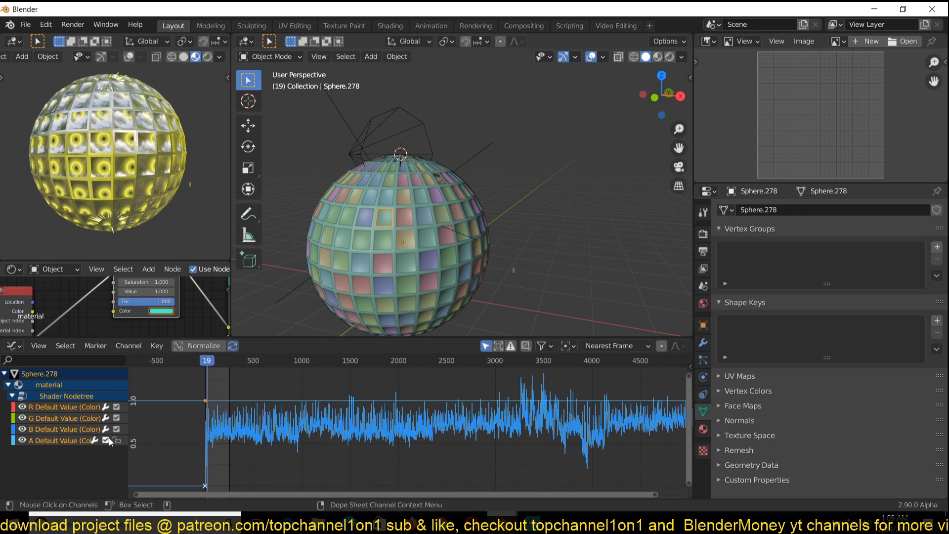
Play the animation briefly and examine the Hue Saturation Value node's Color values at the stopped frame.
{"action": "key", "text": "space"}
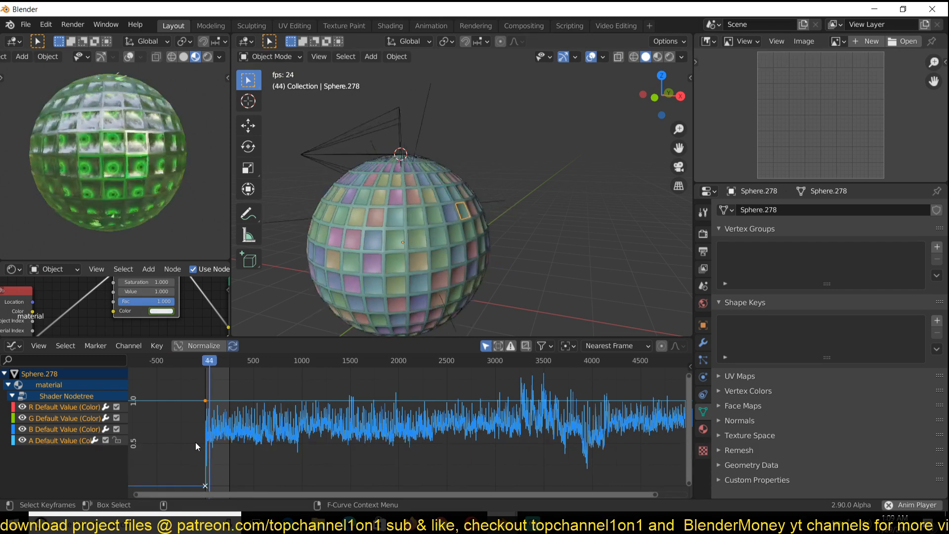
{"action": "key", "text": "space"}
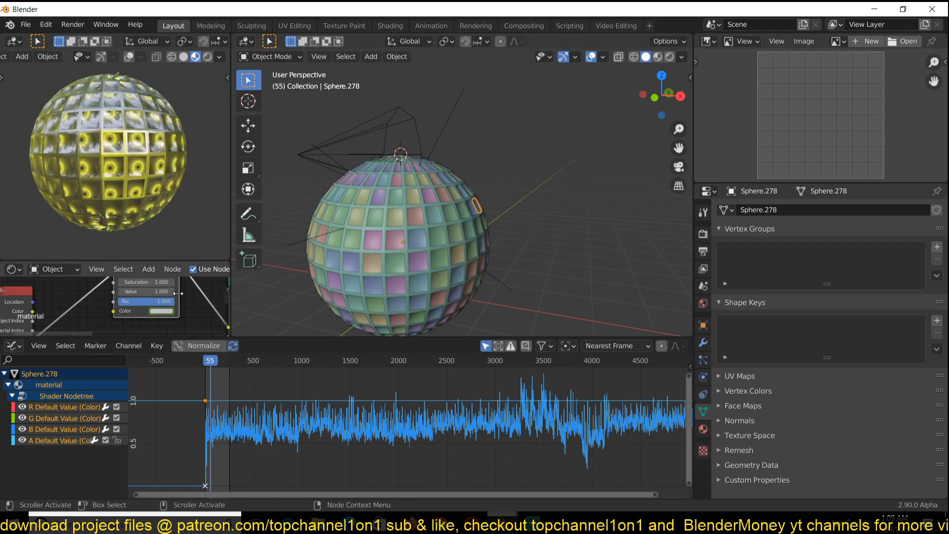
{"action": "scroll", "coordinate": [152, 315], "scroll_direction": "down", "scroll_amount": 1}
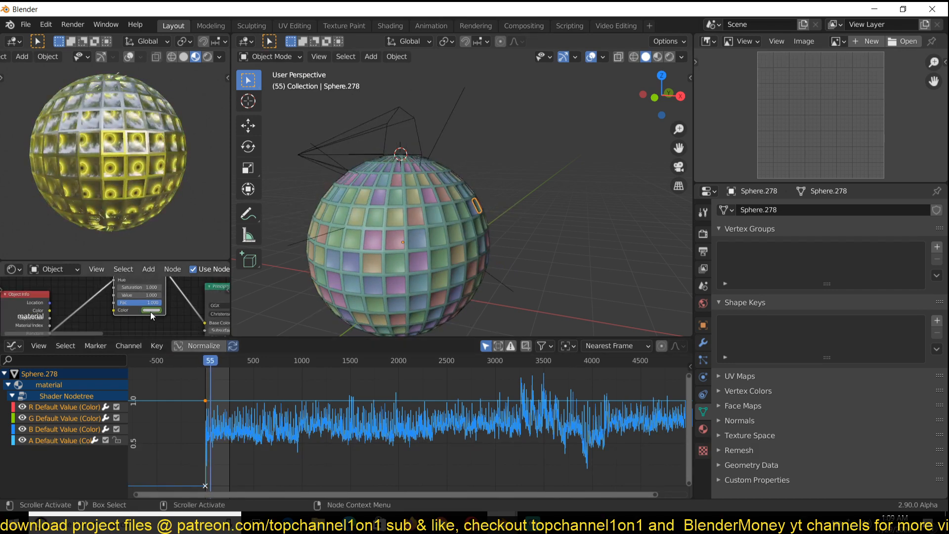
{"action": "left_click", "coordinate": [151, 310]}
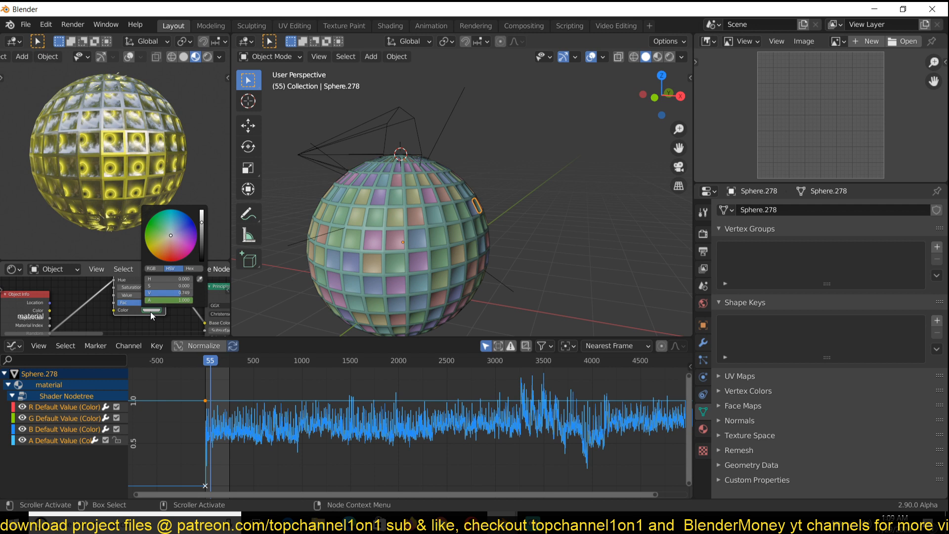
{"action": "left_click", "coordinate": [281, 328]}
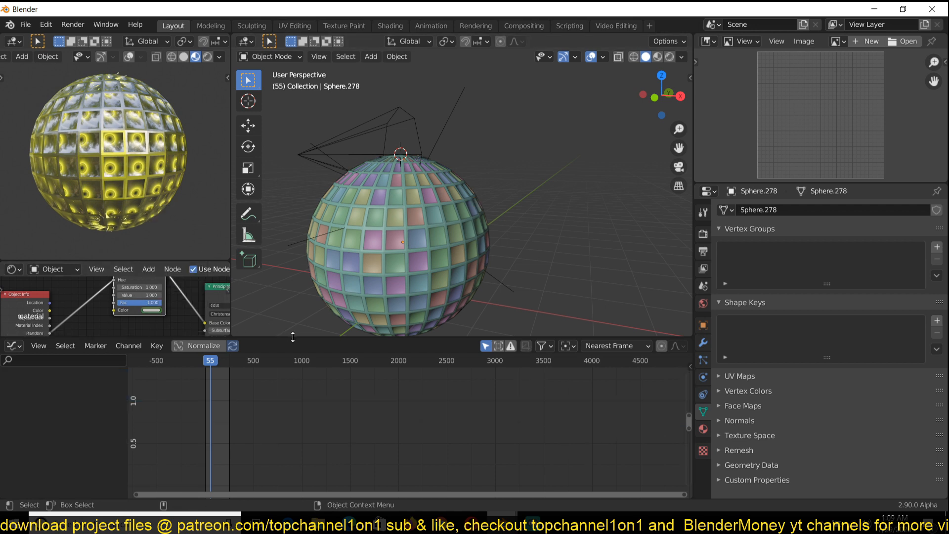
Enlarge the node editor and add a Separate HSV node beneath the Hue Saturation Value node.
{"action": "left_click_drag", "start_coordinate": [293, 336], "coordinate": [292, 426]}
{"action": "middle_click_drag", "start_coordinate": [116, 380], "coordinate": [129, 345]}
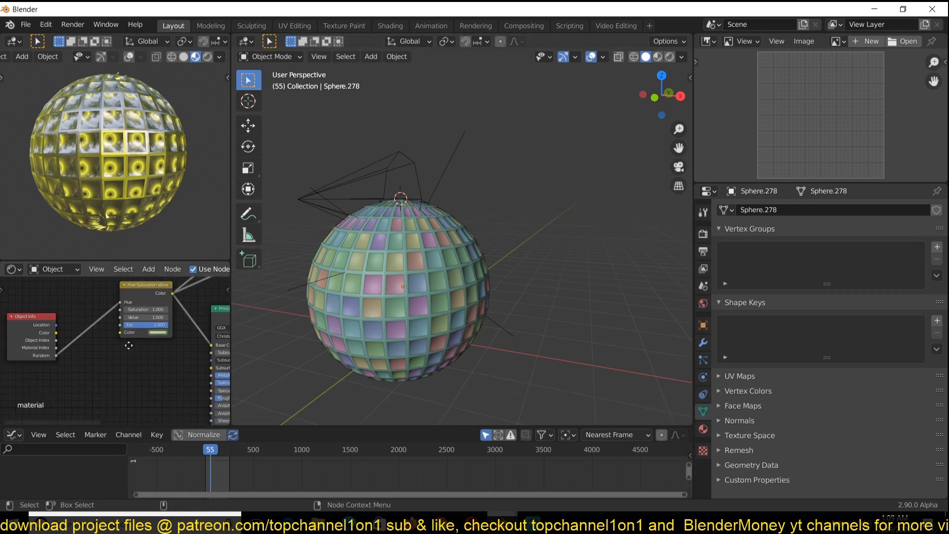
{"action": "key", "text": "shift+a"}
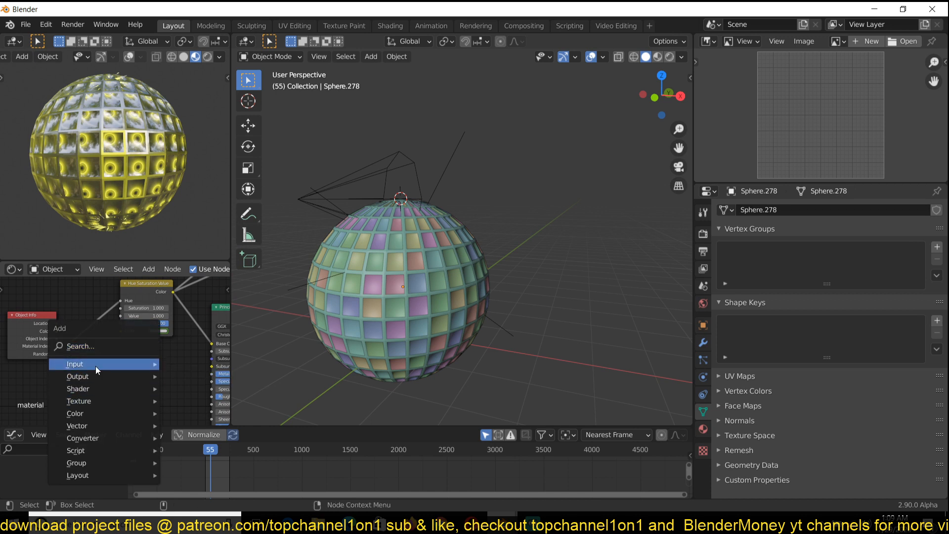
{"action": "mouse_move", "coordinate": [94, 415]}
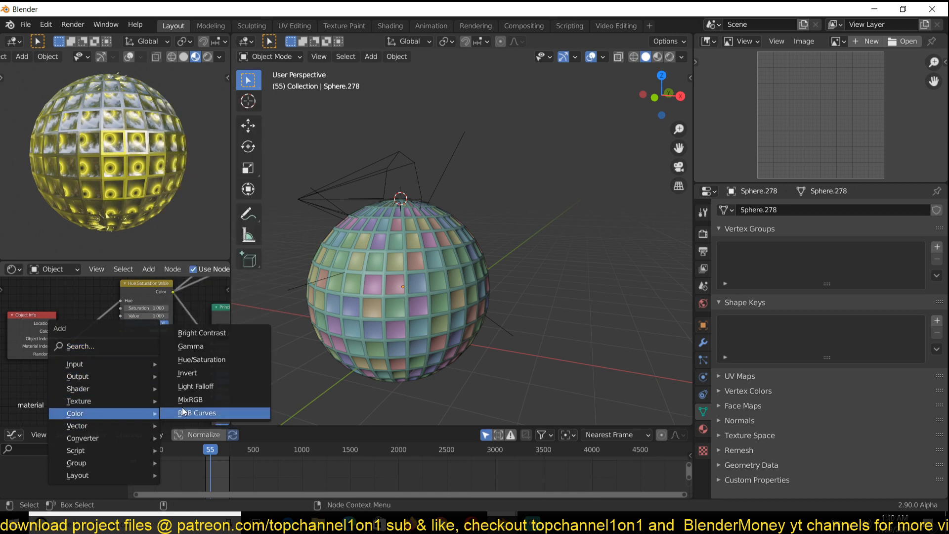
{"action": "mouse_move", "coordinate": [99, 391]}
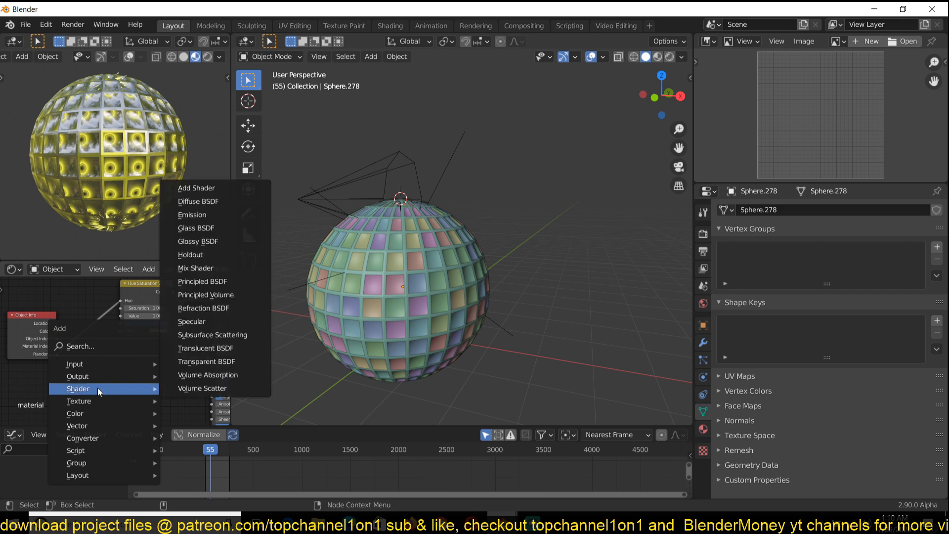
{"action": "mouse_move", "coordinate": [104, 364]}
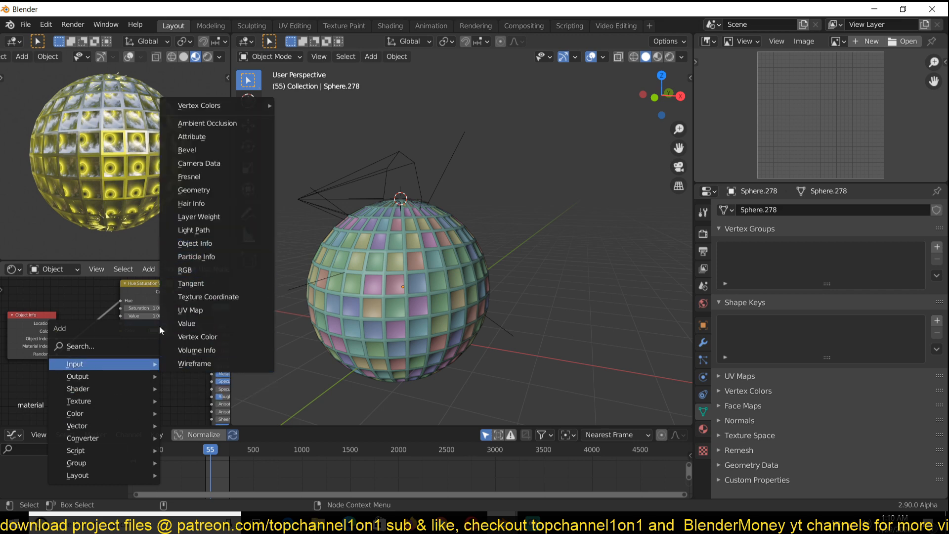
{"action": "mouse_move", "coordinate": [117, 439]}
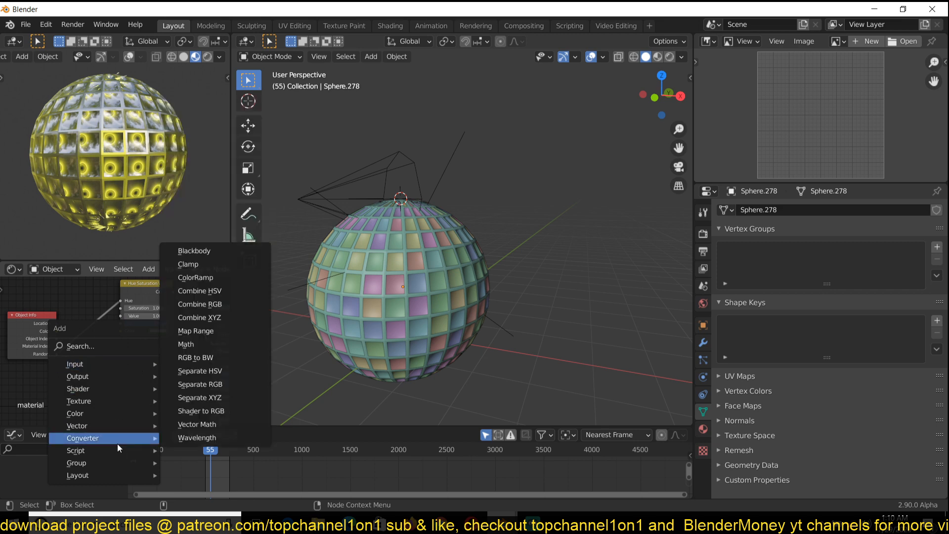
{"action": "left_click", "coordinate": [214, 371]}
{"action": "left_click", "coordinate": [139, 363]}
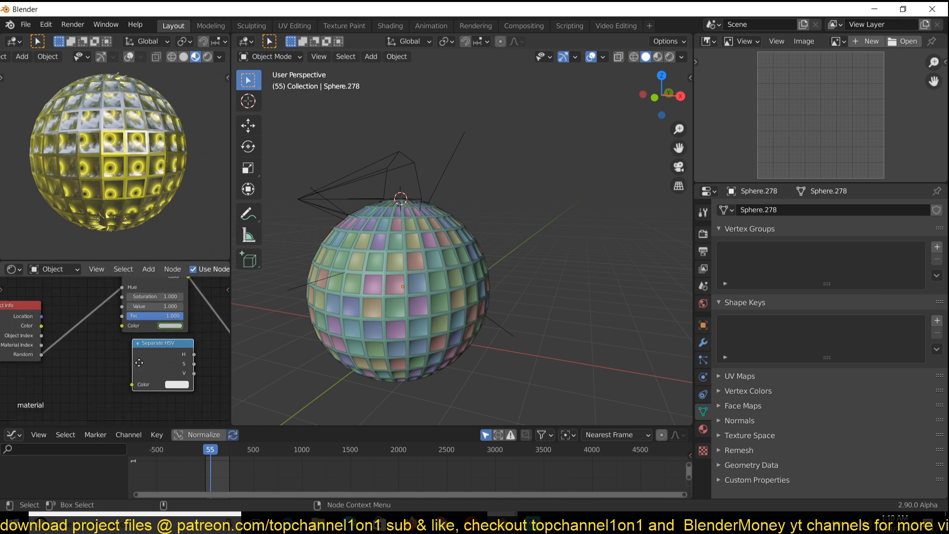
Inspect the Separate HSV node's Color values and place the node below the Object Info node.
{"action": "middle_click_drag", "start_coordinate": [138, 362], "coordinate": [133, 366]}
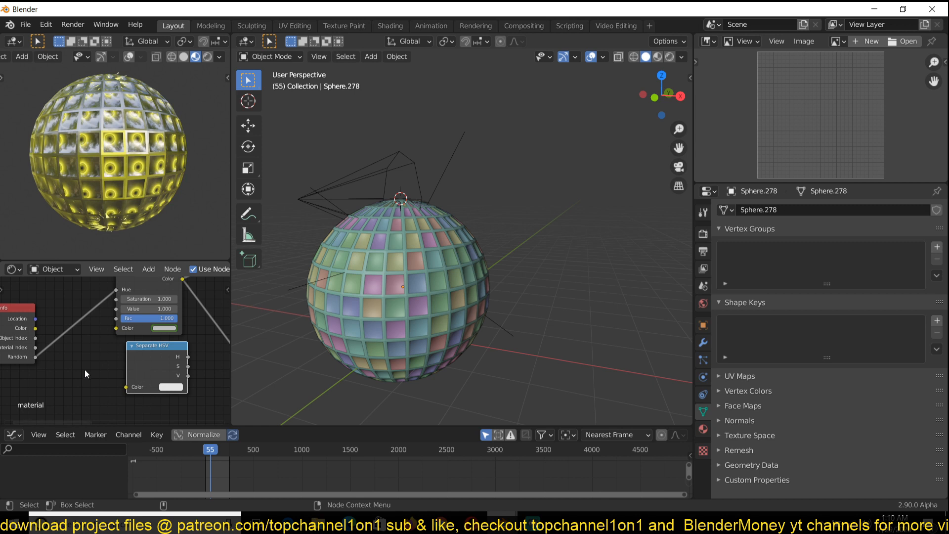
{"action": "middle_click_drag", "start_coordinate": [103, 370], "coordinate": [73, 361]}
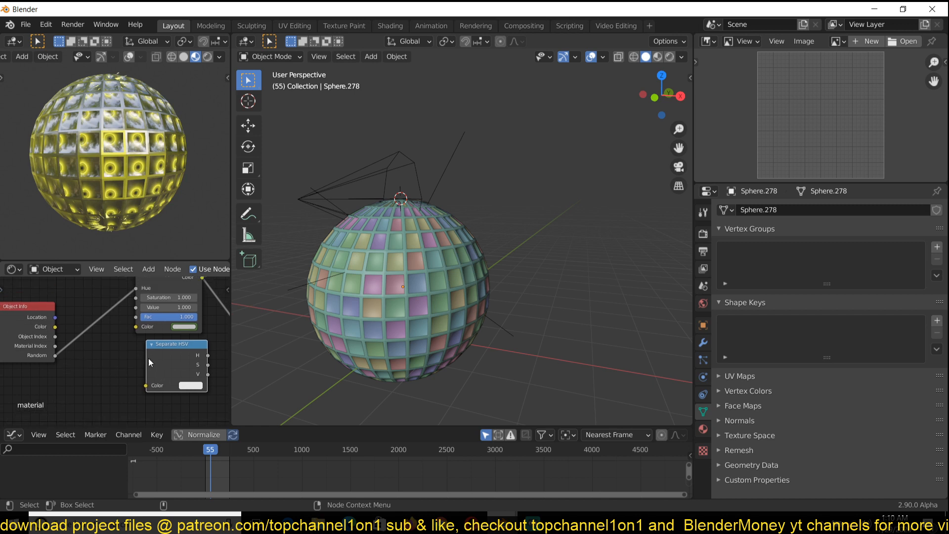
{"action": "left_click_drag", "start_coordinate": [149, 357], "coordinate": [97, 369]}
{"action": "scroll", "coordinate": [147, 360], "scroll_direction": "down", "scroll_amount": 1}
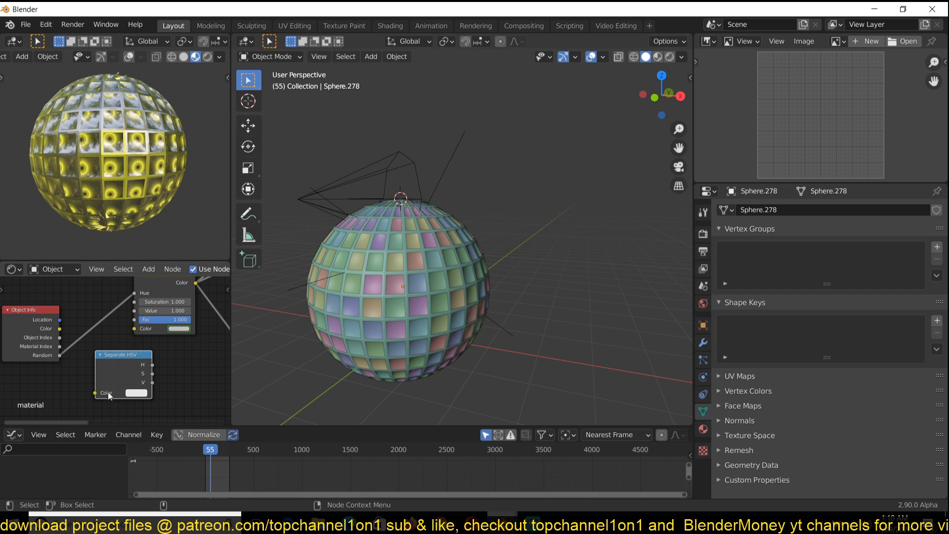
{"action": "left_click", "coordinate": [130, 394]}
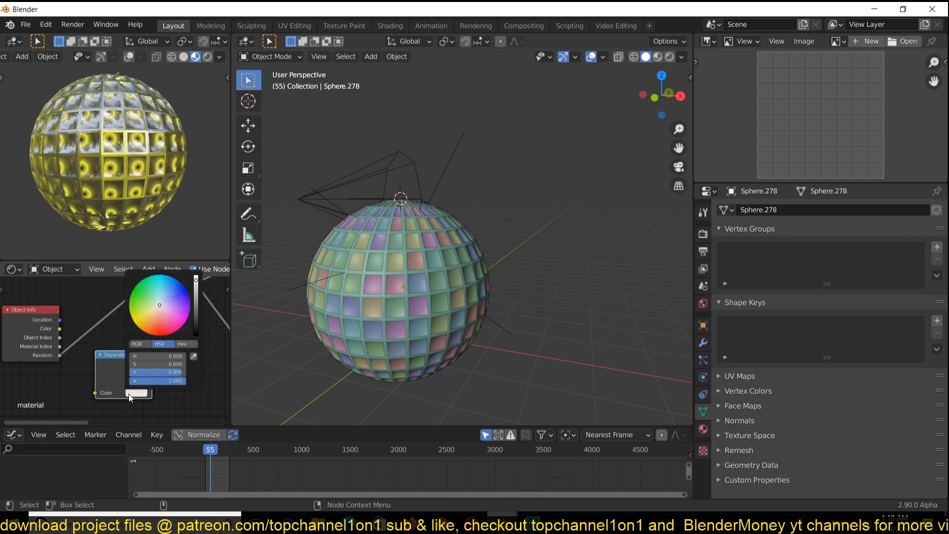
{"action": "left_click_drag", "start_coordinate": [99, 372], "coordinate": [39, 390]}
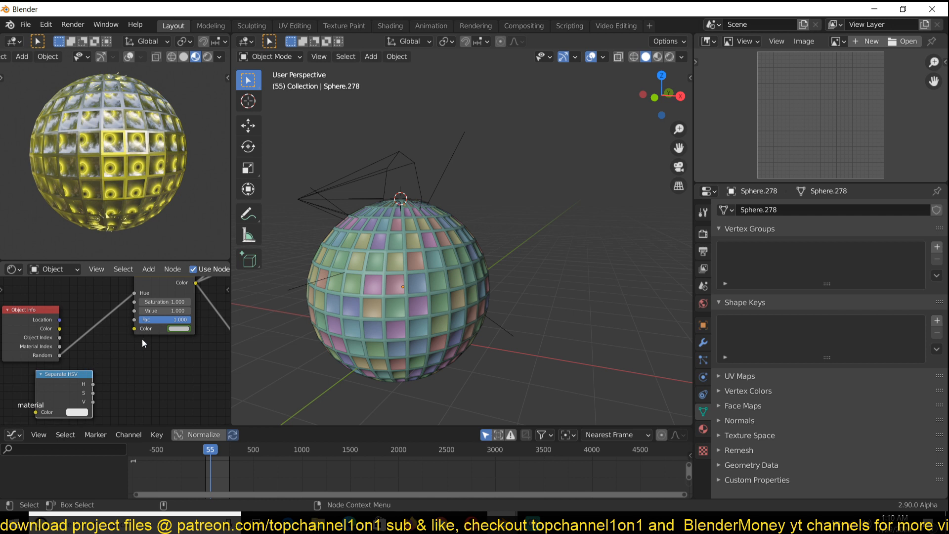
Try to change the hue of the Hue Saturation Value node's Color to a cyan-blue.
{"action": "left_click", "coordinate": [173, 329]}
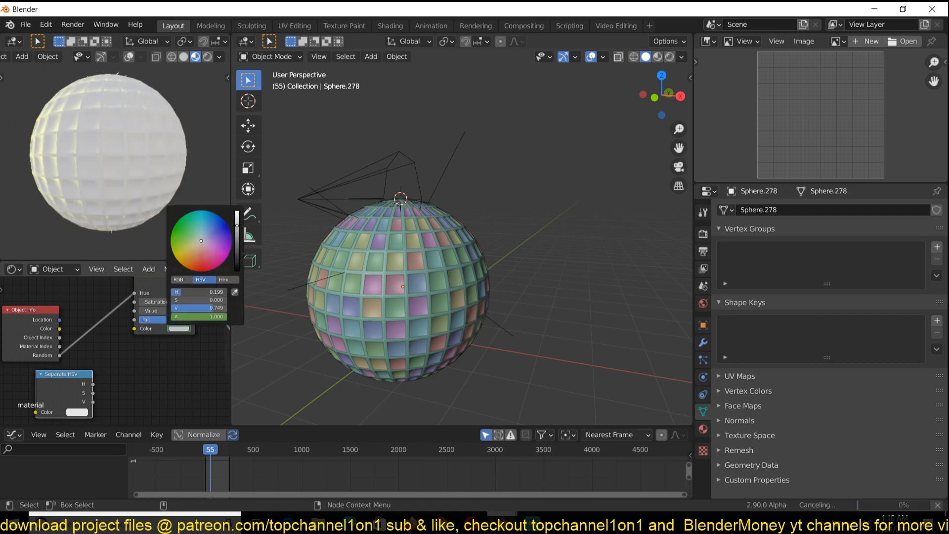
{"action": "left_click_drag", "start_coordinate": [184, 293], "coordinate": [197, 293]}
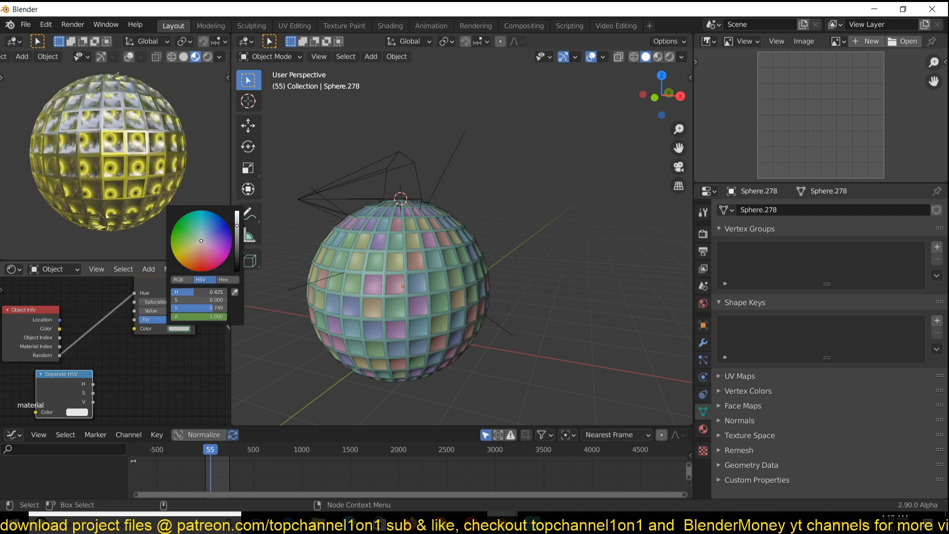
{"action": "left_click_drag", "start_coordinate": [197, 243], "coordinate": [202, 220]}
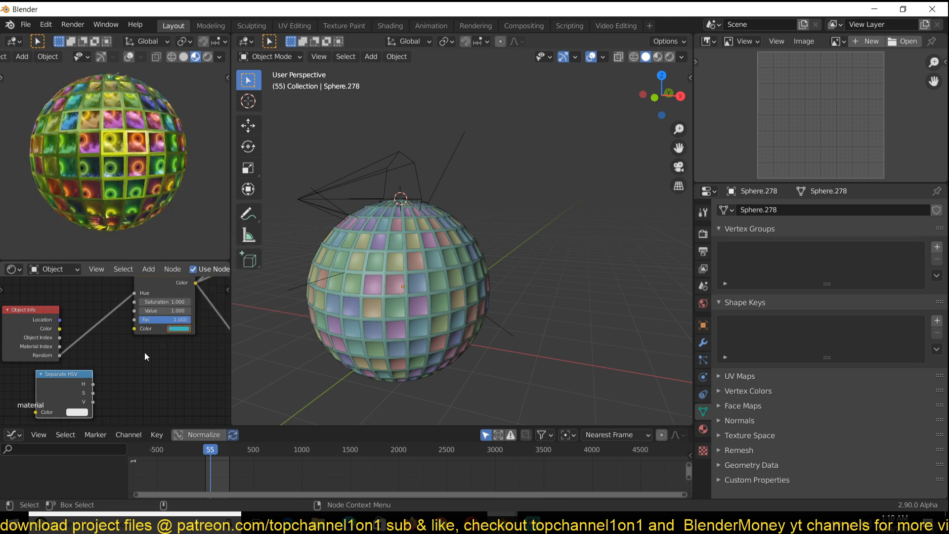
Try feeding the Separate HSV node's H output into the Hue Saturation Value node's Color, using green as the input color.
{"action": "left_click_drag", "start_coordinate": [93, 386], "coordinate": [86, 310]}
{"action": "left_click", "coordinate": [83, 411]}
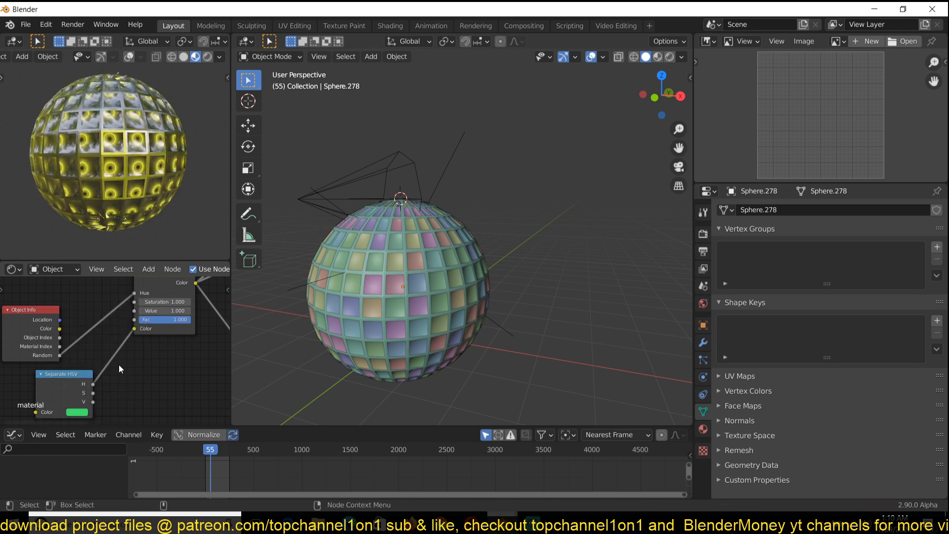
{"action": "left_click_drag", "start_coordinate": [80, 377], "coordinate": [62, 376]}
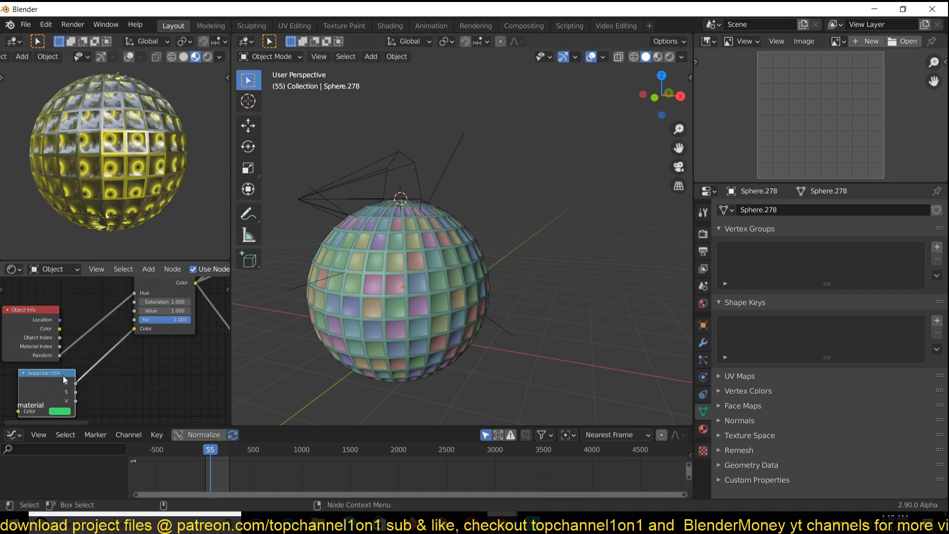
{"action": "middle_click_drag", "start_coordinate": [112, 370], "coordinate": [123, 362]}
{"action": "left_click_drag", "start_coordinate": [72, 375], "coordinate": [62, 373]}
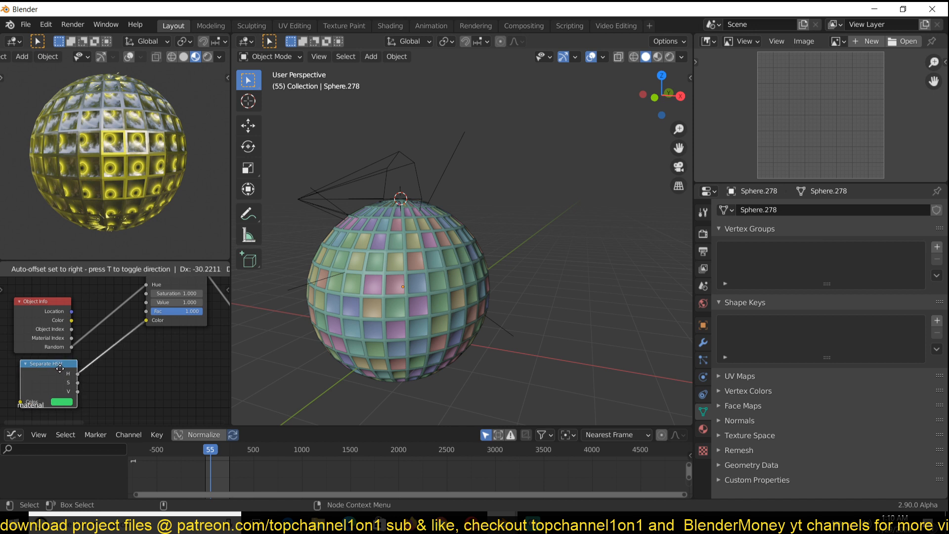
Set the Separate HSV node's Color to a pale bluish white and disconnect its H output from the Hue Saturation Value node.
{"action": "left_click", "coordinate": [62, 402]}
{"action": "mouse_move", "coordinate": [88, 295]}
{"action": "left_mouse_down"}
{"action": "mouse_move", "coordinate": [98, 289]}
{"action": "mouse_move", "coordinate": [76, 322]}
{"action": "mouse_move", "coordinate": [76, 306]}
{"action": "mouse_move", "coordinate": [85, 312]}
{"action": "left_mouse_up"}
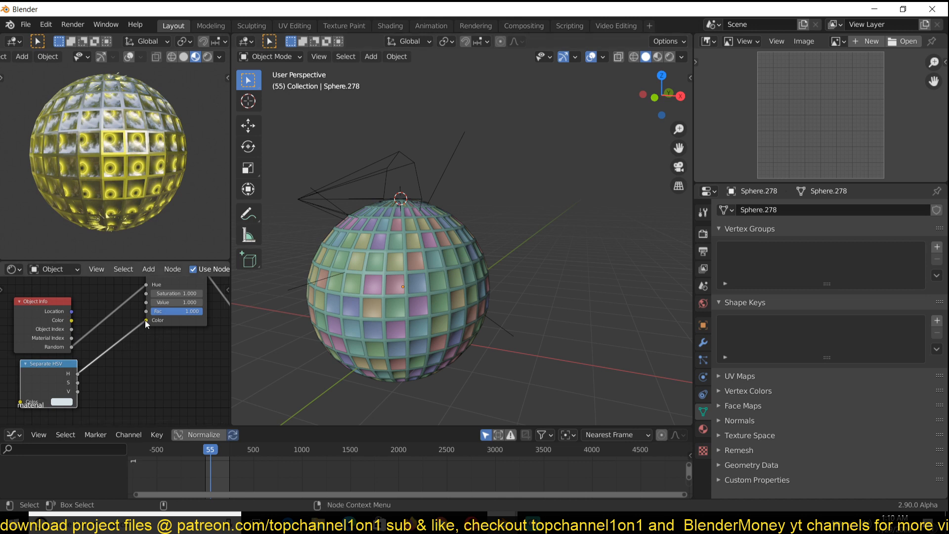
{"action": "left_click_drag", "start_coordinate": [146, 321], "coordinate": [130, 341]}
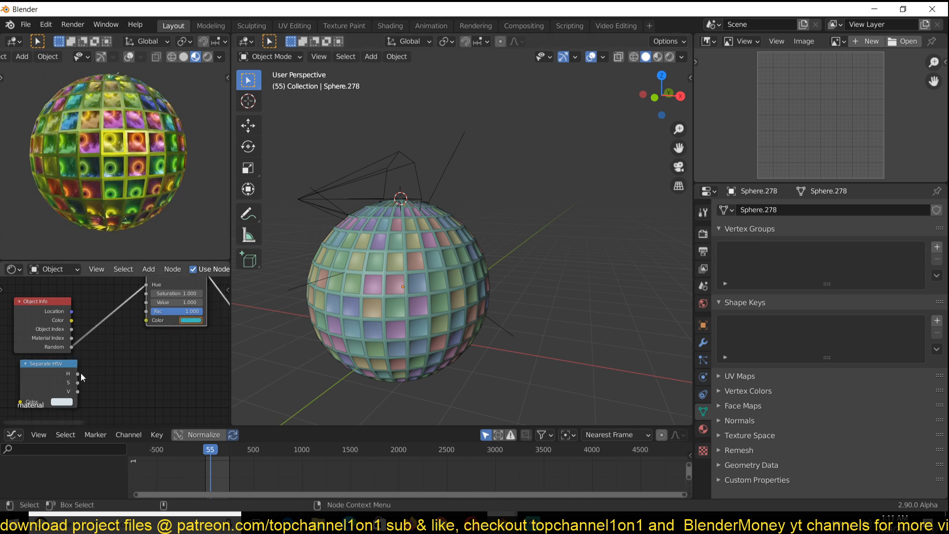
Play the animation to see how the keyframed Color of the Hue Saturation Value node changes the tiles.
{"action": "middle_click_drag", "start_coordinate": [164, 361], "coordinate": [171, 365]}
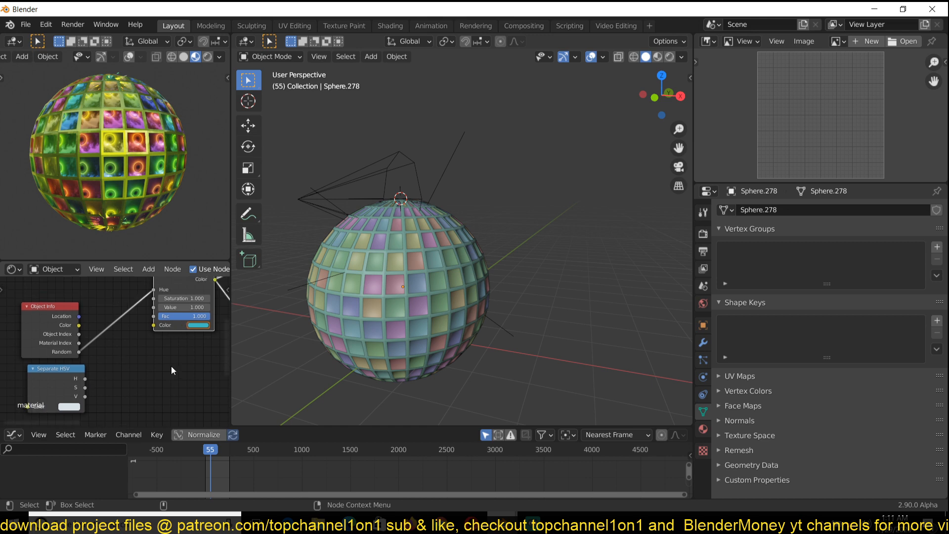
{"action": "left_click", "coordinate": [197, 325]}
{"action": "key", "text": "space"}
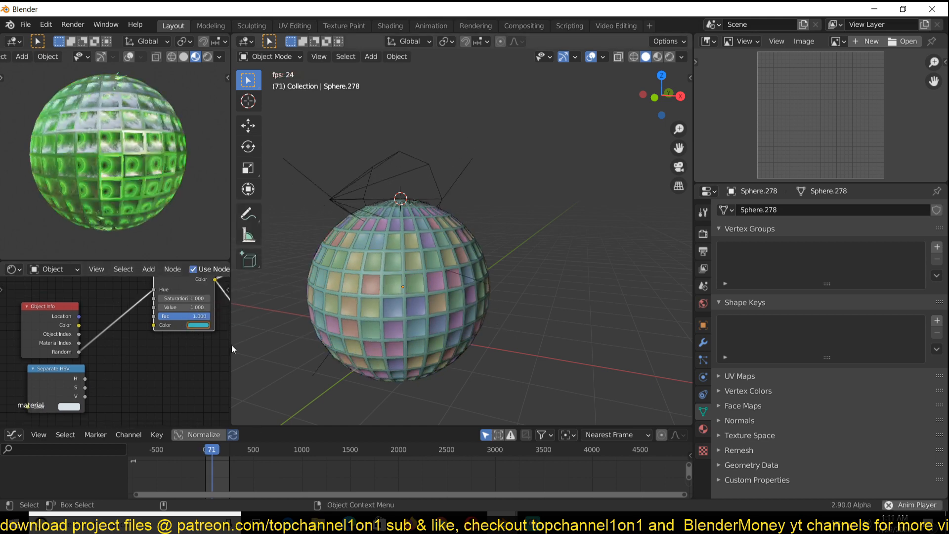
{"action": "key", "text": "space"}
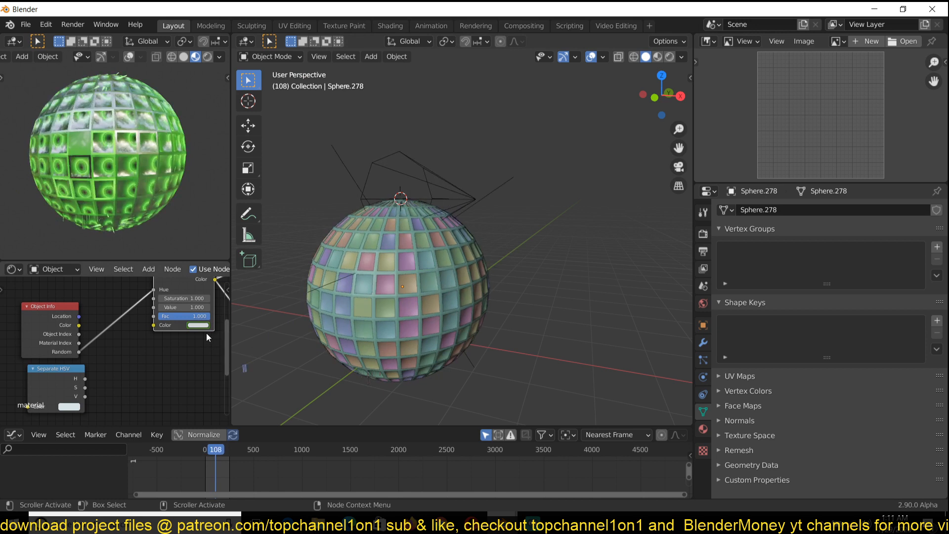
Try yellow-green, cyan and green as the Hue Saturation Value node's Color.
{"action": "left_click", "coordinate": [198, 326]}
{"action": "mouse_move", "coordinate": [224, 232]}
{"action": "left_mouse_down"}
{"action": "mouse_move", "coordinate": [215, 243]}
{"action": "mouse_move", "coordinate": [203, 215]}
{"action": "mouse_move", "coordinate": [216, 221]}
{"action": "mouse_move", "coordinate": [197, 220]}
{"action": "mouse_move", "coordinate": [200, 241]}
{"action": "left_mouse_up"}
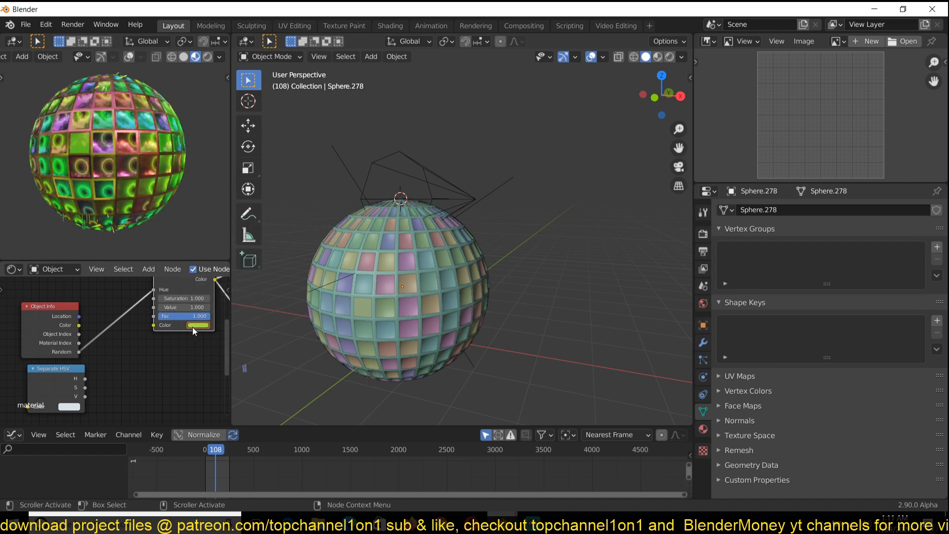
{"action": "left_click", "coordinate": [199, 327]}
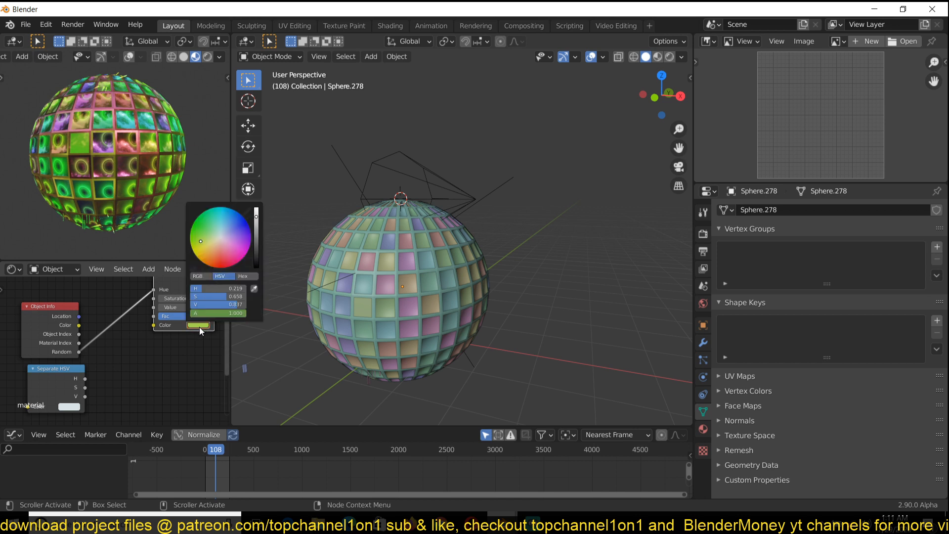
{"action": "left_click_drag", "start_coordinate": [257, 218], "coordinate": [257, 228]}
{"action": "left_click_drag", "start_coordinate": [259, 221], "coordinate": [211, 223]}
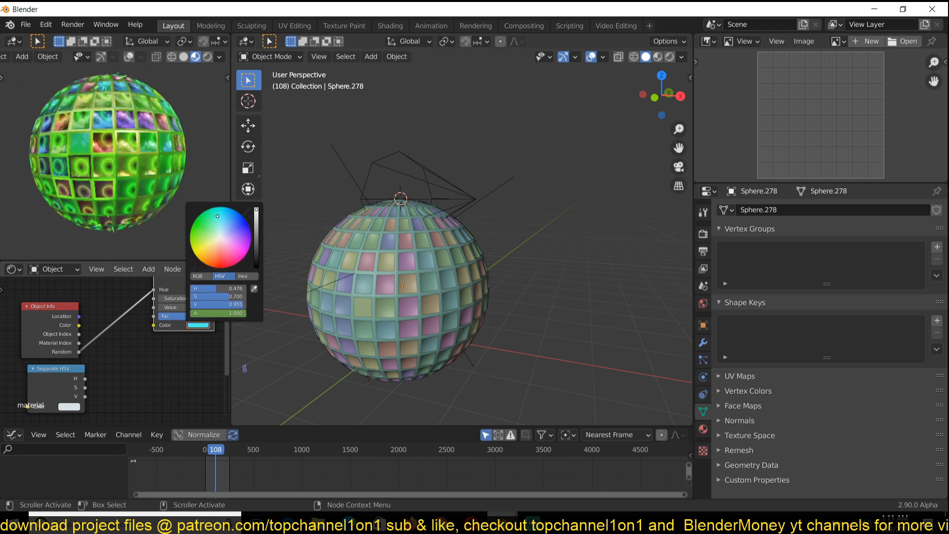
{"action": "left_click_drag", "start_coordinate": [230, 208], "coordinate": [197, 221]}
Rearrange the node tree, moving the Object Info node up and left and the Hue Saturation Value node closer to it.
{"action": "middle_click_drag", "start_coordinate": [145, 333], "coordinate": [159, 361]}
{"action": "left_click_drag", "start_coordinate": [66, 352], "coordinate": [29, 322]}
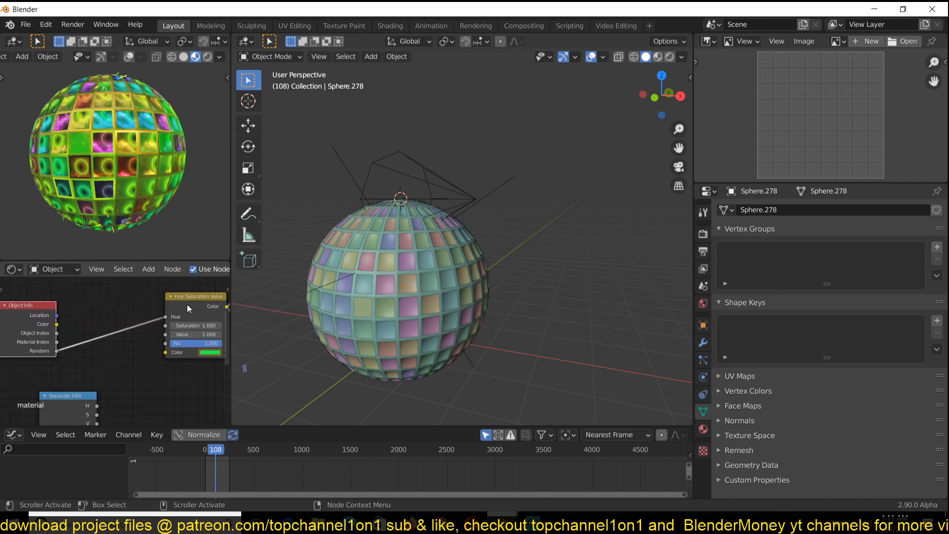
{"action": "left_click_drag", "start_coordinate": [187, 305], "coordinate": [155, 313]}
Try blue as the Hue Saturation Value node's Color and play the animation to test it.
{"action": "left_click", "coordinate": [186, 362]}
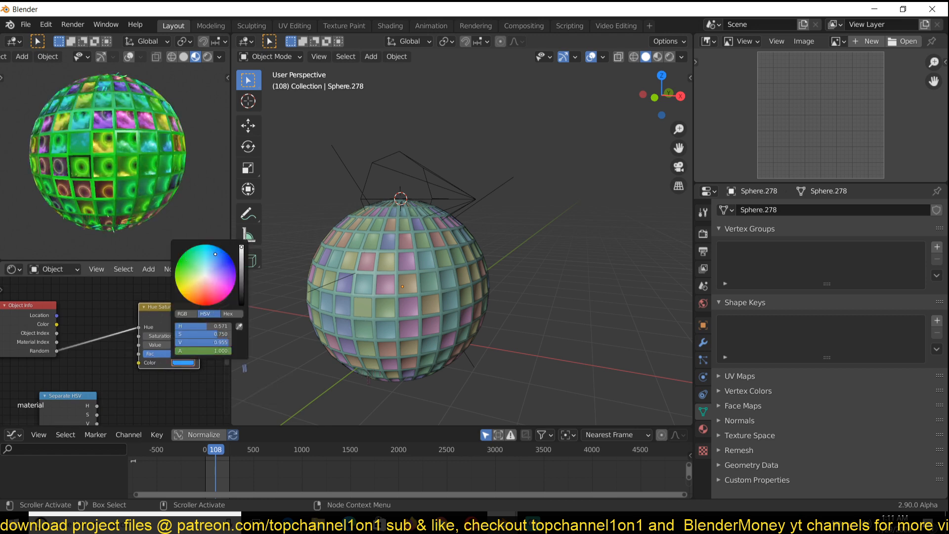
{"action": "key", "text": "space"}
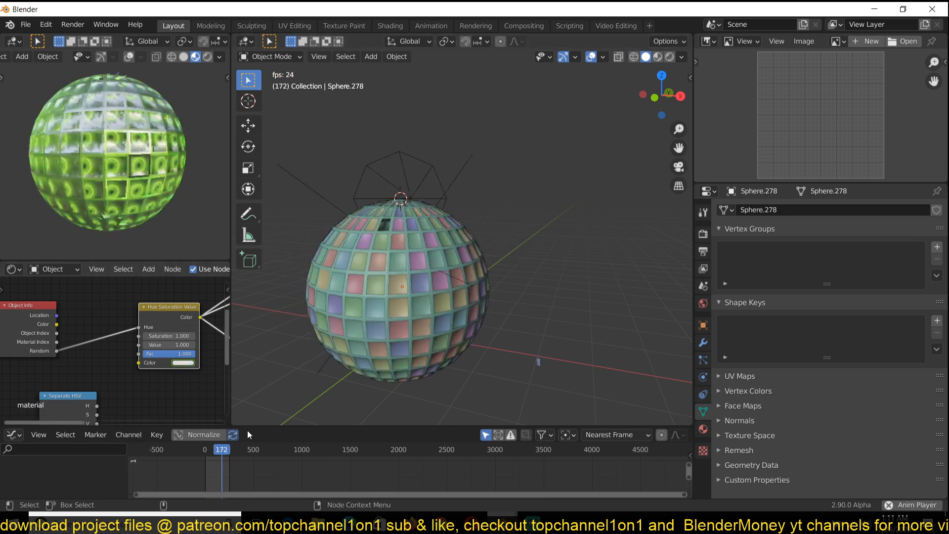
{"action": "key", "text": "space"}
{"action": "scroll", "coordinate": [294, 487], "scroll_direction": "up", "scroll_amount": 1}
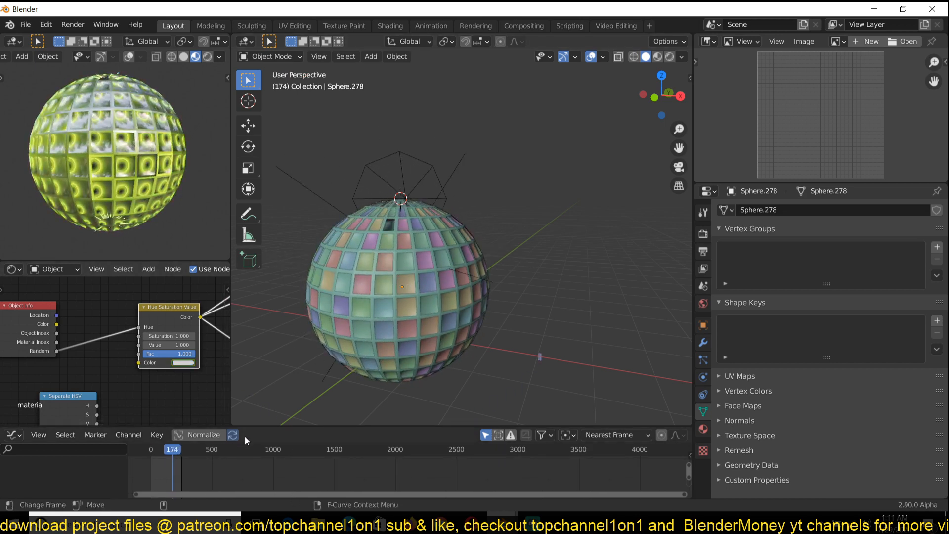
Enlarge the Graph Editor, play the animation to check the tile colors, and restore the editor's height.
{"action": "left_click_drag", "start_coordinate": [250, 427], "coordinate": [277, 348]}
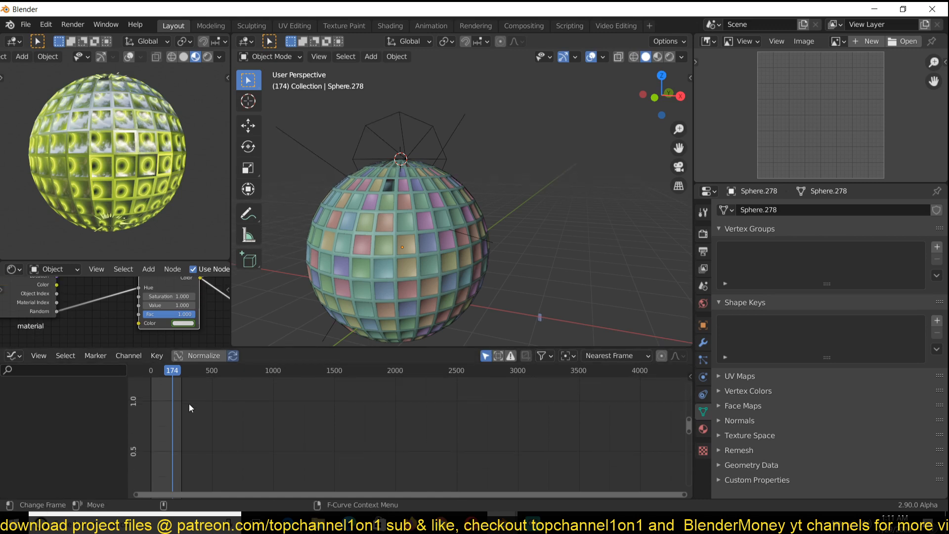
{"action": "key", "text": "space"}
{"action": "middle_click_drag", "start_coordinate": [126, 334], "coordinate": [161, 309]}
{"action": "scroll", "coordinate": [142, 319], "scroll_direction": "down", "scroll_amount": 2}
{"action": "scroll", "coordinate": [150, 292], "scroll_direction": "down", "scroll_amount": 2}
{"action": "key", "text": "space"}
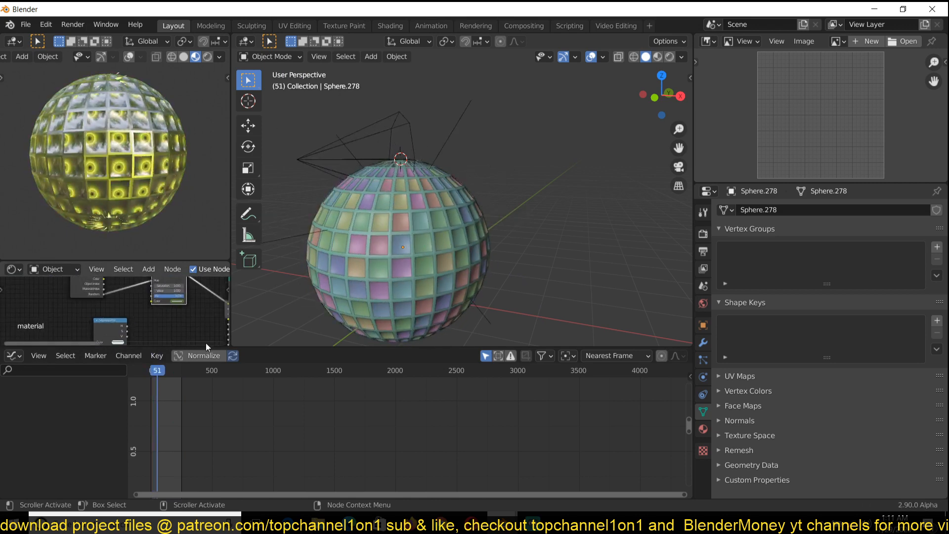
{"action": "left_click_drag", "start_coordinate": [240, 349], "coordinate": [240, 429]}
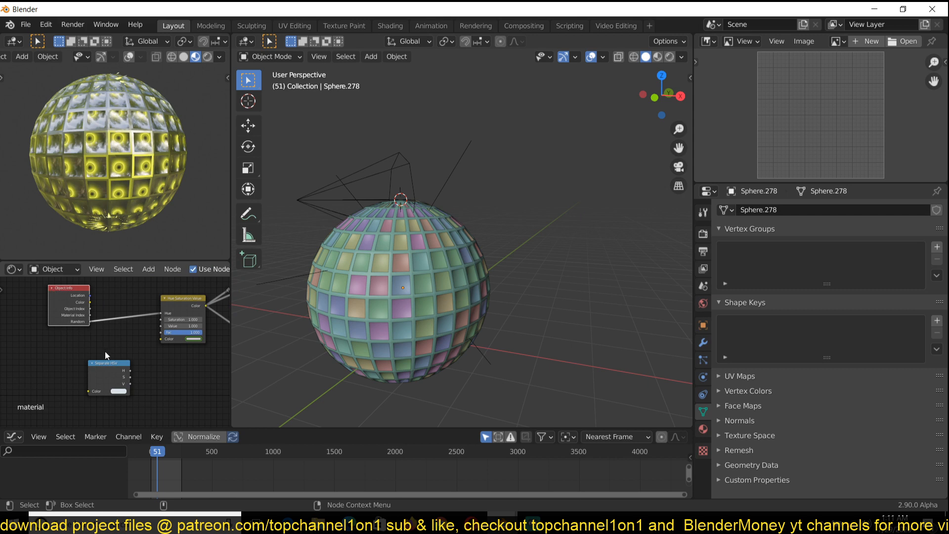
{"action": "left_click", "coordinate": [532, 520]}
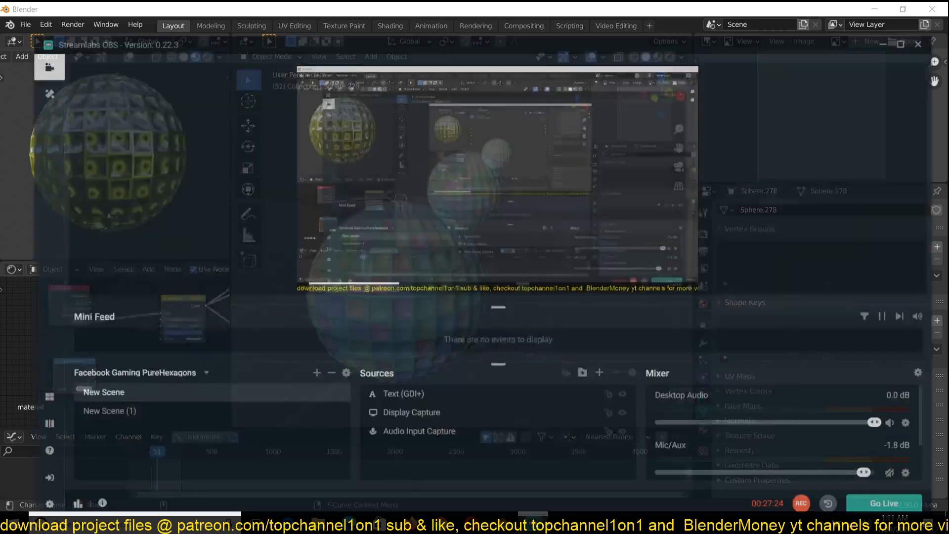
{"action": "left_click", "coordinate": [532, 520]}
Add a second Hue Saturation Value node beside the Separate HSV node and play the animation briefly.
{"action": "scroll", "coordinate": [184, 375], "scroll_direction": "up", "scroll_amount": 2}
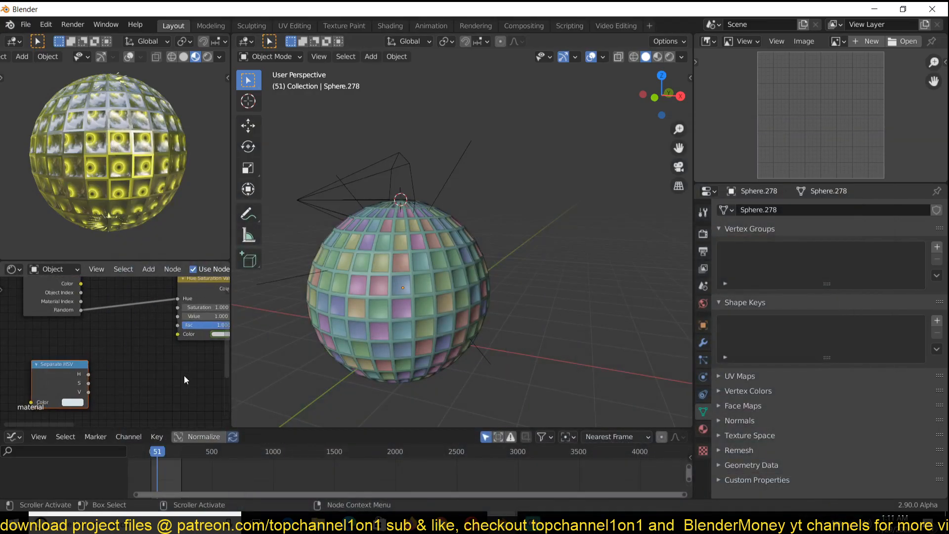
{"action": "left_click", "coordinate": [70, 382]}
{"action": "scroll", "coordinate": [156, 330], "scroll_direction": "down", "scroll_amount": 2}
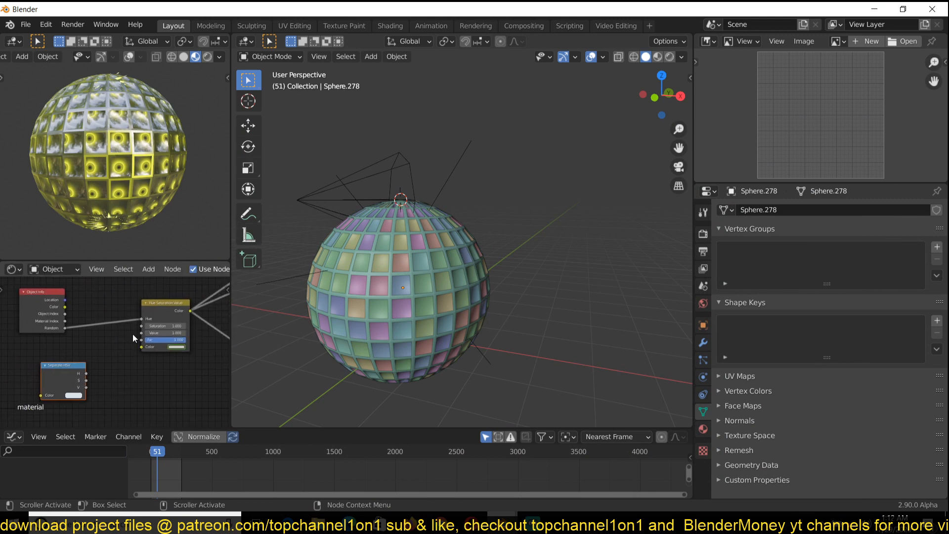
{"action": "key", "text": "shift+d"}
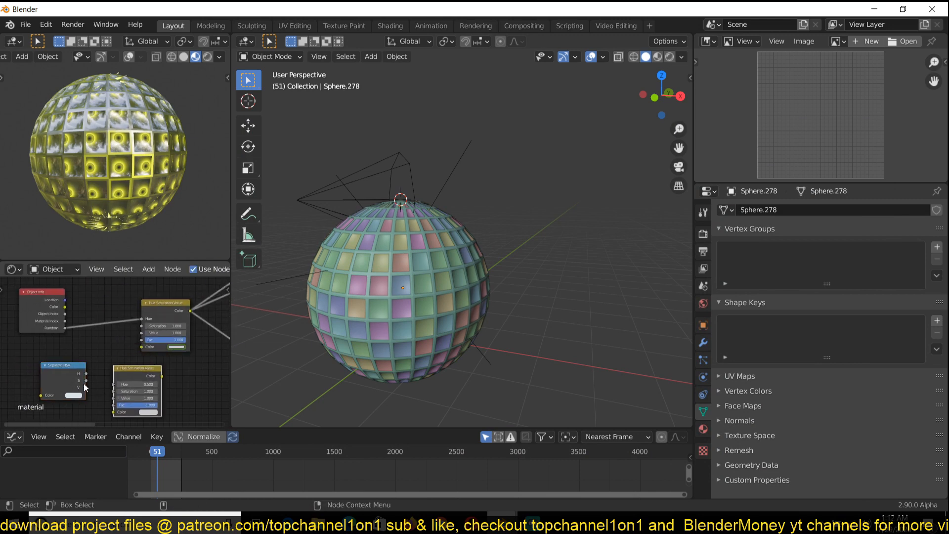
{"action": "left_click_drag", "start_coordinate": [123, 375], "coordinate": [122, 385]}
{"action": "key", "text": "space"}
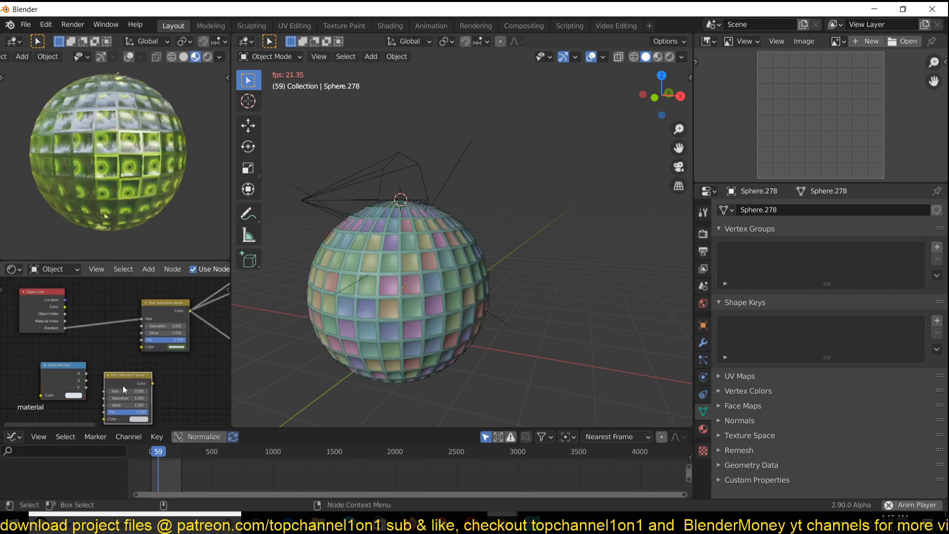
{"action": "key", "text": "space"}
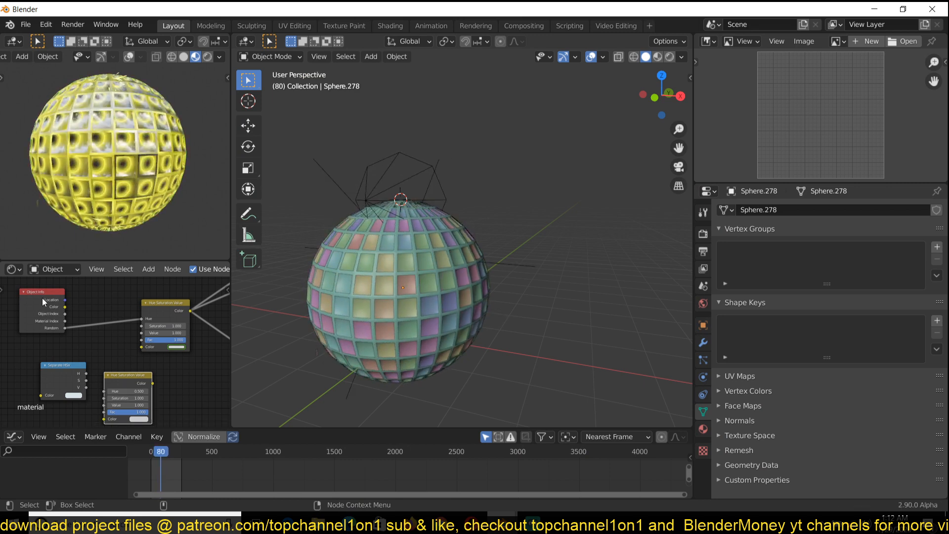
Move the Separate HSV node below the linked Hue Saturation Value node and combine the two through a Mix node.
{"action": "left_click_drag", "start_coordinate": [126, 320], "coordinate": [102, 336]}
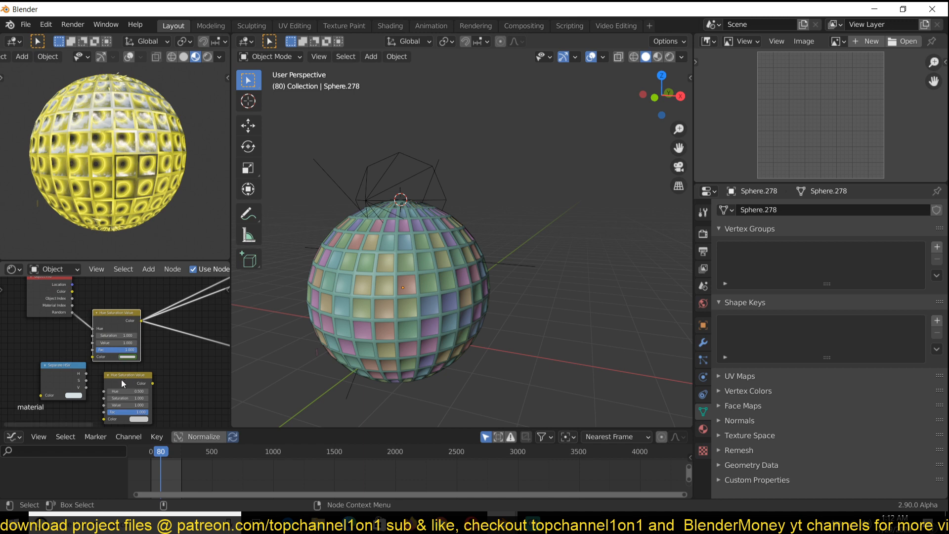
{"action": "left_click_drag", "start_coordinate": [123, 383], "coordinate": [4, 354]}
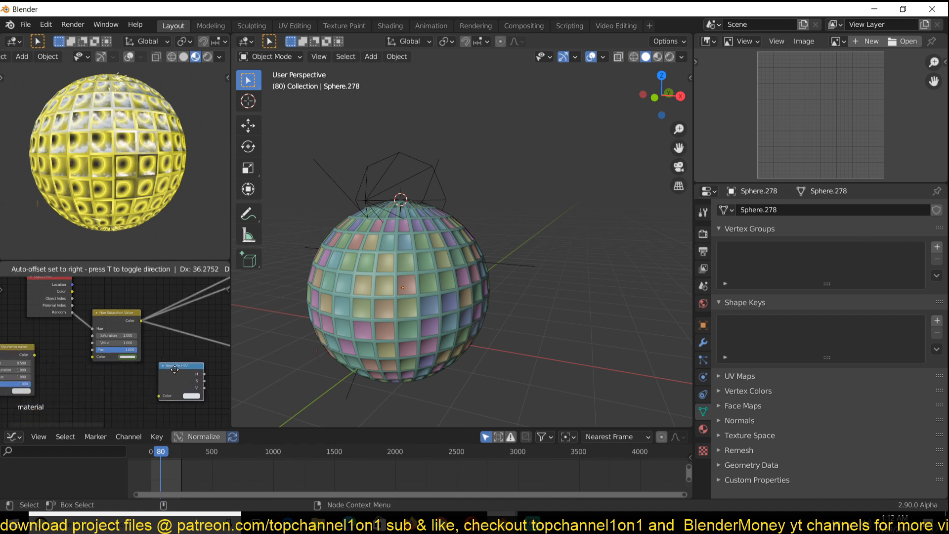
{"action": "left_click", "coordinate": [175, 369]}
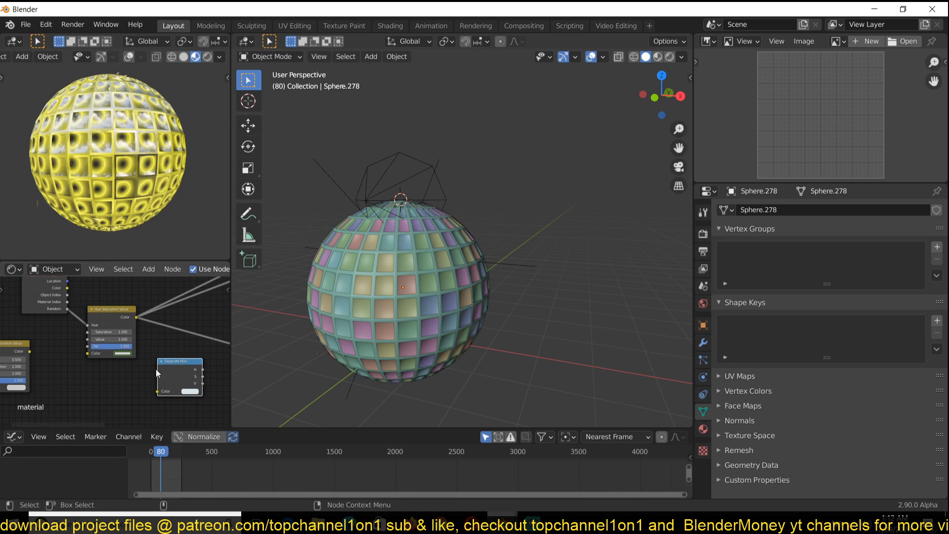
{"action": "left_click_drag", "start_coordinate": [158, 374], "coordinate": [96, 379]}
{"action": "right_click_drag", "start_coordinate": [131, 348], "coordinate": [159, 357], "text": "ctrl+shift"}
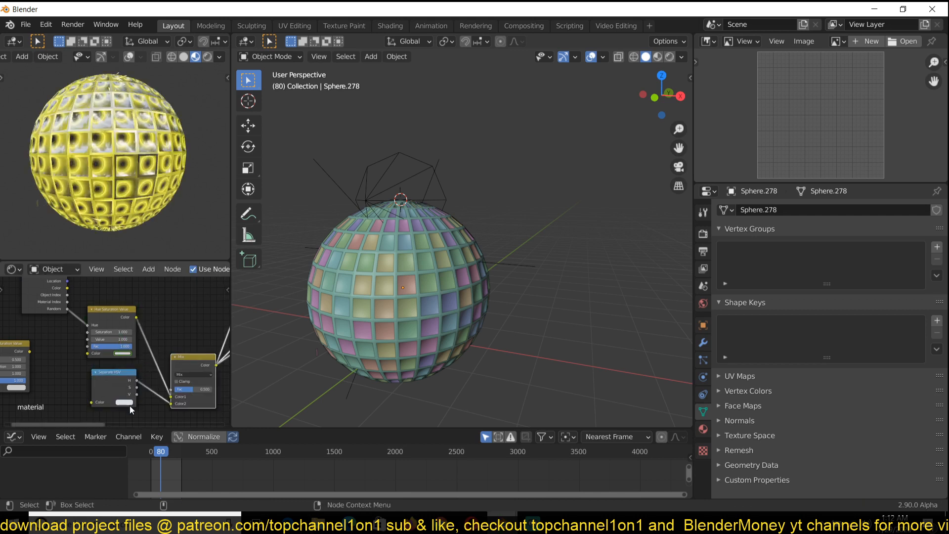
Try green on the Separate HSV node, delete it, and connect the second Hue Saturation Value node to the Mix node's Color2.
{"action": "left_click", "coordinate": [125, 402]}
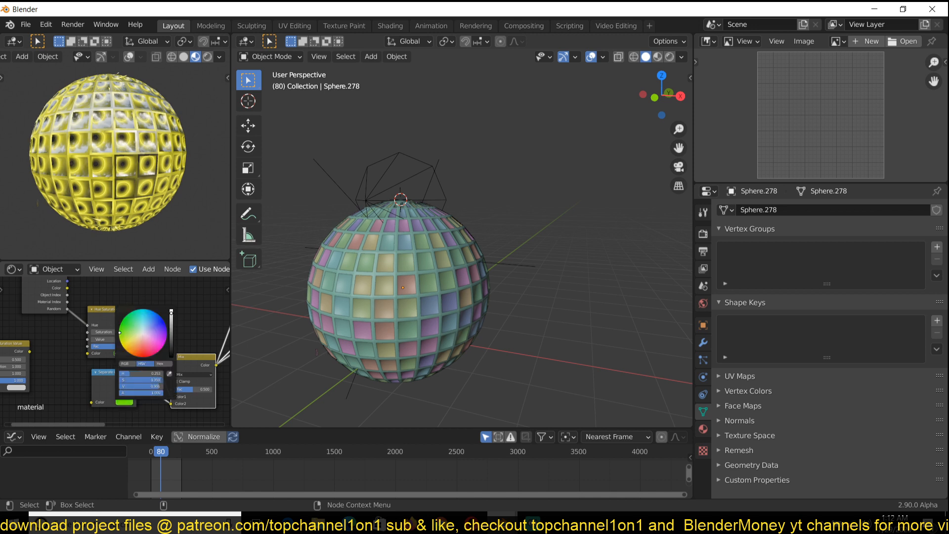
{"action": "left_click", "coordinate": [114, 390]}
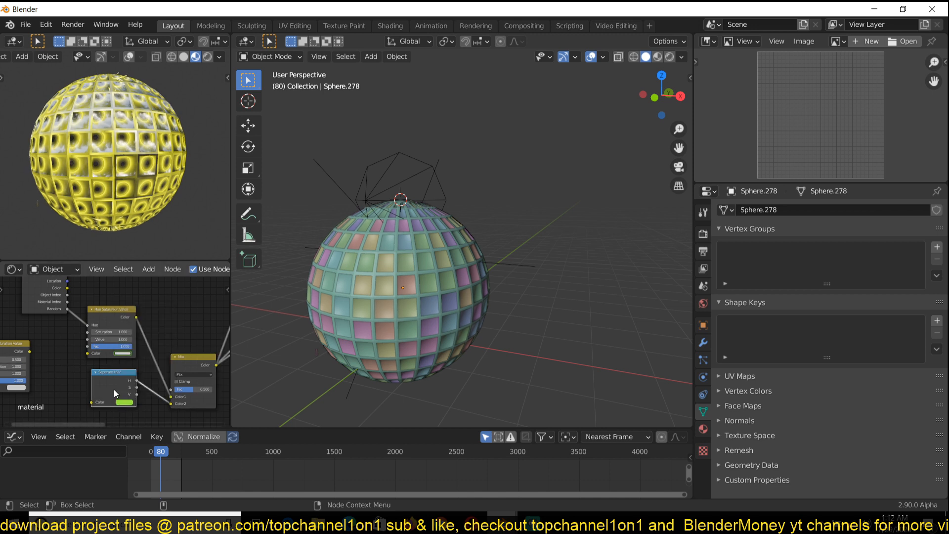
{"action": "key", "text": "x"}
{"action": "left_click_drag", "start_coordinate": [24, 351], "coordinate": [114, 383]}
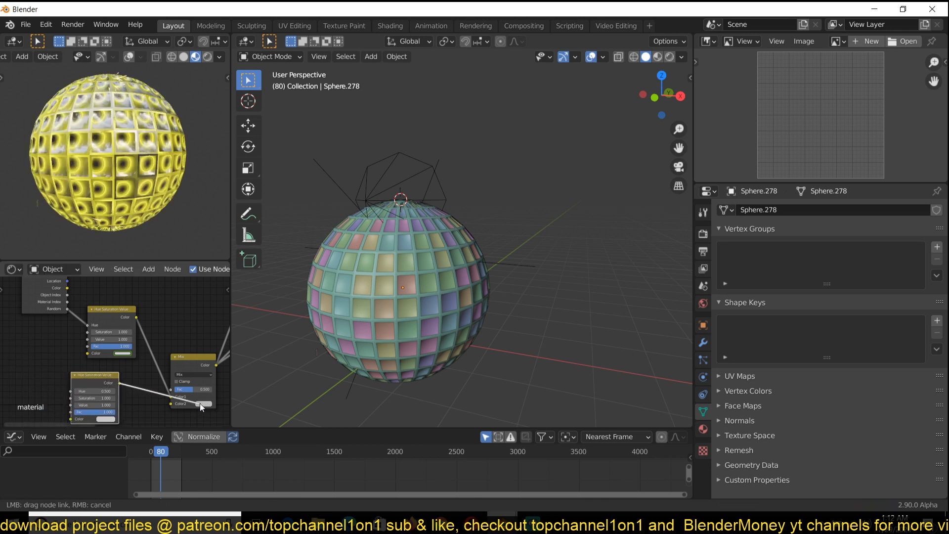
{"action": "left_click_drag", "start_coordinate": [173, 402], "coordinate": [171, 403]}
{"action": "middle_click_drag", "start_coordinate": [174, 372], "coordinate": [174, 370]}
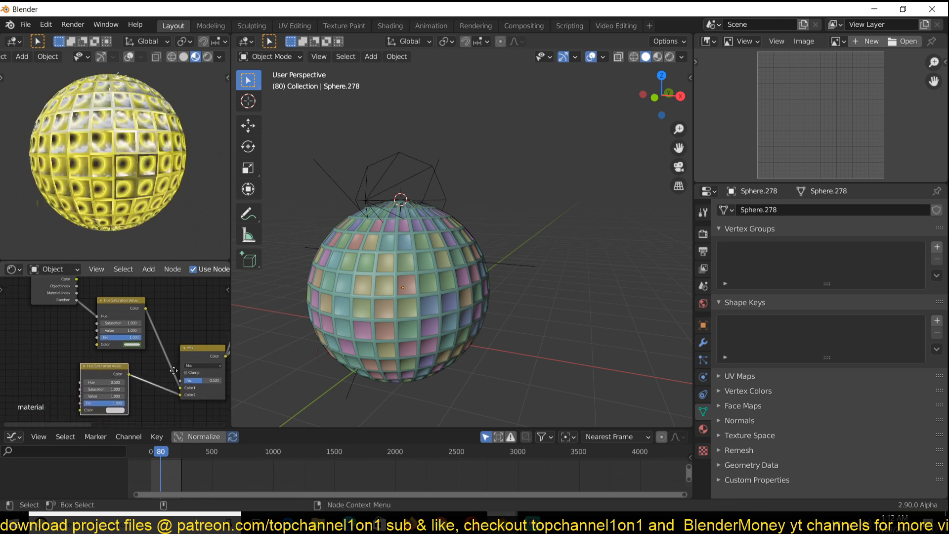
Give the second Hue Saturation Value node a teal Color and link the Object Info node's Random output to its Hue.
{"action": "left_click", "coordinate": [115, 410]}
{"action": "left_click", "coordinate": [146, 327]}
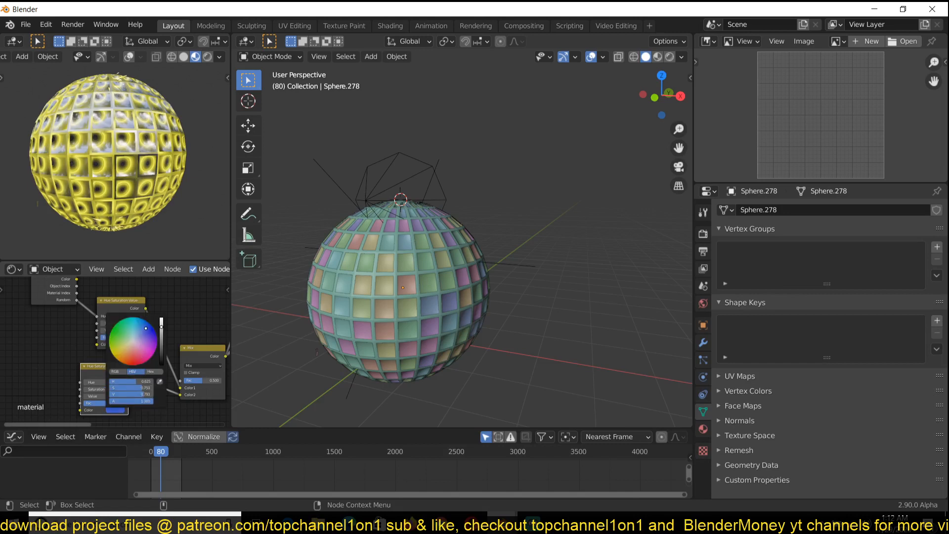
{"action": "left_click_drag", "start_coordinate": [56, 302], "coordinate": [44, 329]}
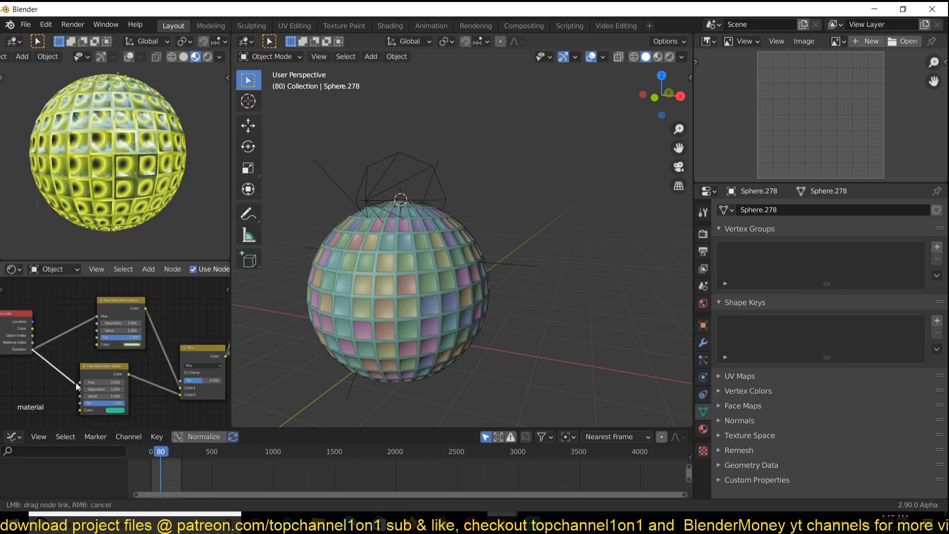
{"action": "left_click_drag", "start_coordinate": [75, 381], "coordinate": [79, 380]}
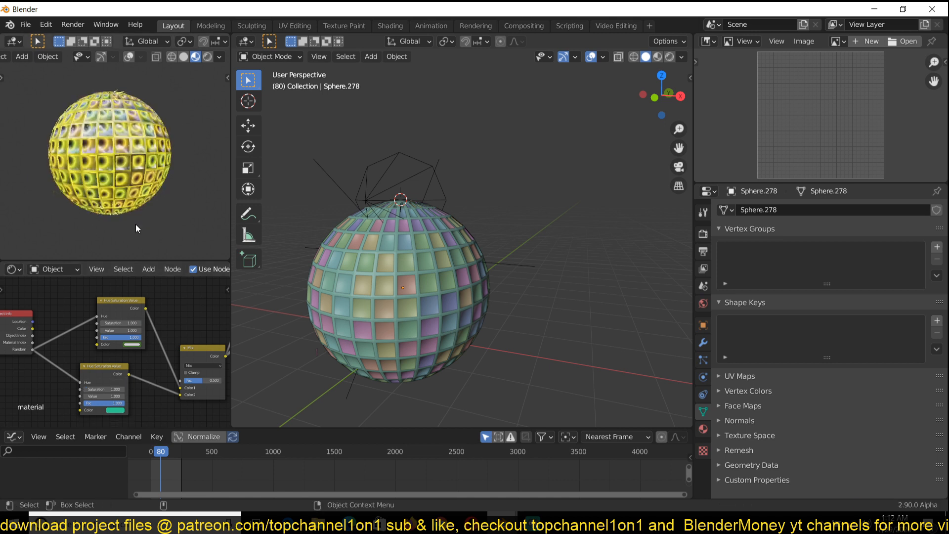
Set the Mix node to Overlay with Fac 1.000 and reconnect the second Hue Saturation Value node to Color2.
{"action": "scroll", "coordinate": [137, 226], "scroll_direction": "up", "scroll_amount": 2}
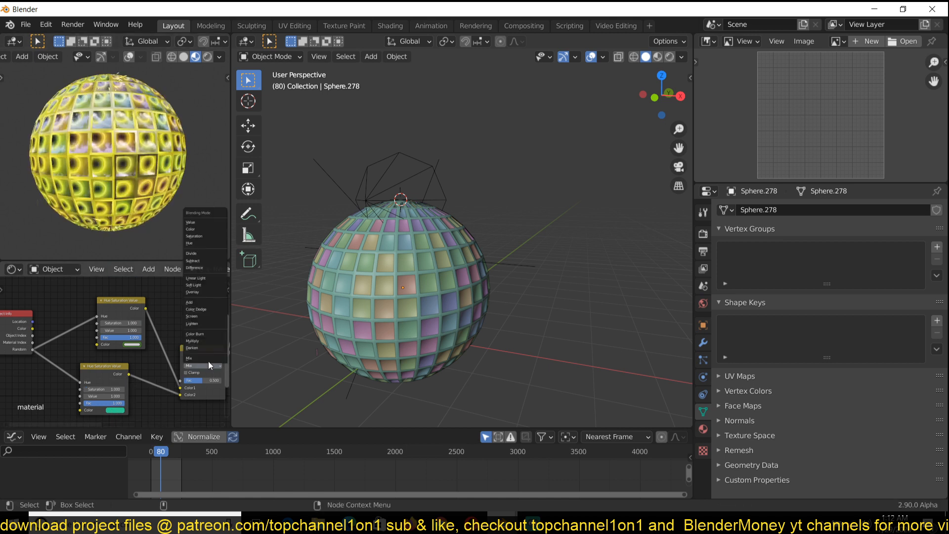
{"action": "left_click", "coordinate": [202, 292]}
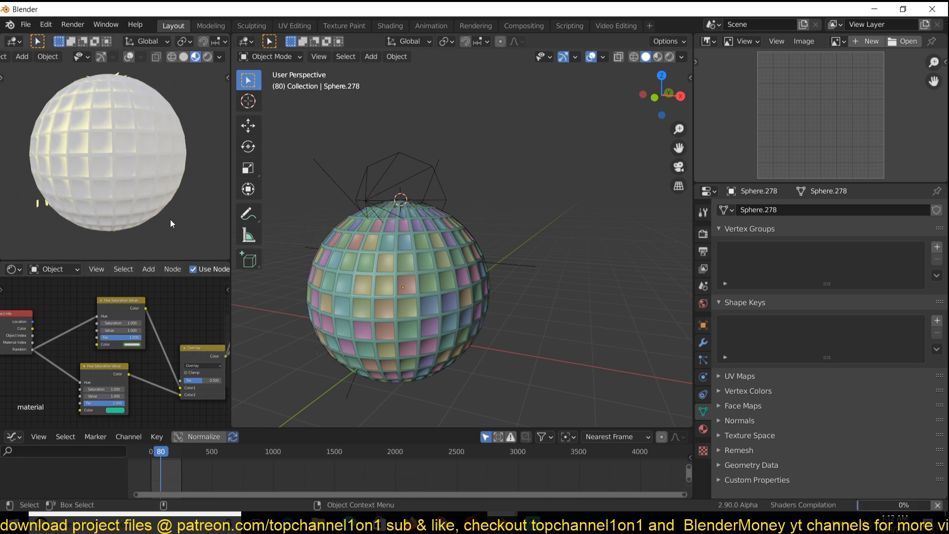
{"action": "scroll", "coordinate": [170, 219], "scroll_direction": "up", "scroll_amount": 1}
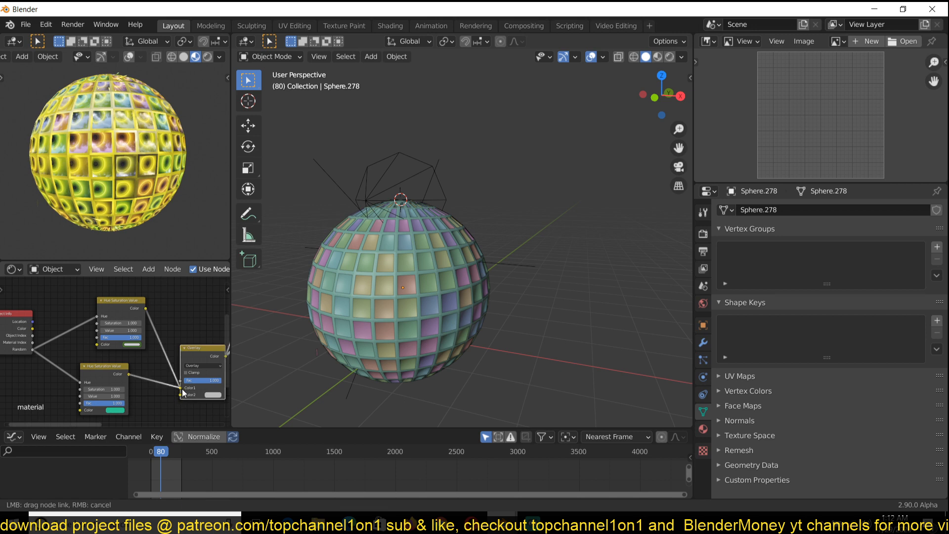
{"action": "left_click_drag", "start_coordinate": [183, 393], "coordinate": [183, 393]}
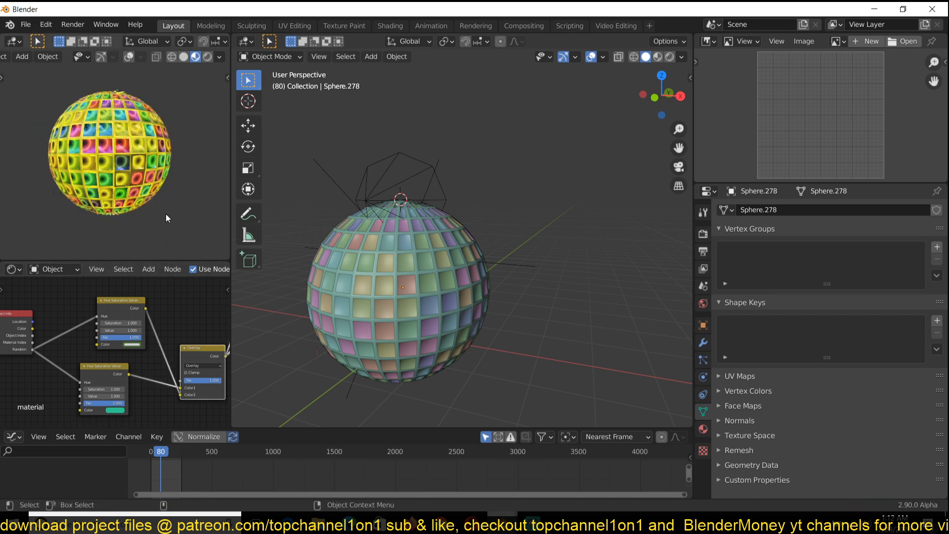
Play the animation while trying other colors on the second Hue Saturation Value node, ending on turquoise.
{"action": "key", "text": "space"}
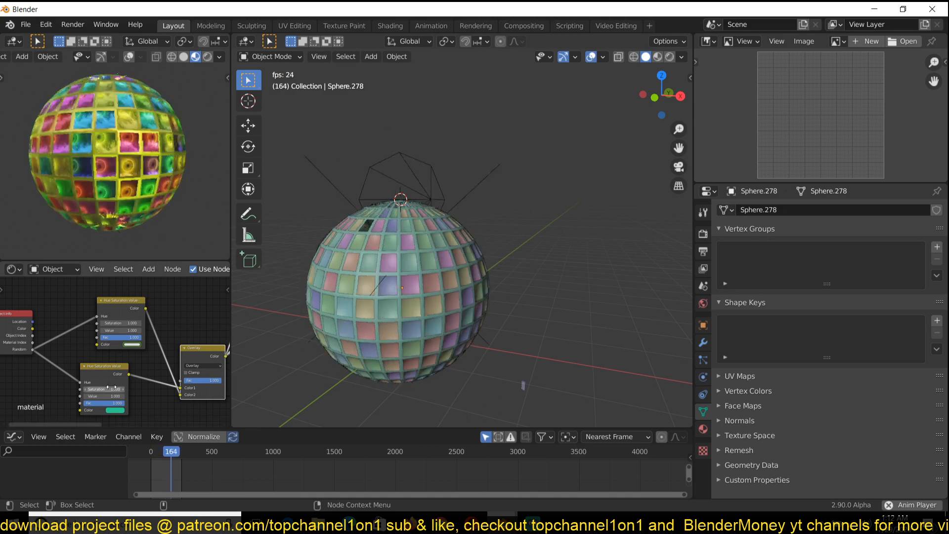
{"action": "left_click", "coordinate": [114, 410]}
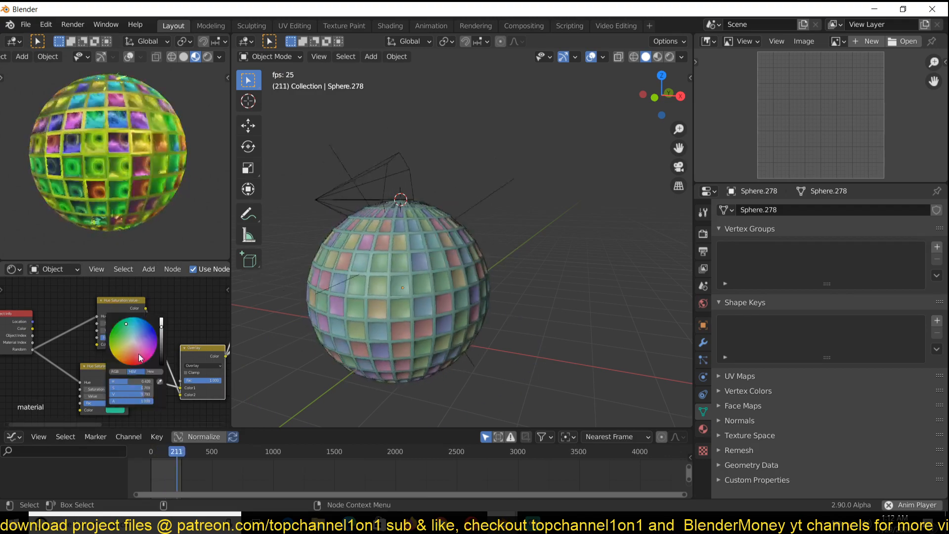
{"action": "left_click", "coordinate": [152, 346]}
{"action": "left_click_drag", "start_coordinate": [151, 346], "coordinate": [126, 324]}
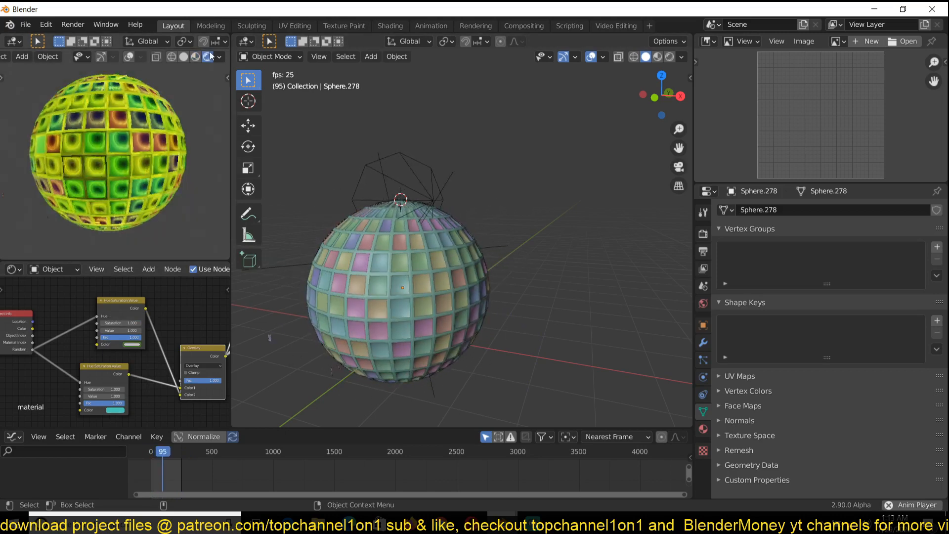
Show the sphere preview in Rendered shading and set the World background Color to black.
{"action": "left_click", "coordinate": [702, 303]}
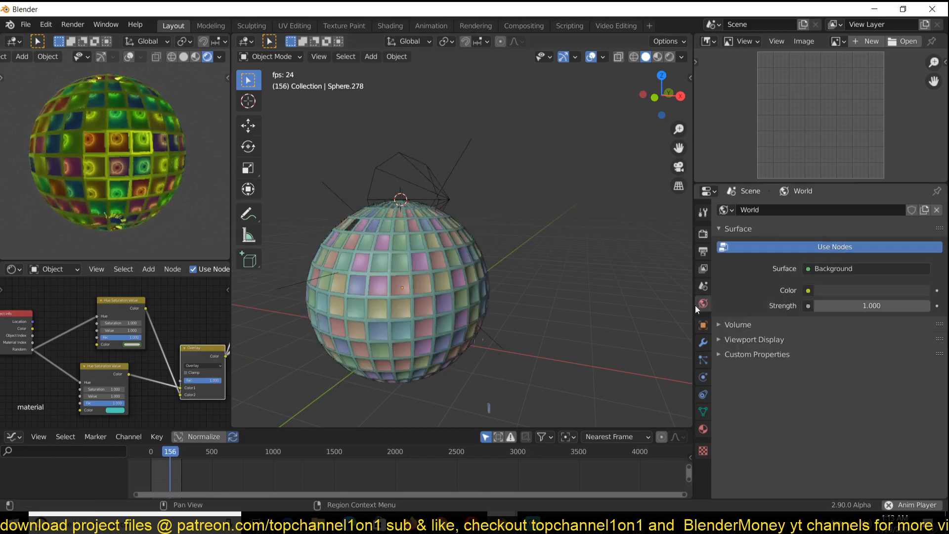
{"action": "left_click", "coordinate": [872, 289]}
{"action": "left_click_drag", "start_coordinate": [921, 182], "coordinate": [921, 203]}
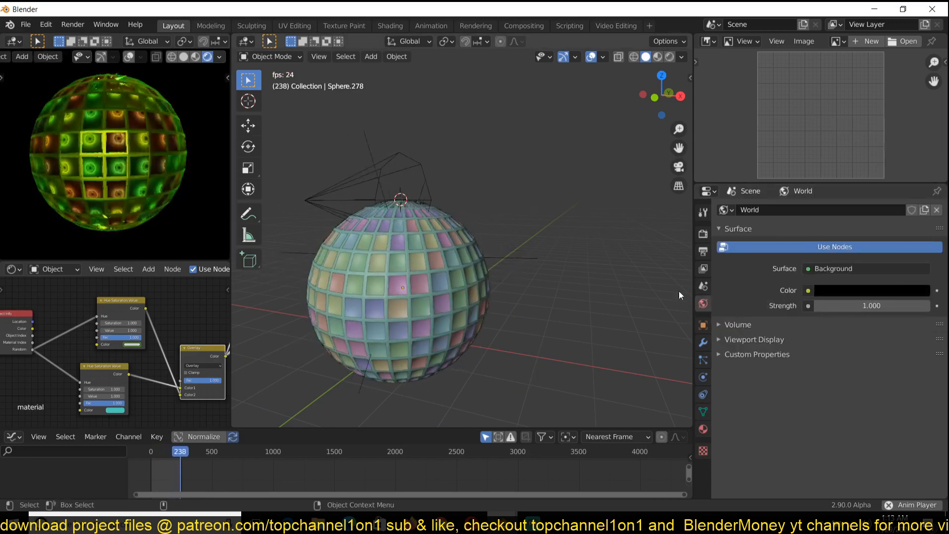
Enable Bloom in the Eevee render settings with a Threshold of 5.053.
{"action": "left_click", "coordinate": [703, 235]}
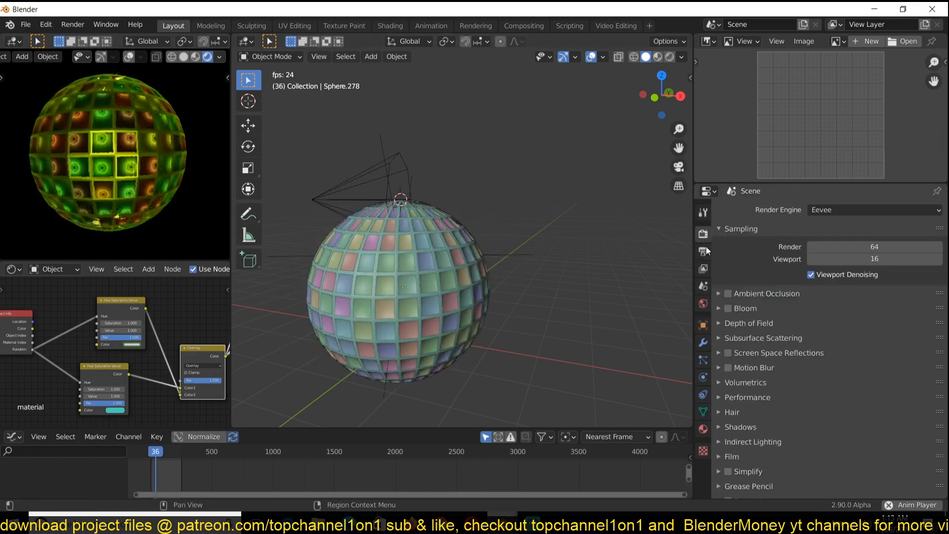
{"action": "left_click", "coordinate": [756, 309]}
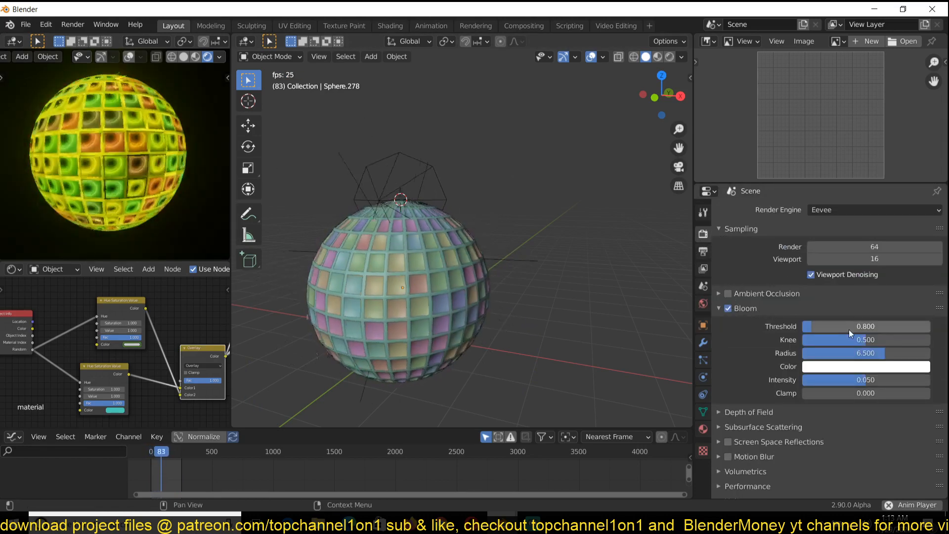
{"action": "mouse_move", "coordinate": [849, 327]}
{"action": "left_mouse_down"}
{"action": "mouse_move", "coordinate": [937, 327]}
{"action": "mouse_move", "coordinate": [867, 327]}
{"action": "left_mouse_up"}
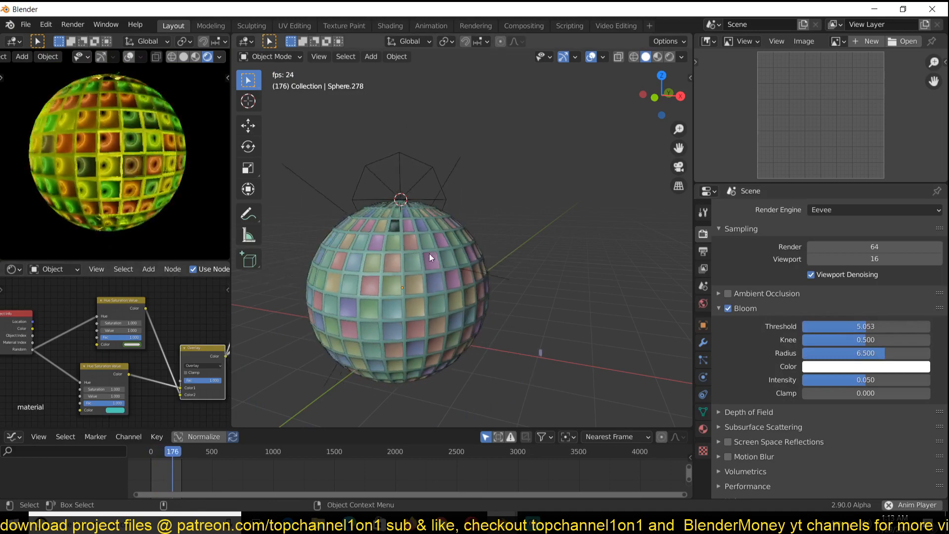
Show the main viewport in wireframe, stop playback, and select the Point light inside the sphere.
{"action": "key", "text": "shift+z"}
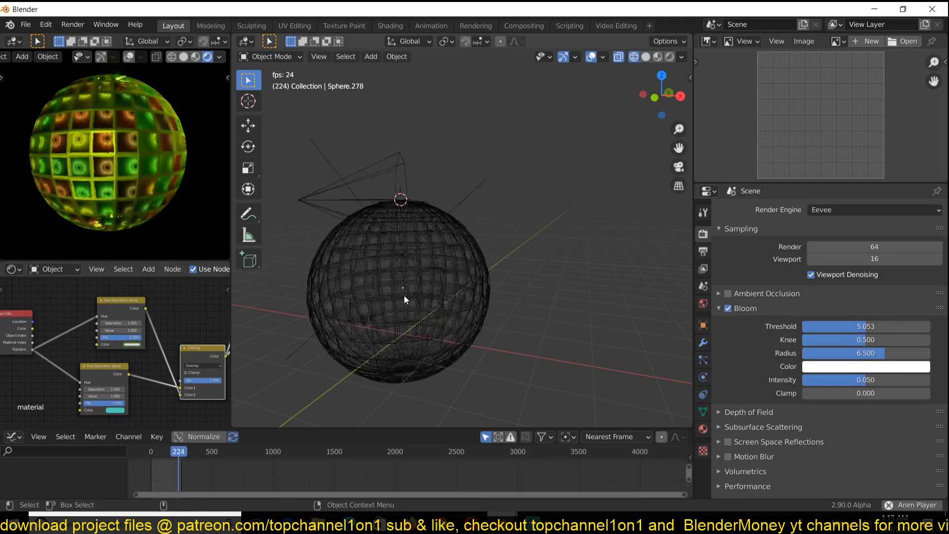
{"action": "left_click", "coordinate": [424, 291]}
{"action": "left_click", "coordinate": [424, 291]}
{"action": "left_click", "coordinate": [386, 296]}
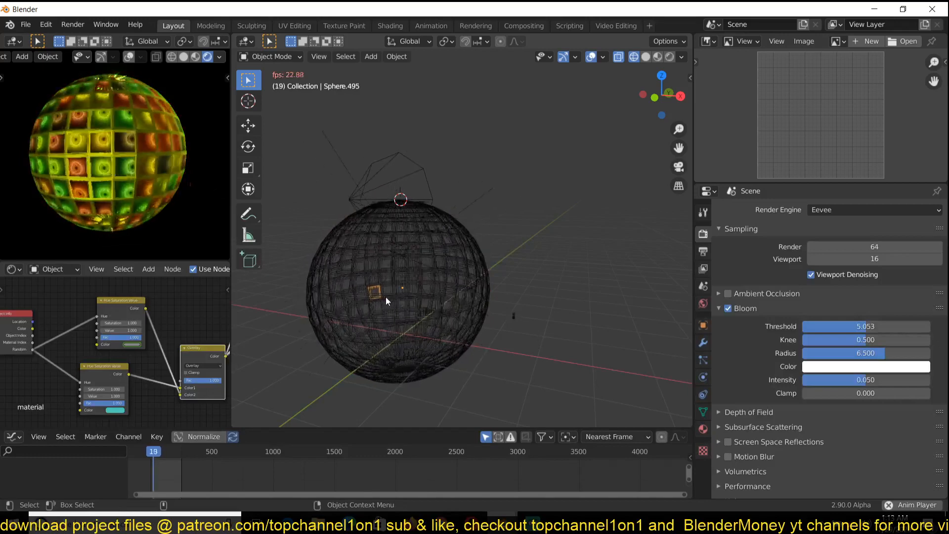
{"action": "key", "text": "space"}
{"action": "left_click", "coordinate": [370, 291]}
{"action": "left_click", "coordinate": [401, 297]}
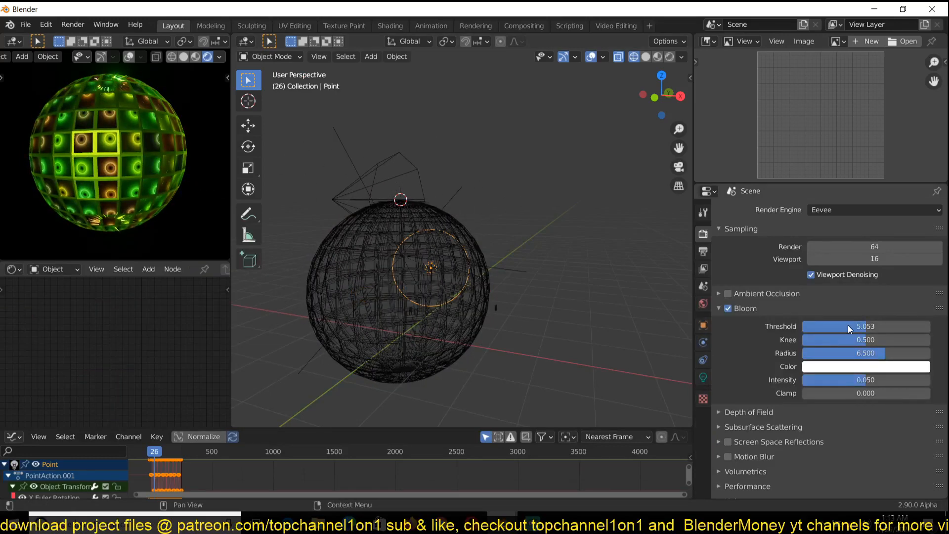
Set the Point light's Power to 100000 W and play the animation.
{"action": "left_click", "coordinate": [702, 377]}
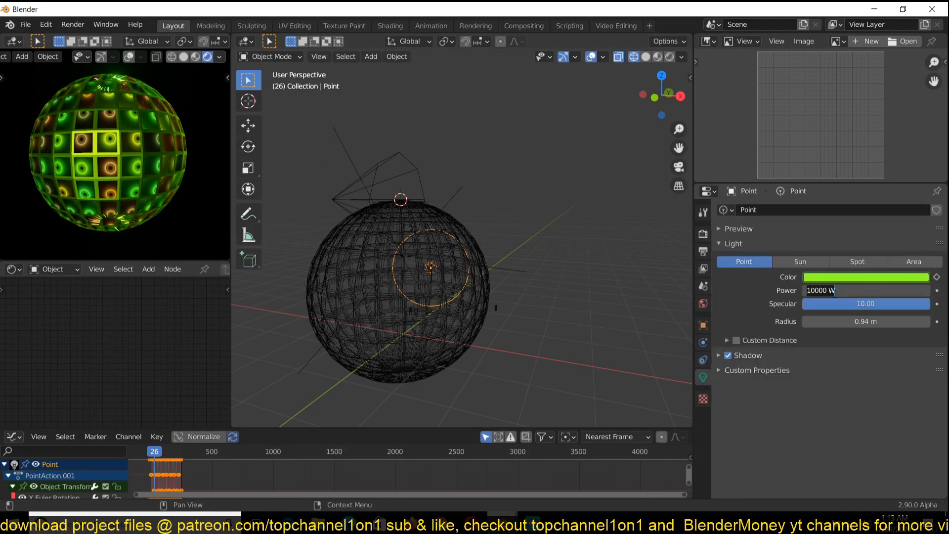
{"action": "key", "text": "Return"}
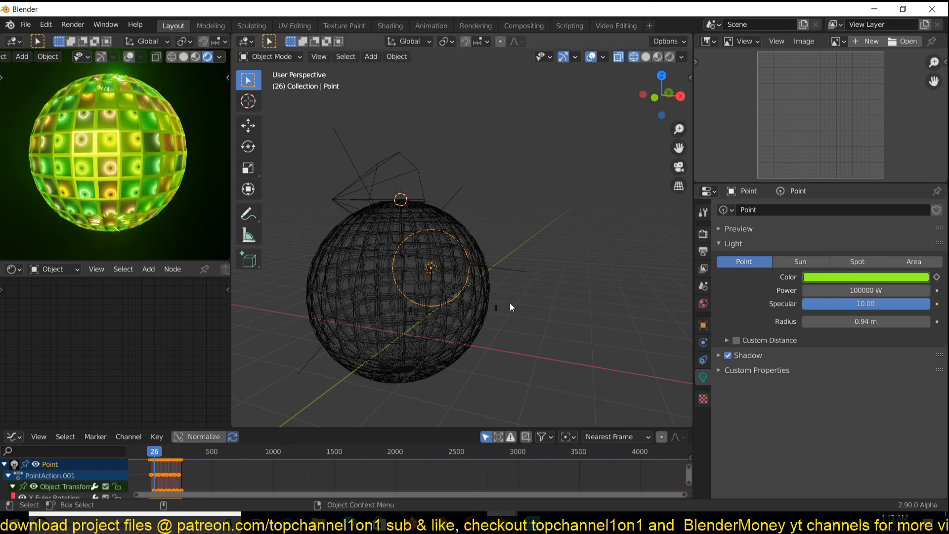
{"action": "key", "text": "space"}
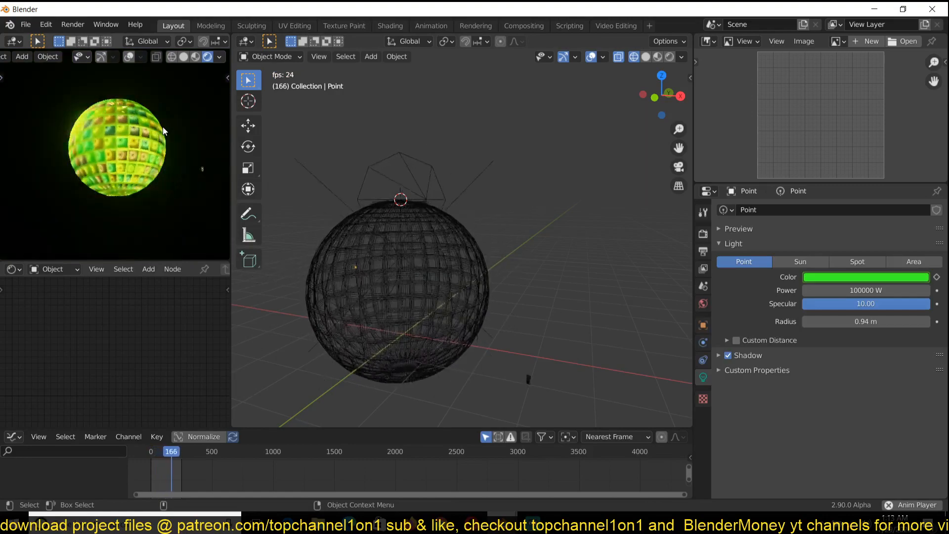
Make the sphere the active object to show its material nodes during playback, and clear the selection.
{"action": "left_click", "coordinate": [407, 257]}
{"action": "left_click", "coordinate": [486, 278]}
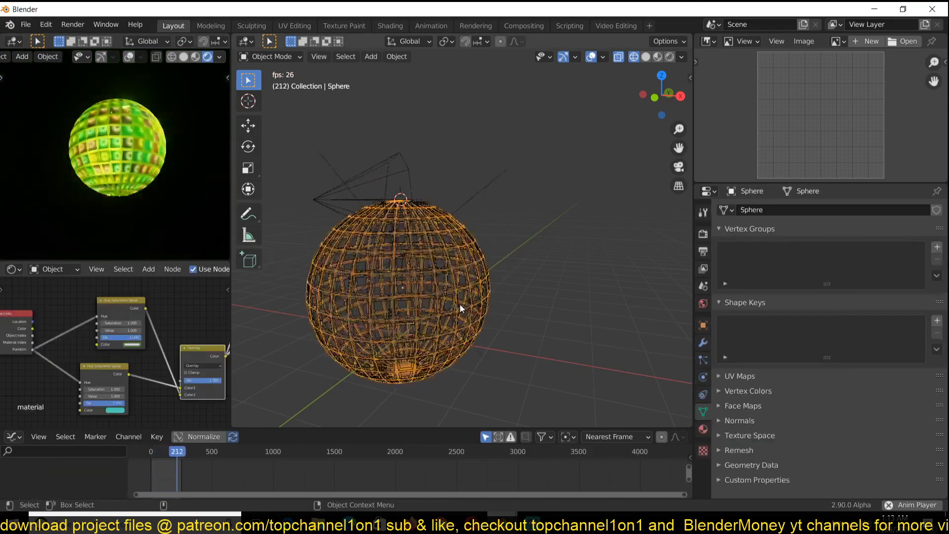
{"action": "key", "text": "alt+a"}
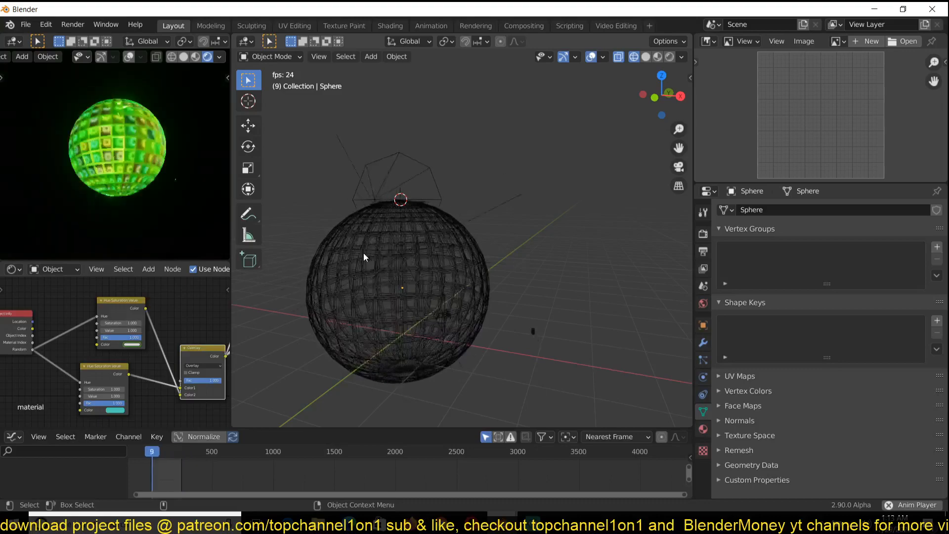
{"action": "left_click", "coordinate": [531, 525]}
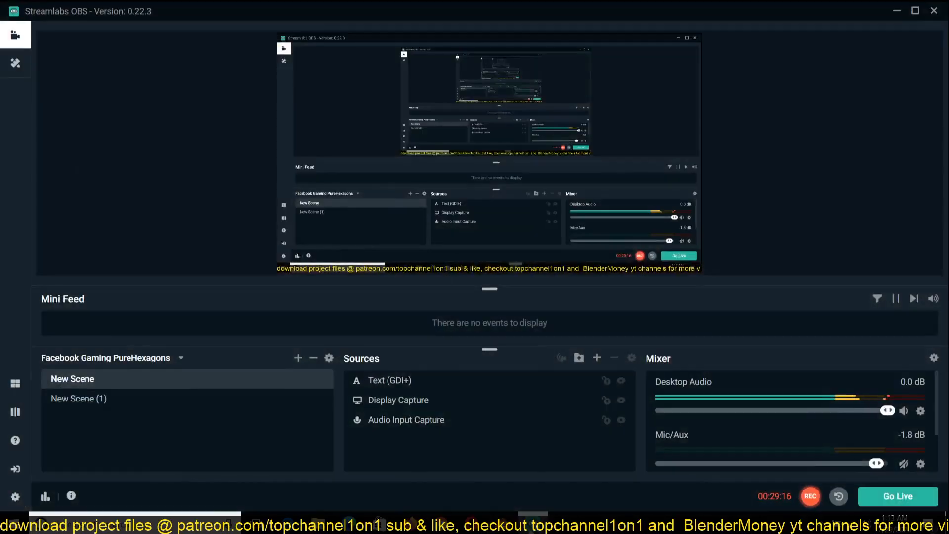
{"action": "left_click", "coordinate": [532, 525]}
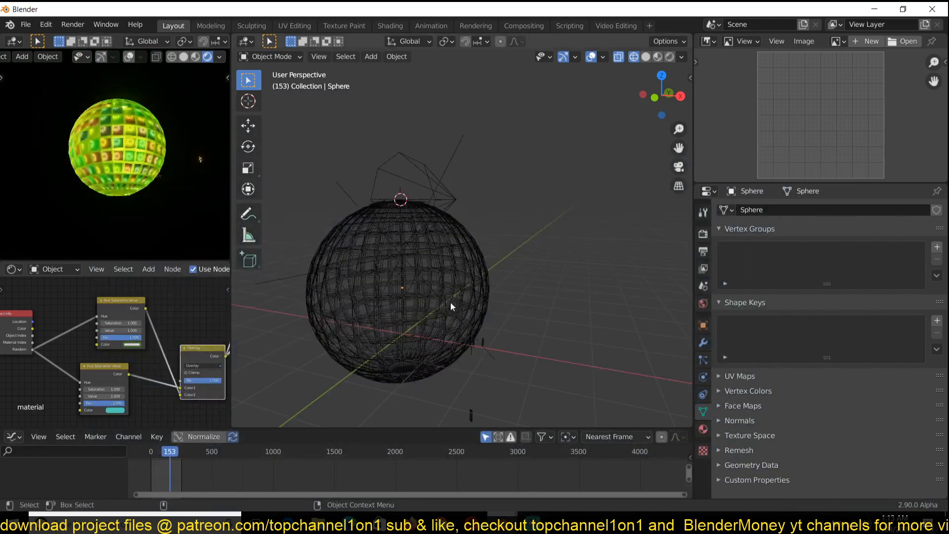
{"action": "left_click", "coordinate": [532, 525]}
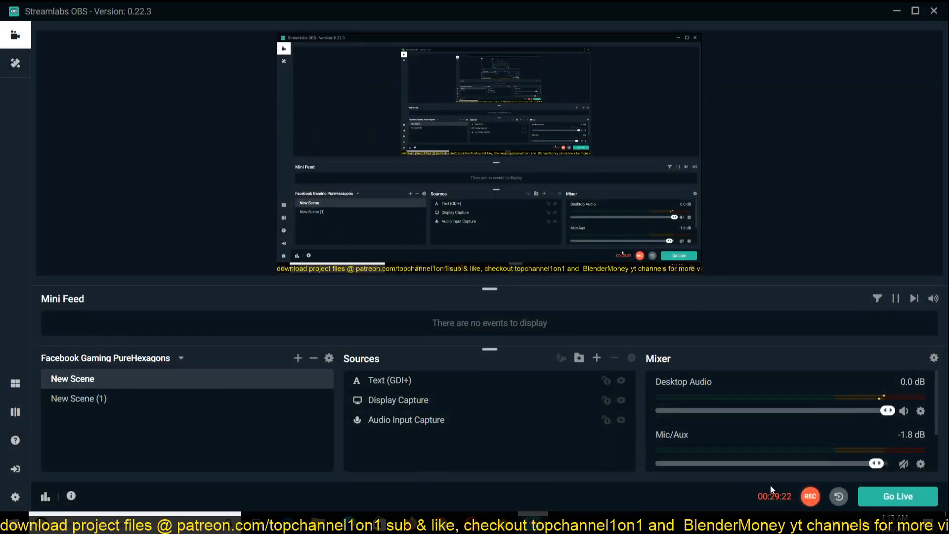